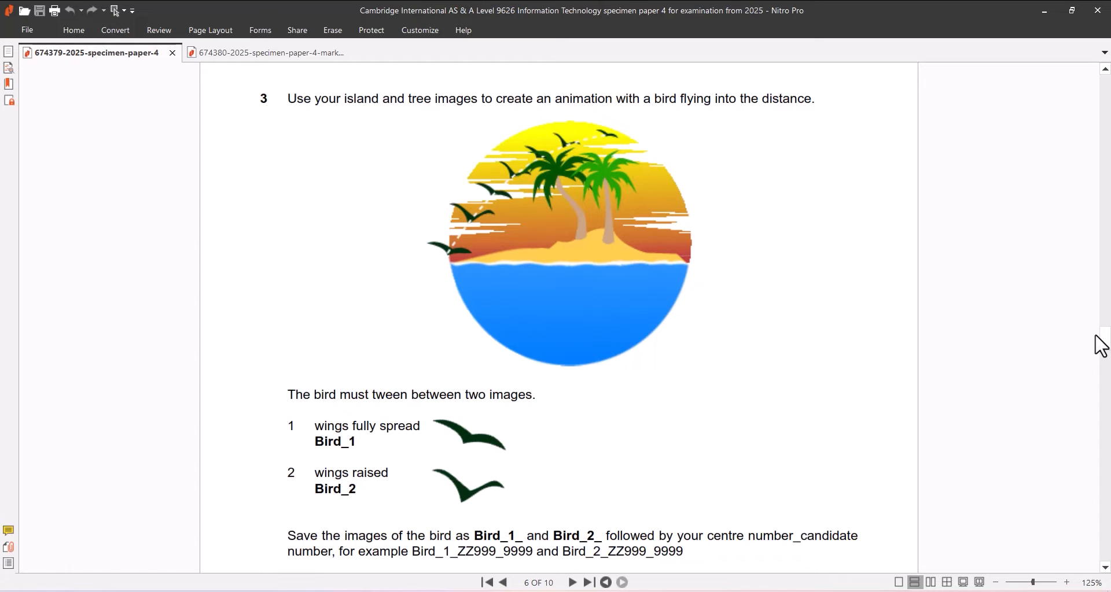
Scroll page 6 down to read the rest of question 3's stage-size and flight-path instructions.
{"action": "left_click_drag", "start_coordinate": [1105, 346], "coordinate": [1105, 355]}
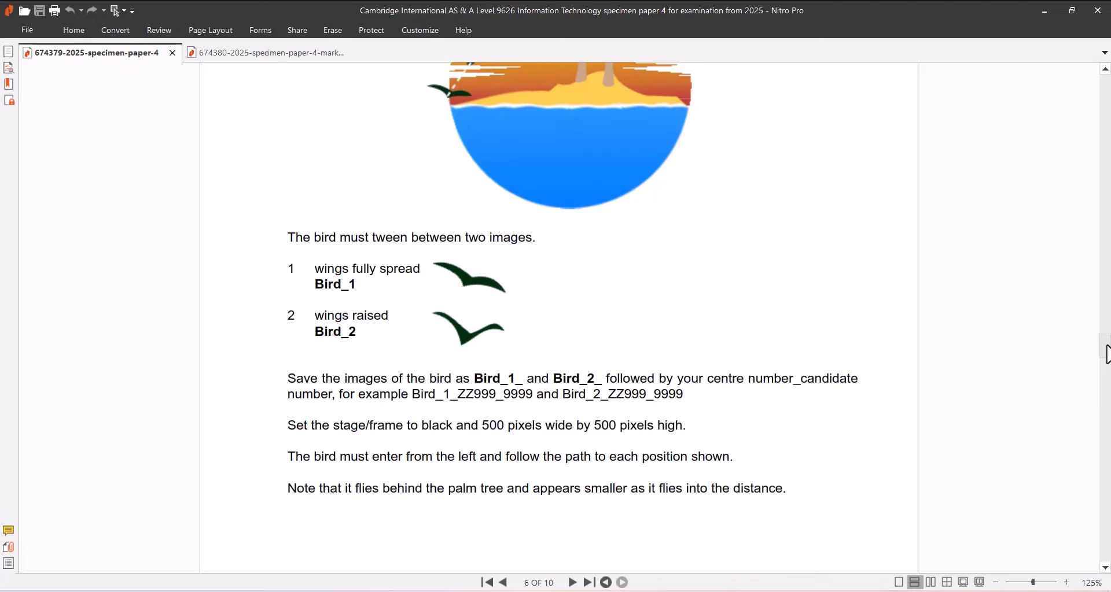
Scroll on through the exam paper to page 7 with the island images.
{"action": "left_click_drag", "start_coordinate": [1106, 354], "coordinate": [1109, 387]}
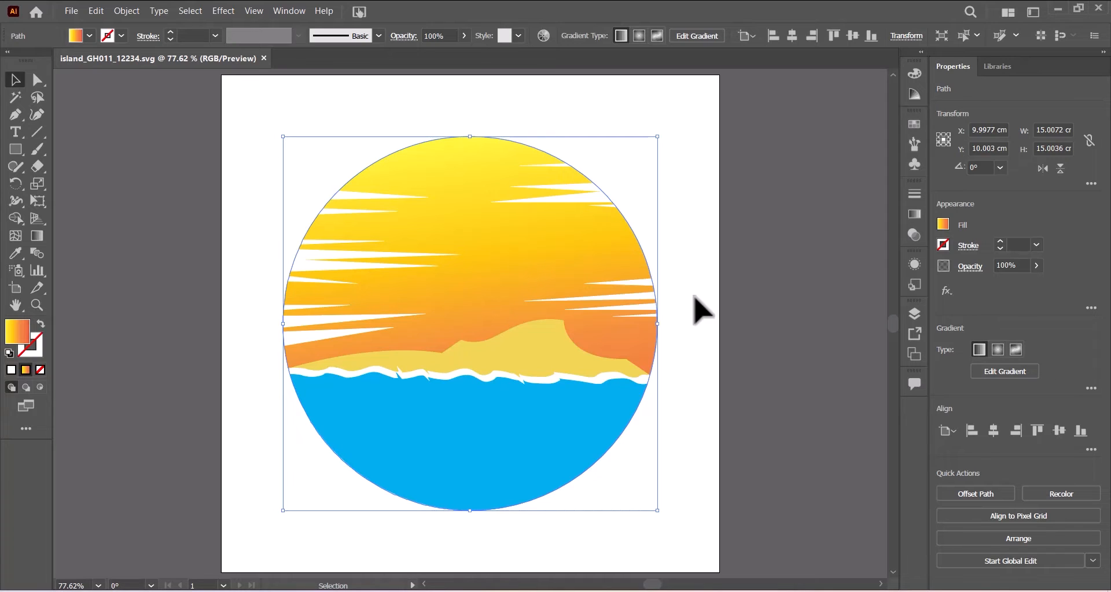
Create a new 30 × 20 cm Illustrator document.
{"action": "left_click", "coordinate": [68, 17]}
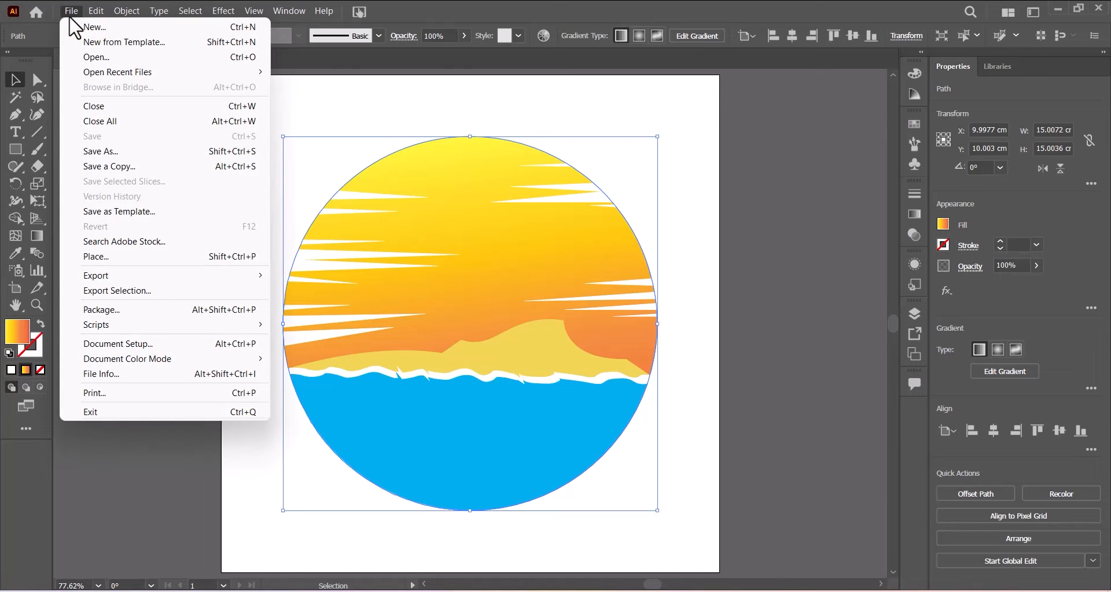
{"action": "left_click", "coordinate": [98, 29]}
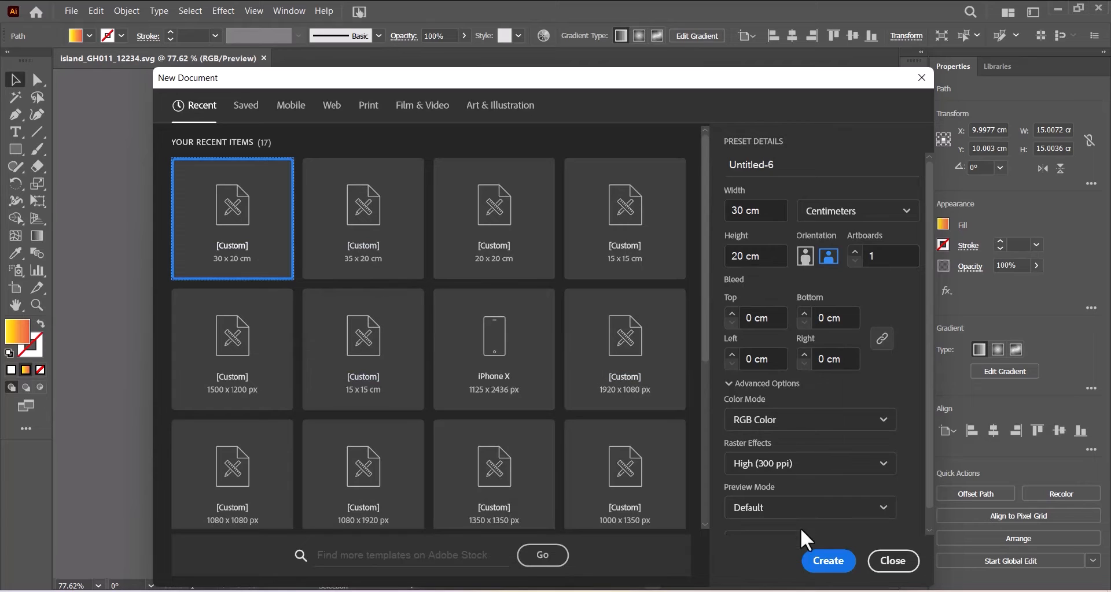
{"action": "left_click", "coordinate": [824, 563]}
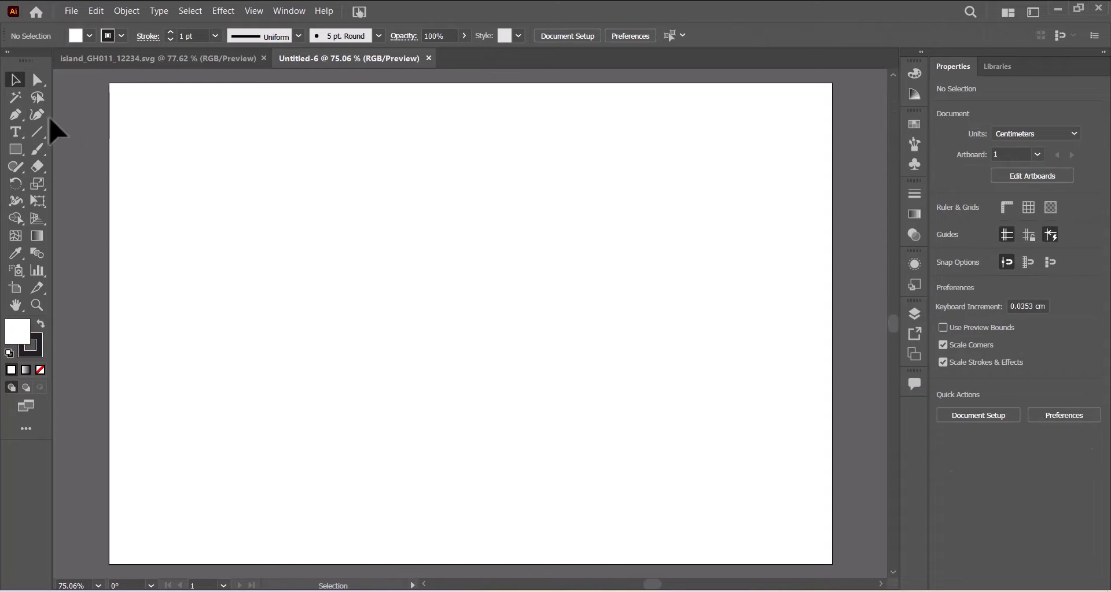
Select the Pen tool and set the fill colour to None.
{"action": "left_click", "coordinate": [17, 115]}
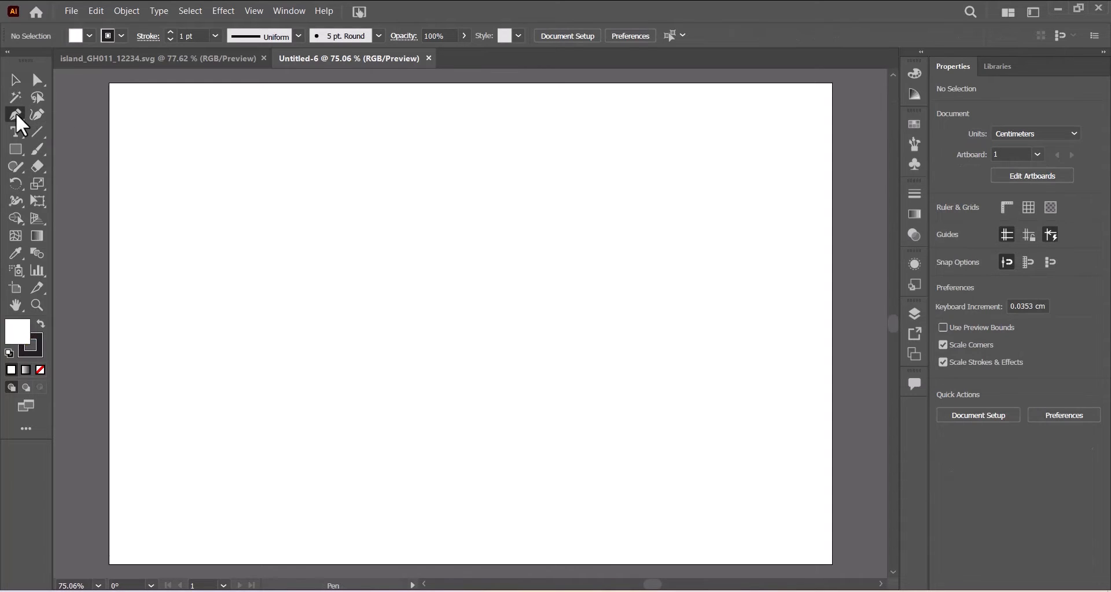
{"action": "left_click", "coordinate": [90, 37]}
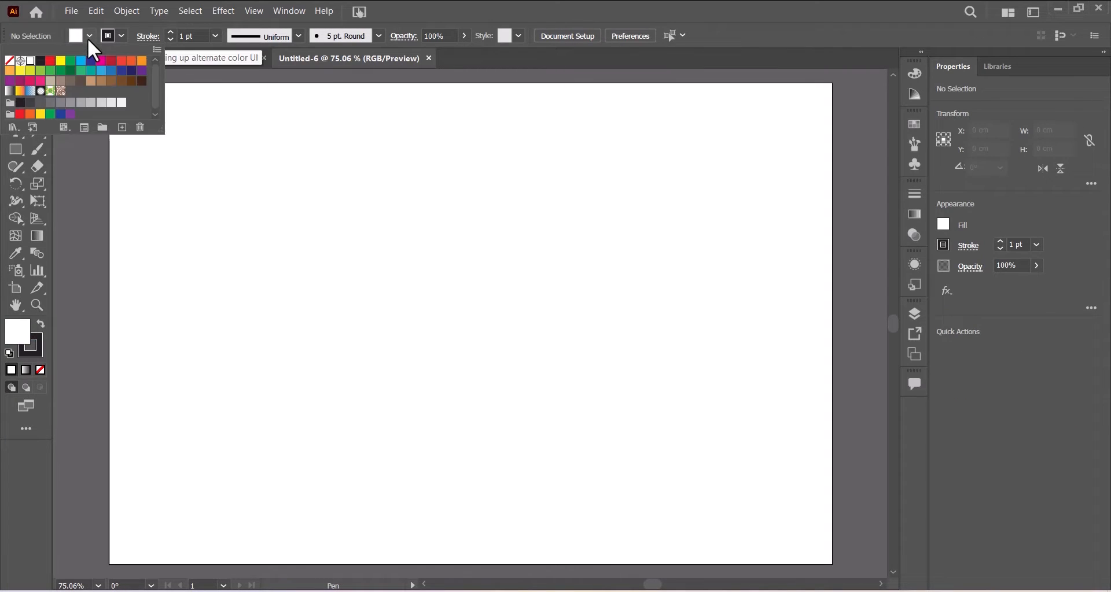
{"action": "left_click", "coordinate": [10, 61]}
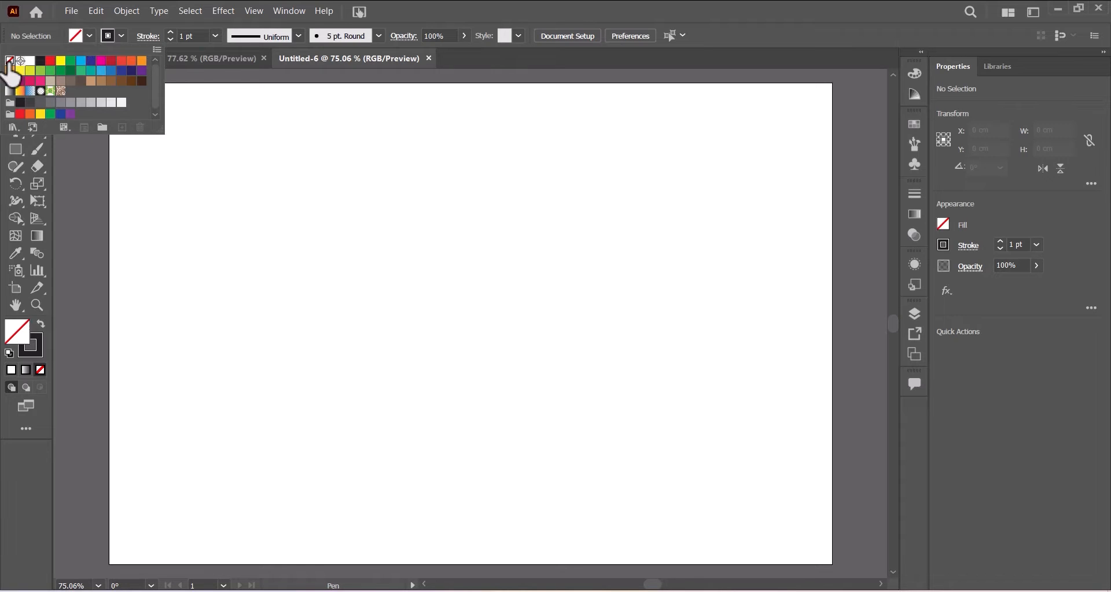
{"action": "left_click", "coordinate": [120, 36]}
{"action": "left_click", "coordinate": [120, 35]}
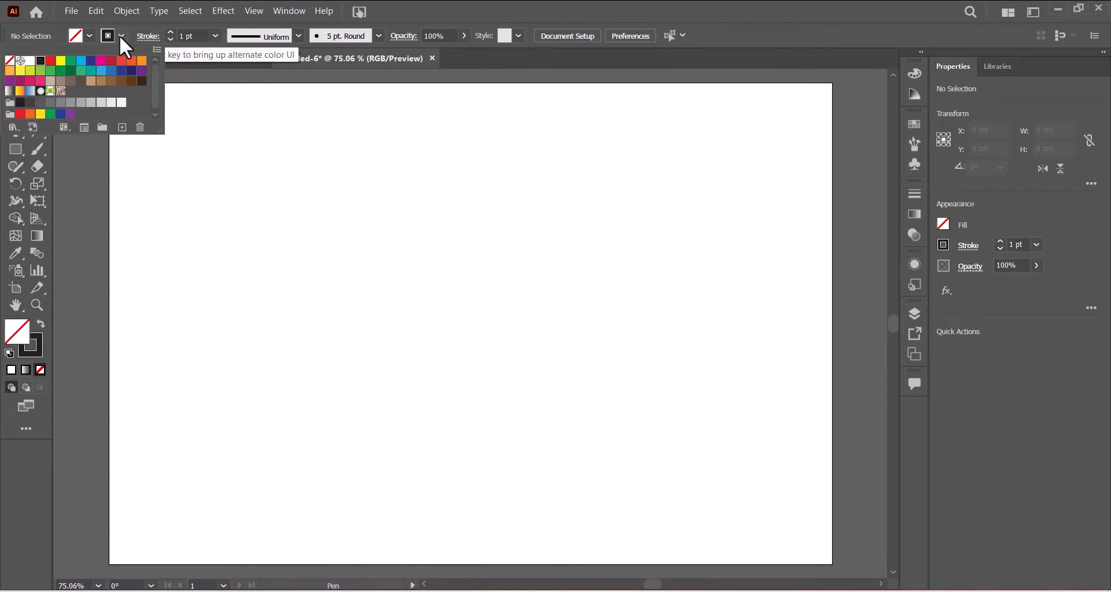
{"action": "left_click", "coordinate": [598, 2]}
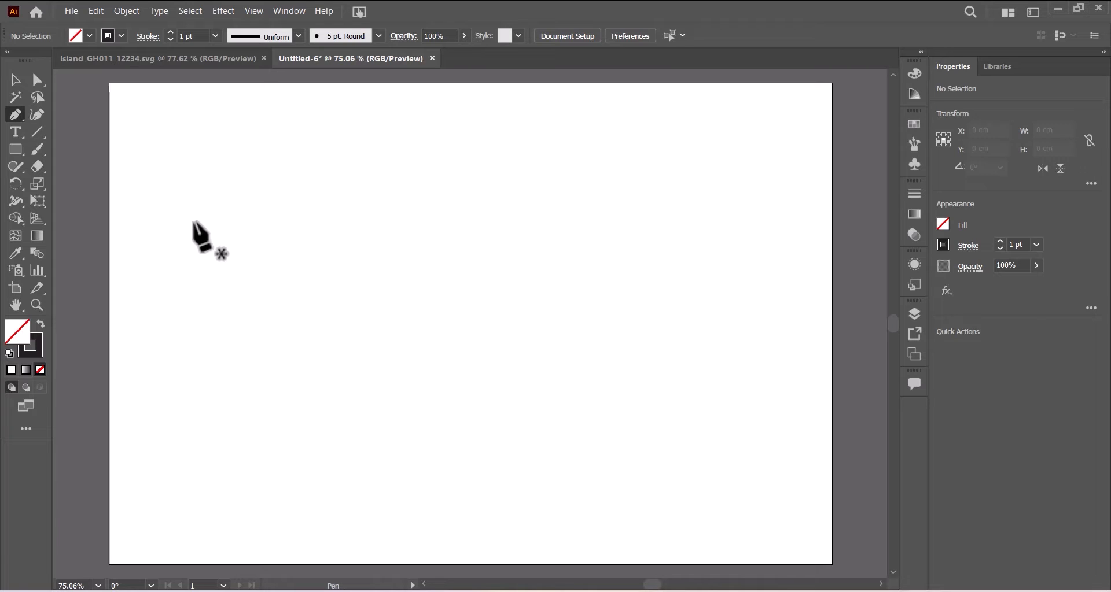
Draw one curved Pen arc across the upper left of the artboard, then deselect it.
{"action": "left_click", "coordinate": [194, 223]}
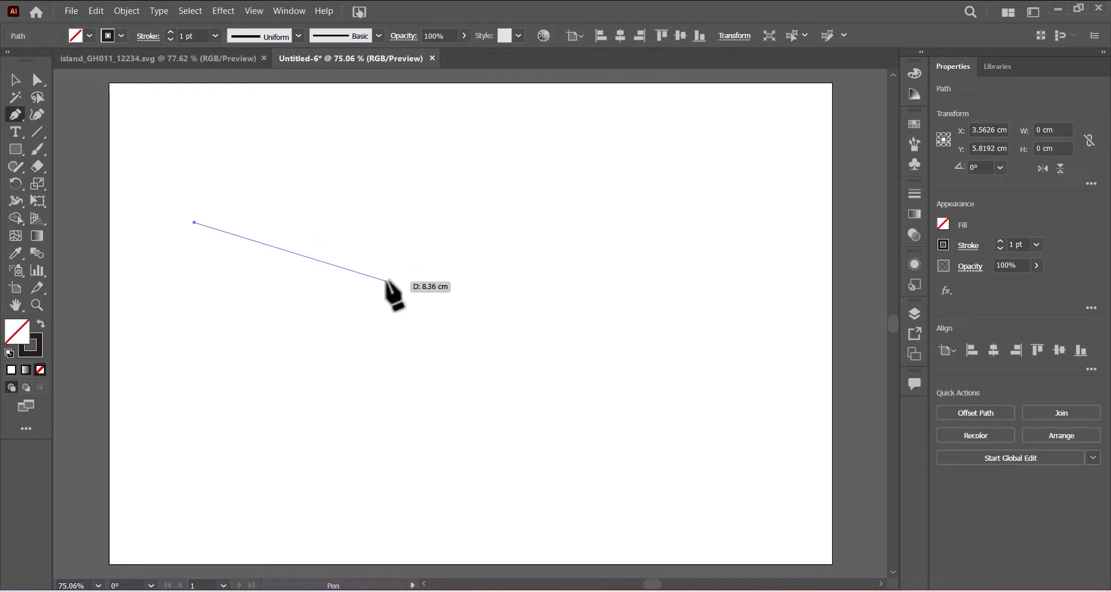
{"action": "left_click_drag", "start_coordinate": [387, 282], "coordinate": [452, 368]}
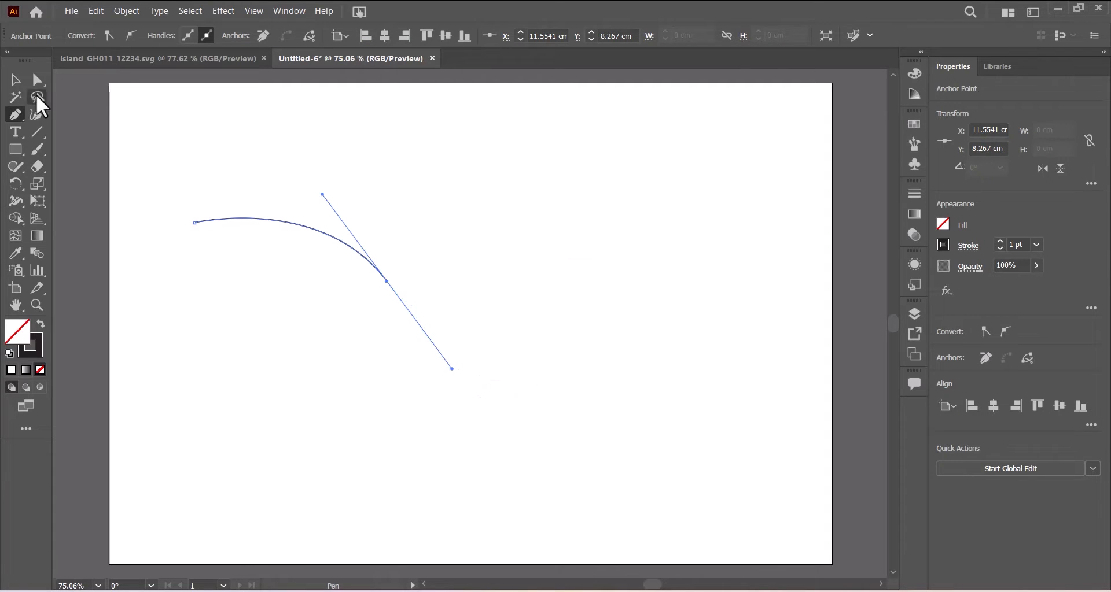
{"action": "left_click", "coordinate": [14, 81]}
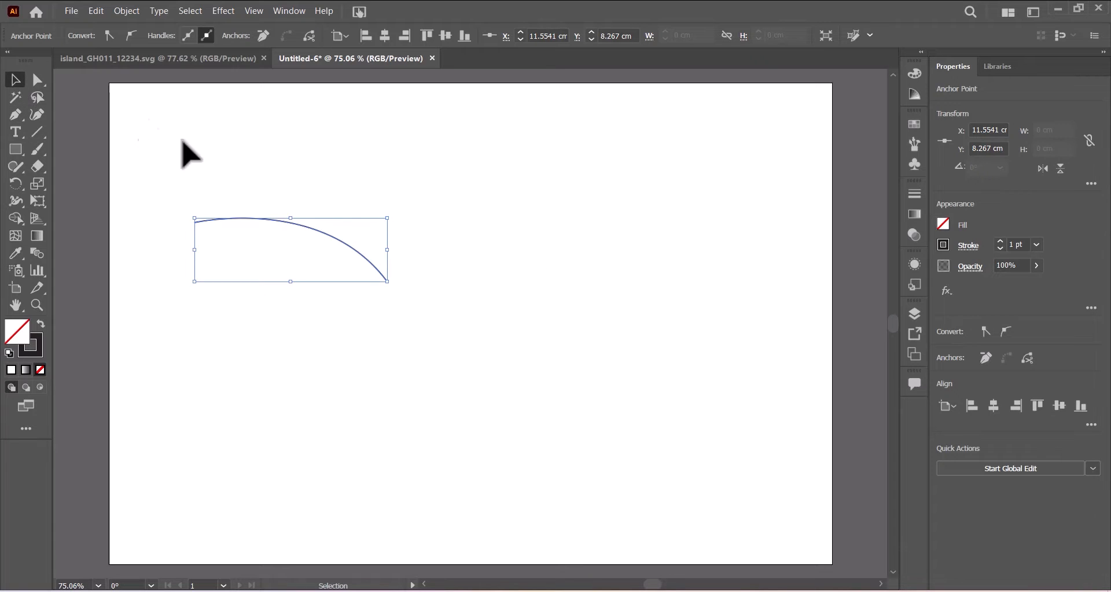
{"action": "left_click", "coordinate": [333, 240]}
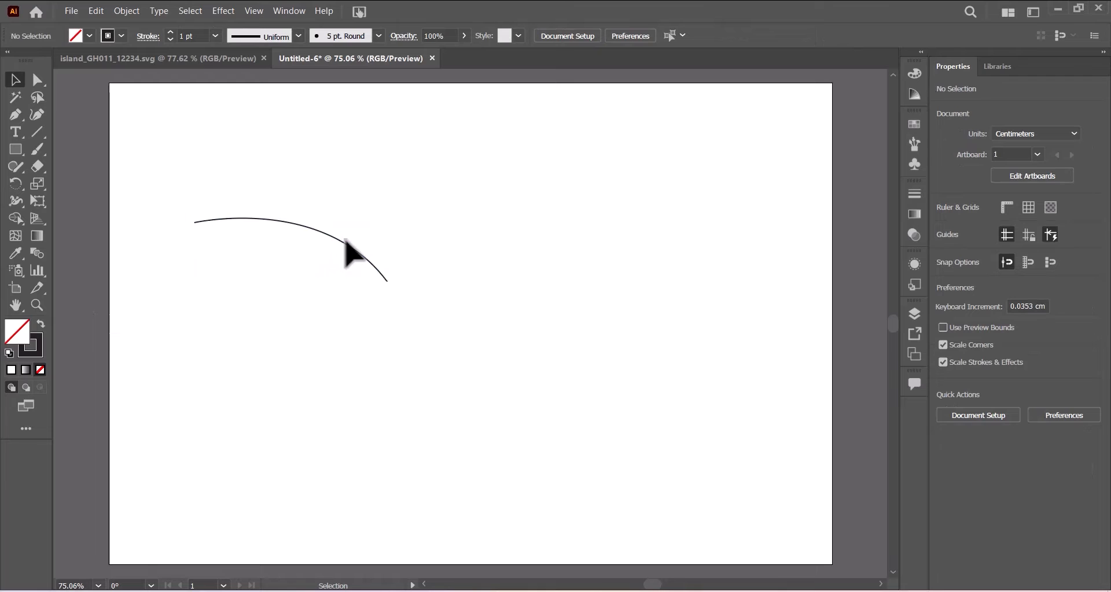
Give the wing curve a 30 pt stroke with the tapering Width Profile 4.
{"action": "left_click", "coordinate": [344, 243]}
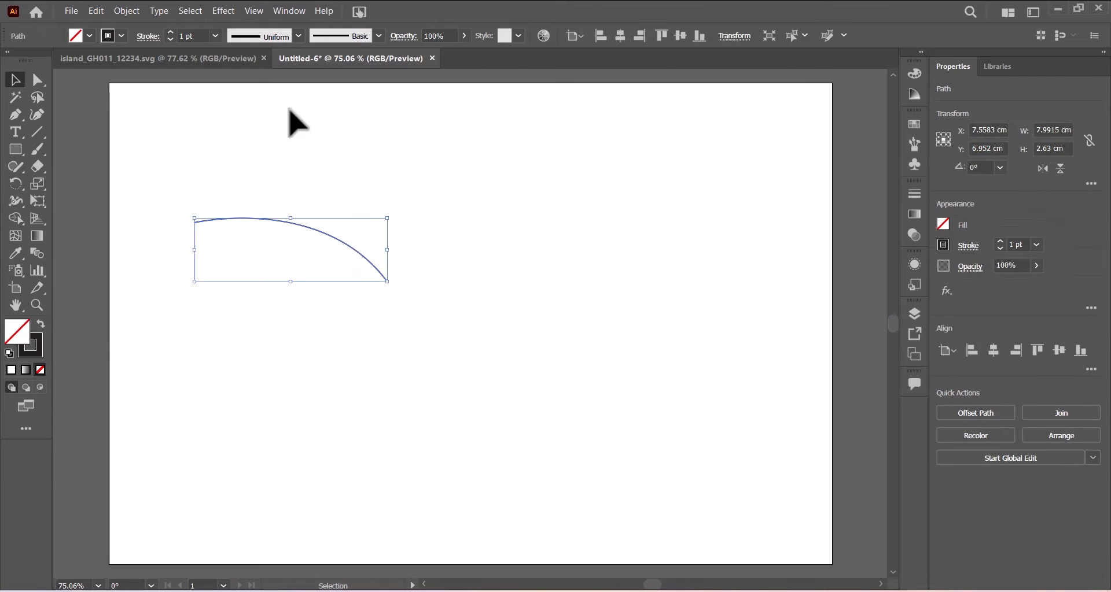
{"action": "left_click", "coordinate": [215, 36]}
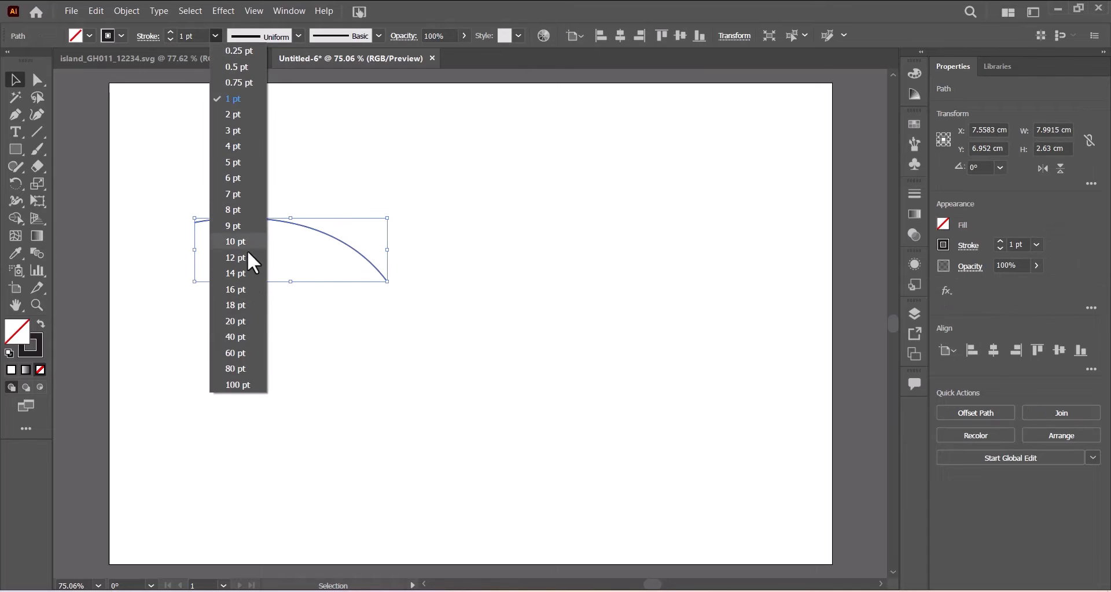
{"action": "left_click", "coordinate": [239, 323]}
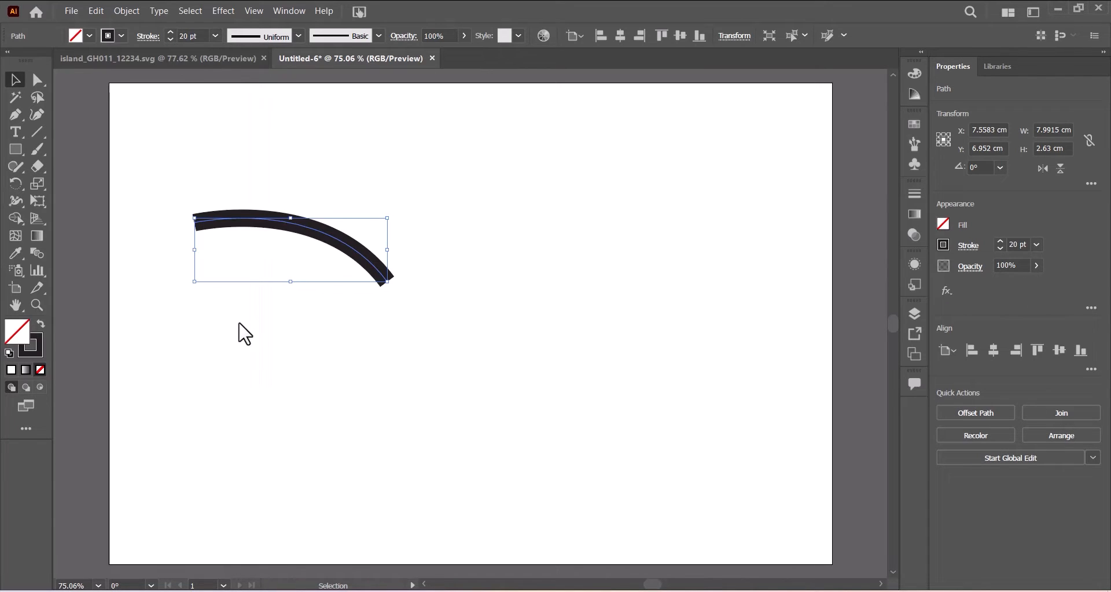
{"action": "left_click", "coordinate": [214, 35]}
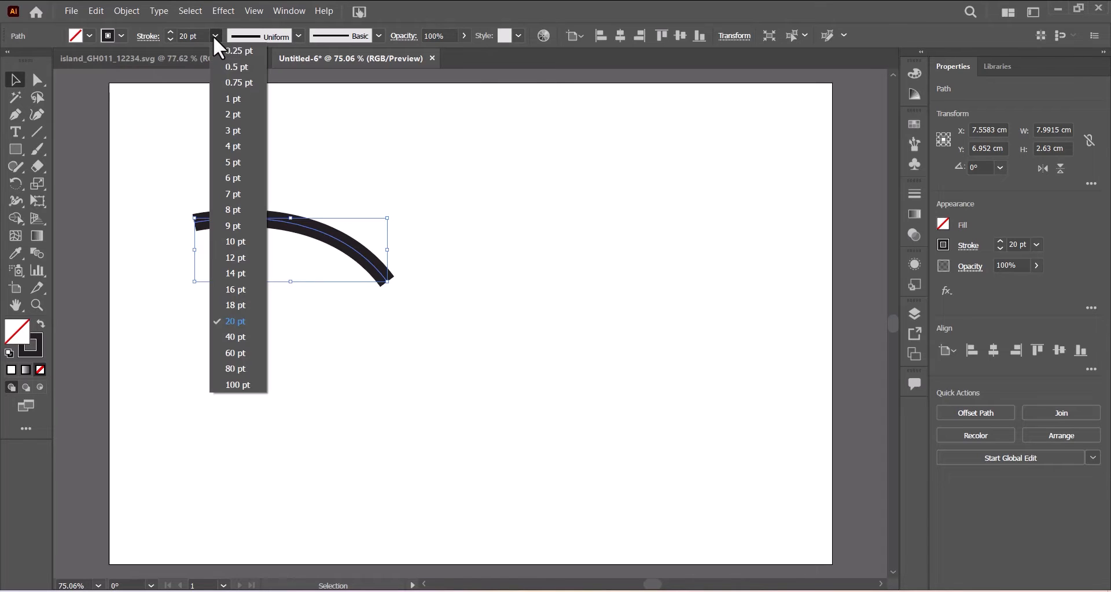
{"action": "left_click", "coordinate": [200, 32]}
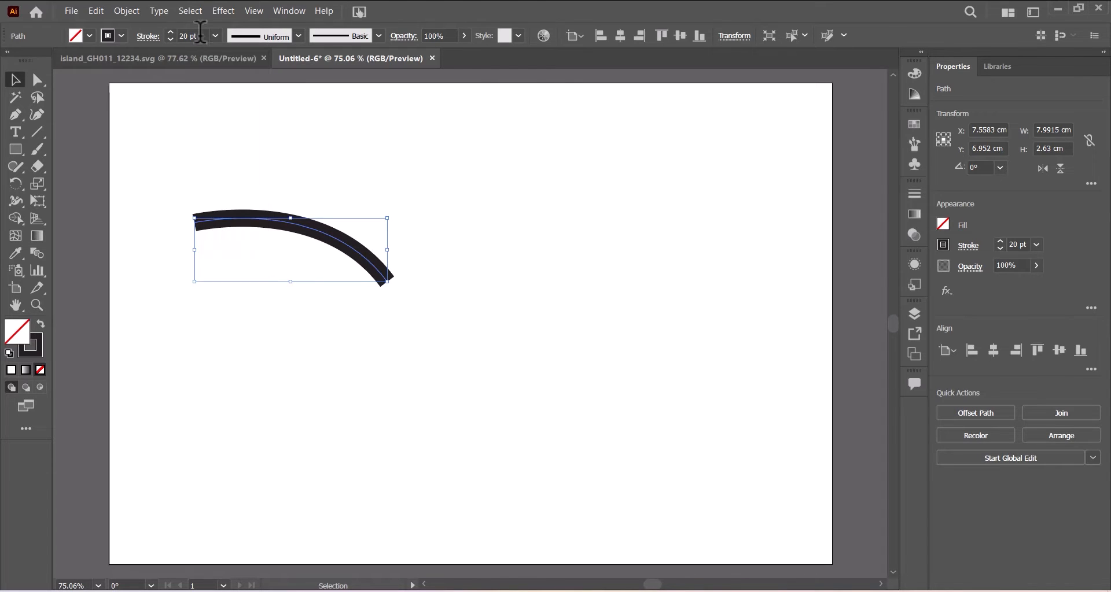
{"action": "left_click", "coordinate": [174, 36]}
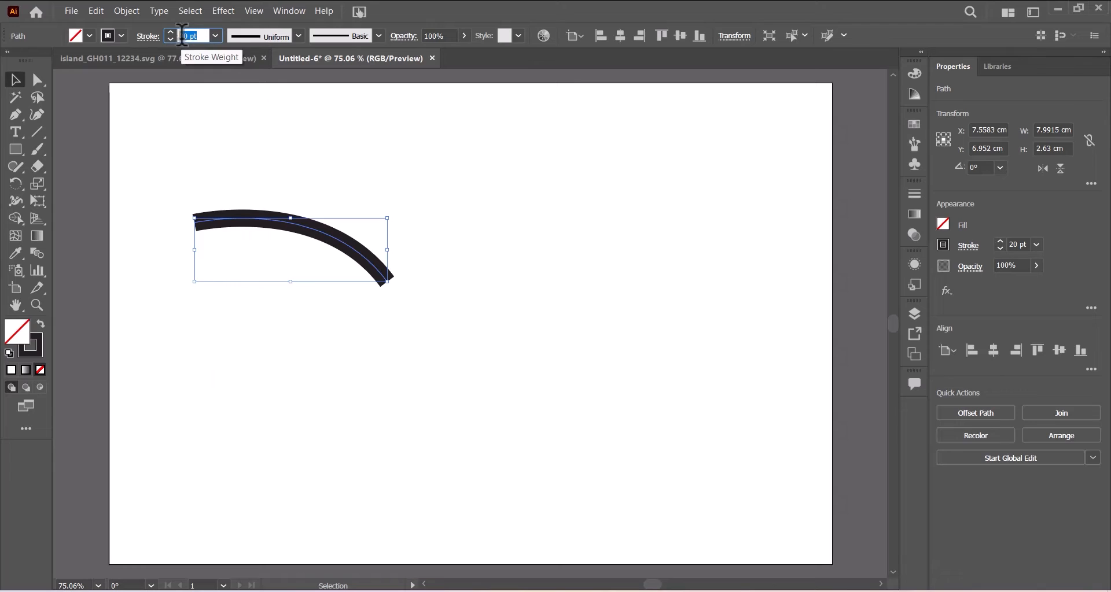
{"action": "type", "text": "30"}
{"action": "key", "text": "Return"}
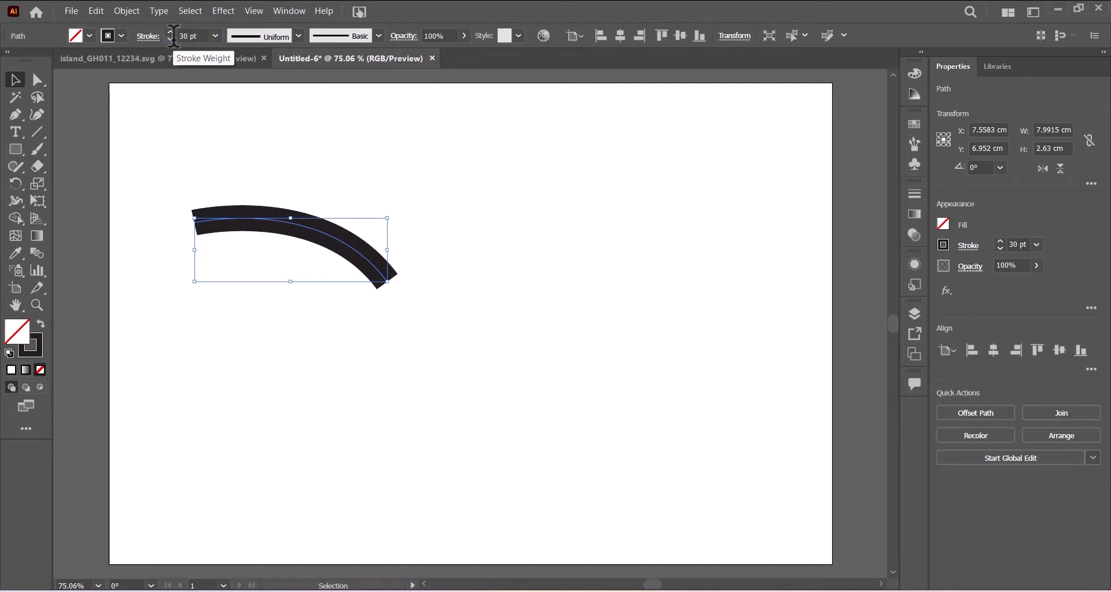
{"action": "left_click", "coordinate": [298, 36]}
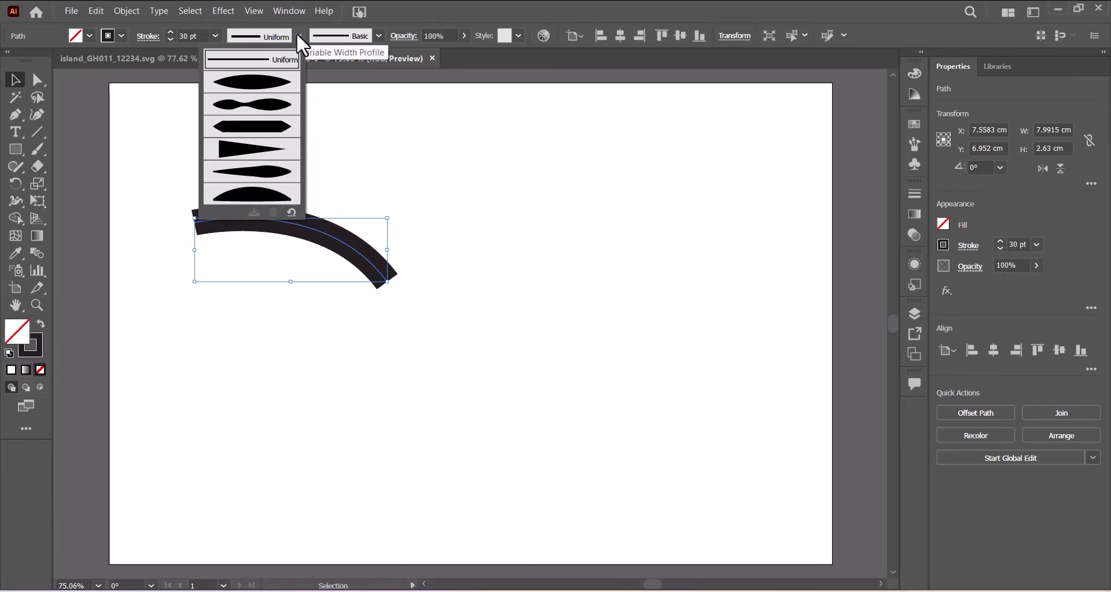
{"action": "left_click", "coordinate": [238, 151]}
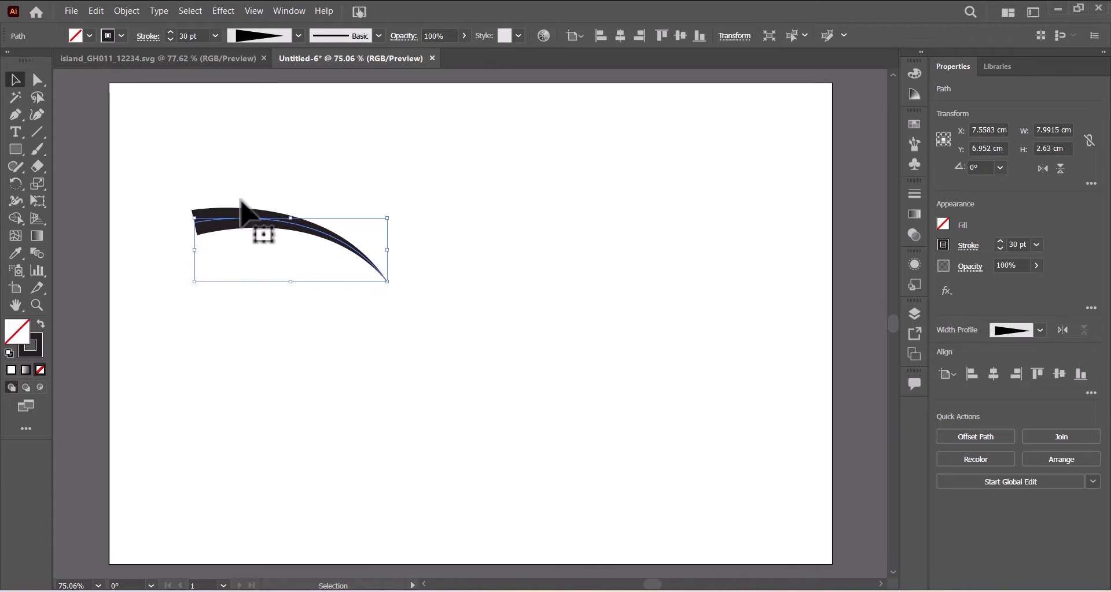
Reverse the wing path's direction so the taper flips to the other end.
{"action": "left_click", "coordinate": [136, 9]}
{"action": "mouse_move", "coordinate": [182, 330]}
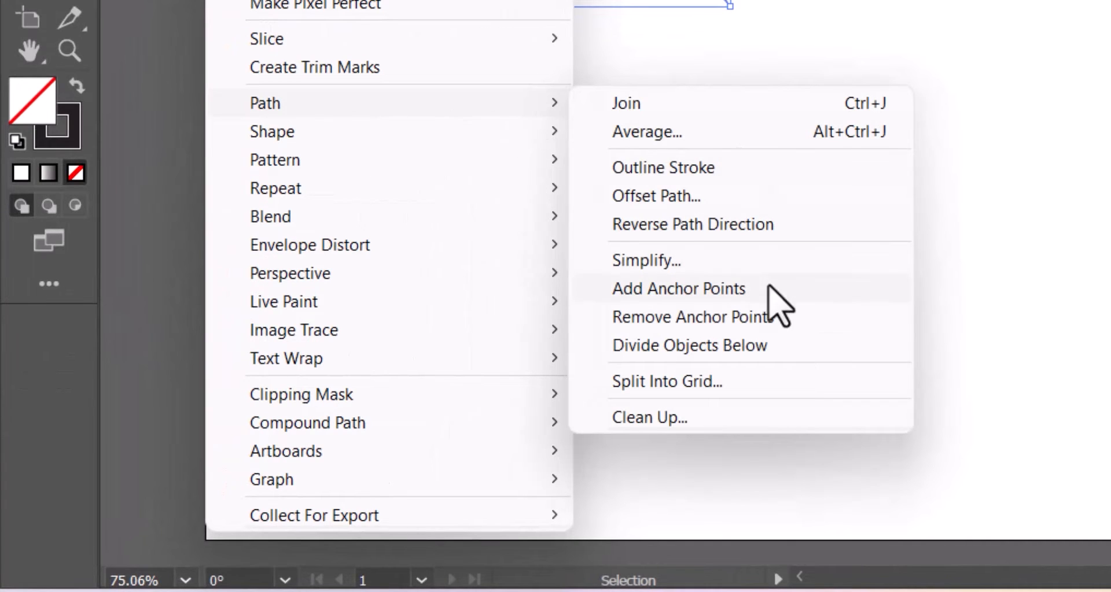
{"action": "left_click", "coordinate": [719, 225]}
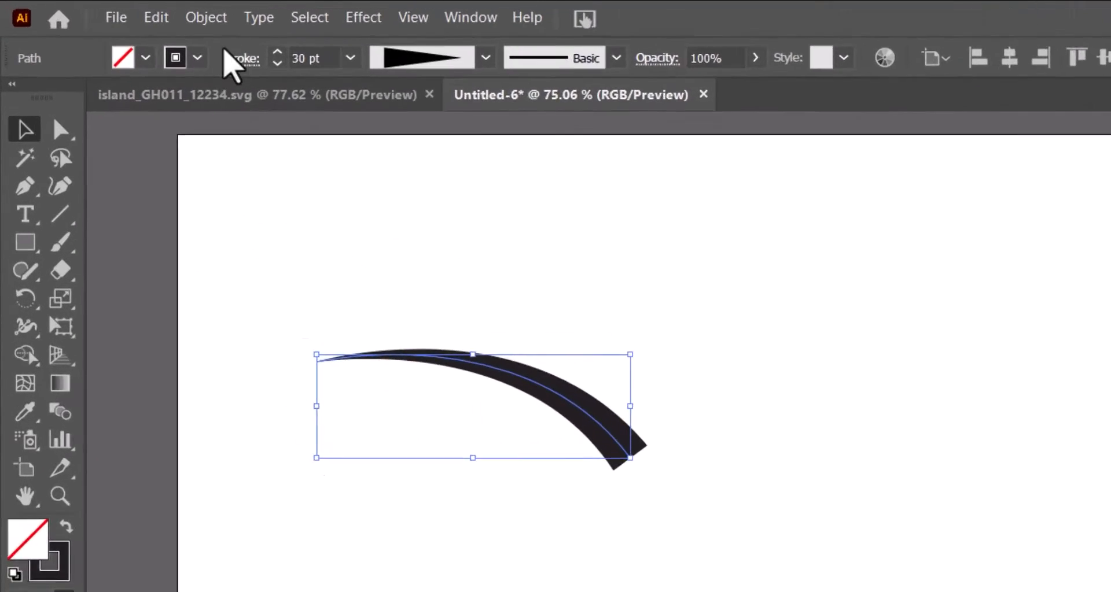
Add a vertically reflected copy of the wing, then deselect.
{"action": "left_click", "coordinate": [207, 18]}
{"action": "mouse_move", "coordinate": [237, 46]}
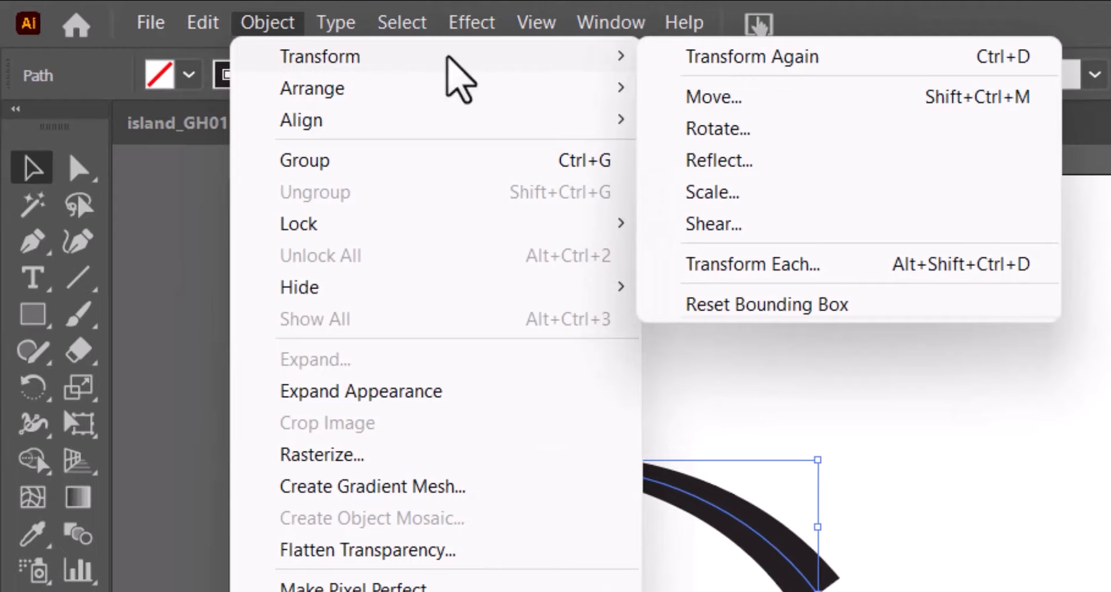
{"action": "left_click", "coordinate": [732, 167]}
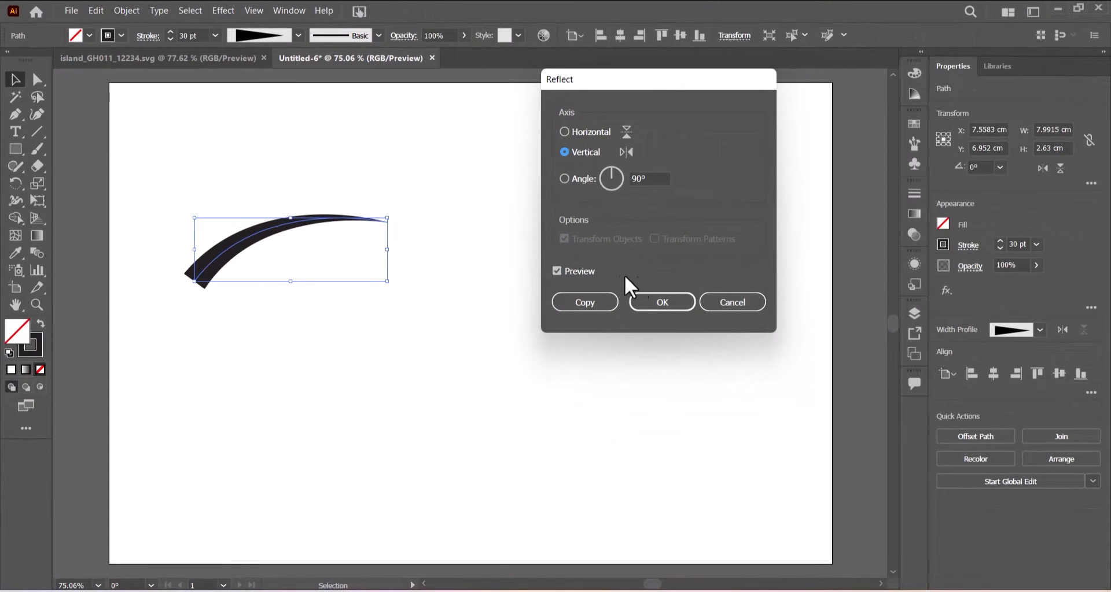
{"action": "left_click", "coordinate": [584, 302]}
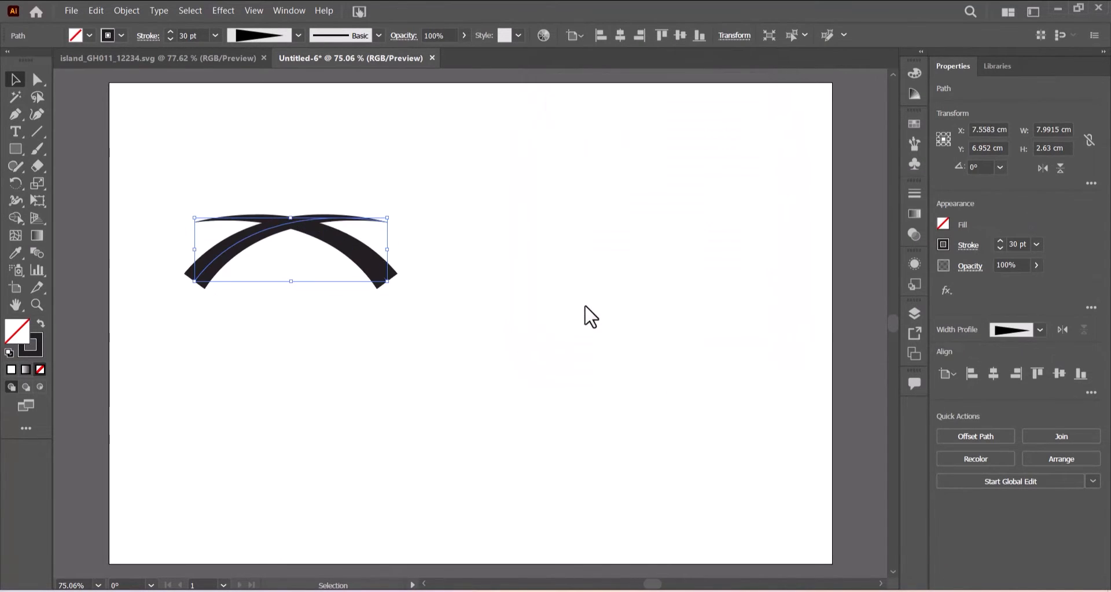
{"action": "left_click", "coordinate": [224, 254], "text": "shift"}
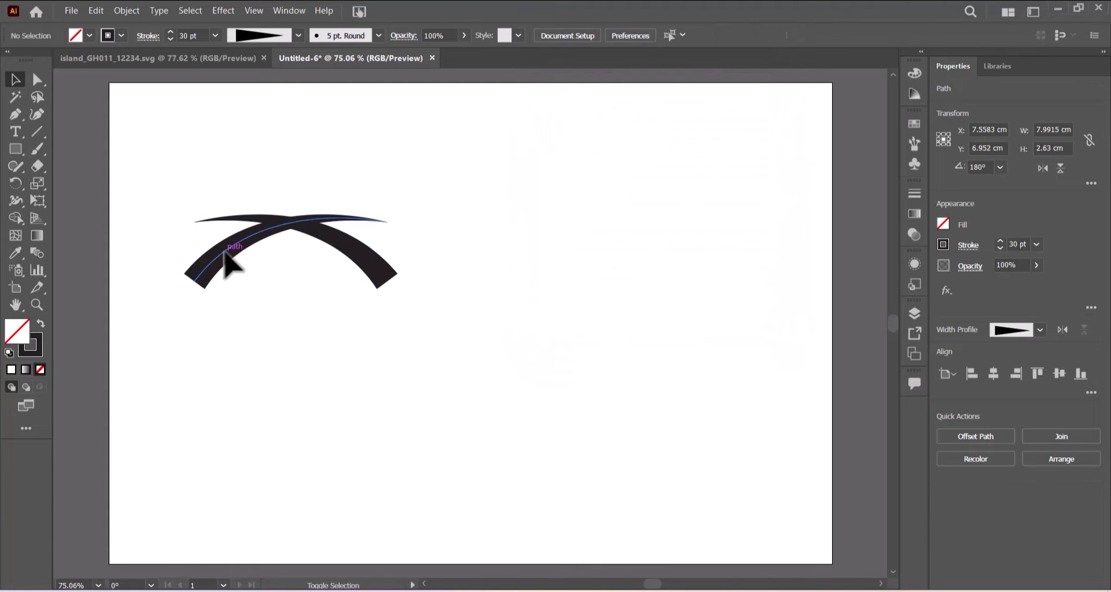
Slide the mirrored wing into a V and expand both strokes into filled shapes.
{"action": "mouse_move", "coordinate": [232, 249]}
{"action": "left_mouse_down"}
{"action": "mouse_move", "coordinate": [412, 247]}
{"action": "mouse_move", "coordinate": [404, 240]}
{"action": "left_mouse_up"}
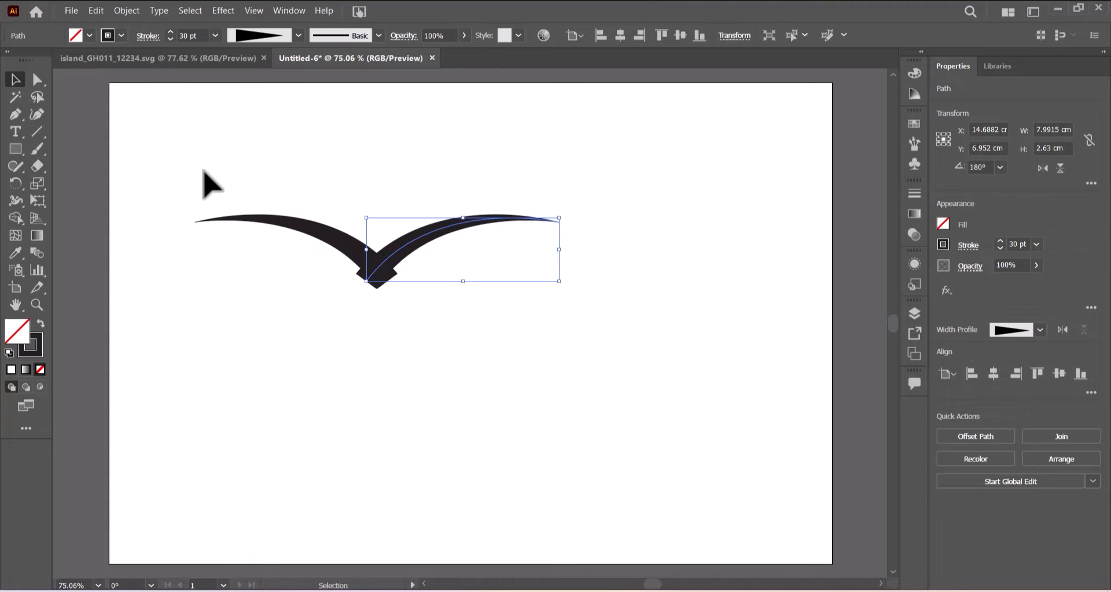
{"action": "left_click_drag", "start_coordinate": [194, 164], "coordinate": [527, 342]}
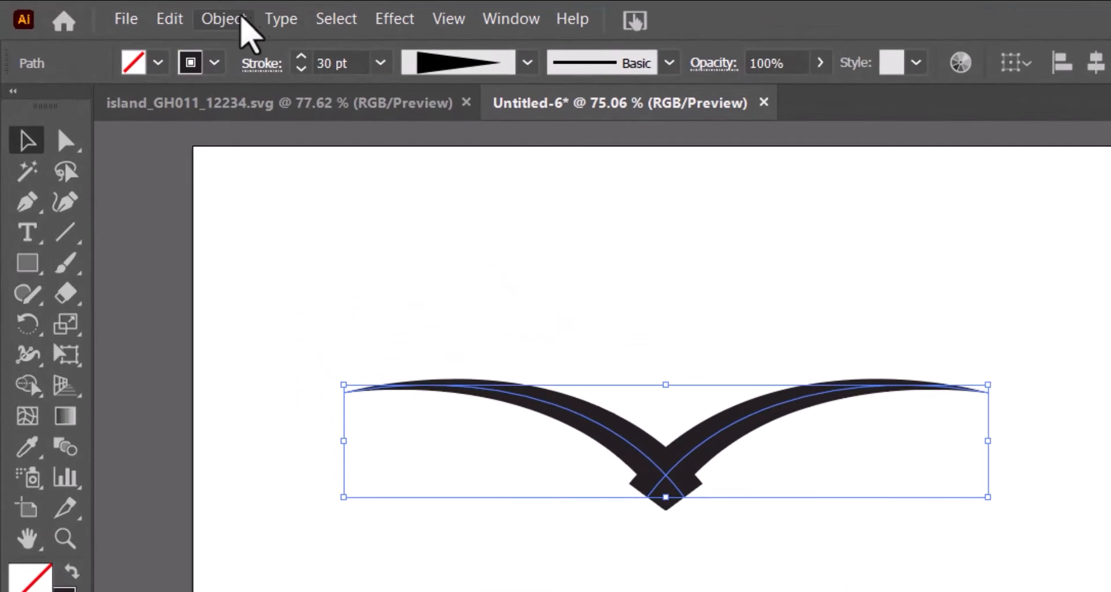
{"action": "left_click", "coordinate": [126, 11]}
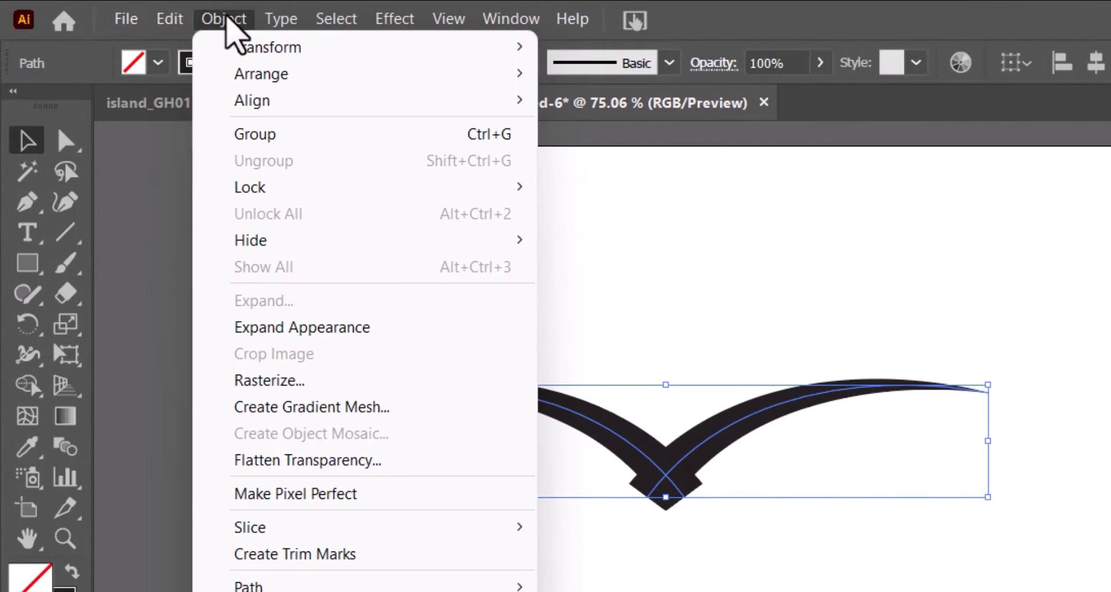
{"action": "left_click", "coordinate": [271, 335]}
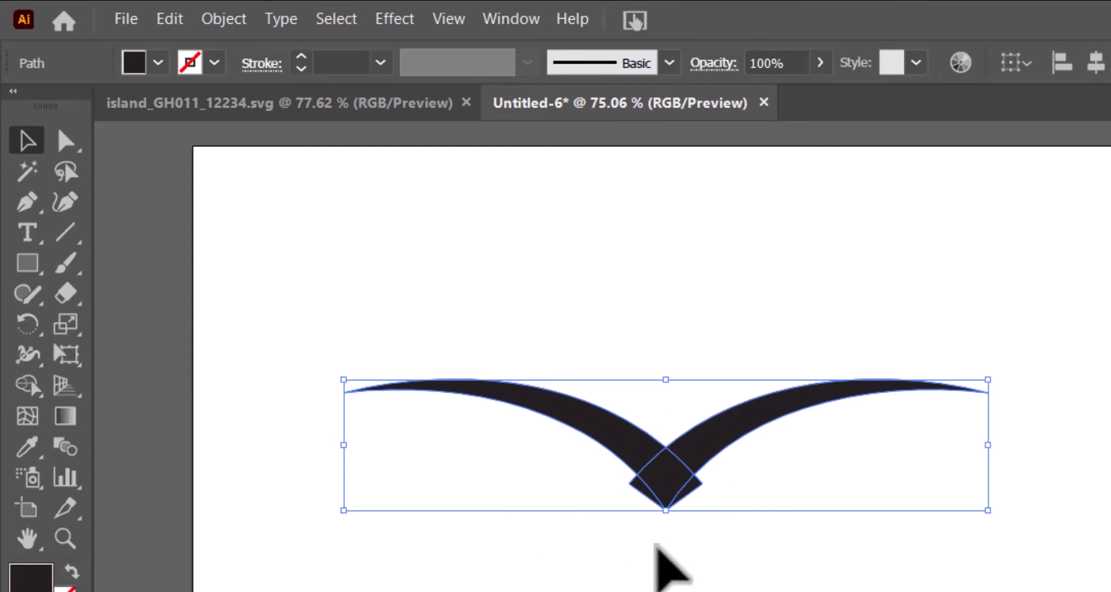
{"action": "key", "text": "ctrl+shift+a"}
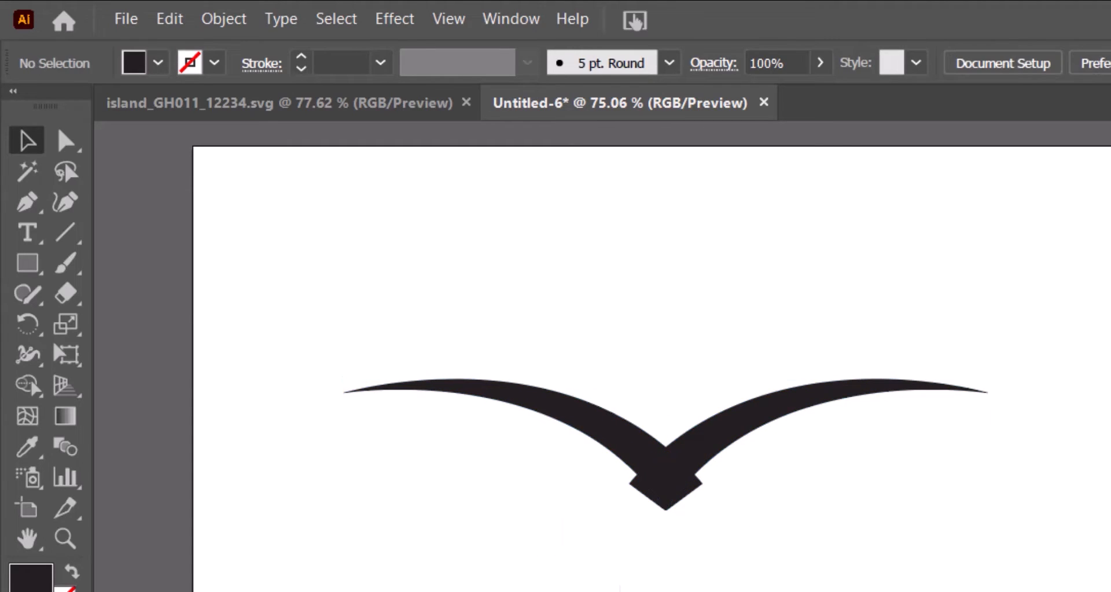
Delete the two overlap triangles at the wing joint with the Shape Builder.
{"action": "left_click_drag", "start_coordinate": [360, 355], "coordinate": [956, 508]}
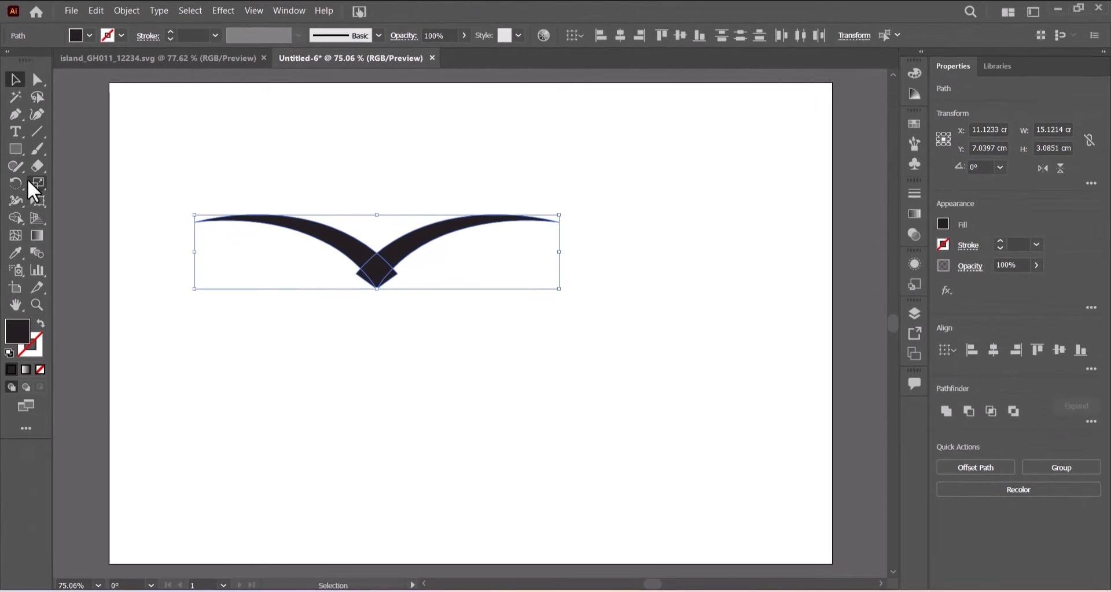
{"action": "left_click", "coordinate": [14, 220]}
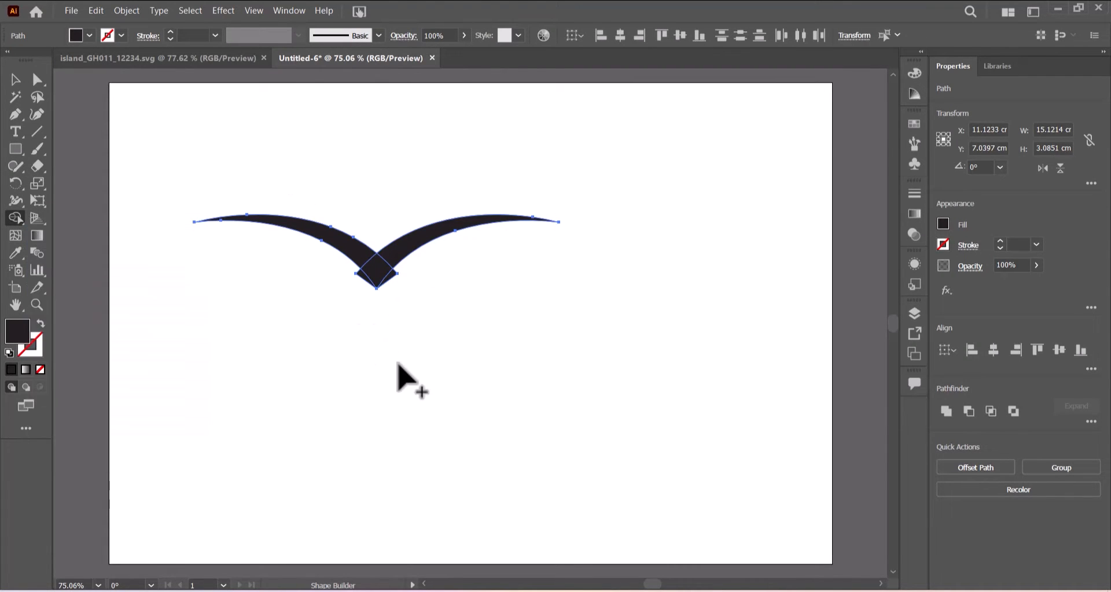
{"action": "key", "text": "ctrl+equal"}
{"action": "key", "text": "ctrl+equal"}
{"action": "key", "text": "ctrl+equal"}
{"action": "key", "text": "ctrl+equal"}
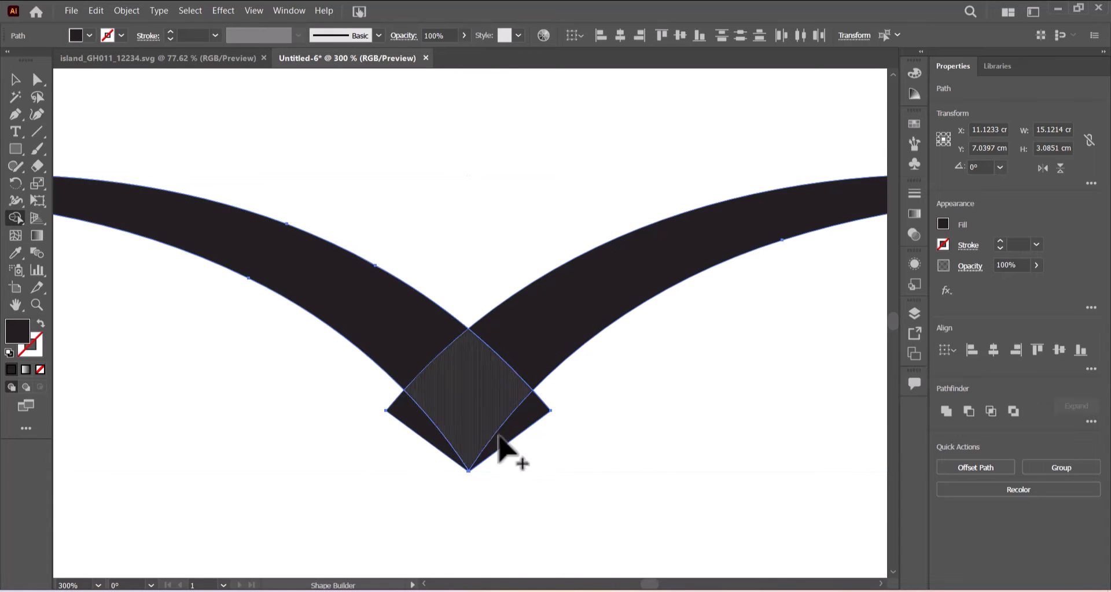
{"action": "left_click", "coordinate": [429, 445], "text": "alt"}
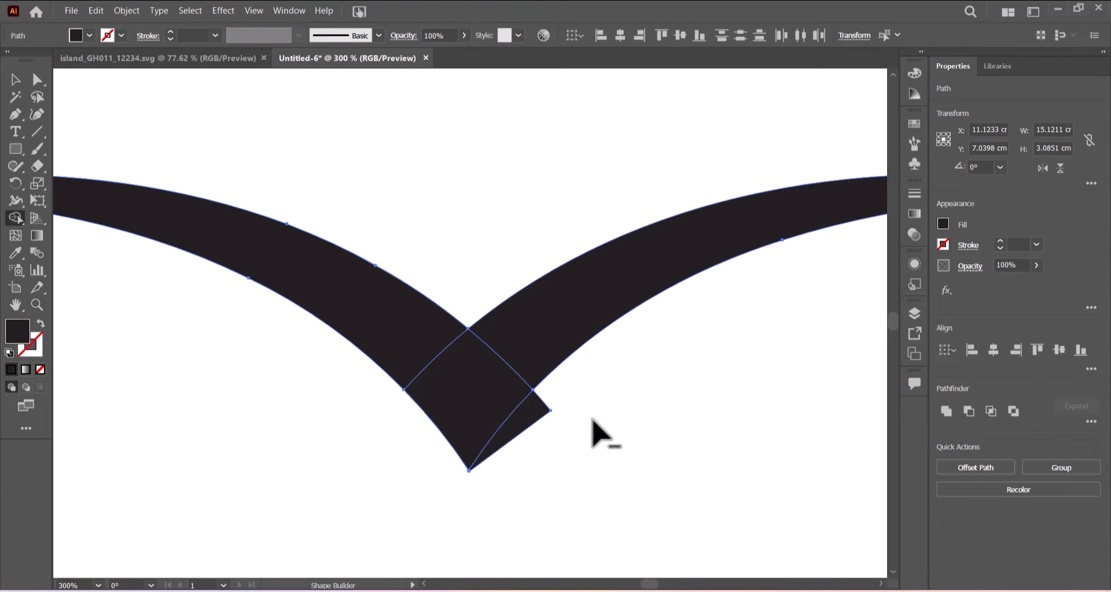
{"action": "left_click", "coordinate": [532, 421], "text": "alt"}
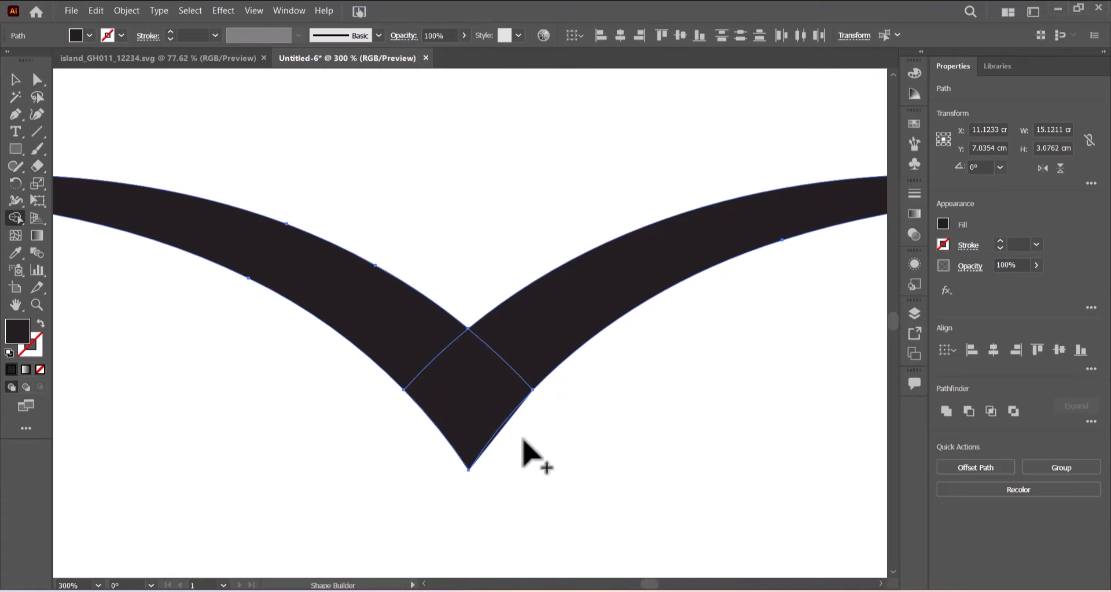
{"action": "key", "text": "v"}
{"action": "left_click", "coordinate": [317, 144]}
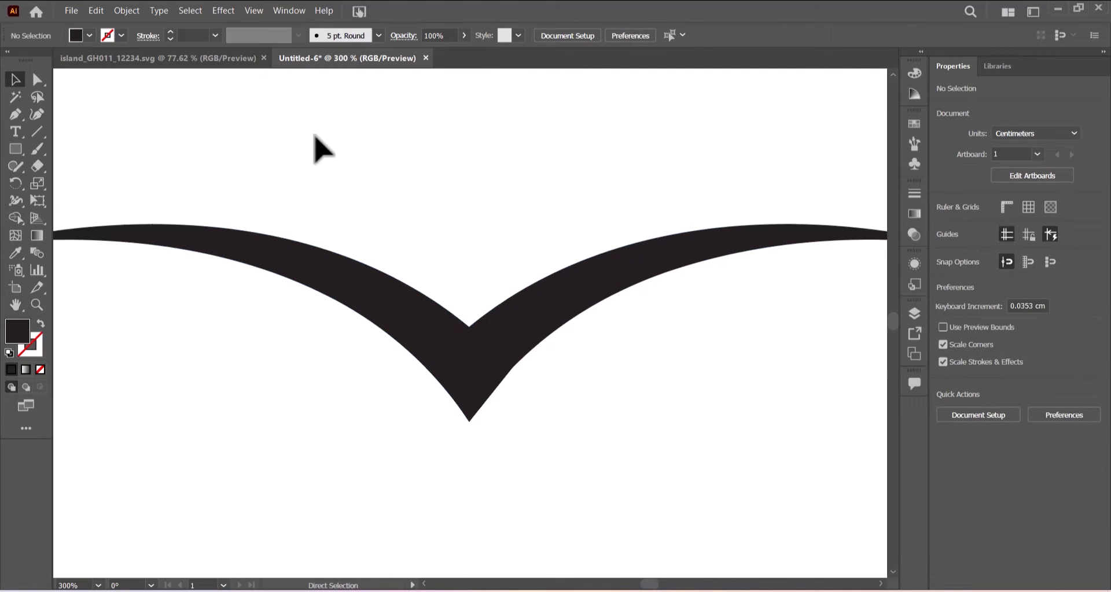
{"action": "key", "text": "ctrl+minus"}
{"action": "key", "text": "ctrl+minus"}
{"action": "key", "text": "ctrl+minus"}
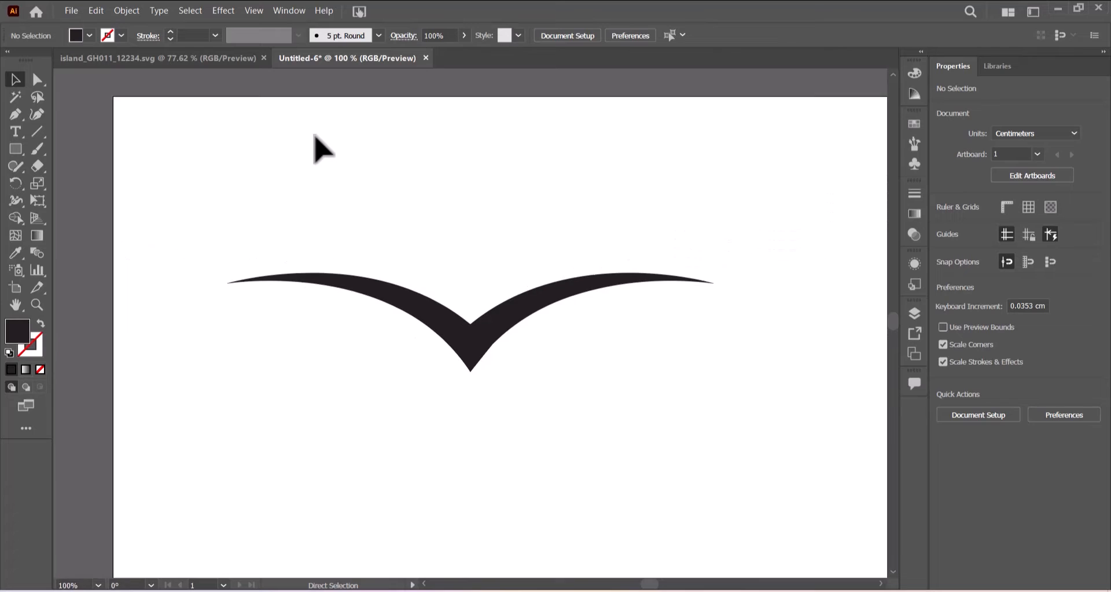
Unite the bird pieces into one shape, nudge it up-left, and isolate it.
{"action": "left_click_drag", "start_coordinate": [234, 194], "coordinate": [647, 409]}
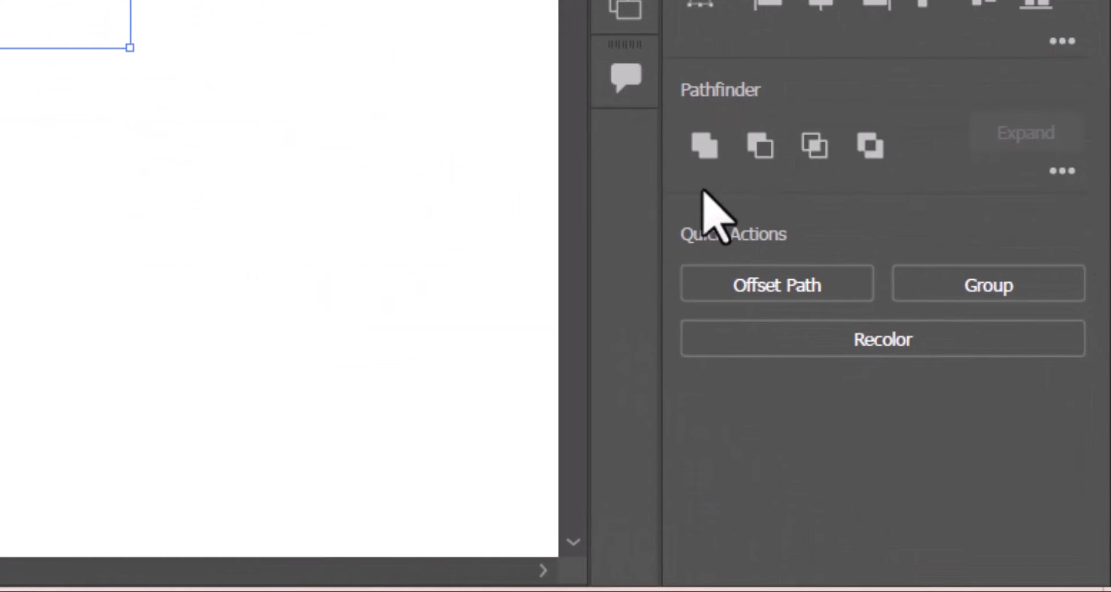
{"action": "left_click", "coordinate": [705, 146]}
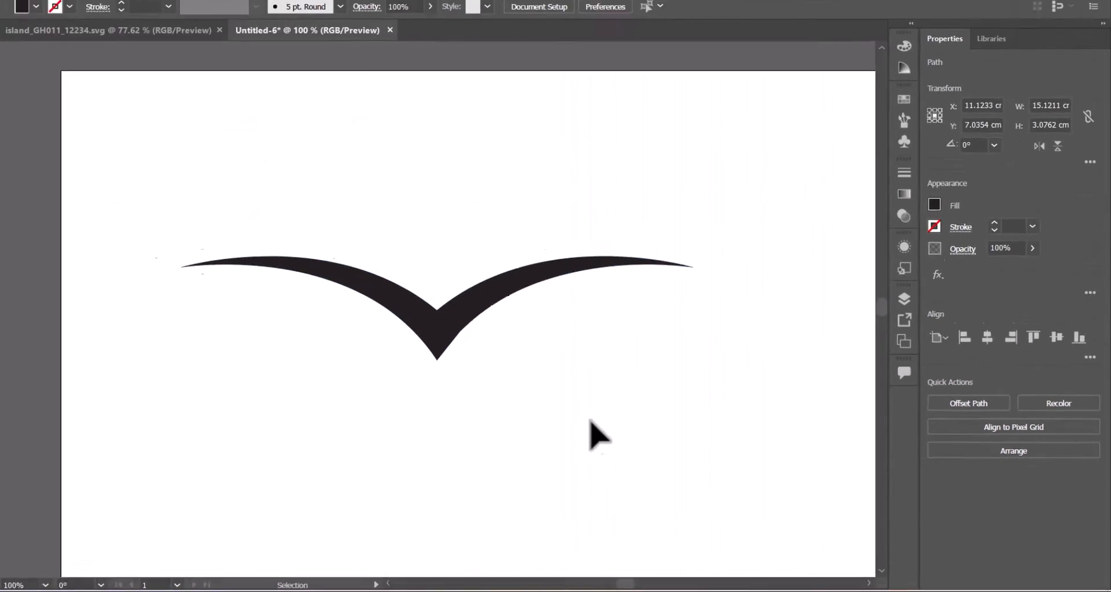
{"action": "left_click", "coordinate": [590, 420]}
{"action": "left_click_drag", "start_coordinate": [487, 295], "coordinate": [533, 292]}
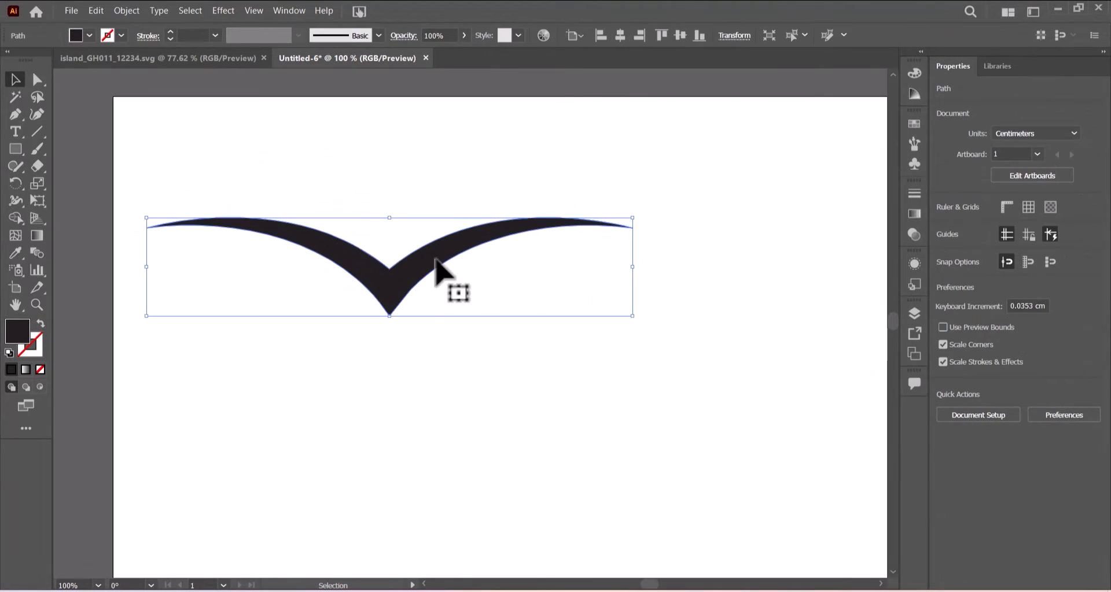
{"action": "double_click", "coordinate": [534, 293]}
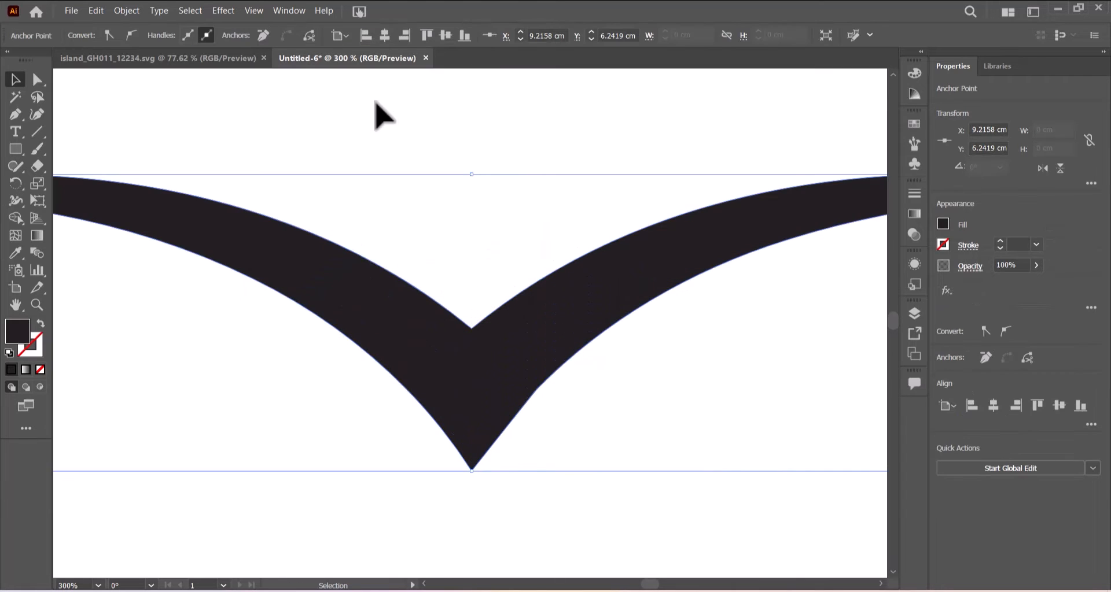
{"action": "left_click", "coordinate": [72, 10]}
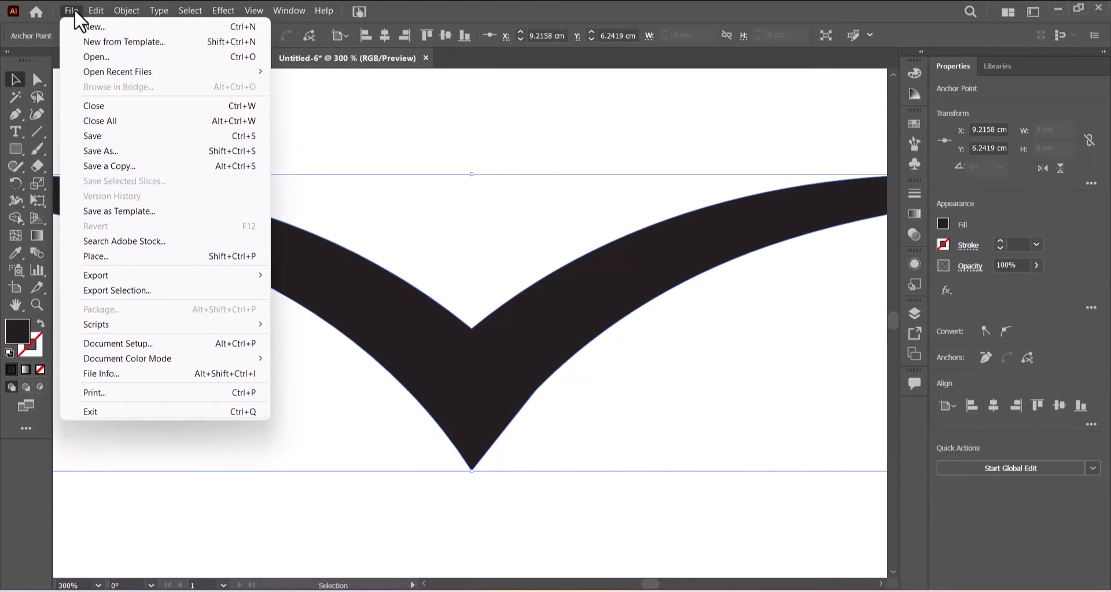
{"action": "left_click", "coordinate": [102, 137]}
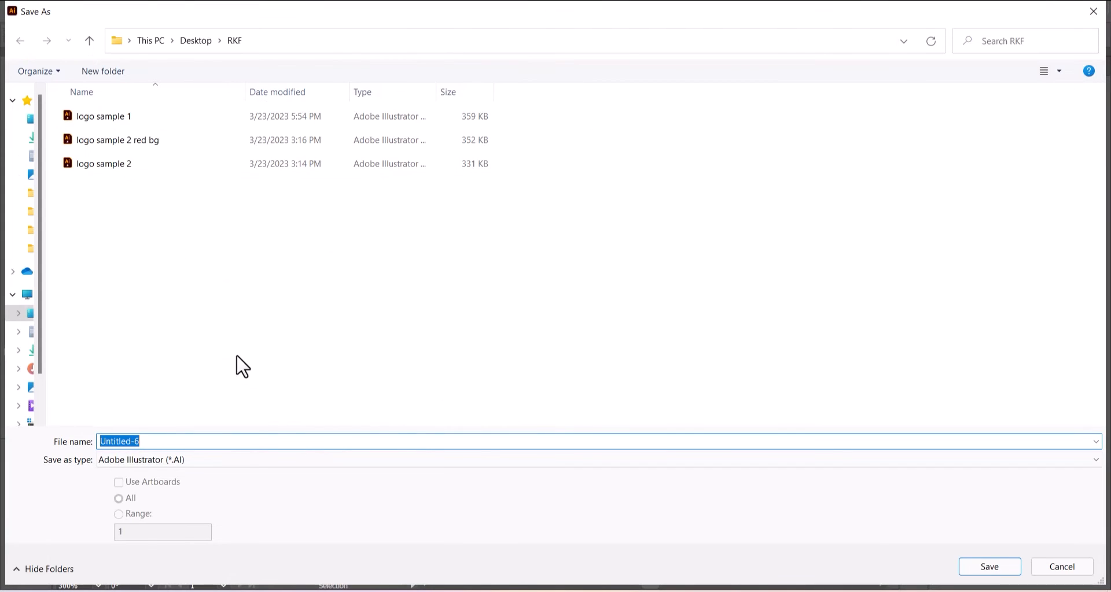
{"action": "left_click", "coordinate": [227, 461]}
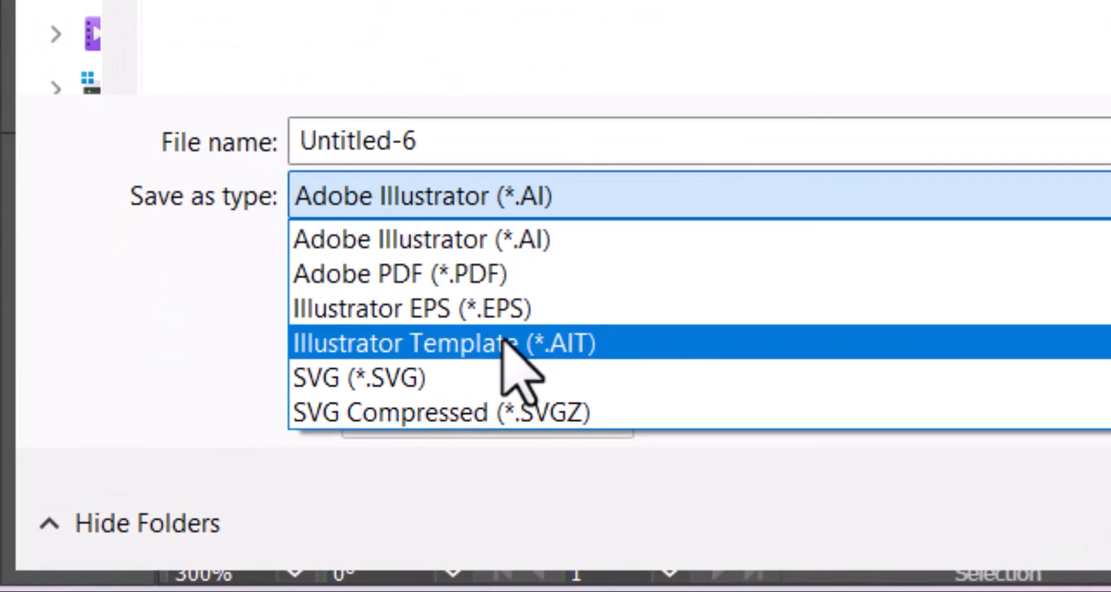
{"action": "left_click", "coordinate": [450, 385]}
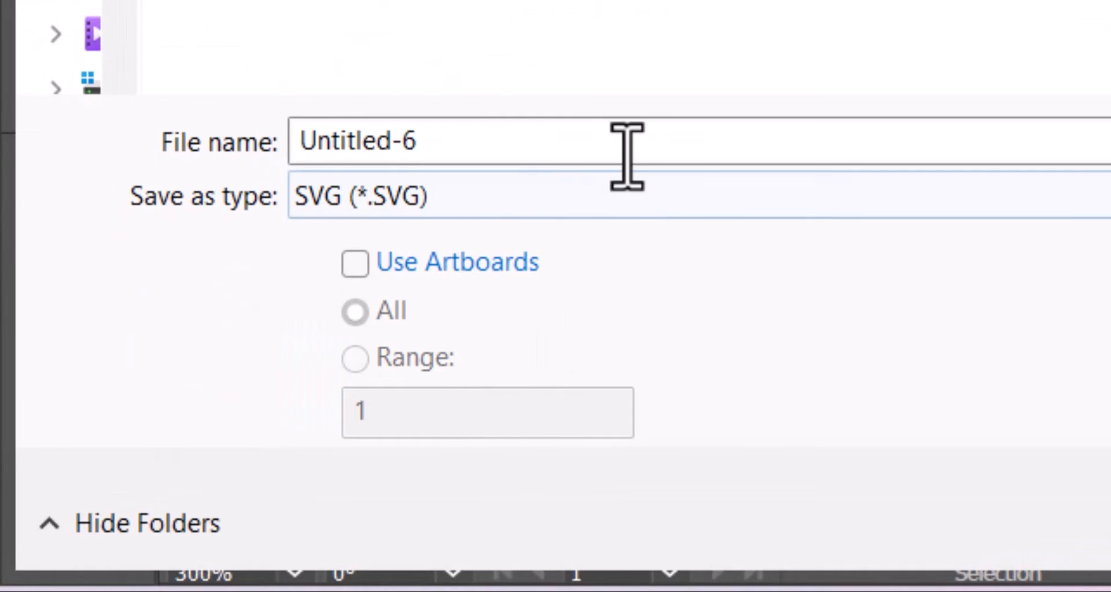
{"action": "left_click", "coordinate": [588, 146]}
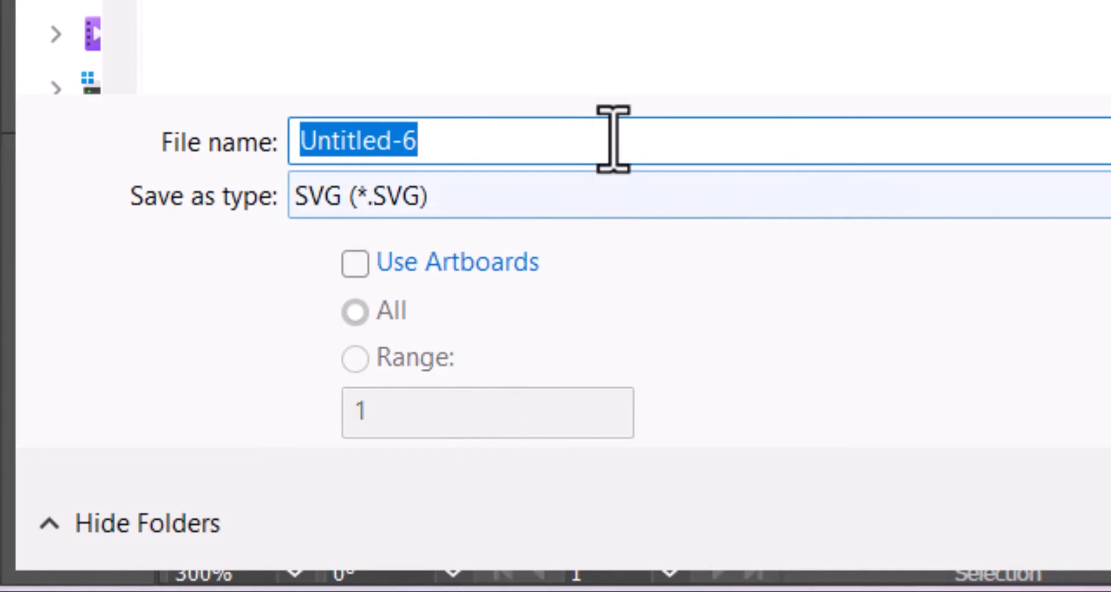
{"action": "type", "text": "Bird_1_GH011_"}
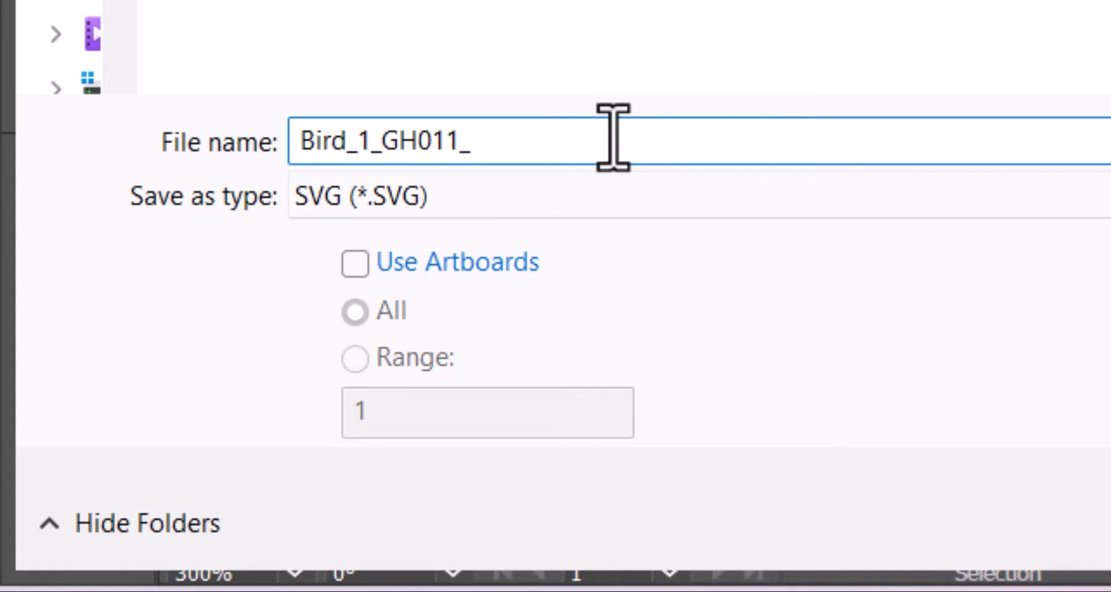
{"action": "type", "text": "4"}
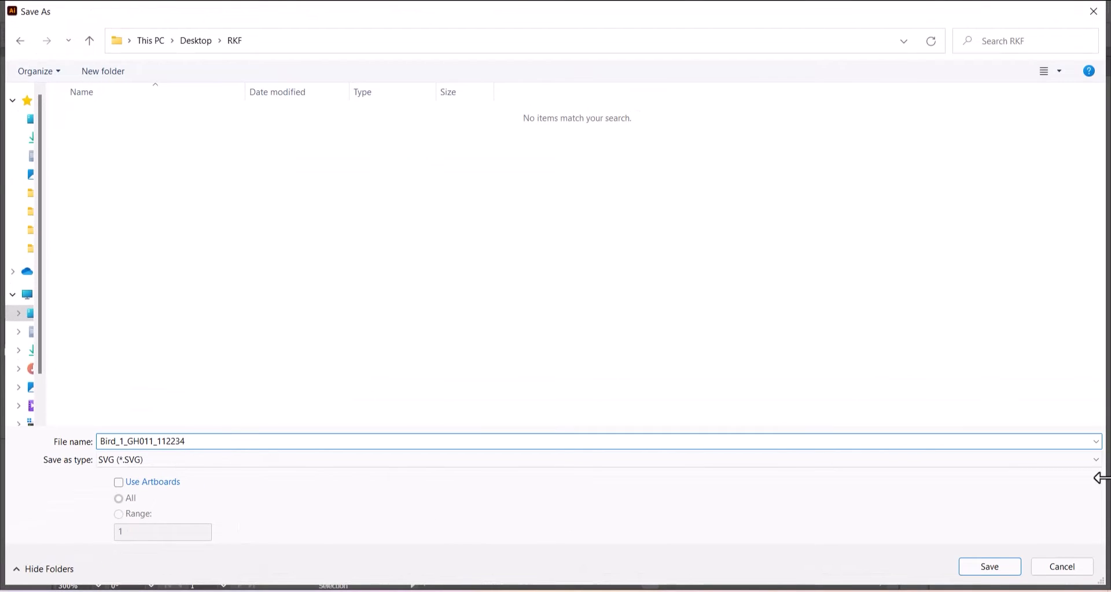
{"action": "left_click", "coordinate": [988, 568]}
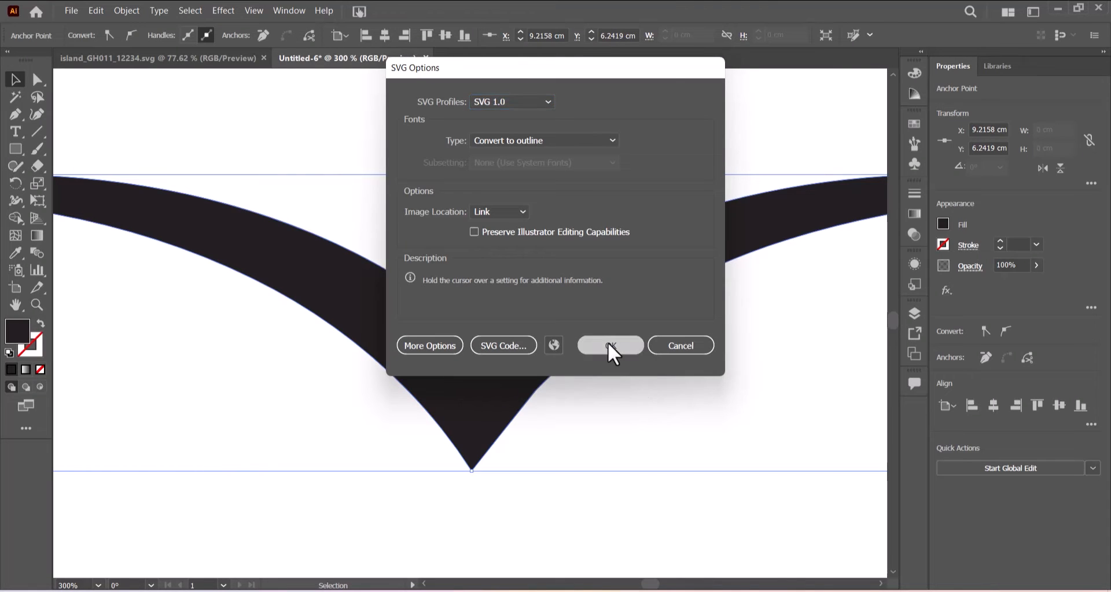
{"action": "left_click", "coordinate": [609, 349]}
{"action": "key", "text": "ctrl+minus"}
{"action": "key", "text": "v"}
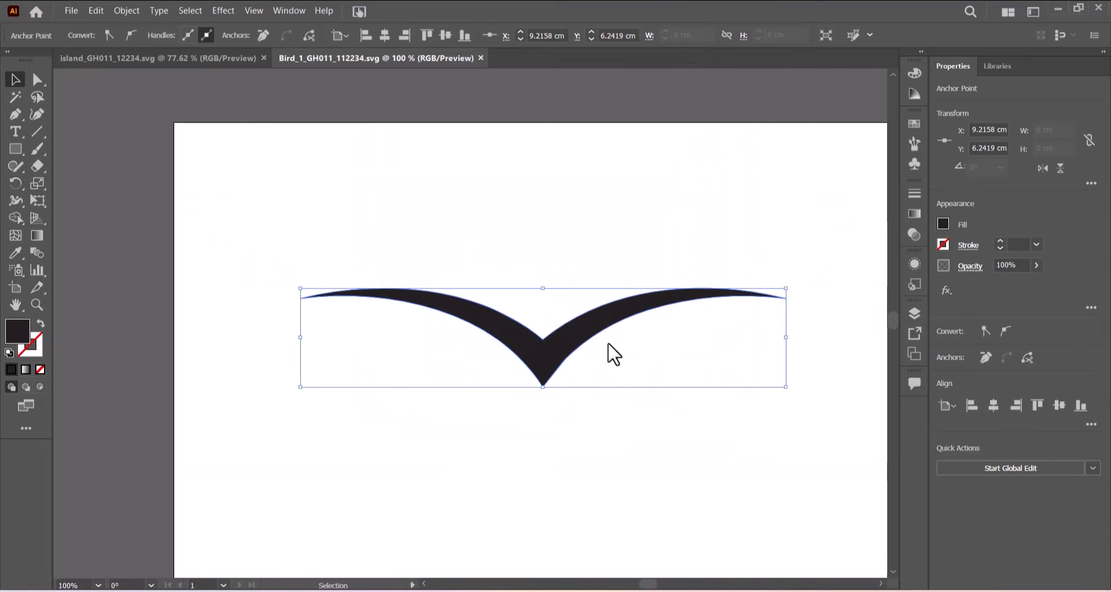
Delete the whole bird path from the artboard.
{"action": "left_click", "coordinate": [35, 84]}
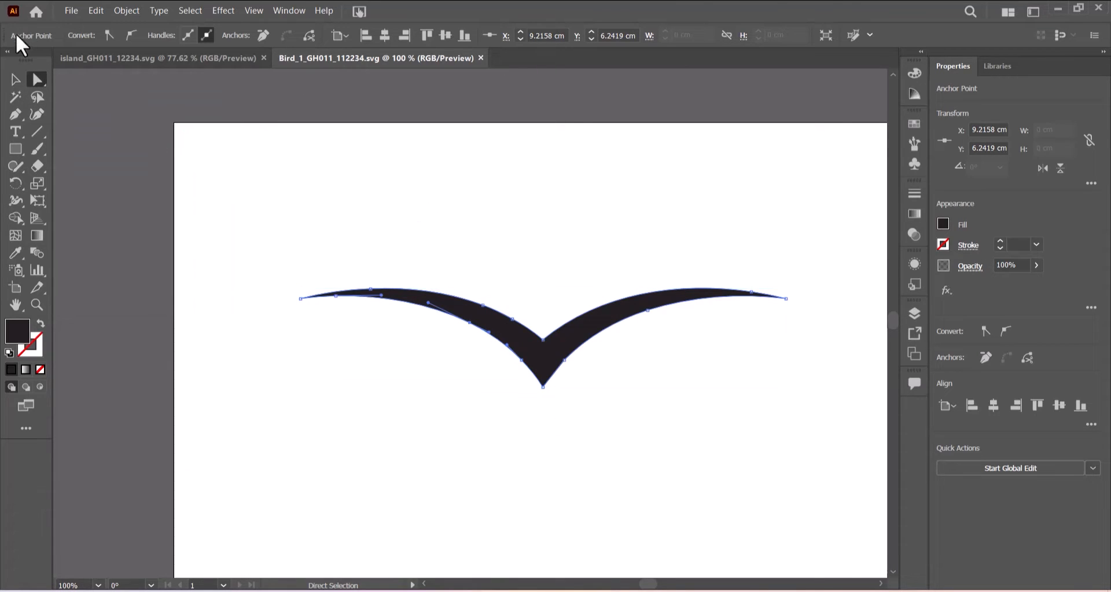
{"action": "left_click", "coordinate": [15, 80]}
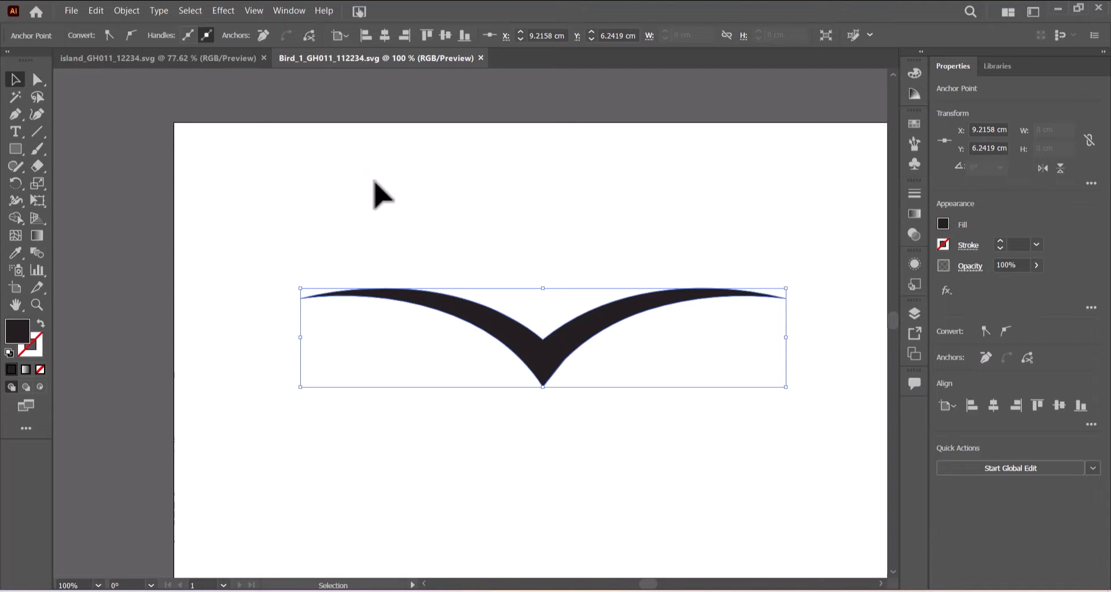
{"action": "key", "text": "Delete"}
{"action": "left_click_drag", "start_coordinate": [316, 226], "coordinate": [832, 501]}
{"action": "key", "text": "Delete"}
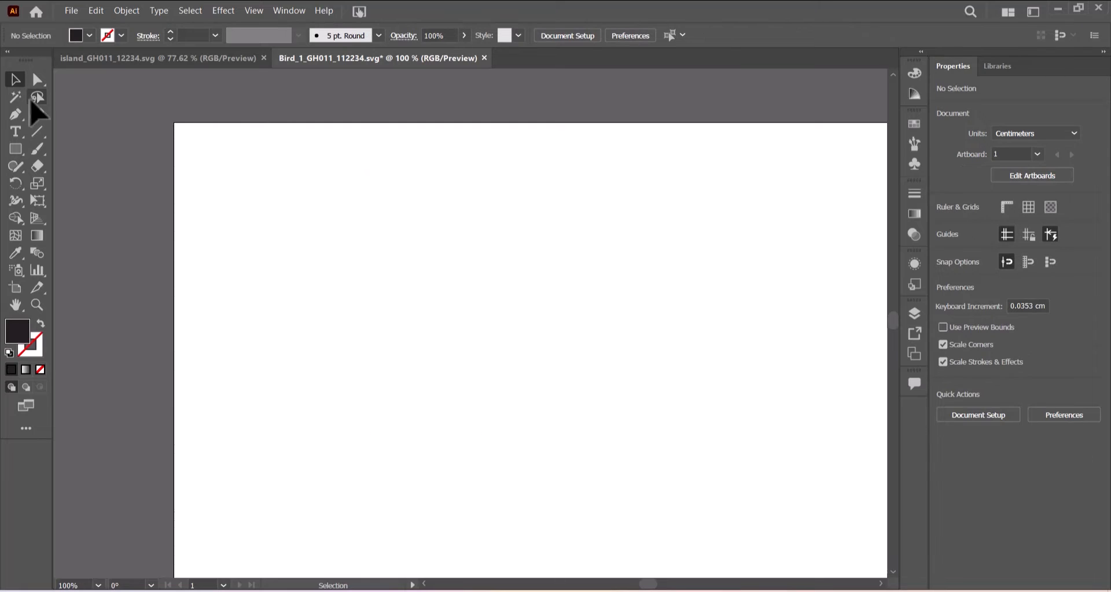
Set fill to None and stroke to black, then pick the Pen tool.
{"action": "left_click", "coordinate": [89, 35]}
{"action": "left_click", "coordinate": [9, 60]}
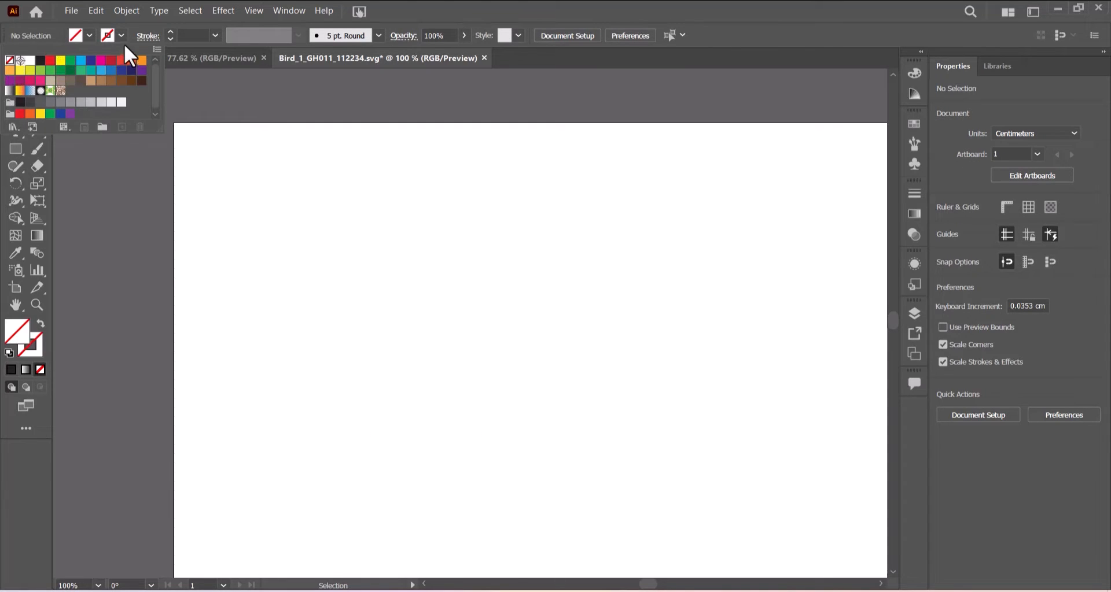
{"action": "left_click", "coordinate": [121, 36]}
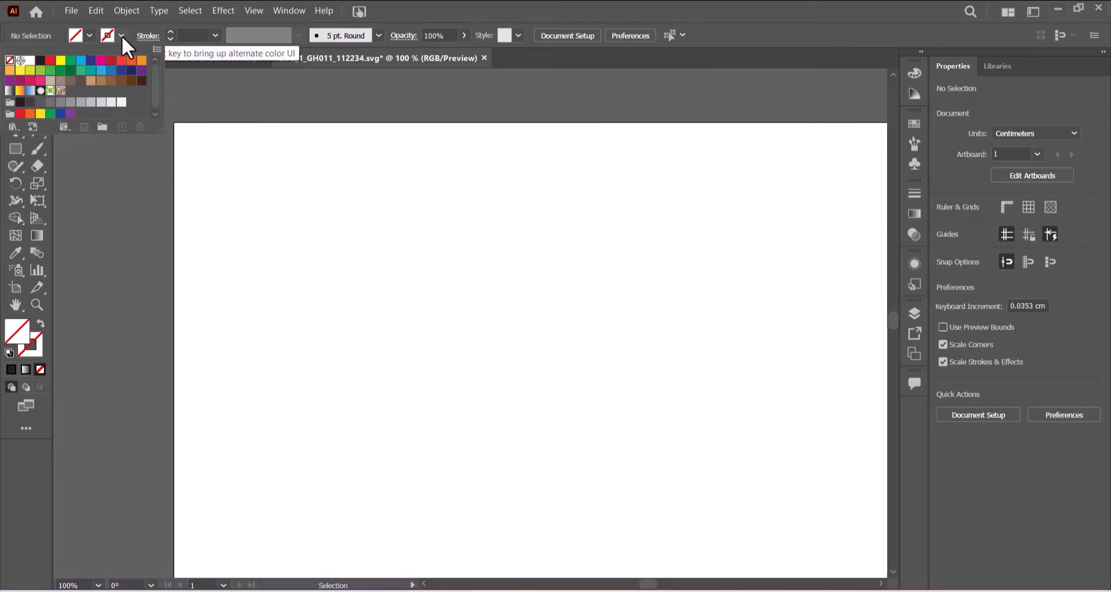
{"action": "left_click", "coordinate": [40, 61]}
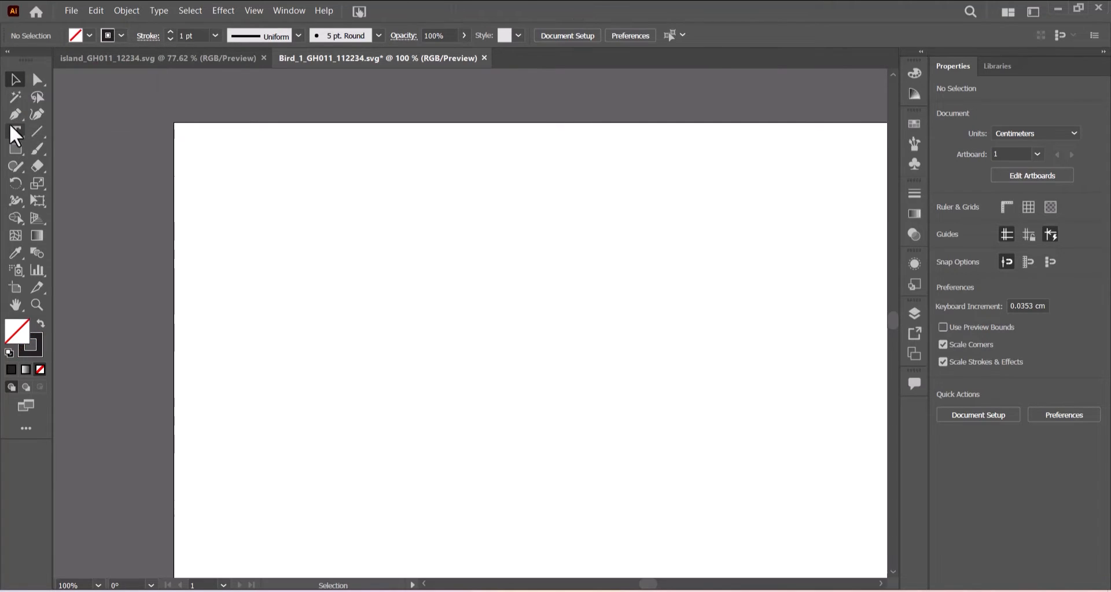
{"action": "left_click", "coordinate": [13, 118]}
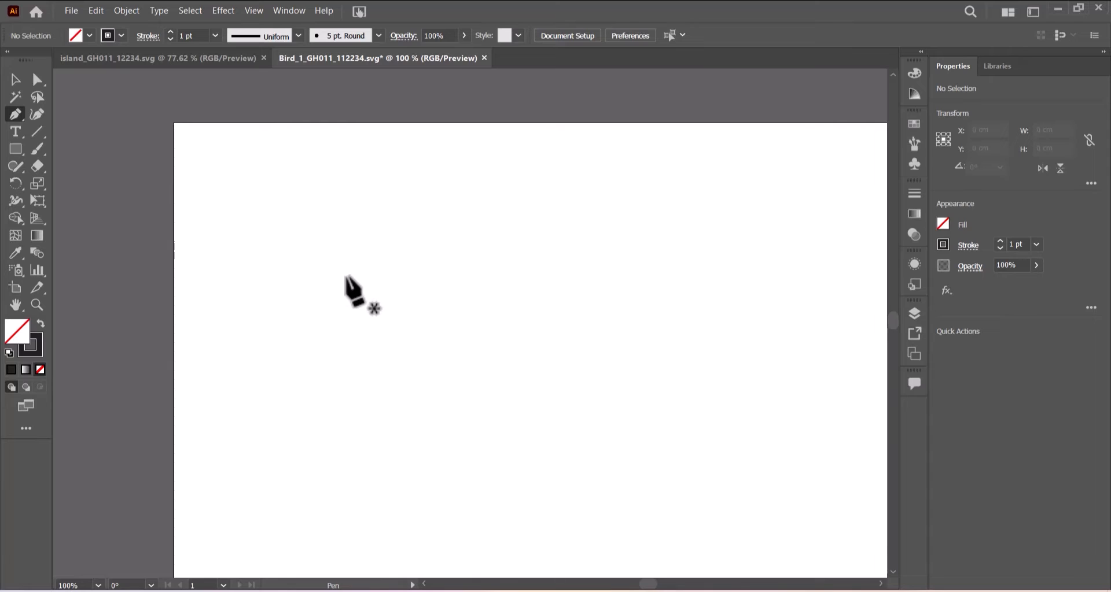
With the Pen tool, draw the first arc curving down to the right as an open path.
{"action": "left_click_drag", "start_coordinate": [353, 264], "coordinate": [372, 281]}
{"action": "key", "text": "ctrl+z"}
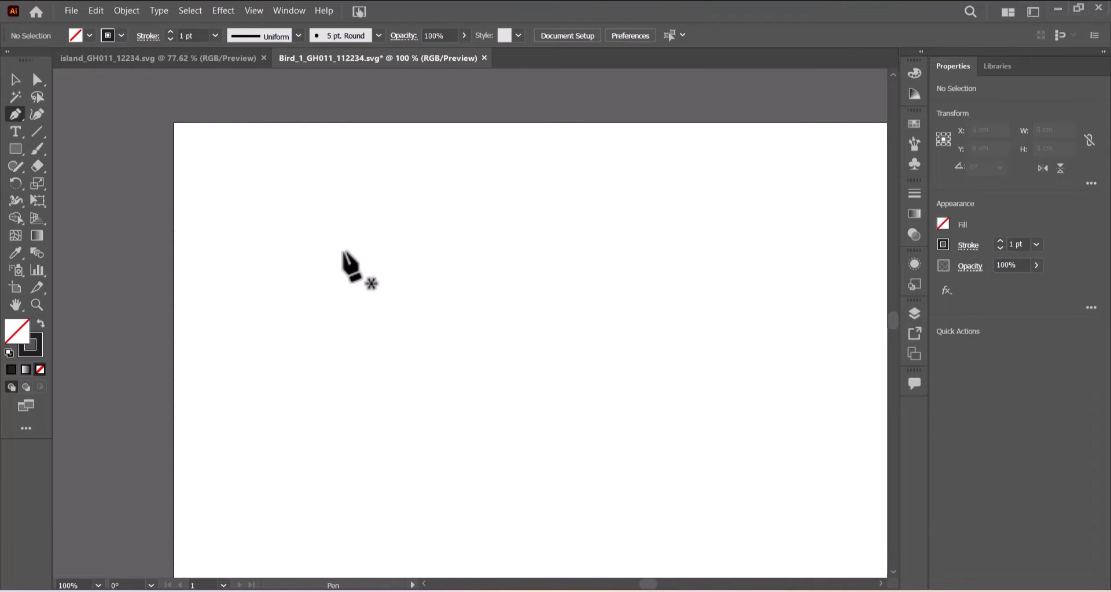
{"action": "left_click", "coordinate": [345, 253]}
{"action": "left_click_drag", "start_coordinate": [459, 405], "coordinate": [475, 526]}
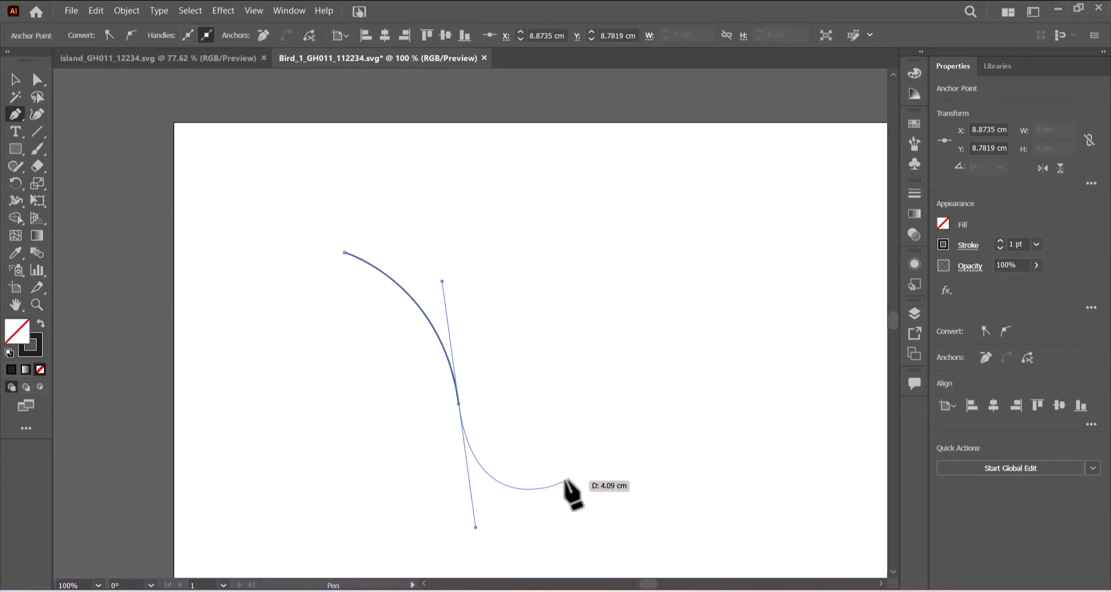
{"action": "key", "text": "Escape"}
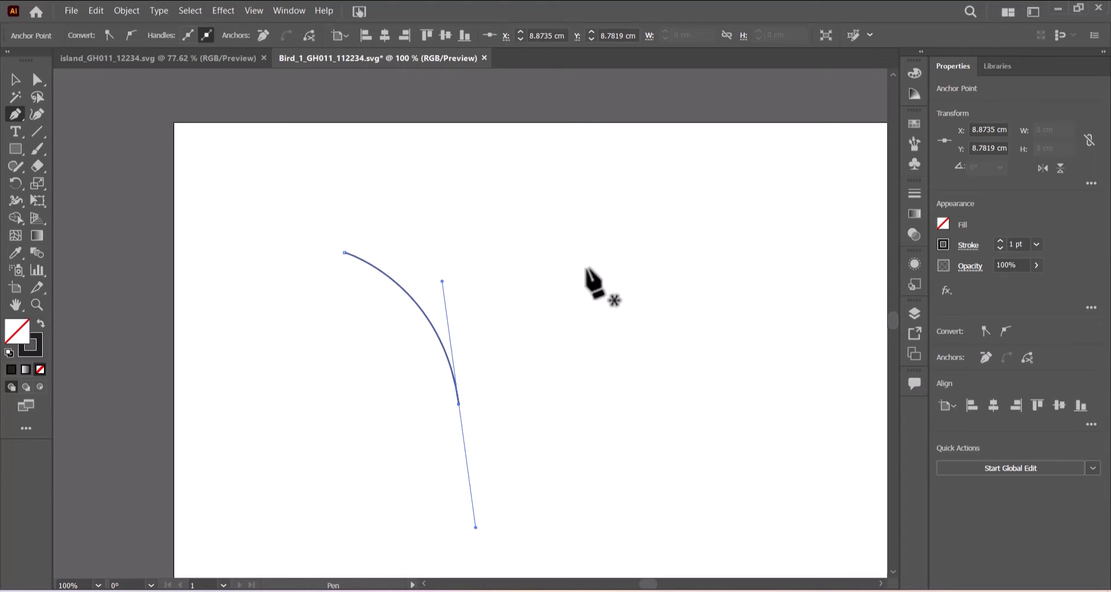
Draw the hooked diagonal curve to the right of the arc, then select the left arc.
{"action": "left_click_drag", "start_coordinate": [653, 252], "coordinate": [591, 272]}
{"action": "key", "text": "ctrl+z"}
{"action": "left_click", "coordinate": [655, 247]}
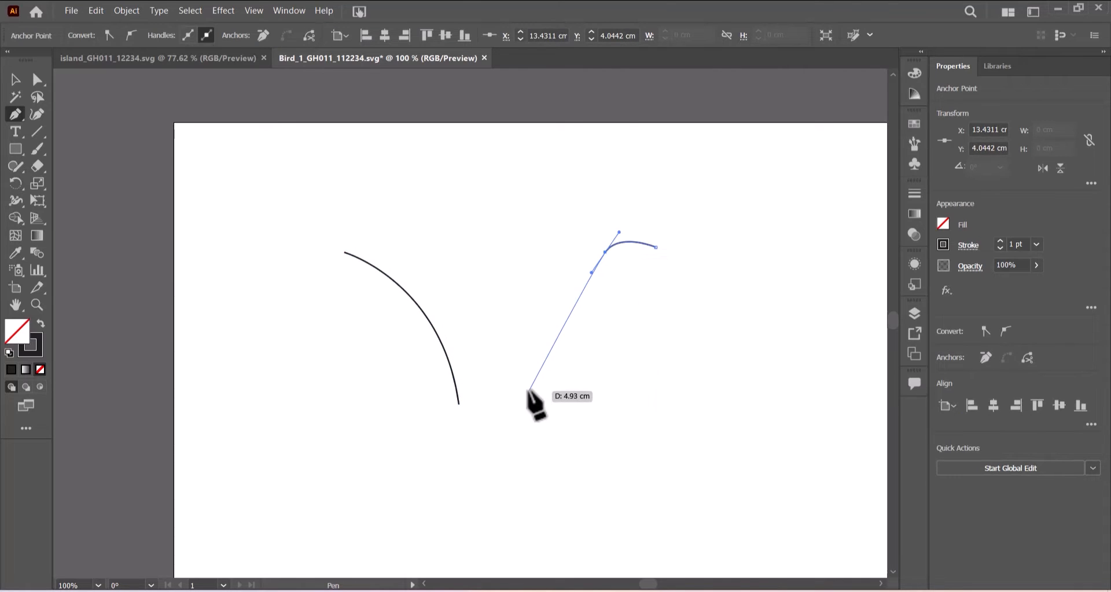
{"action": "left_click", "coordinate": [531, 382]}
{"action": "key", "text": "Escape"}
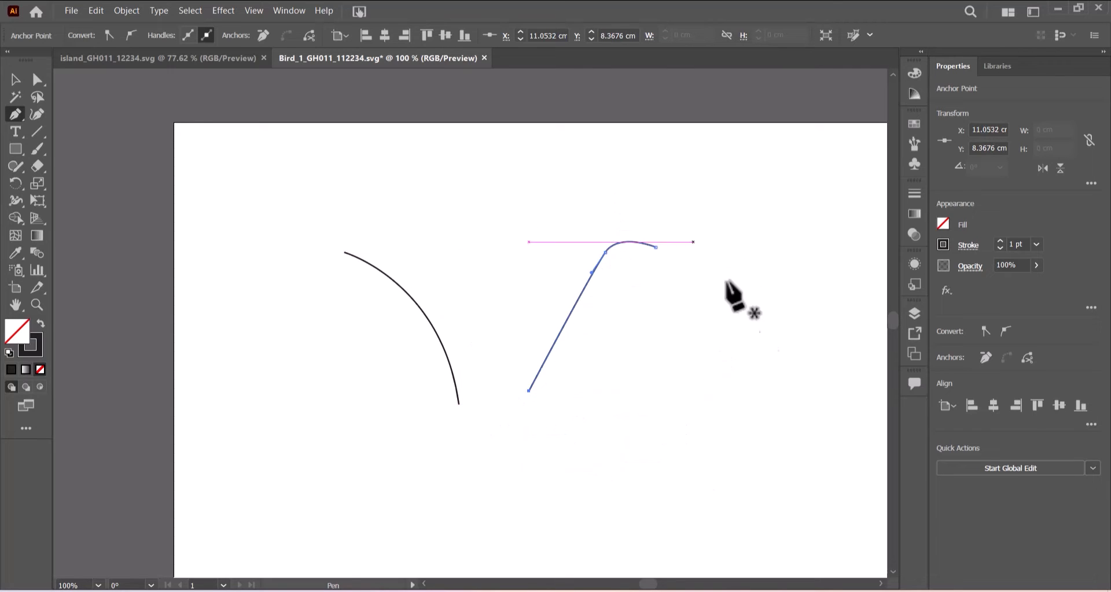
{"action": "left_click", "coordinate": [15, 79]}
{"action": "left_click", "coordinate": [435, 334]}
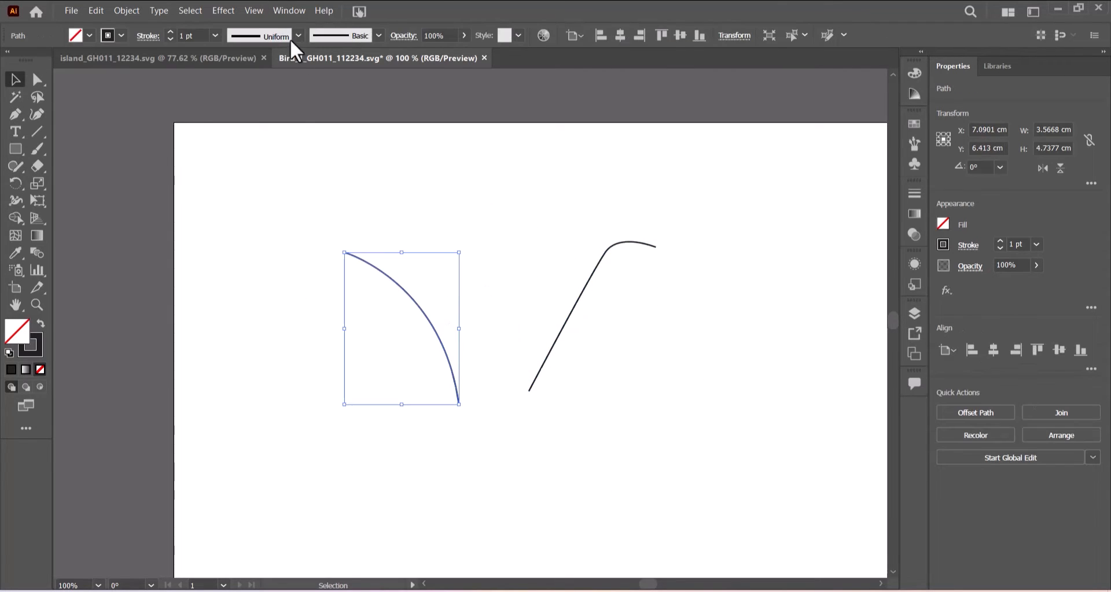
Give both the left arc and the right curve a 30 pt stroke weight.
{"action": "left_click", "coordinate": [297, 36]}
{"action": "left_click", "coordinate": [215, 35]}
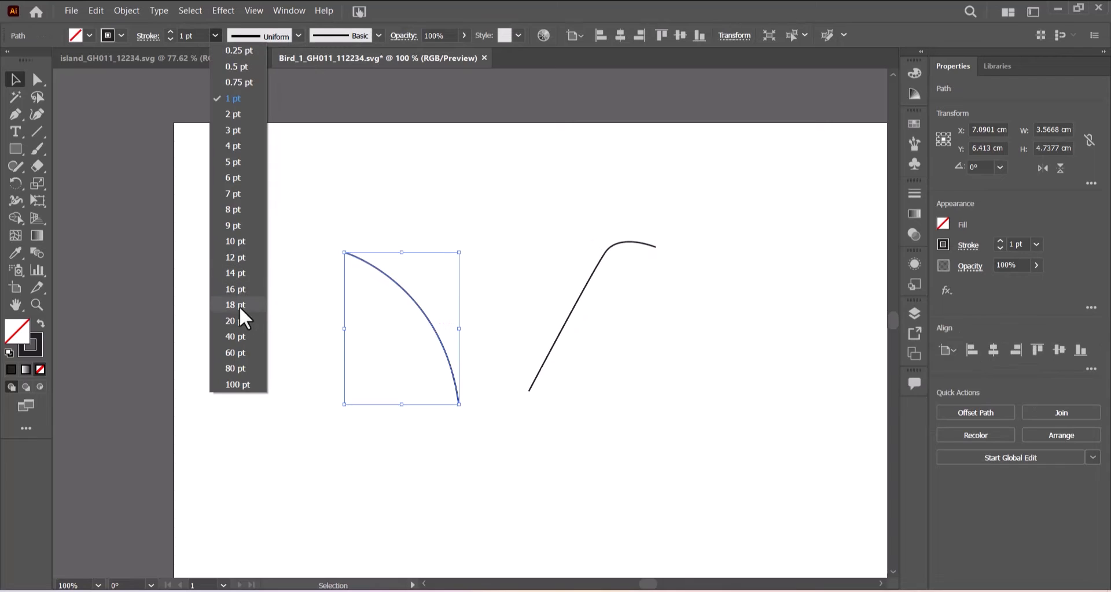
{"action": "left_click", "coordinate": [239, 307]}
{"action": "double_click", "coordinate": [194, 35]}
{"action": "type", "text": "30"}
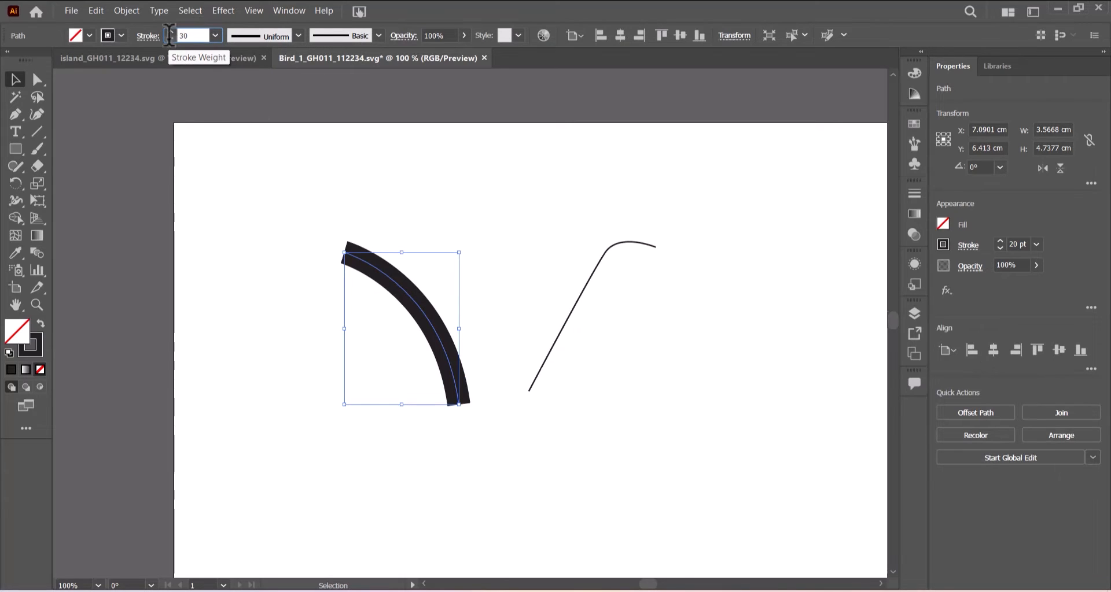
{"action": "key", "text": "Return"}
{"action": "left_click", "coordinate": [607, 257]}
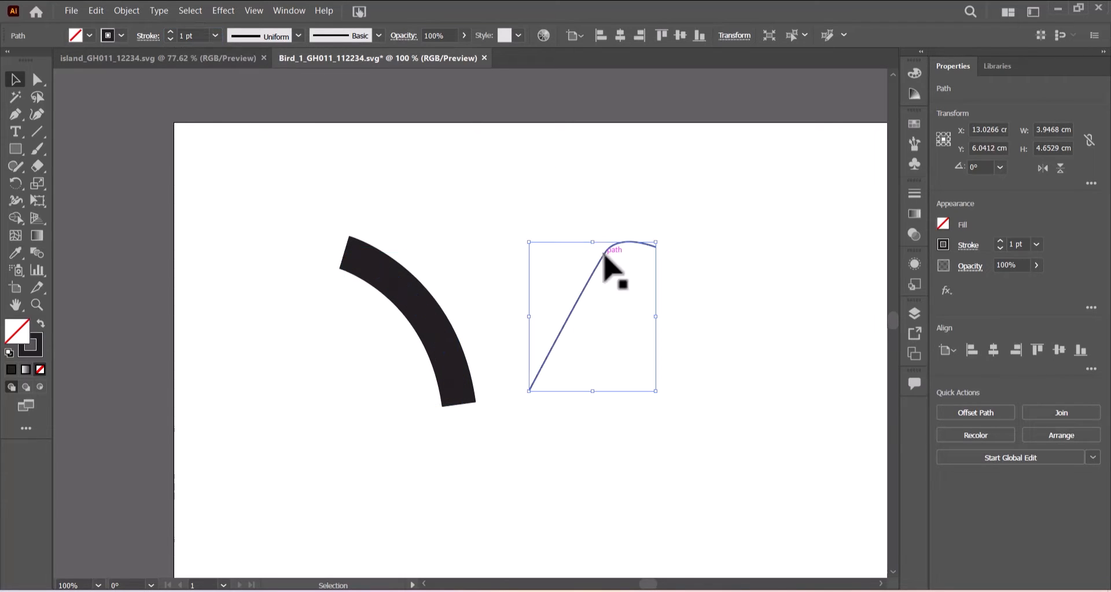
{"action": "left_click", "coordinate": [215, 35]}
{"action": "left_click", "coordinate": [234, 318]}
{"action": "double_click", "coordinate": [189, 36]}
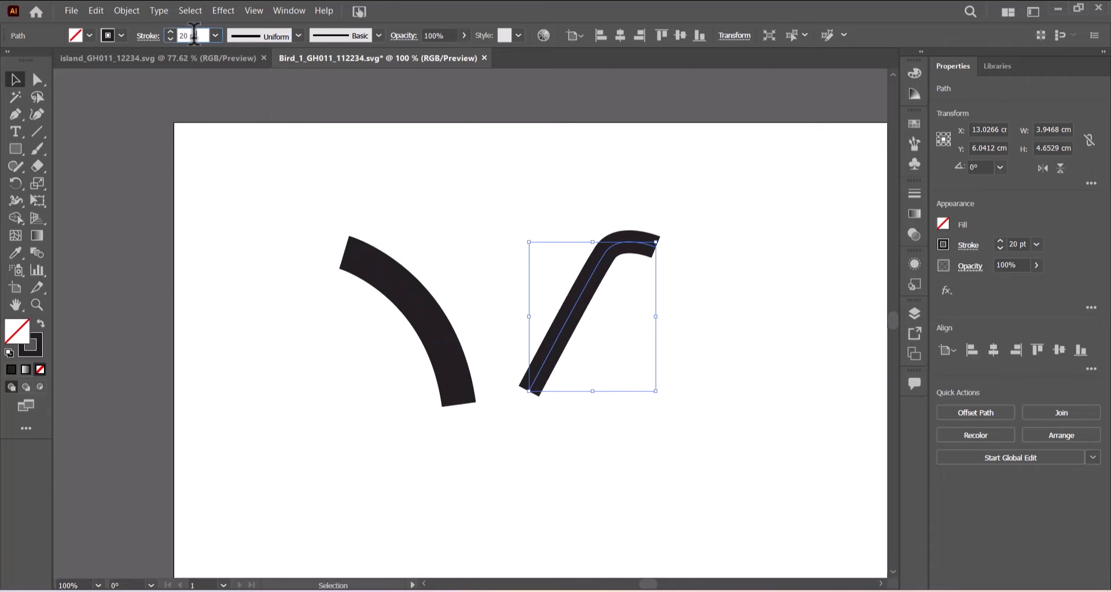
{"action": "type", "text": "30"}
{"action": "key", "text": "Return"}
Taper the right stroke with a variable width profile and reverse its path direction.
{"action": "left_click", "coordinate": [297, 35]}
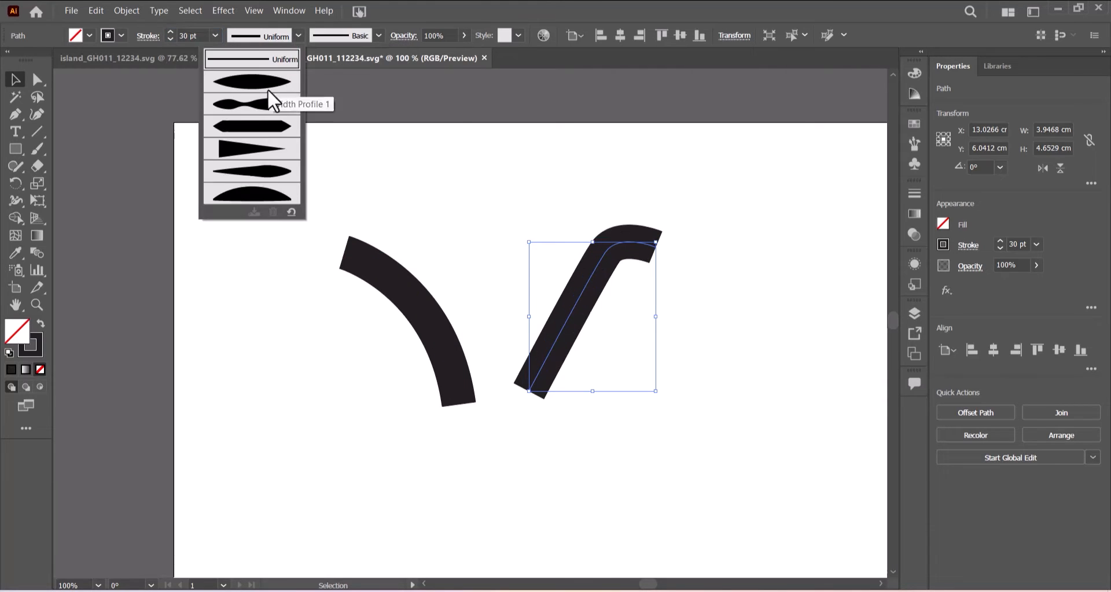
{"action": "left_click", "coordinate": [257, 151]}
{"action": "left_click", "coordinate": [125, 10]}
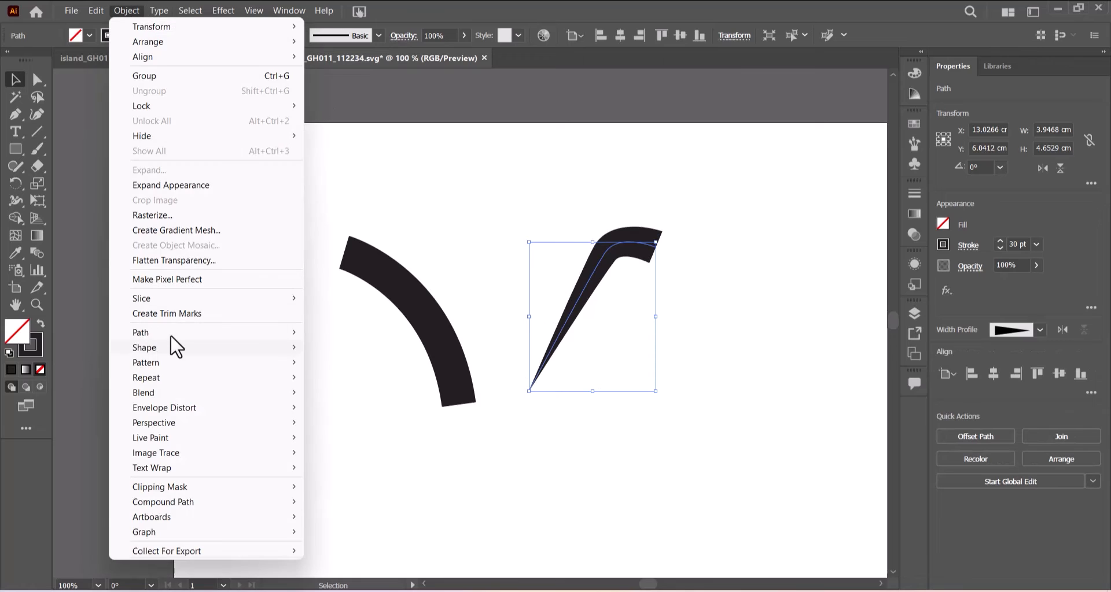
{"action": "mouse_move", "coordinate": [173, 333]}
{"action": "left_click", "coordinate": [397, 398]}
Taper and reverse the left arc, then overlap the right stroke onto it and select both.
{"action": "left_click", "coordinate": [460, 385]}
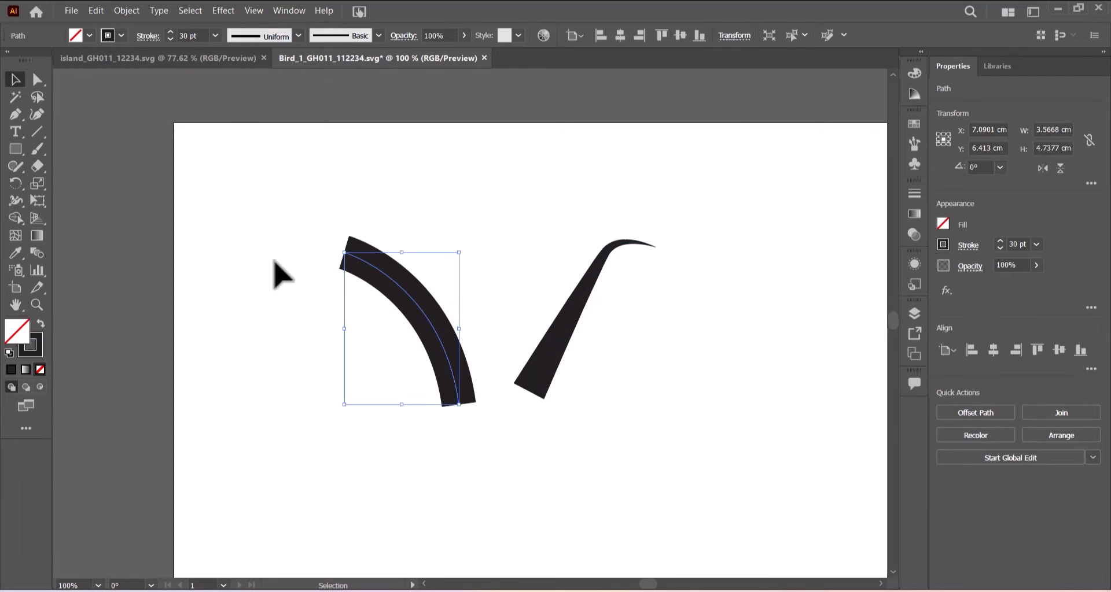
{"action": "left_click", "coordinate": [297, 35]}
{"action": "left_click", "coordinate": [273, 152]}
{"action": "left_click", "coordinate": [132, 11]}
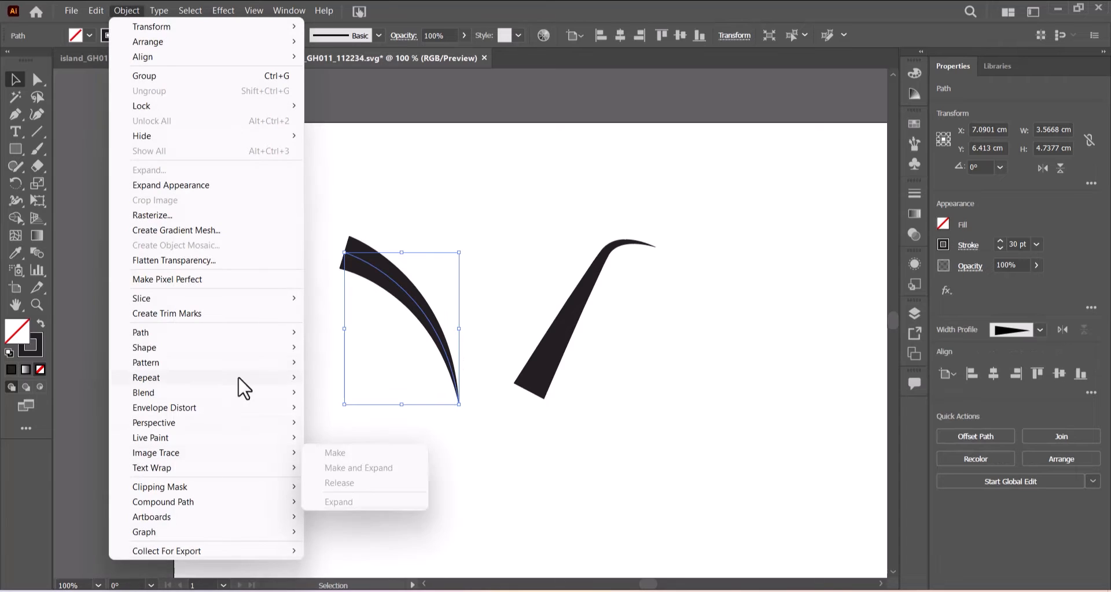
{"action": "mouse_move", "coordinate": [295, 333]}
{"action": "left_click", "coordinate": [364, 399]}
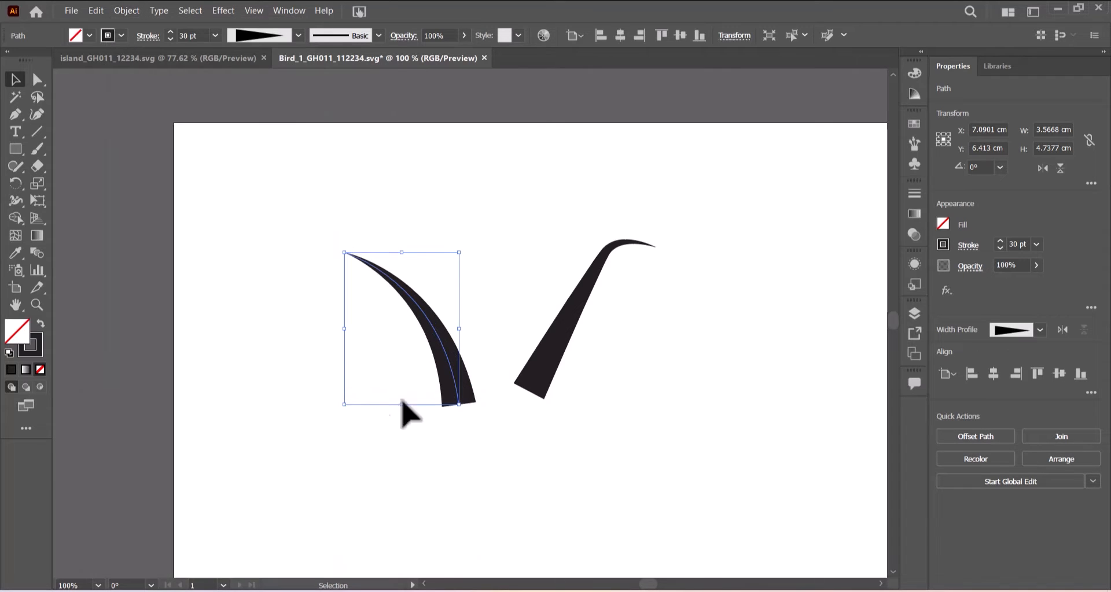
{"action": "mouse_move", "coordinate": [558, 353]}
{"action": "left_mouse_down"}
{"action": "mouse_move", "coordinate": [489, 375]}
{"action": "mouse_move", "coordinate": [468, 364]}
{"action": "mouse_move", "coordinate": [471, 347]}
{"action": "mouse_move", "coordinate": [454, 351]}
{"action": "left_mouse_up"}
{"action": "left_click_drag", "start_coordinate": [292, 280], "coordinate": [602, 399]}
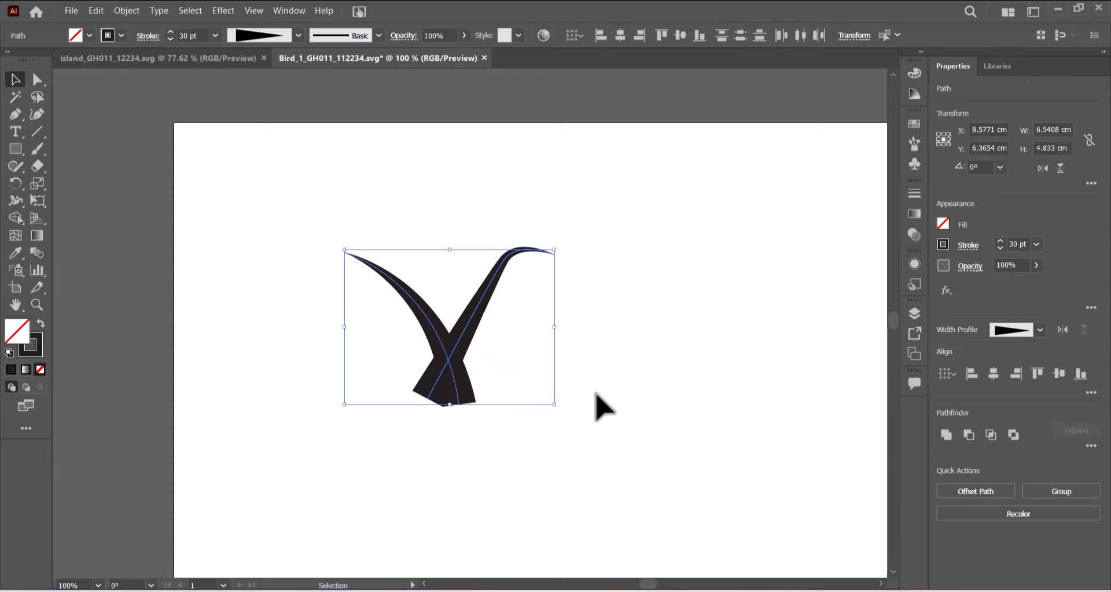
Expand the strokes' appearance and delete the two pieces below the wing crossing with Shape Builder.
{"action": "left_click", "coordinate": [125, 10]}
{"action": "left_click", "coordinate": [152, 184]}
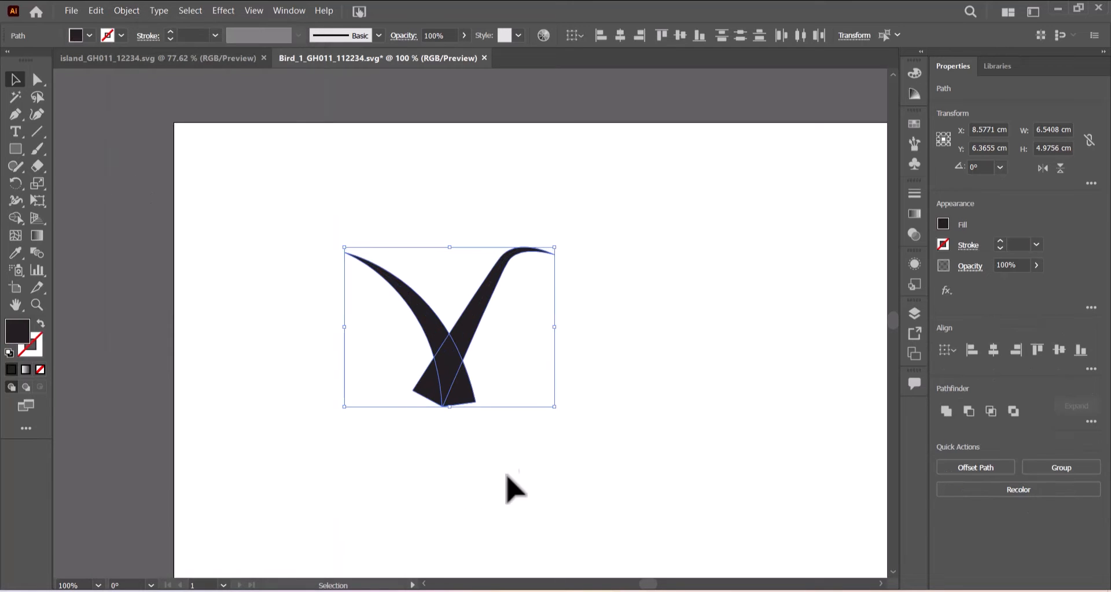
{"action": "left_click", "coordinate": [14, 218]}
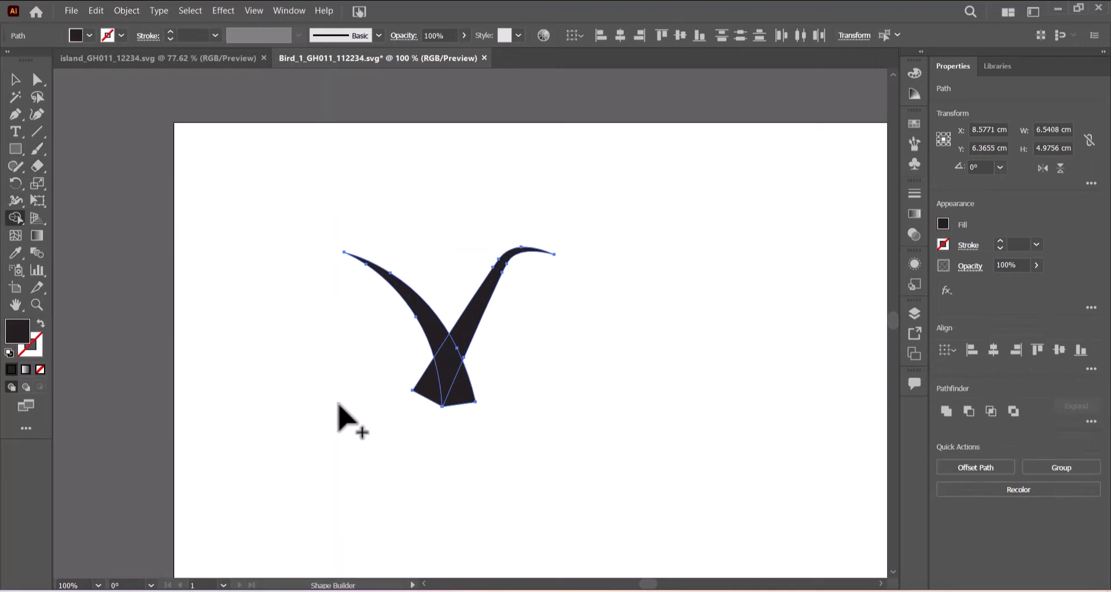
{"action": "left_click", "coordinate": [431, 389], "text": "alt"}
{"action": "left_click", "coordinate": [463, 397], "text": "alt"}
{"action": "left_click", "coordinate": [15, 79]}
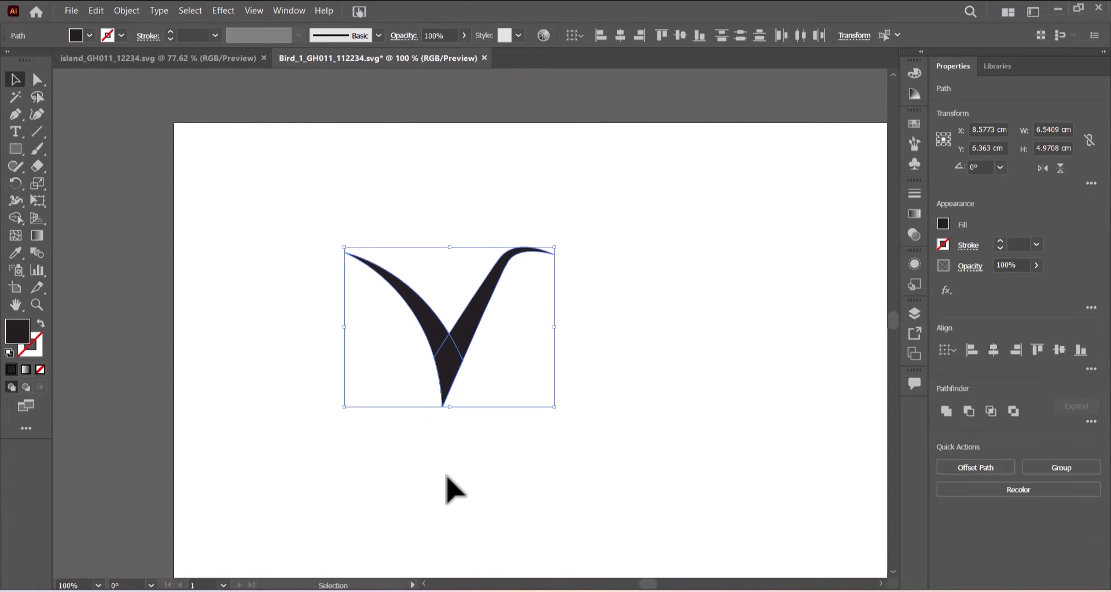
{"action": "left_click", "coordinate": [447, 477]}
Unite the bird pieces with Pathfinder and move the bird toward the page centre.
{"action": "left_click_drag", "start_coordinate": [260, 193], "coordinate": [695, 367]}
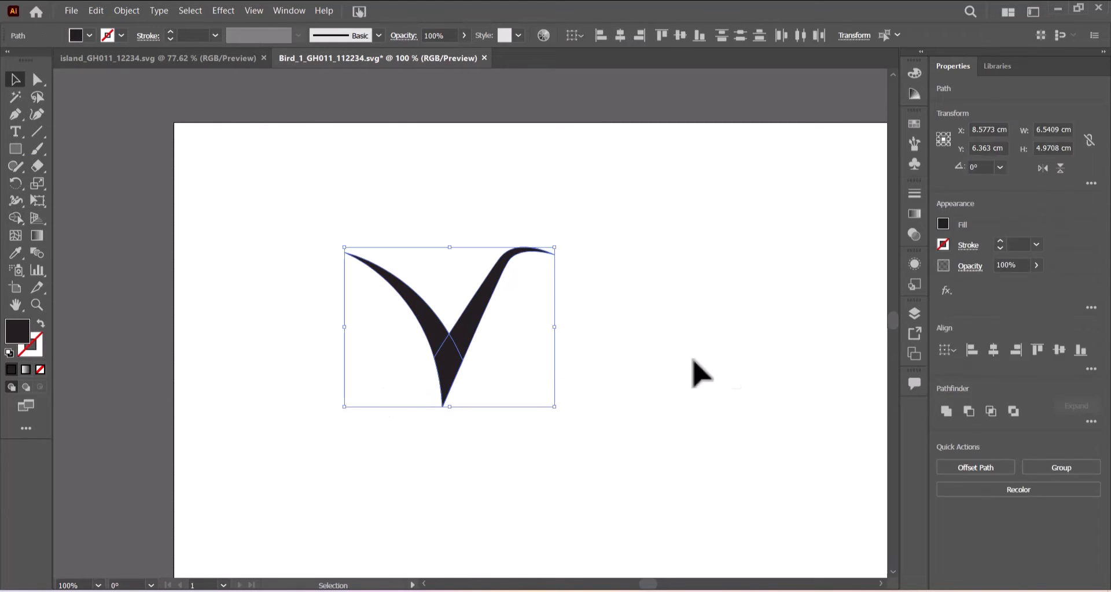
{"action": "left_click", "coordinate": [946, 422]}
{"action": "left_click_drag", "start_coordinate": [486, 318], "coordinate": [573, 330]}
{"action": "left_click", "coordinate": [722, 357]}
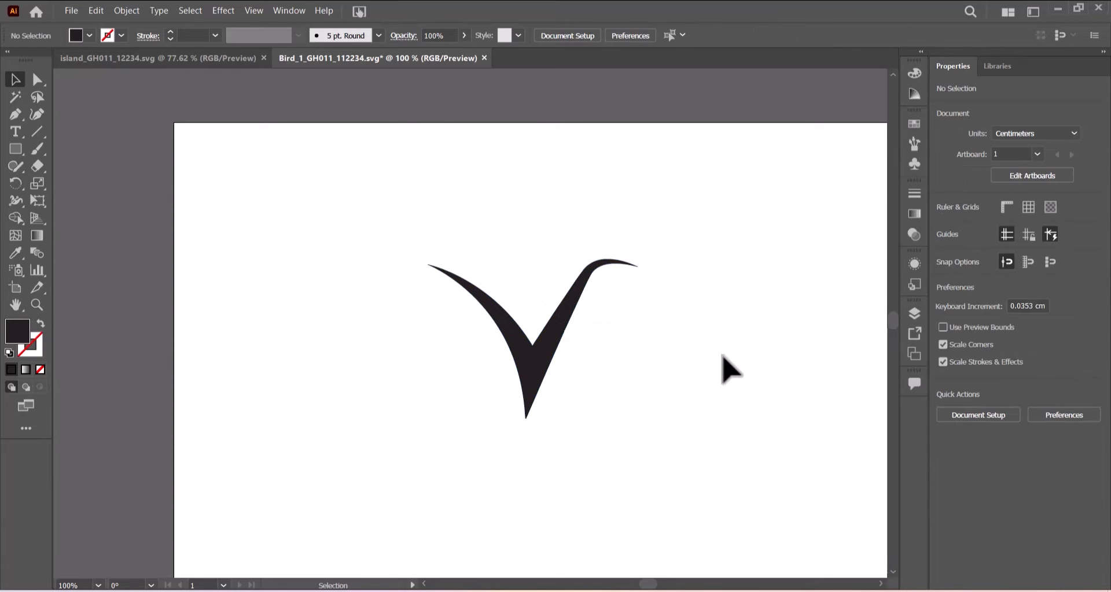
{"action": "left_click", "coordinate": [71, 11]}
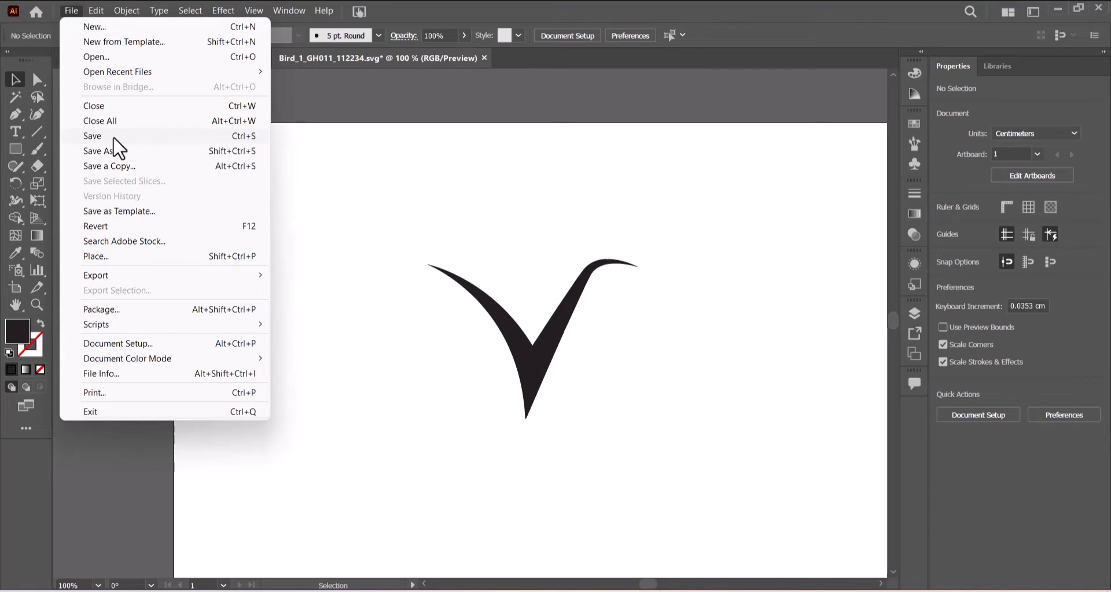
{"action": "left_click", "coordinate": [108, 150]}
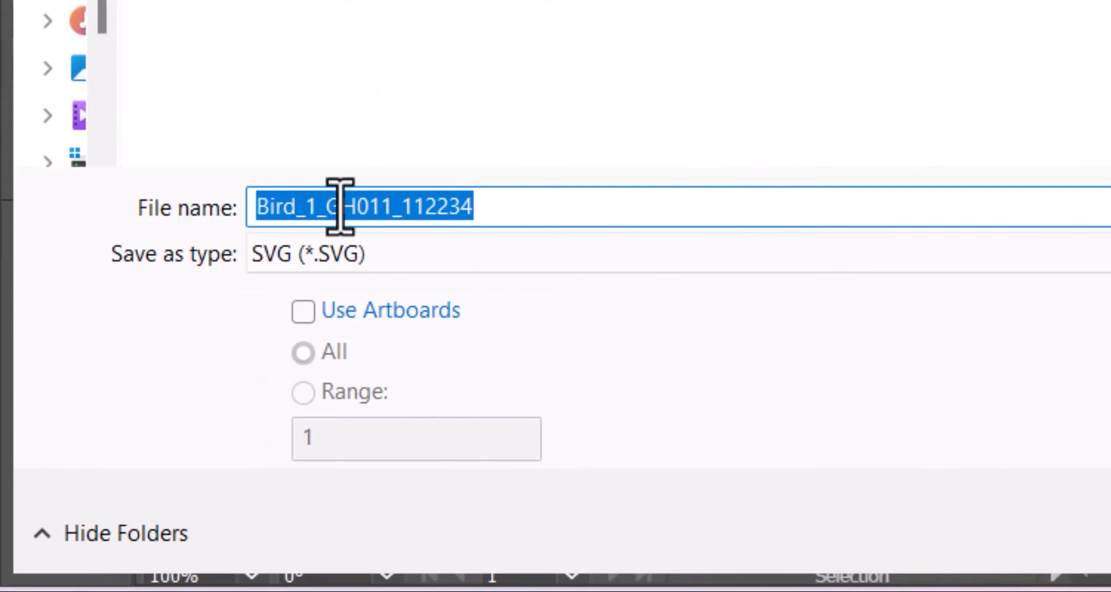
{"action": "left_click", "coordinate": [316, 207]}
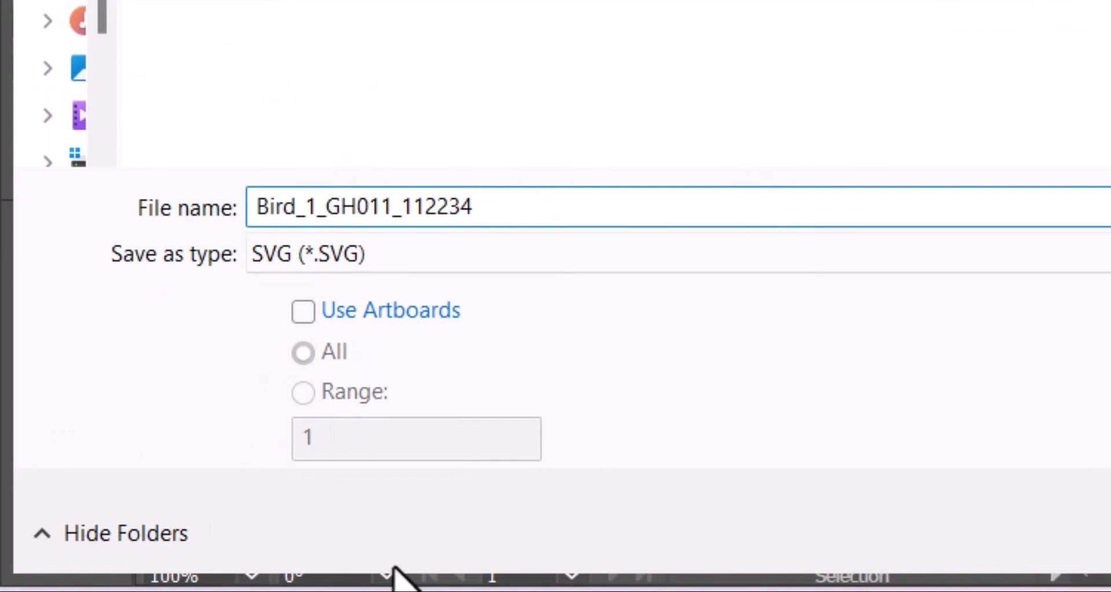
{"action": "key", "text": "BackSpace"}
{"action": "type", "text": "2"}
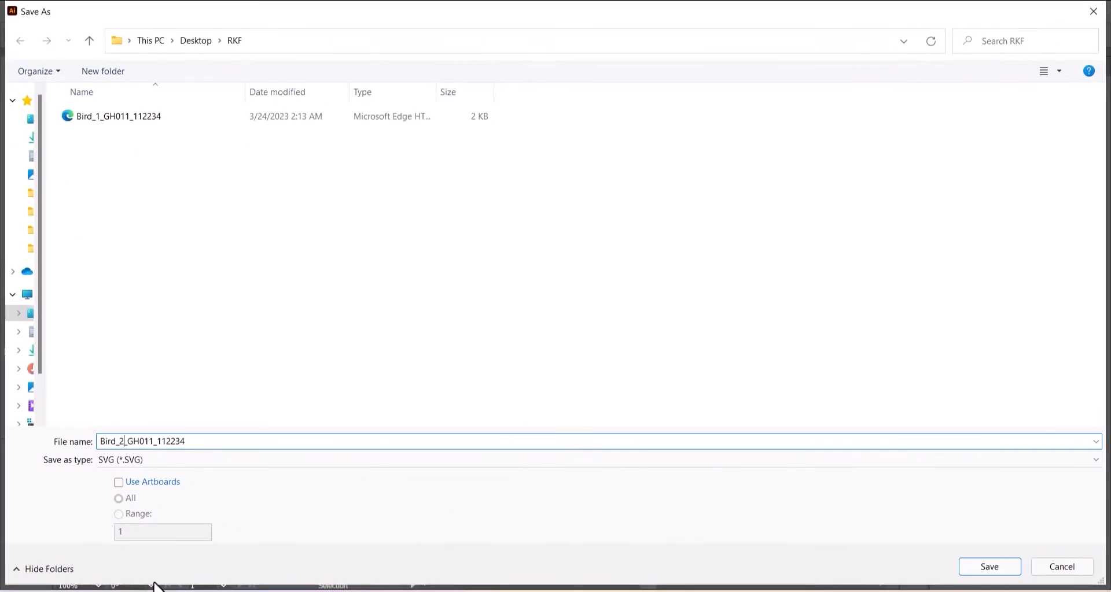
{"action": "key", "text": "Return"}
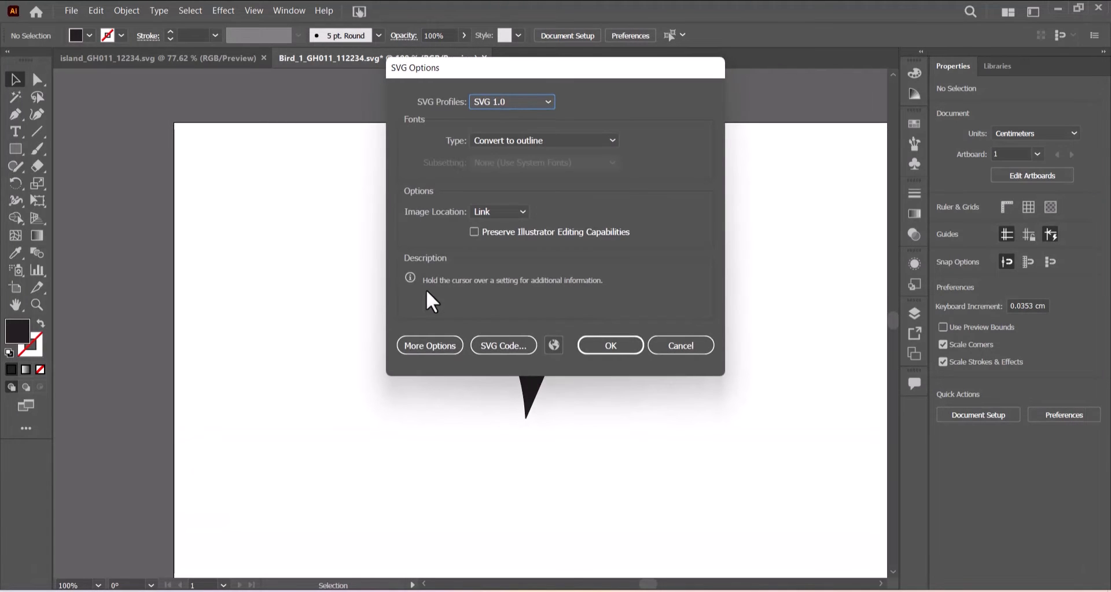
{"action": "left_click", "coordinate": [612, 346]}
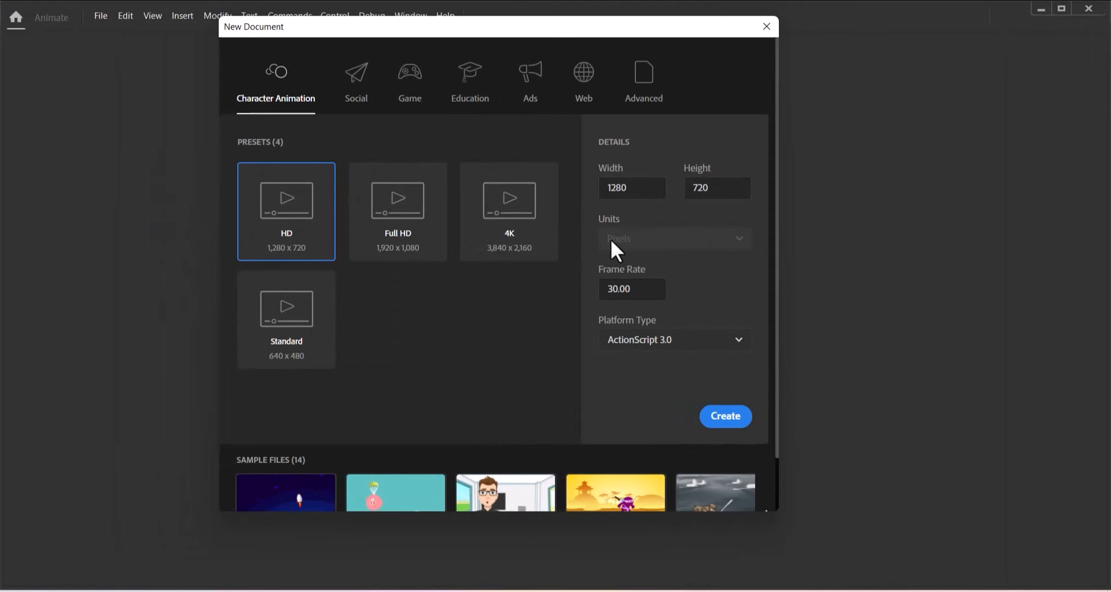
Create a 500 × 500 Animate document and fit its stage in the window.
{"action": "left_click_drag", "start_coordinate": [647, 188], "coordinate": [585, 190]}
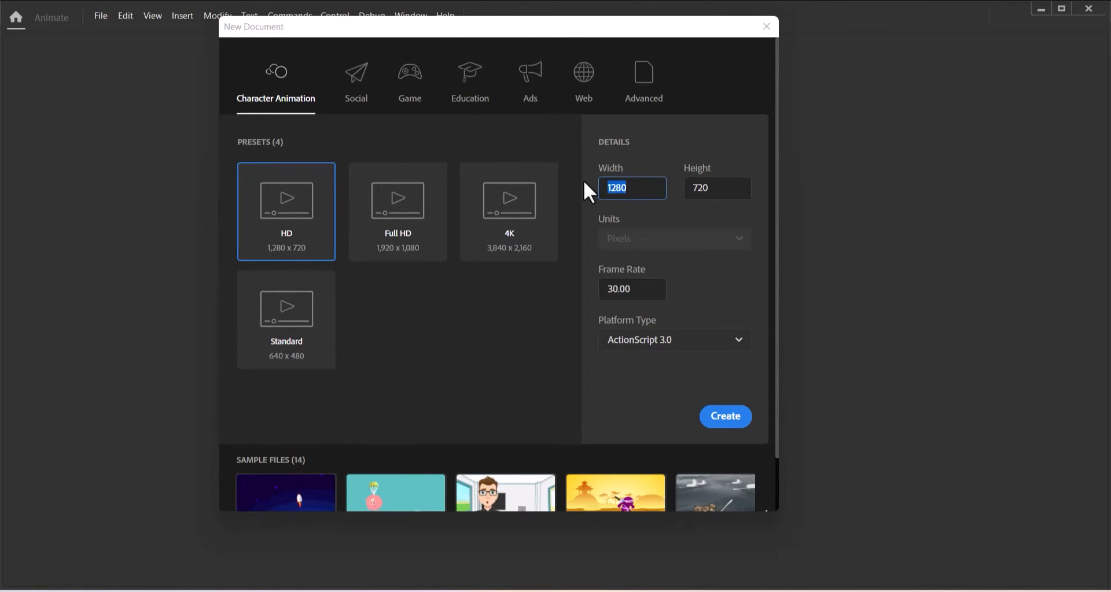
{"action": "type", "text": "500"}
{"action": "left_click_drag", "start_coordinate": [714, 187], "coordinate": [680, 190]}
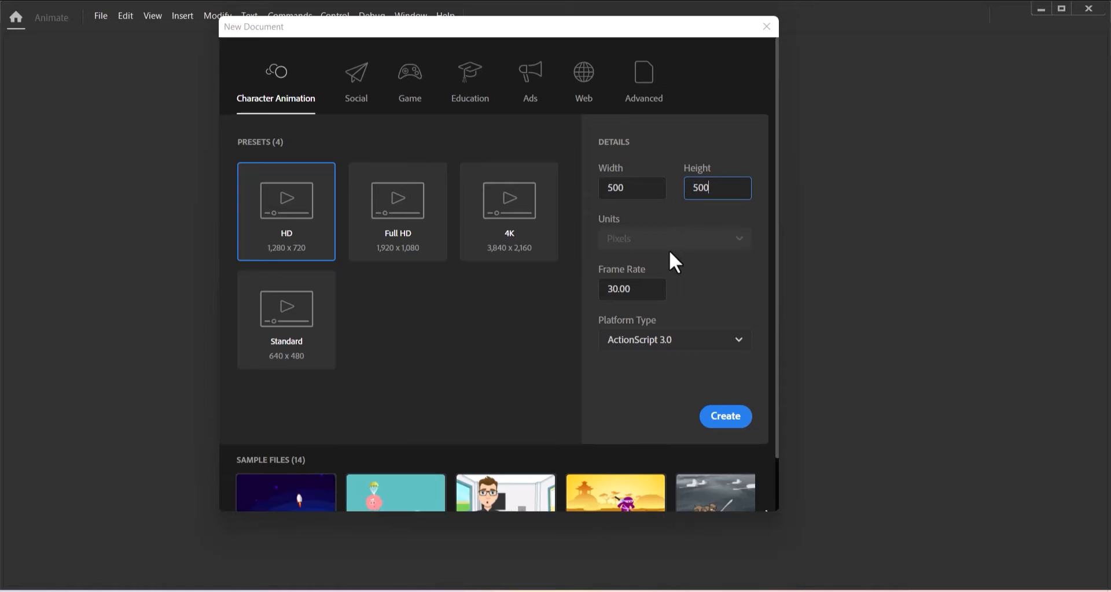
{"action": "left_click", "coordinate": [725, 422]}
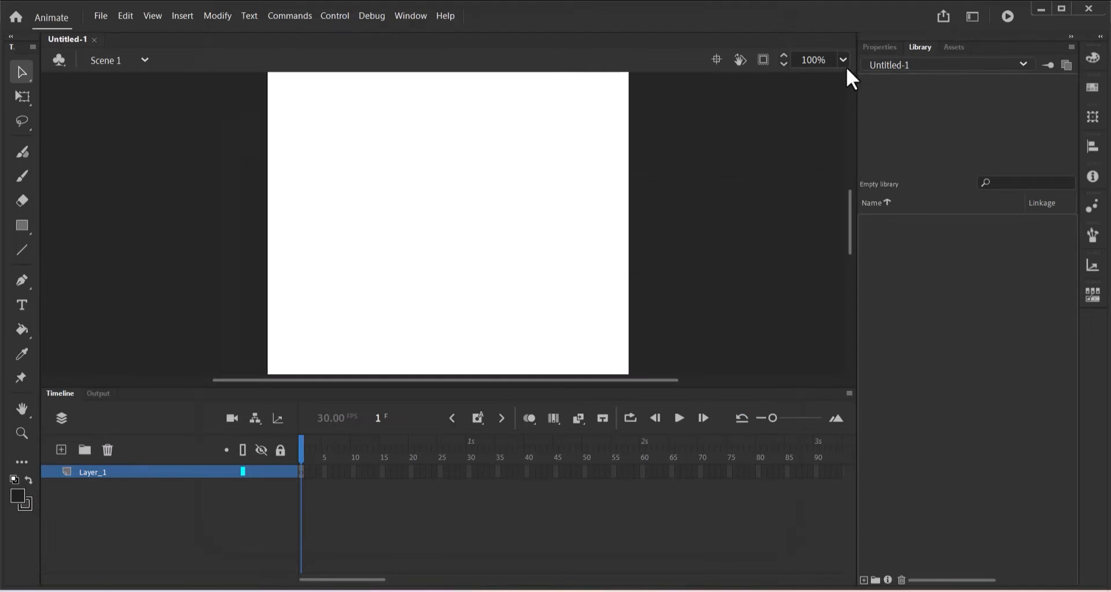
{"action": "left_click", "coordinate": [848, 64]}
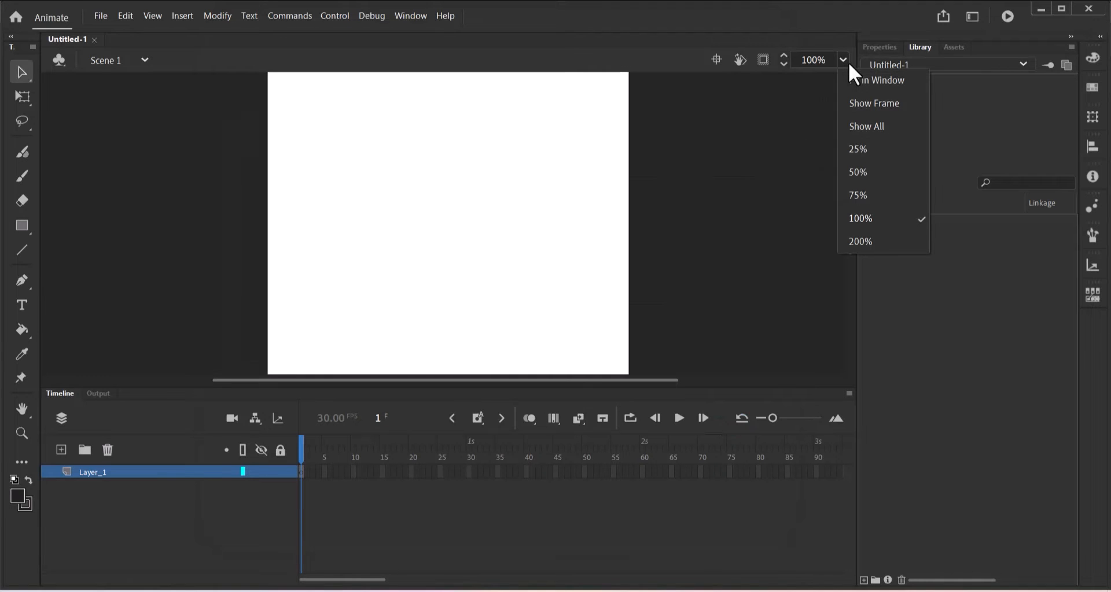
{"action": "left_click", "coordinate": [872, 97]}
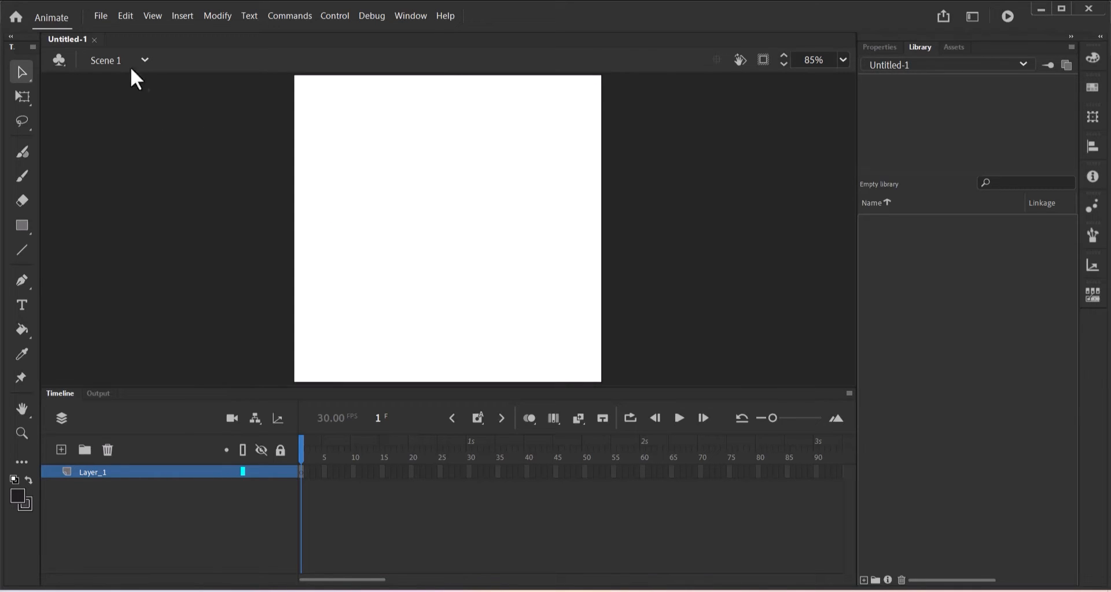
{"action": "left_click", "coordinate": [105, 23]}
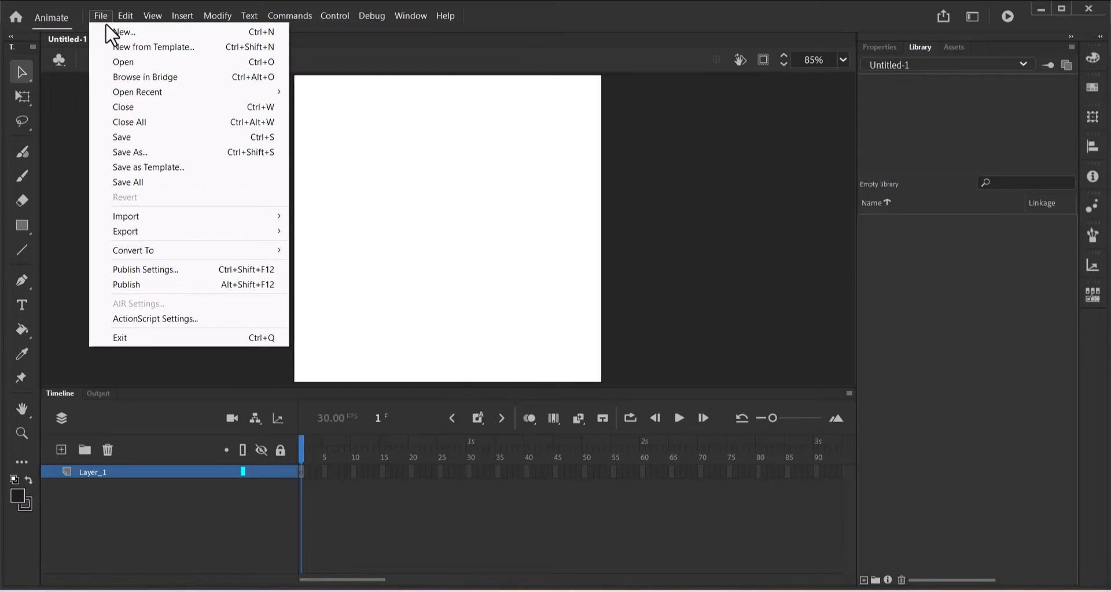
{"action": "mouse_move", "coordinate": [152, 215]}
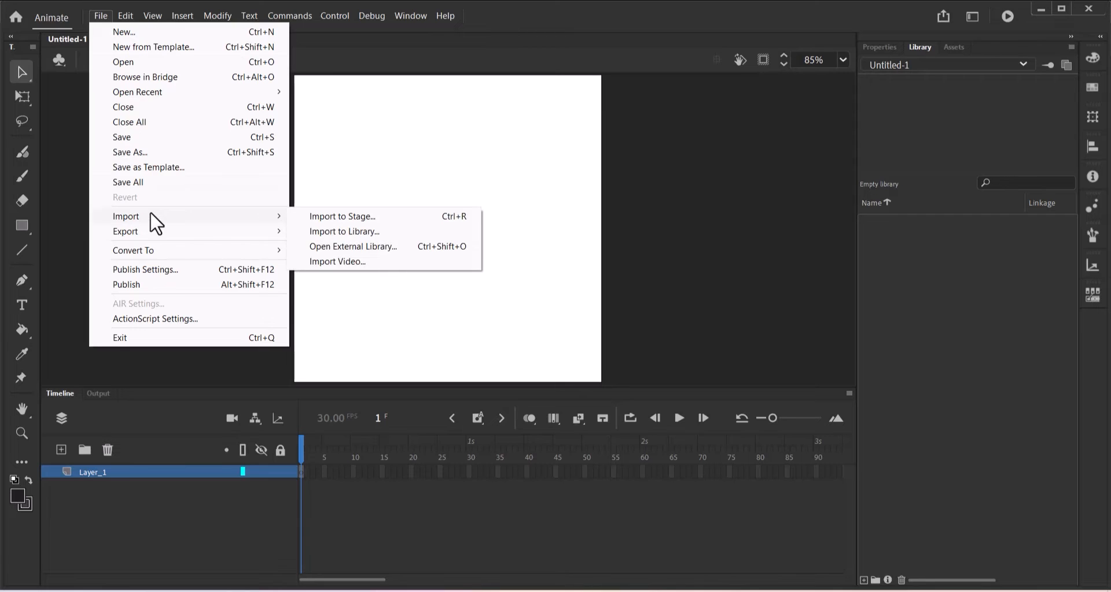
{"action": "left_click", "coordinate": [340, 237]}
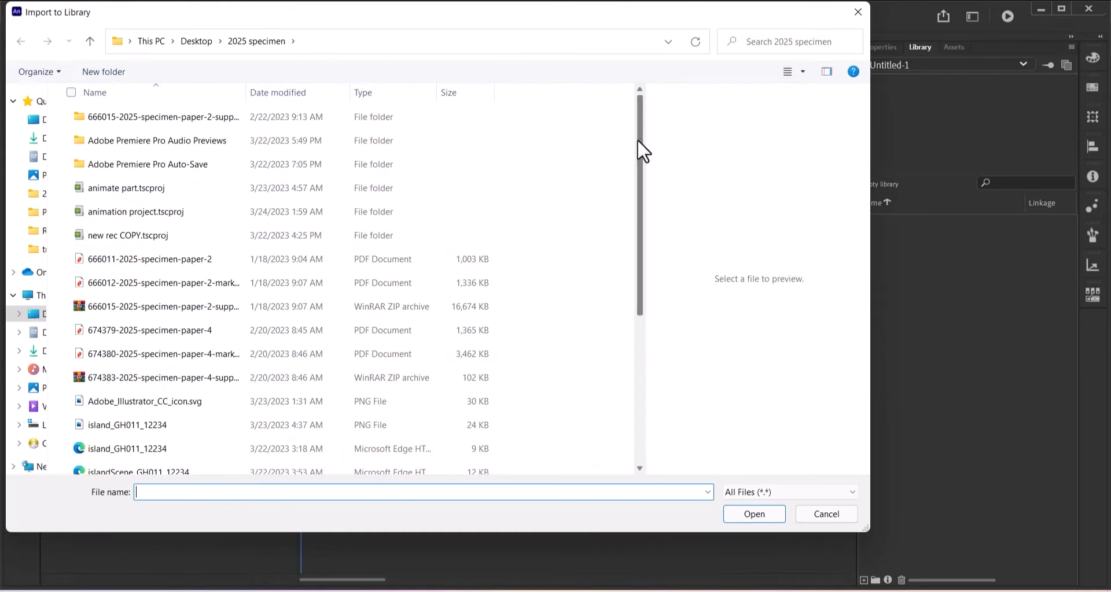
{"action": "left_click_drag", "start_coordinate": [638, 139], "coordinate": [654, 307]}
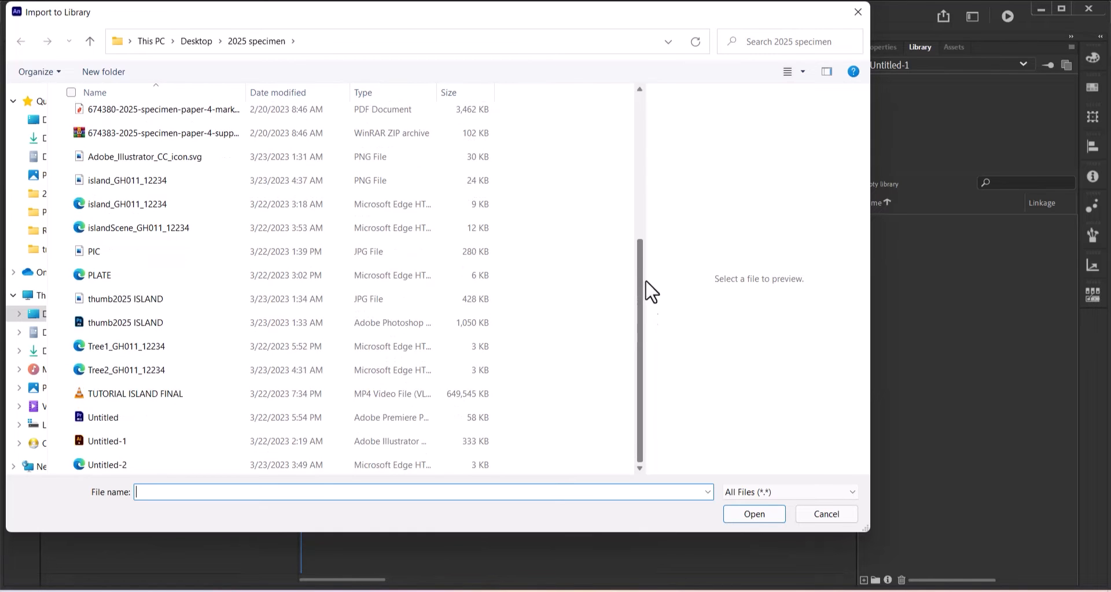
{"action": "left_click_drag", "start_coordinate": [645, 280], "coordinate": [640, 256]}
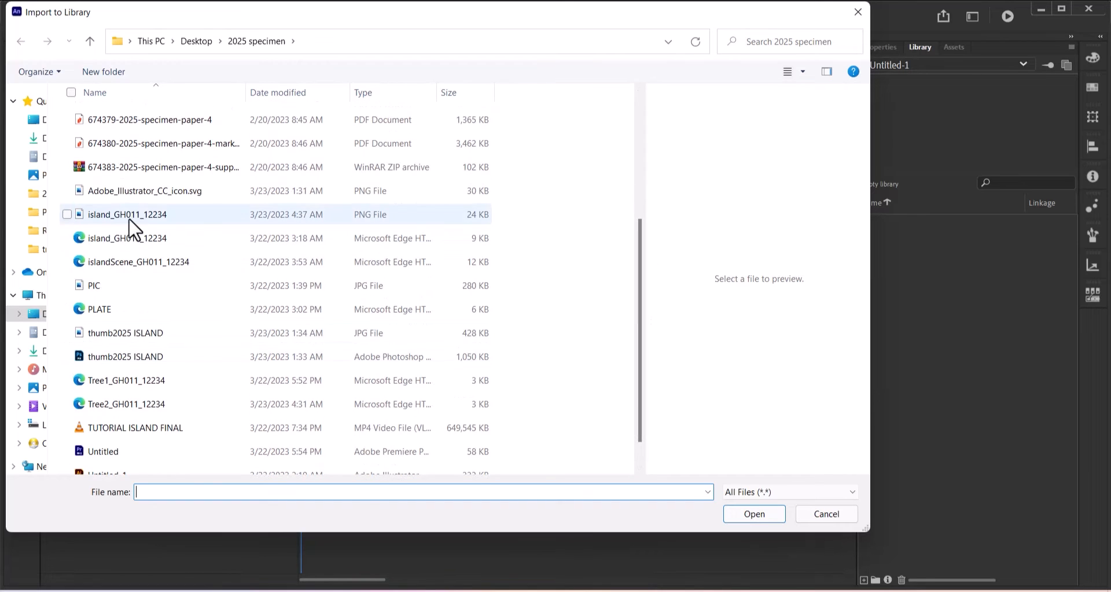
{"action": "left_click", "coordinate": [111, 238]}
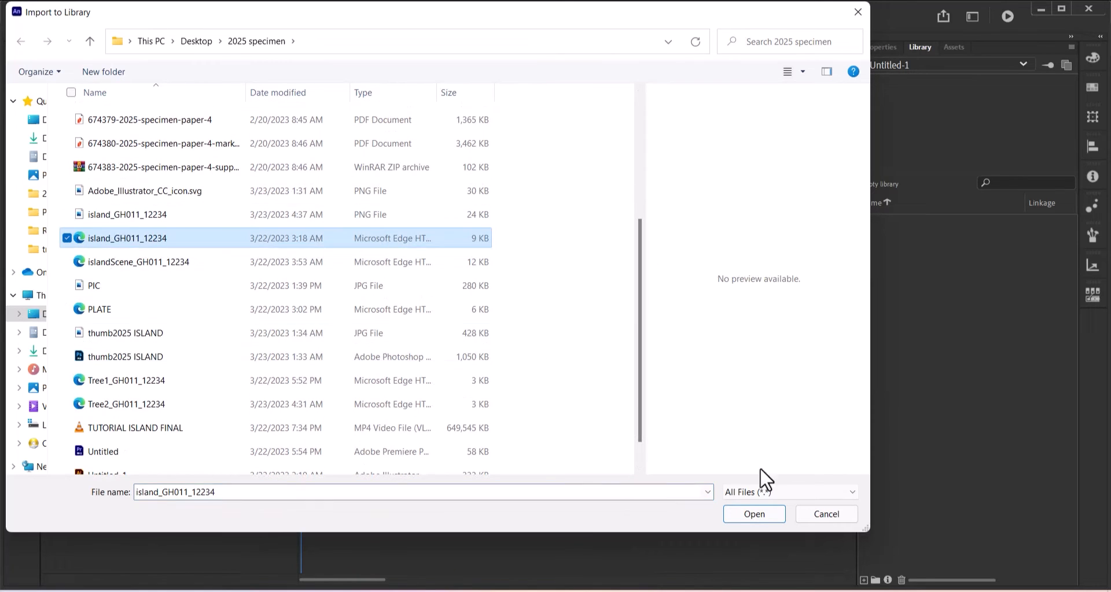
{"action": "left_click", "coordinate": [753, 514]}
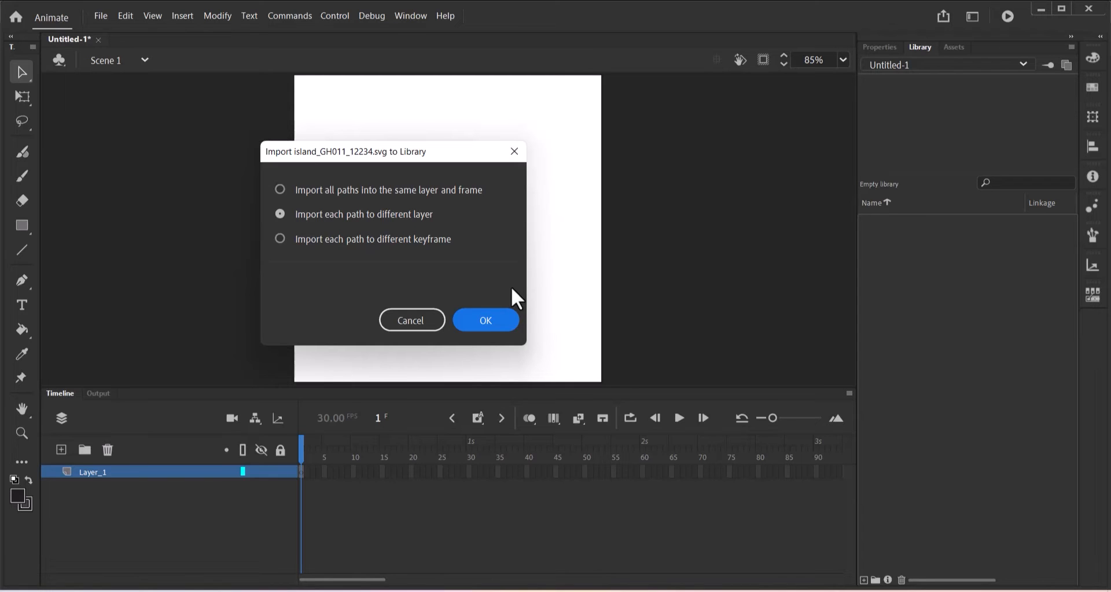
Import all island paths into one layer and frame, then place the artwork on the stage.
{"action": "left_click", "coordinate": [379, 202]}
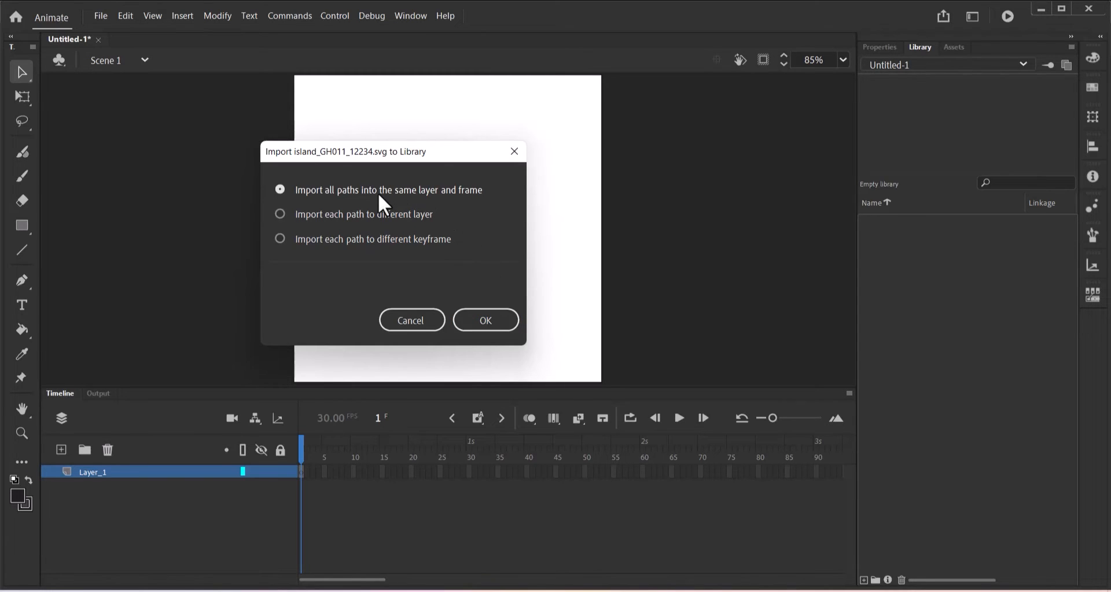
{"action": "left_click", "coordinate": [486, 320]}
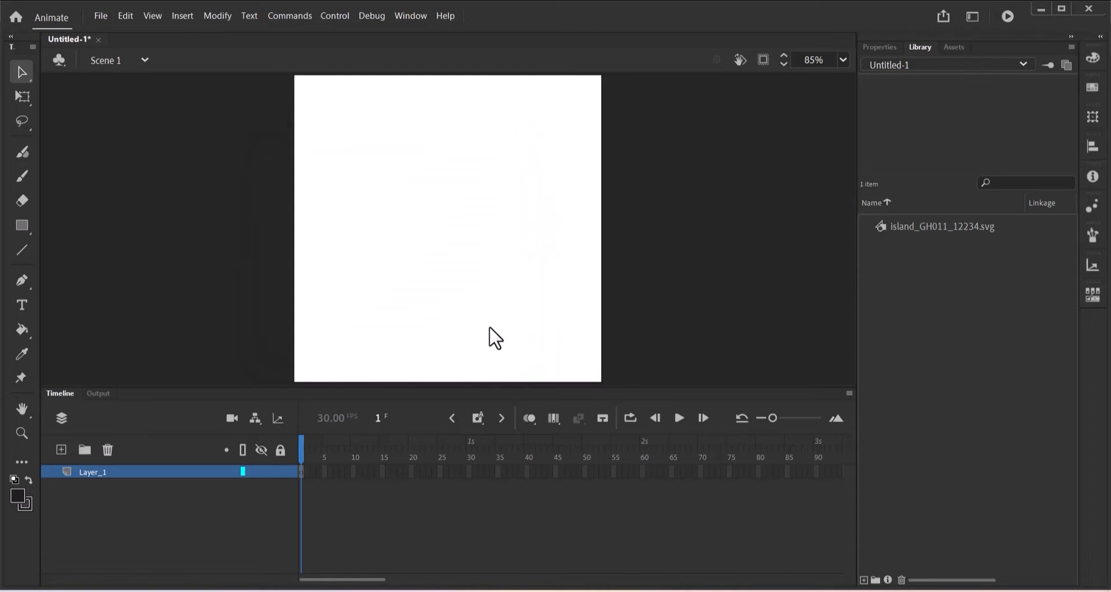
{"action": "left_click", "coordinate": [918, 228]}
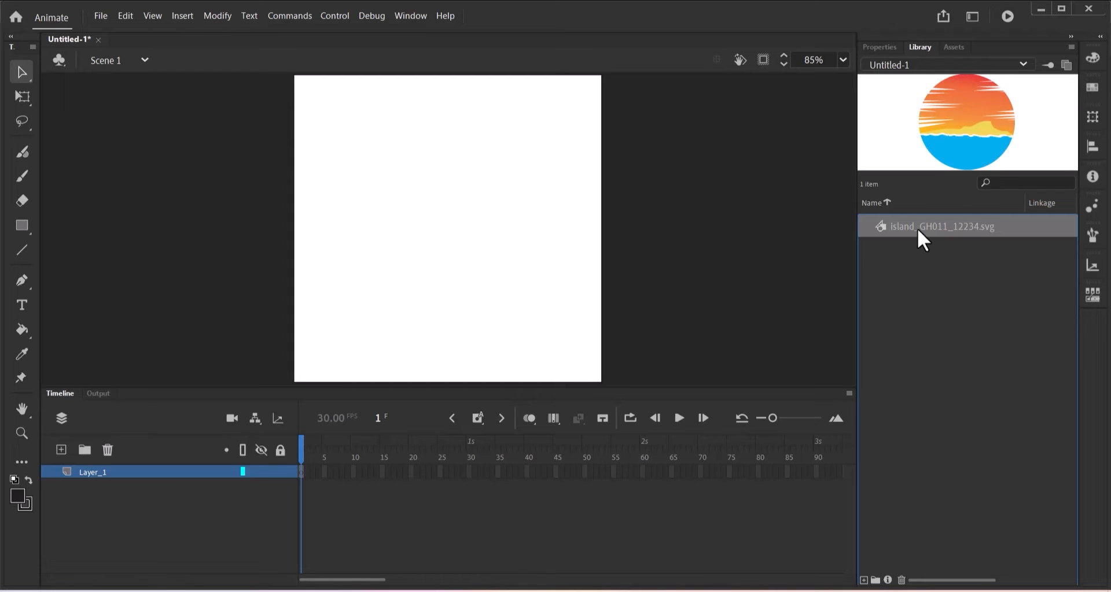
{"action": "left_click_drag", "start_coordinate": [762, 264], "coordinate": [422, 213]}
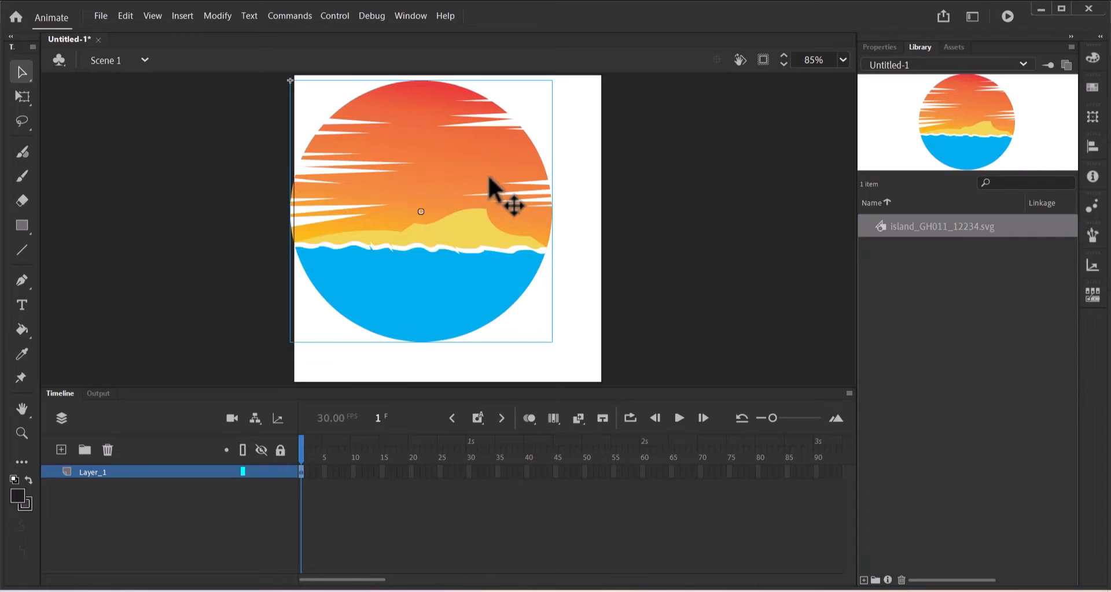
{"action": "left_click_drag", "start_coordinate": [491, 172], "coordinate": [513, 189]}
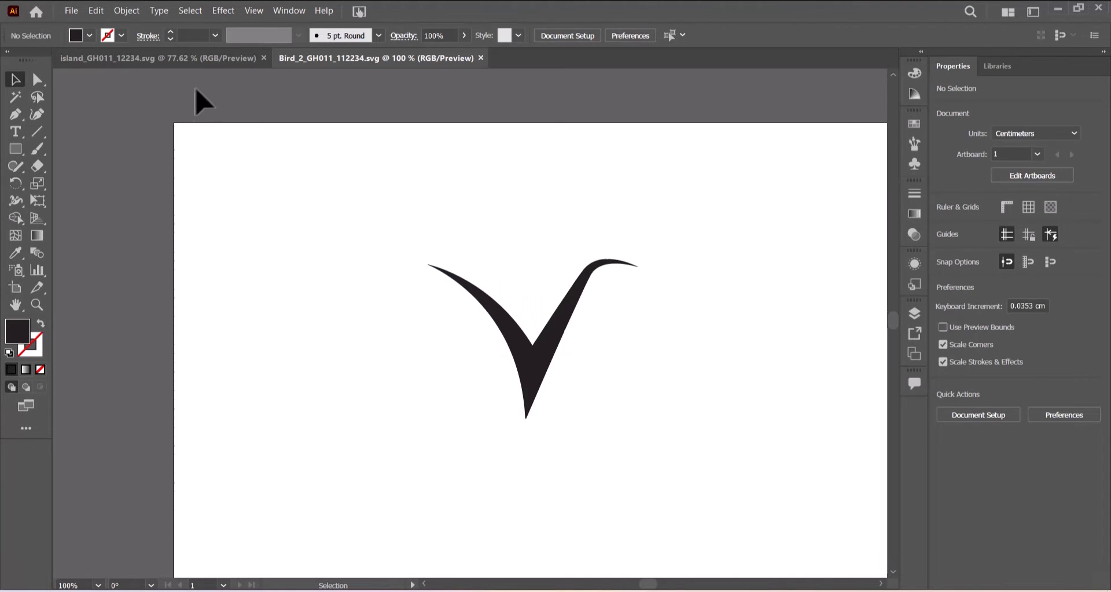
{"action": "left_click", "coordinate": [182, 54]}
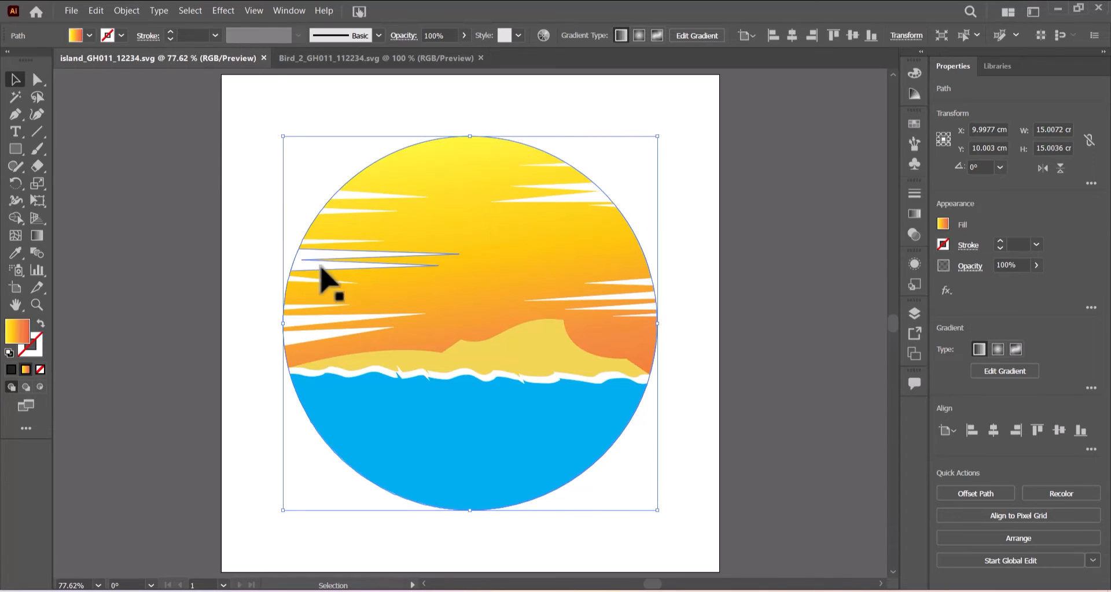
{"action": "left_click", "coordinate": [71, 12]}
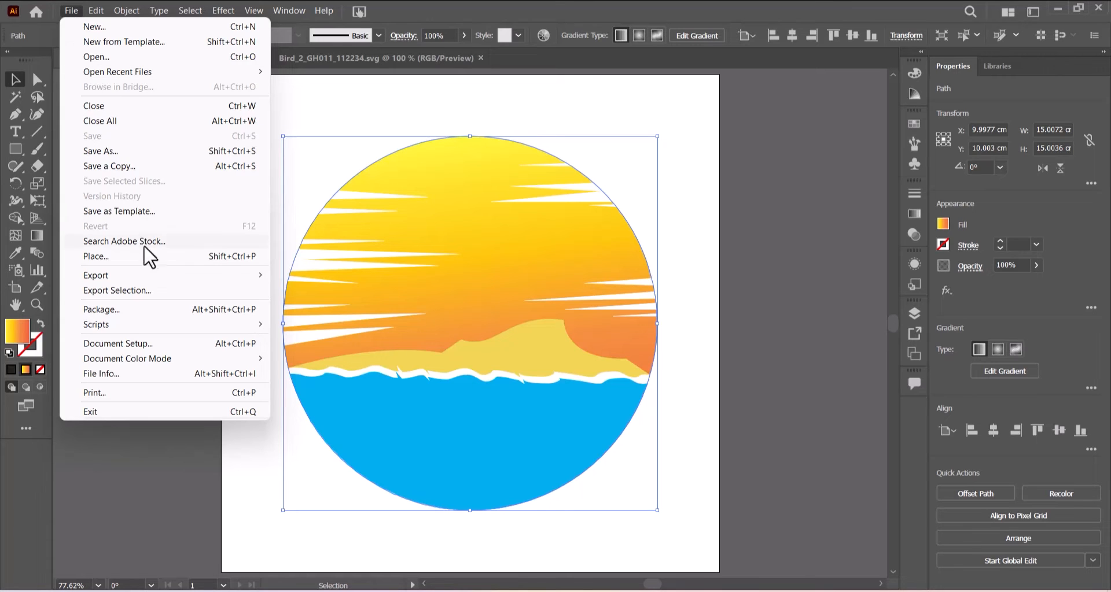
{"action": "mouse_move", "coordinate": [140, 273]}
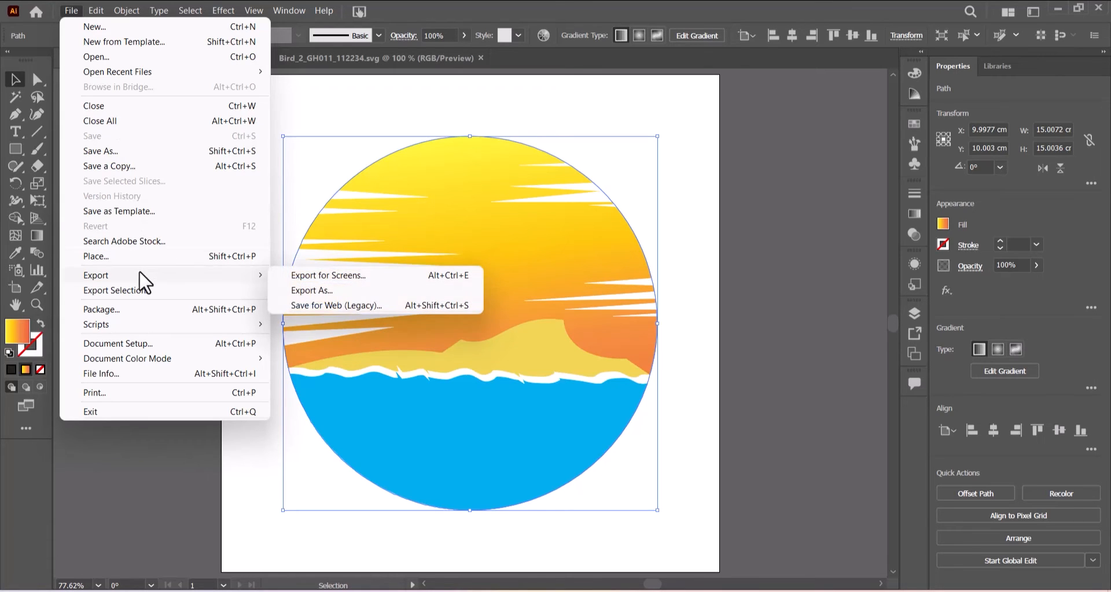
{"action": "left_click", "coordinate": [310, 289]}
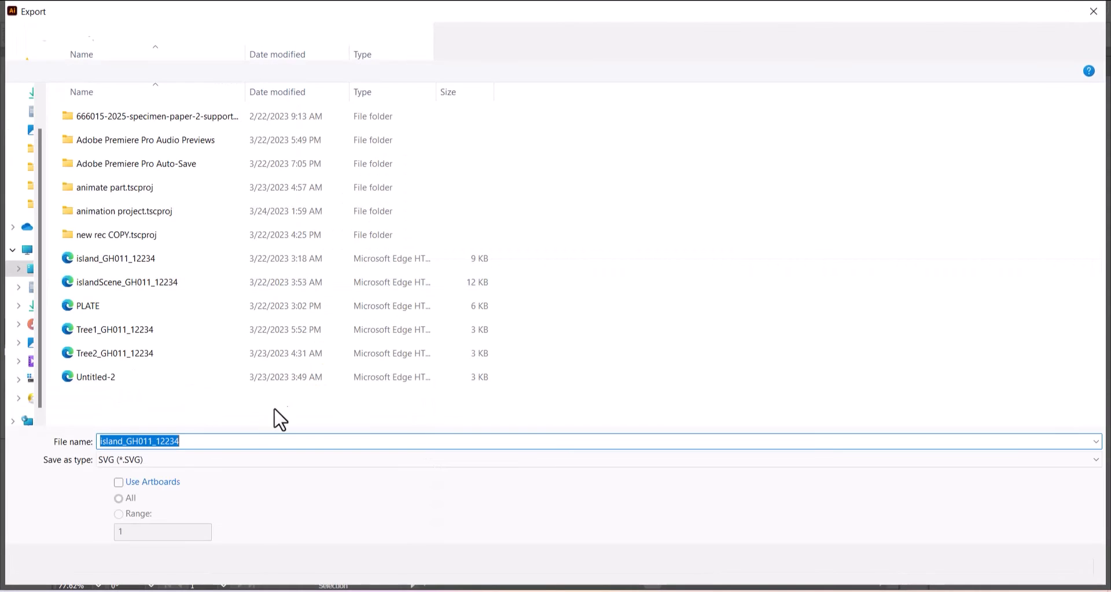
{"action": "left_click", "coordinate": [219, 462]}
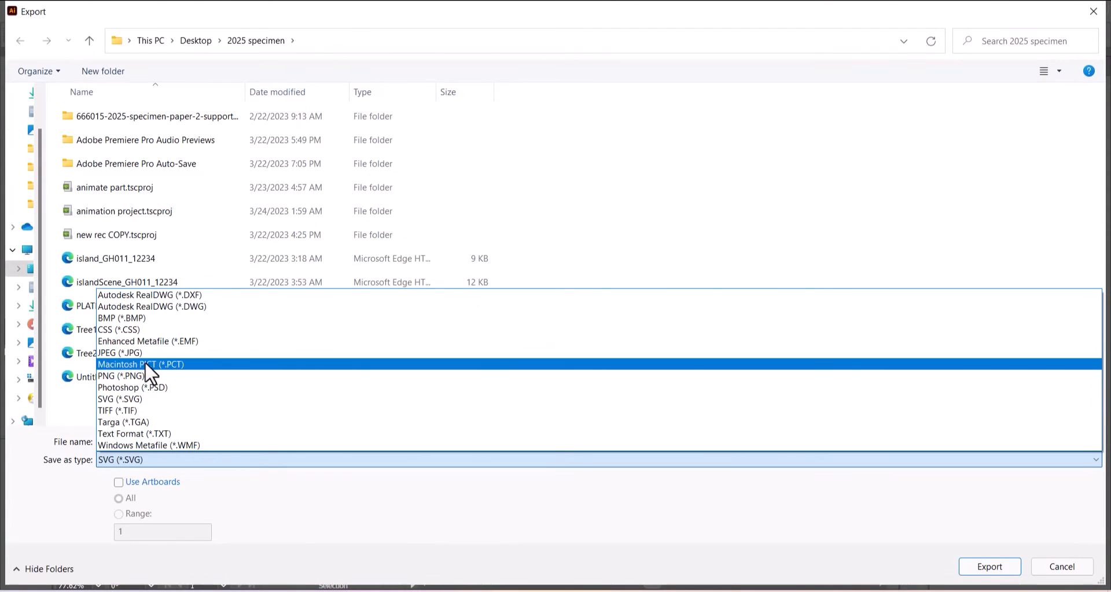
{"action": "left_click", "coordinate": [127, 380]}
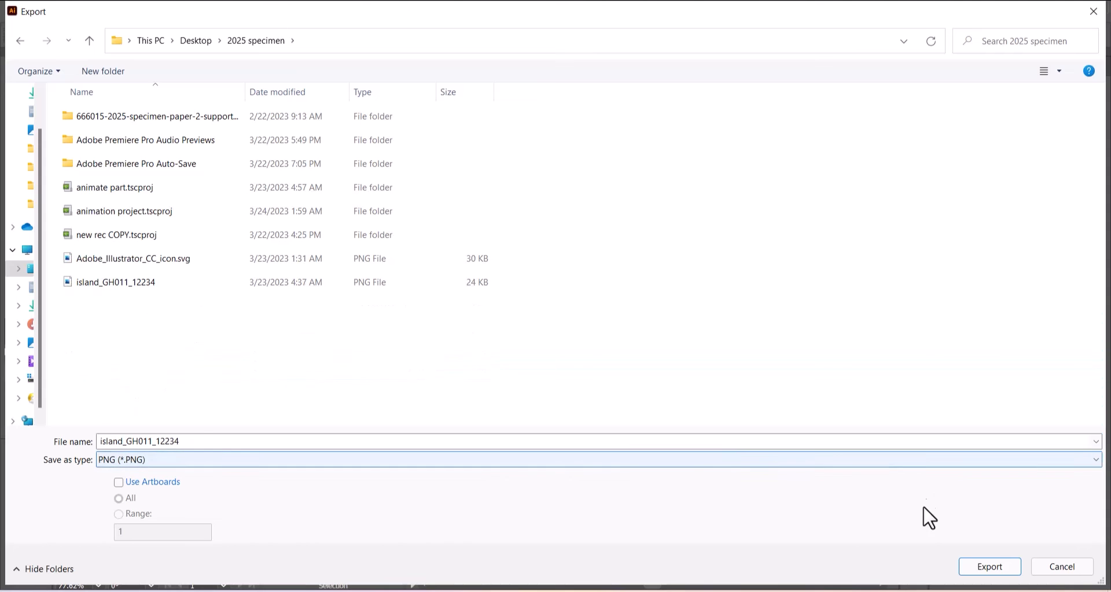
{"action": "left_click", "coordinate": [977, 568]}
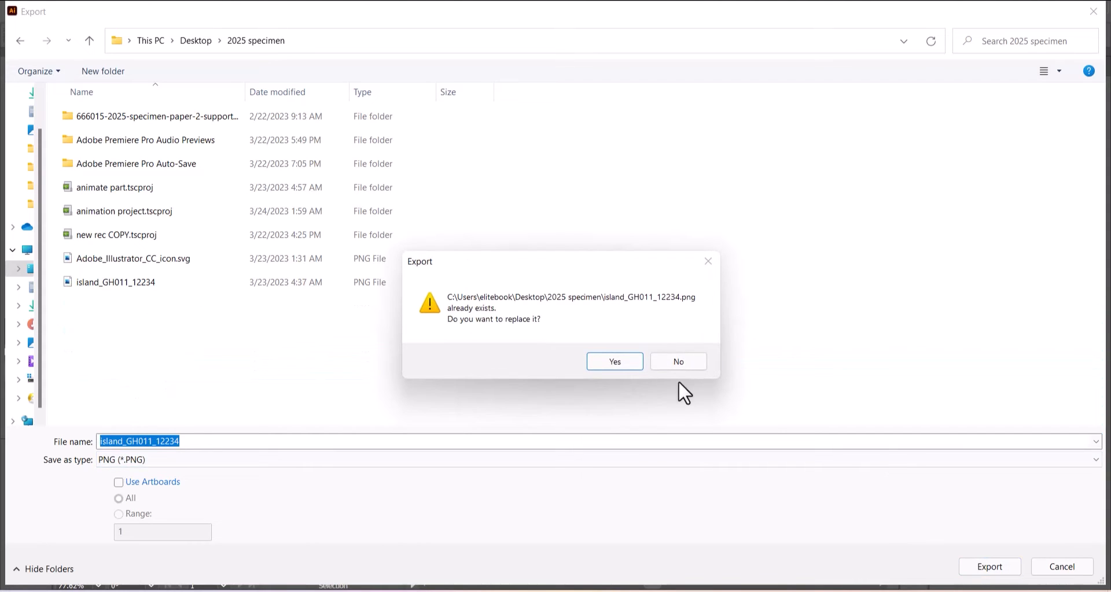
{"action": "left_click", "coordinate": [602, 362]}
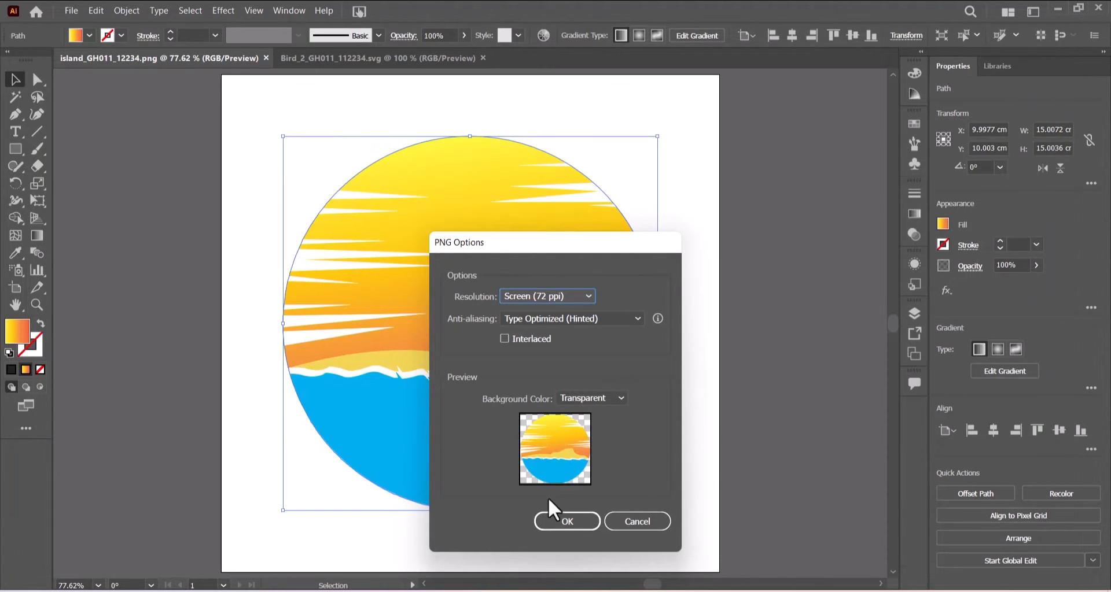
{"action": "left_click", "coordinate": [536, 520]}
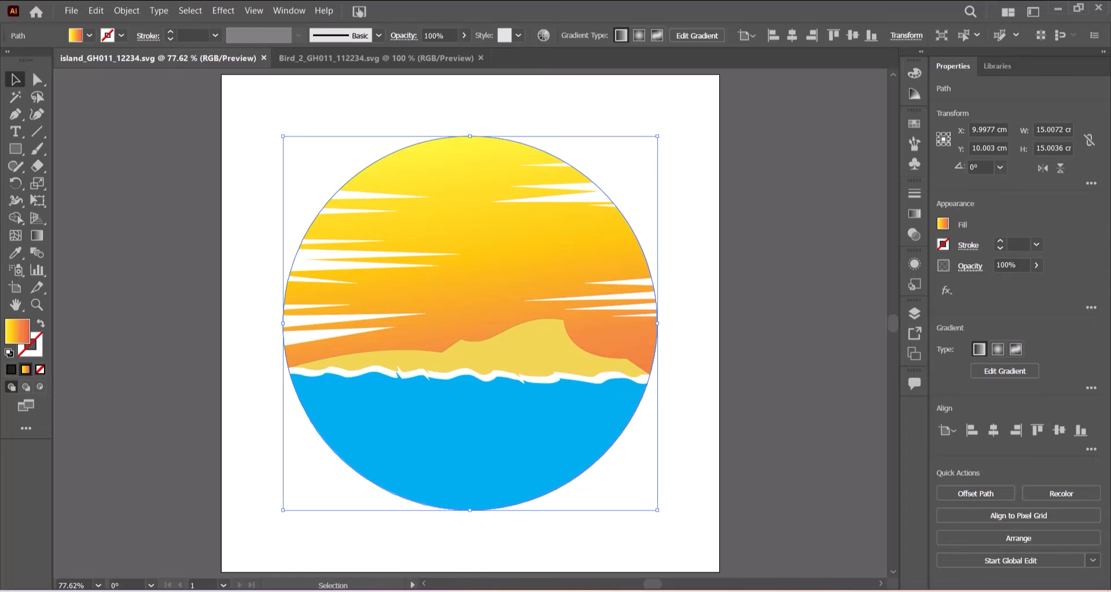
{"action": "key", "text": "alt+Tab"}
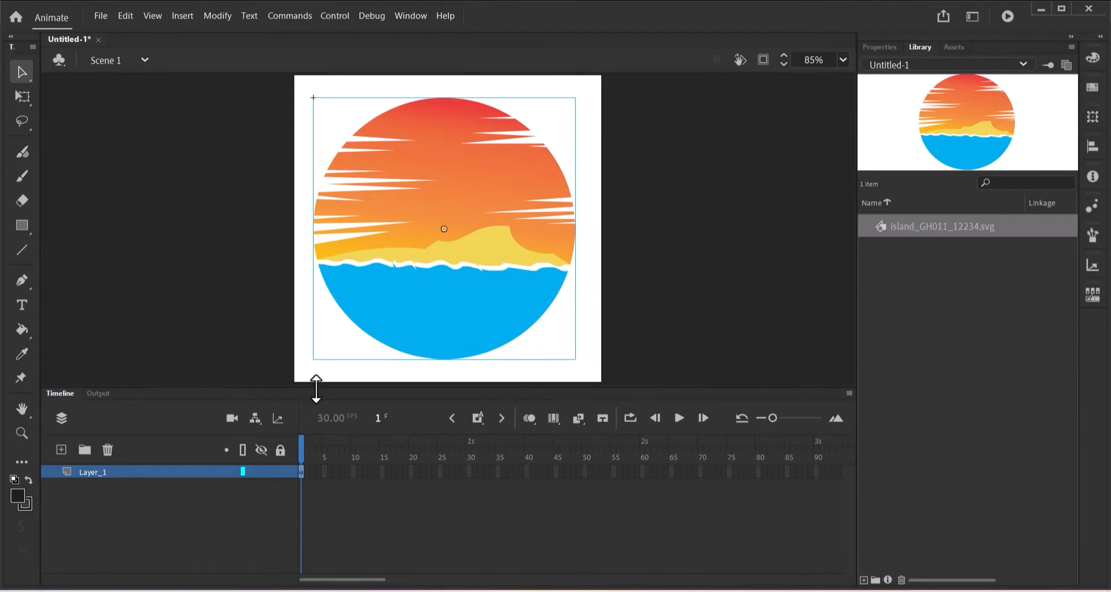
Remove the island SVG artwork from the stage and delete it from the Library.
{"action": "left_click", "coordinate": [120, 479]}
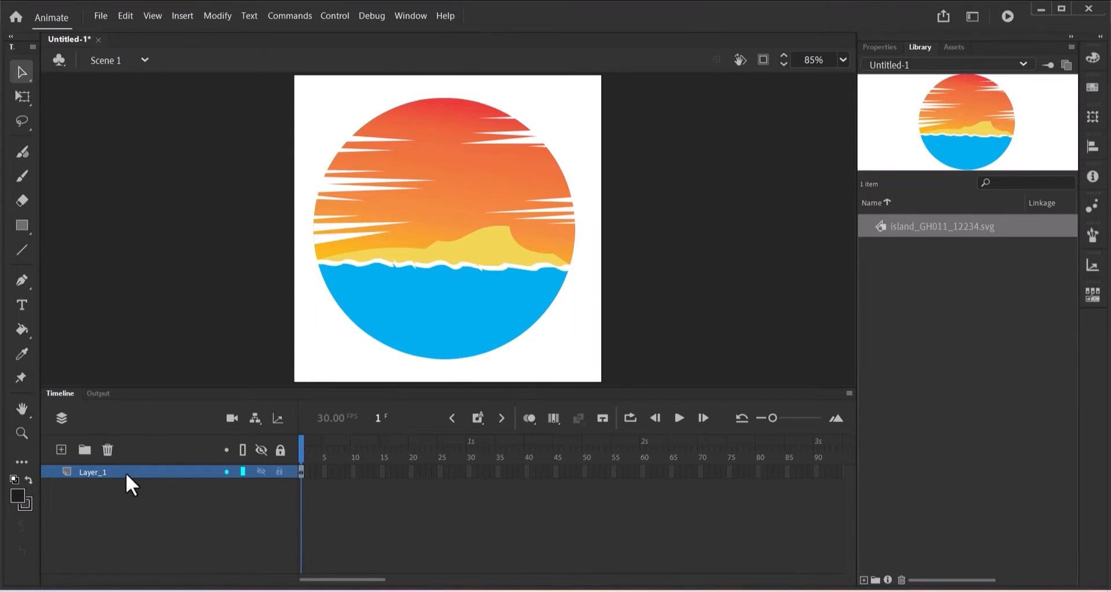
{"action": "left_click", "coordinate": [126, 473]}
{"action": "left_click", "coordinate": [108, 453]}
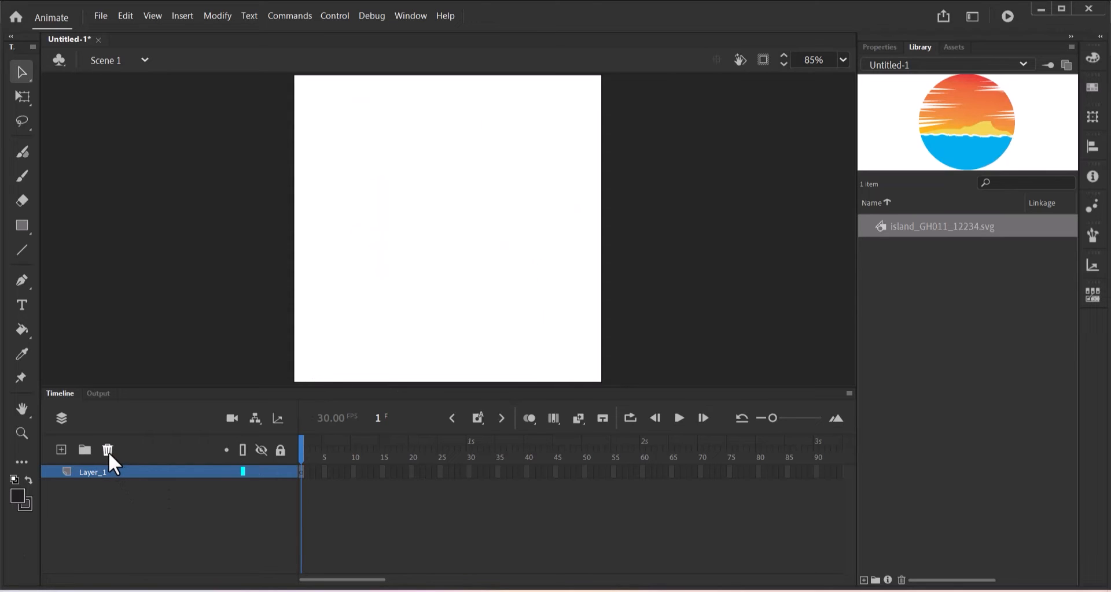
{"action": "left_click", "coordinate": [929, 229]}
{"action": "key", "text": "Delete"}
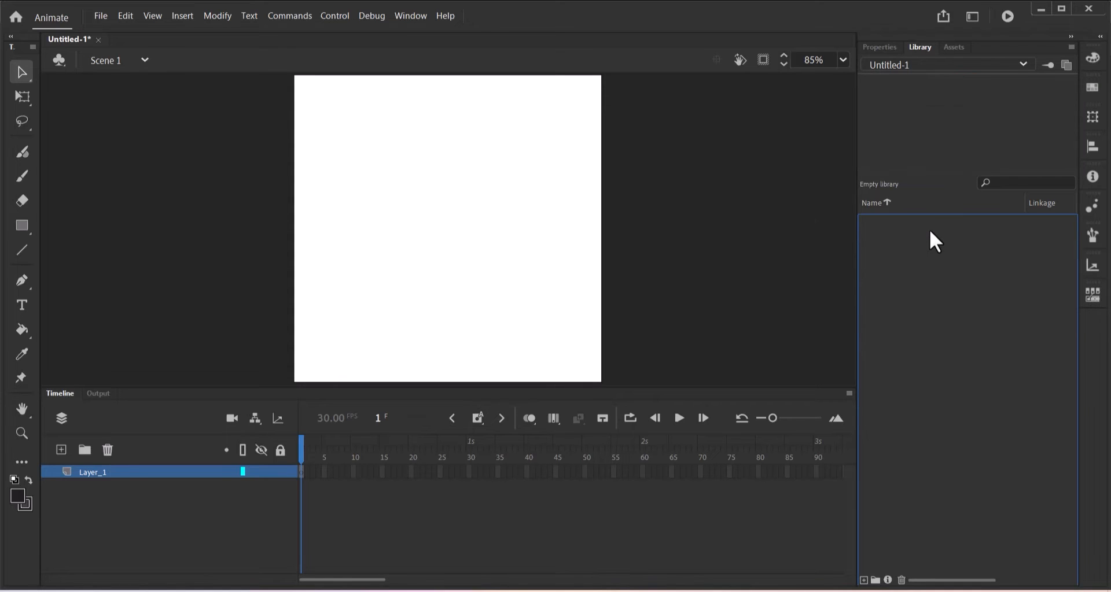
{"action": "left_click", "coordinate": [101, 16]}
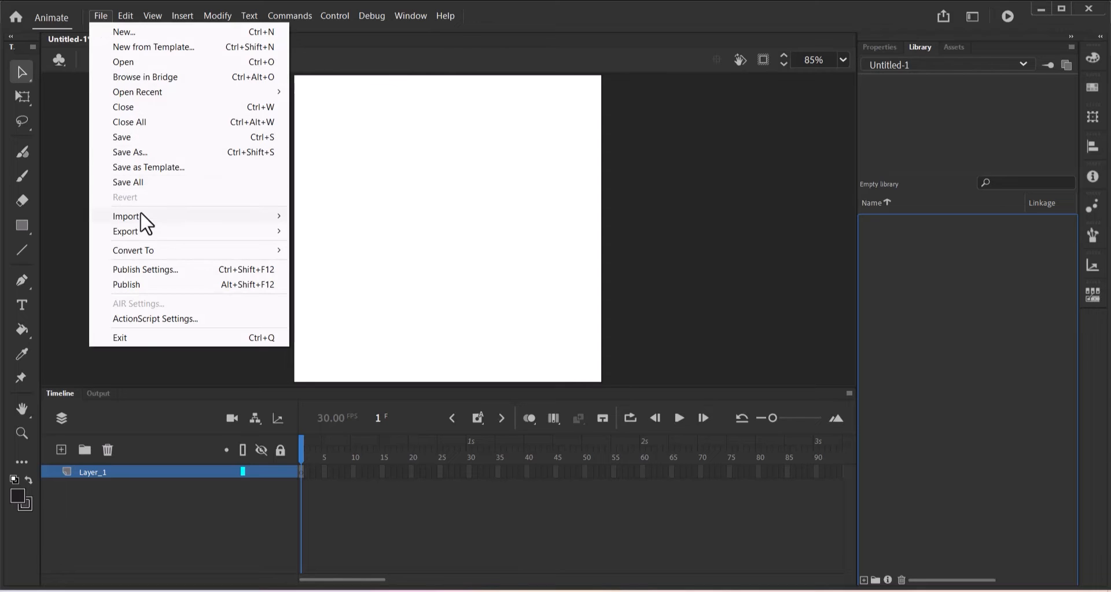
{"action": "mouse_move", "coordinate": [142, 218]}
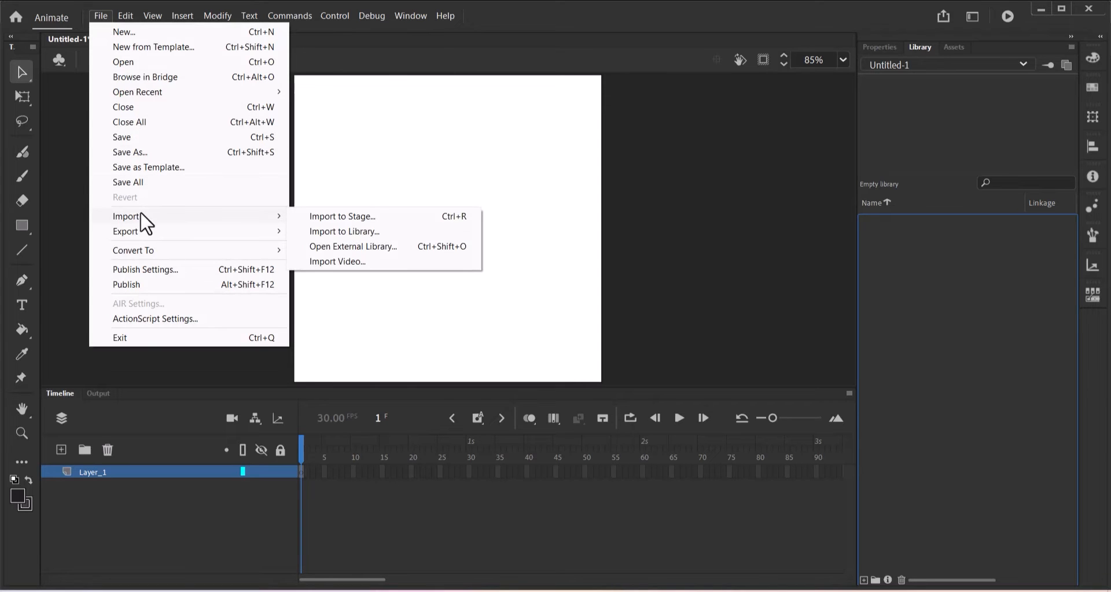
{"action": "left_click", "coordinate": [365, 234]}
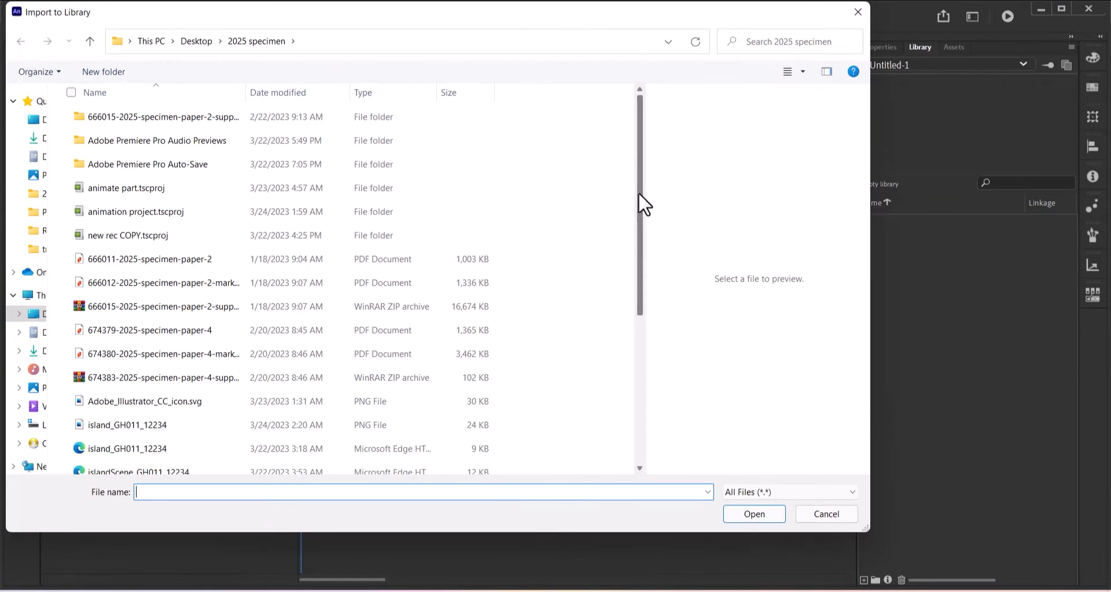
{"action": "left_click", "coordinate": [108, 422]}
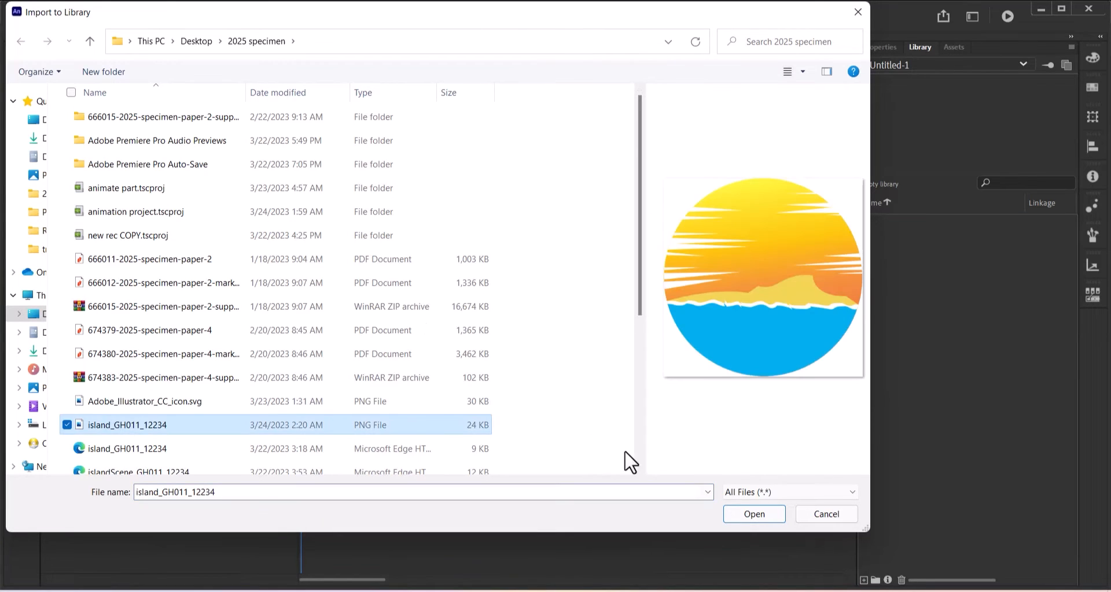
{"action": "left_click", "coordinate": [753, 514]}
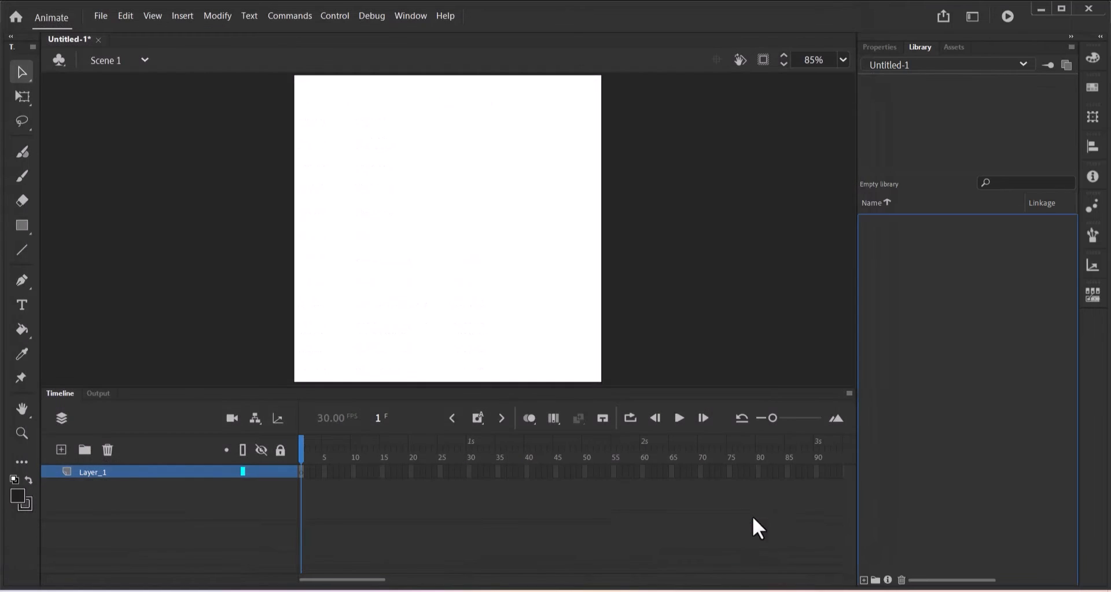
{"action": "left_click_drag", "start_coordinate": [929, 226], "coordinate": [466, 233]}
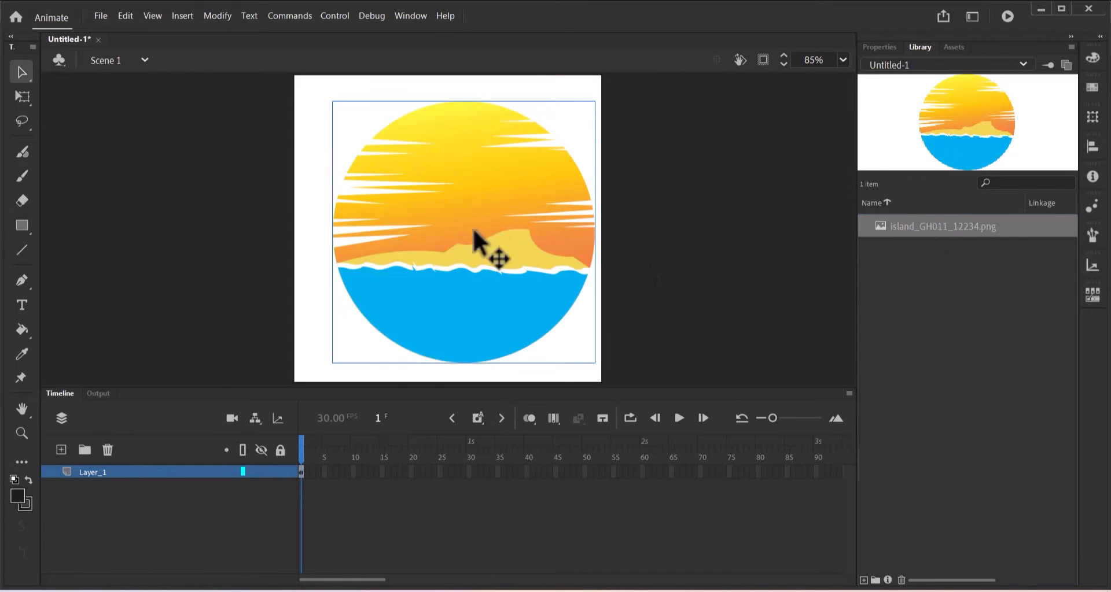
{"action": "mouse_move", "coordinate": [519, 210]}
{"action": "left_mouse_down"}
{"action": "mouse_move", "coordinate": [484, 210]}
{"action": "mouse_move", "coordinate": [499, 202]}
{"action": "left_mouse_up"}
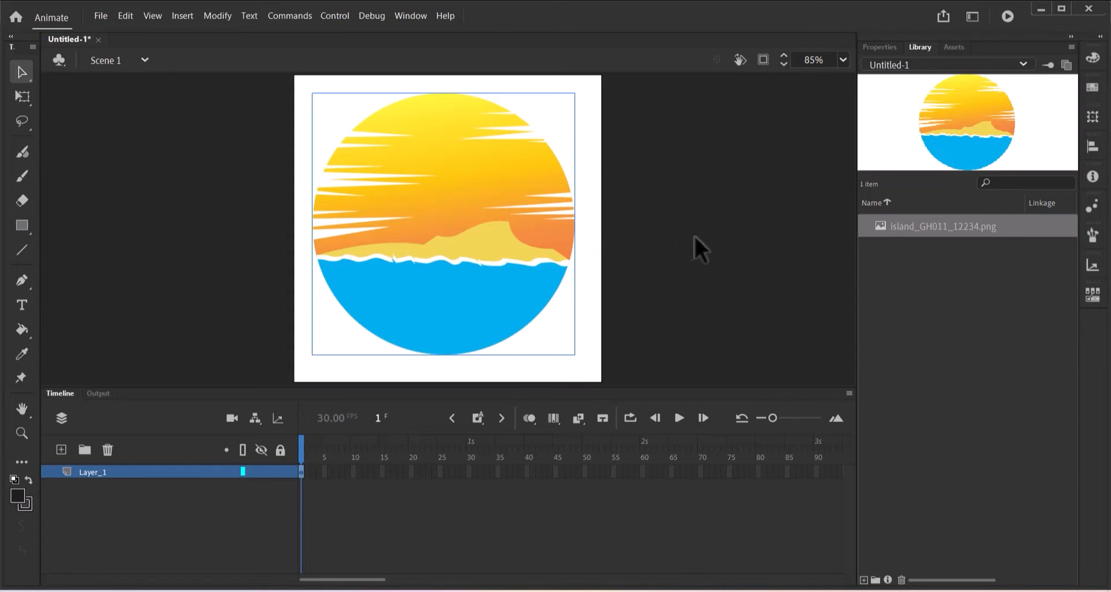
Change the document's Stage colour from white to black (#000000).
{"action": "left_click", "coordinate": [116, 546]}
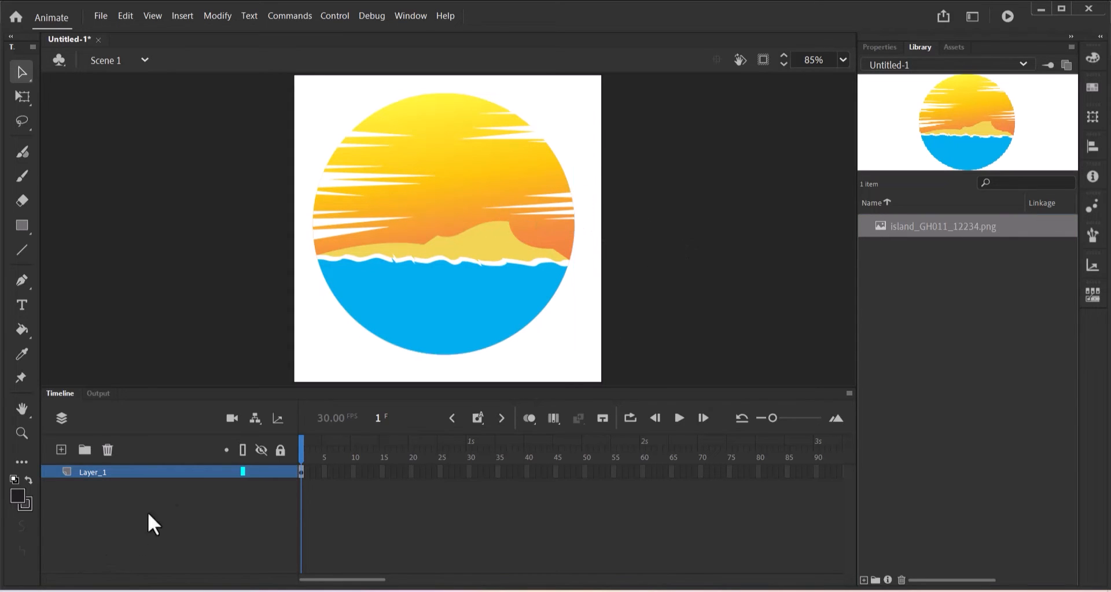
{"action": "left_click", "coordinate": [883, 45]}
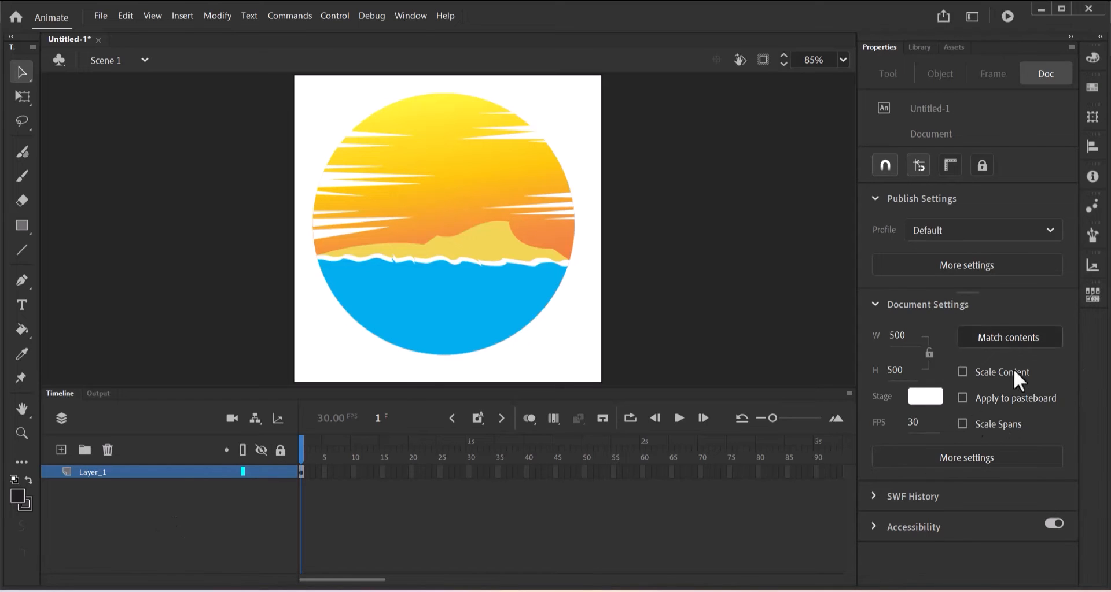
{"action": "left_click", "coordinate": [917, 396]}
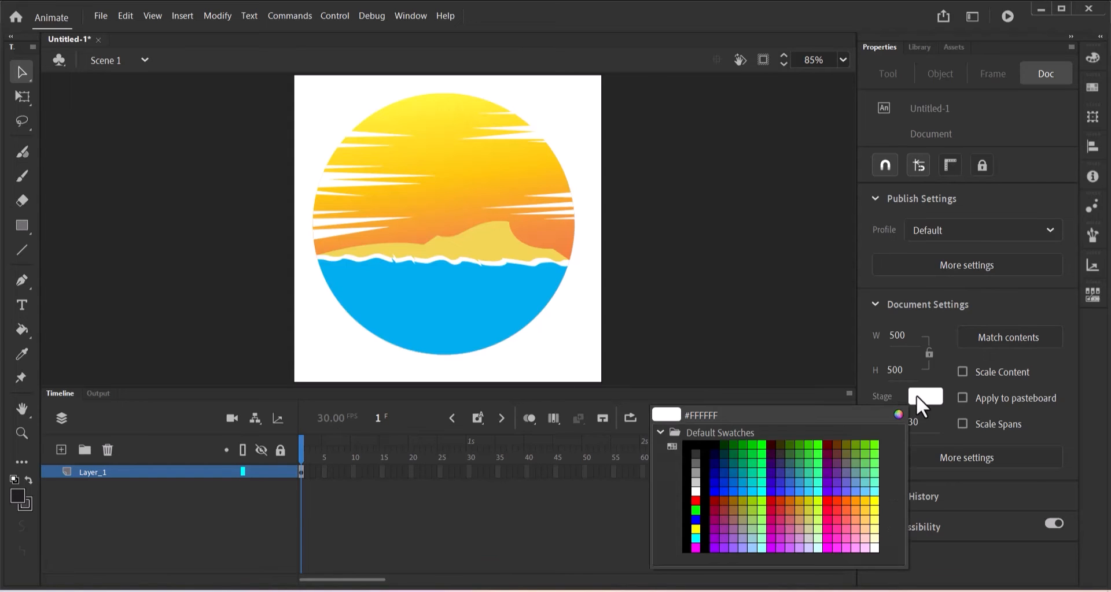
{"action": "left_click", "coordinate": [702, 444]}
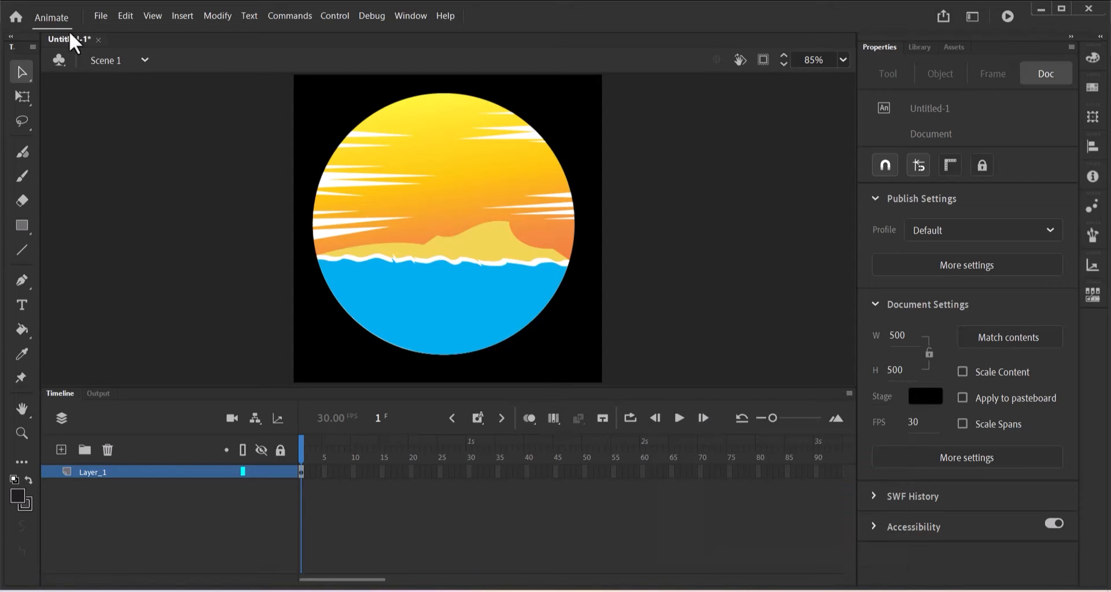
{"action": "left_click", "coordinate": [96, 19]}
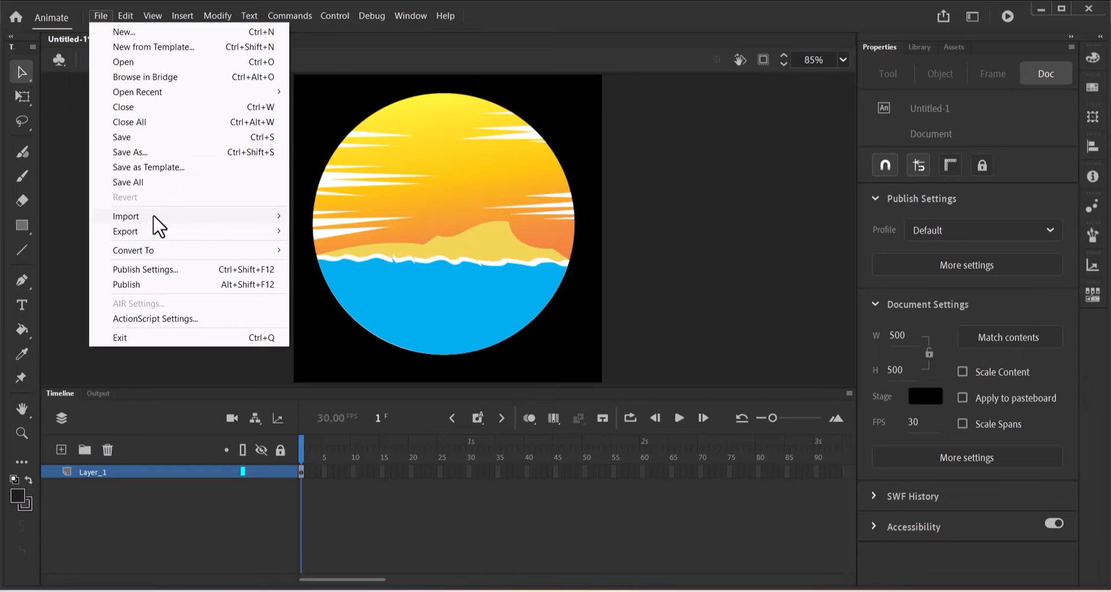
{"action": "mouse_move", "coordinate": [154, 217]}
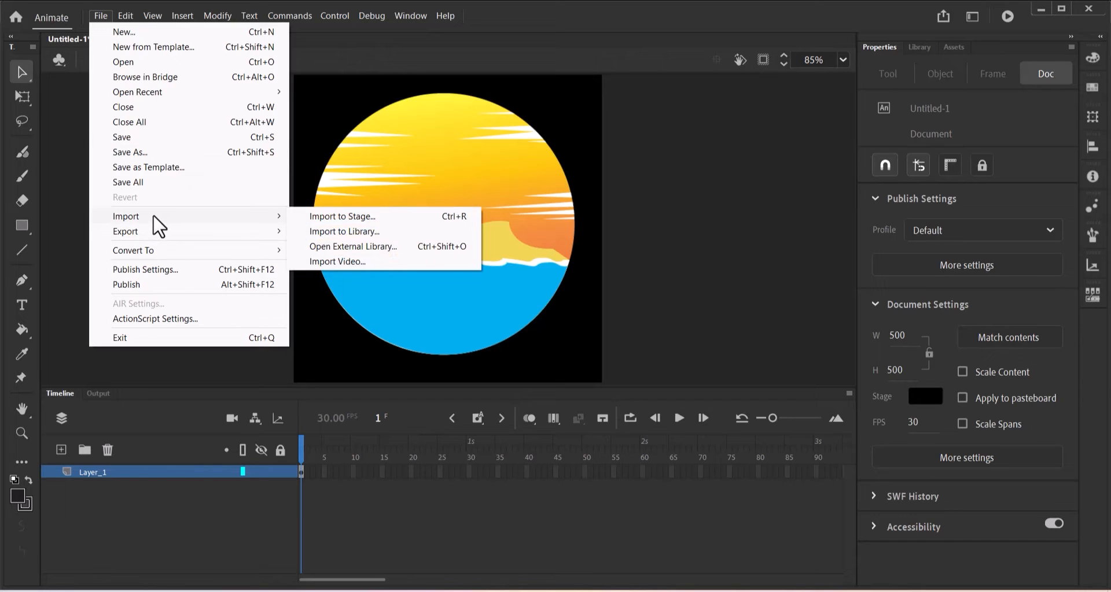
{"action": "left_click", "coordinate": [344, 232]}
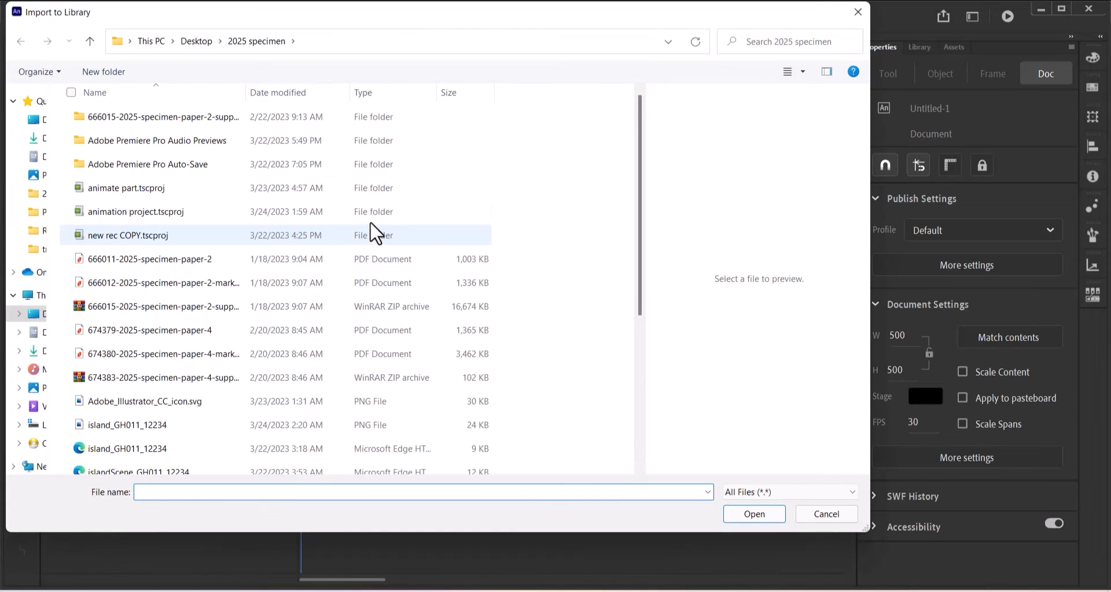
{"action": "left_click_drag", "start_coordinate": [642, 210], "coordinate": [653, 312]}
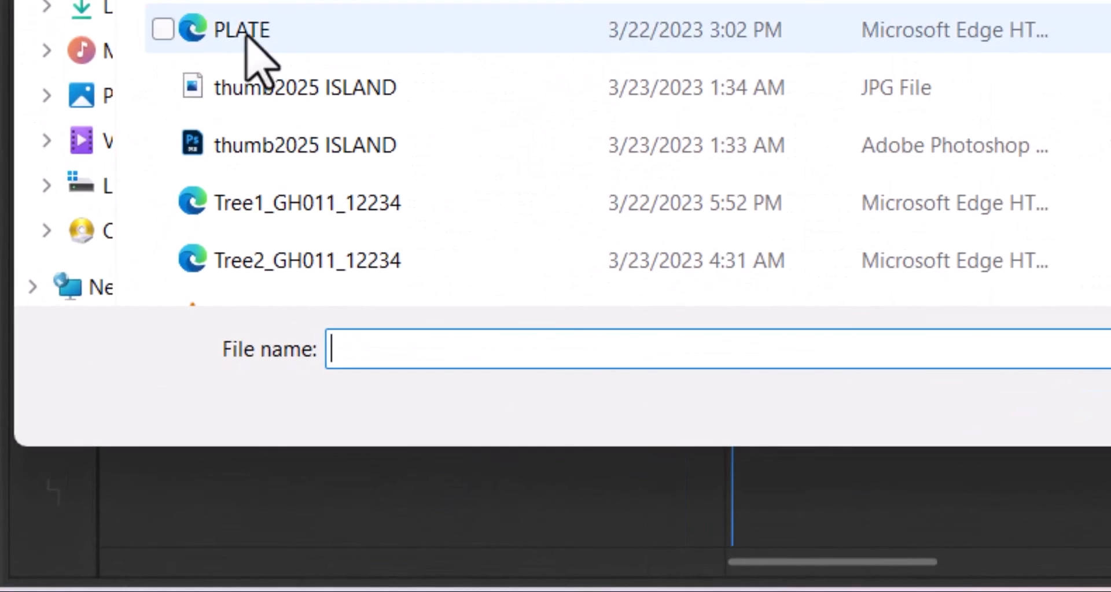
{"action": "left_click", "coordinate": [300, 203]}
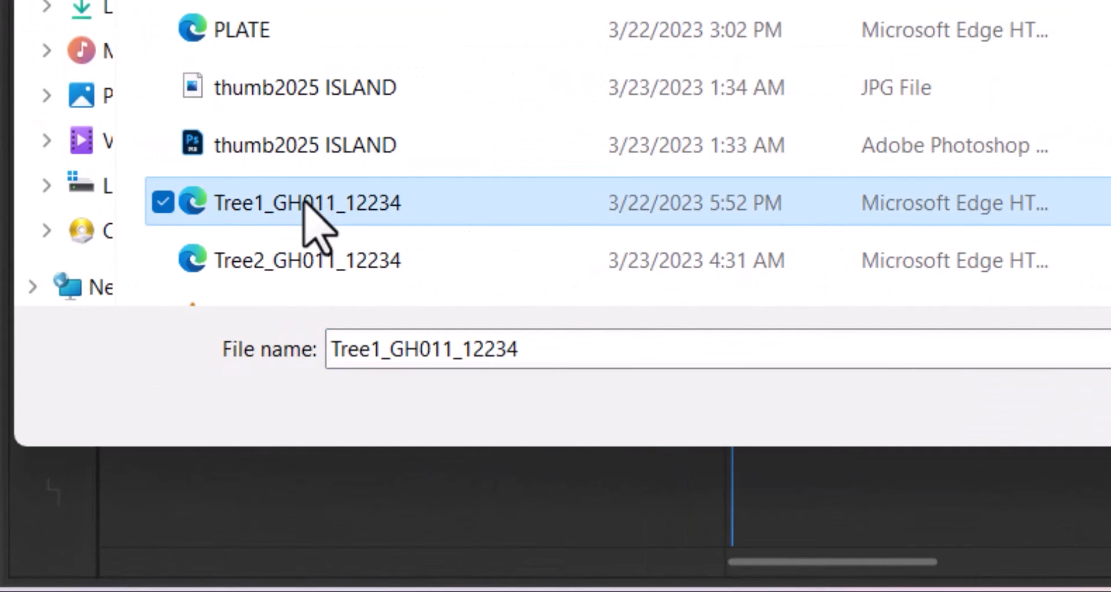
{"action": "left_click", "coordinate": [354, 267], "text": "ctrl"}
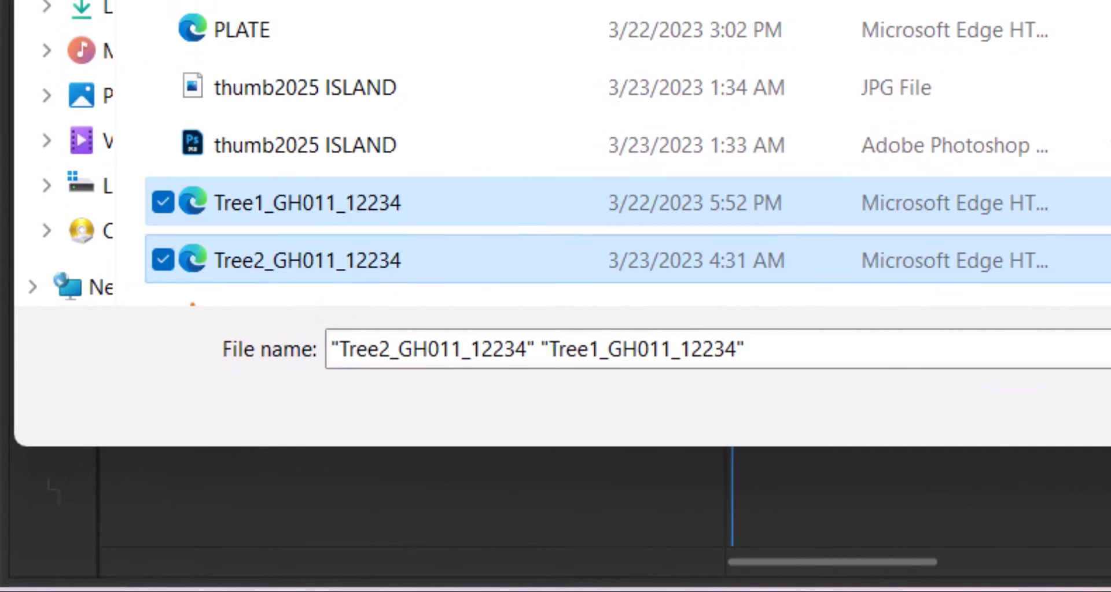
{"action": "key", "text": "Return"}
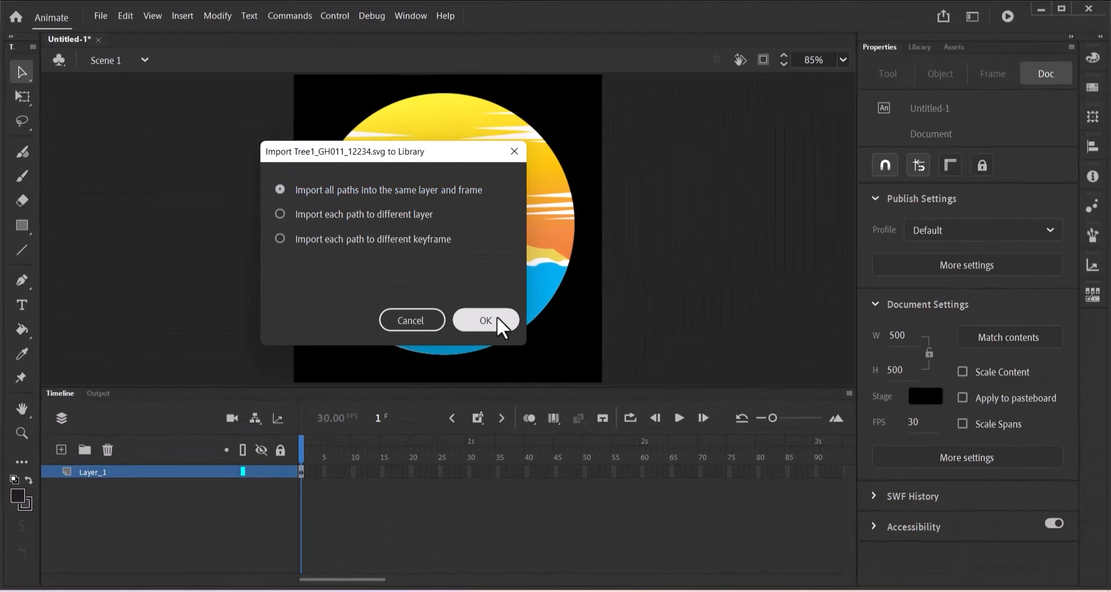
{"action": "left_click", "coordinate": [497, 316]}
{"action": "left_click", "coordinate": [368, 187]}
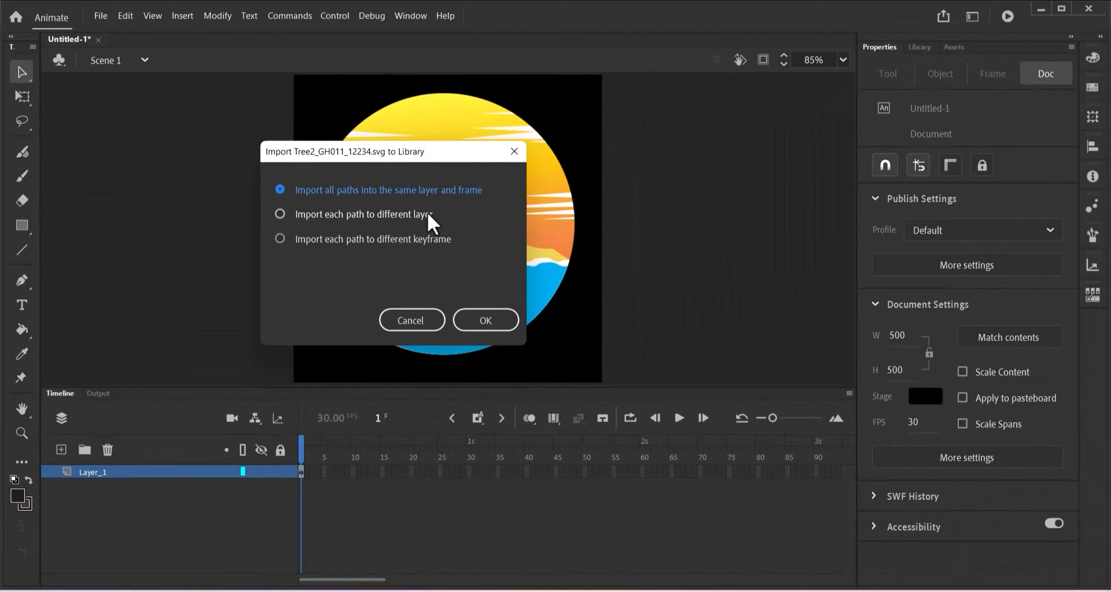
{"action": "left_click", "coordinate": [468, 317]}
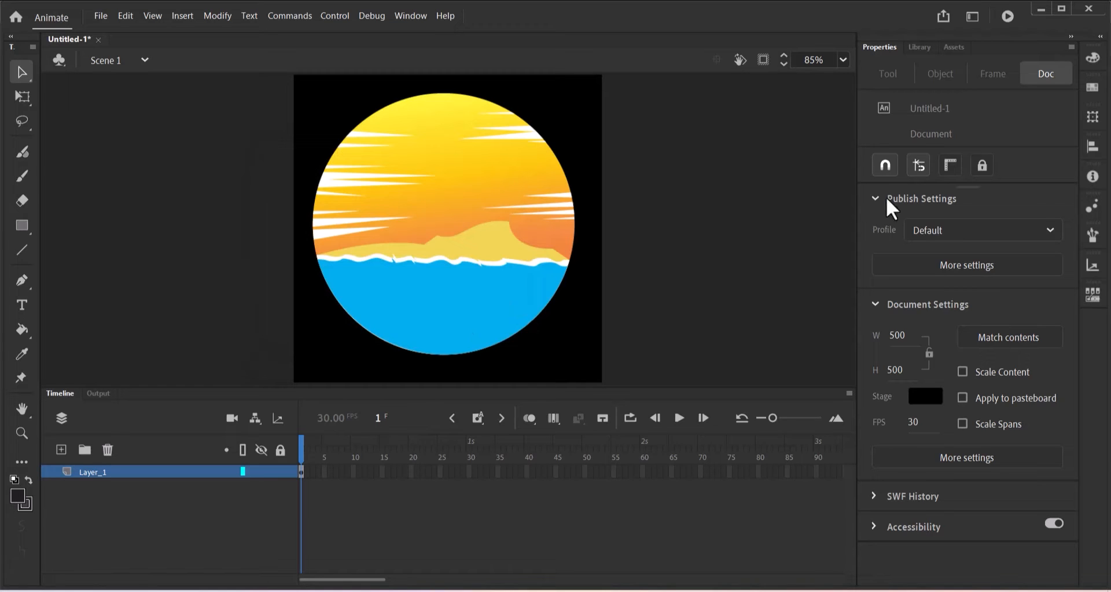
{"action": "left_click", "coordinate": [919, 49]}
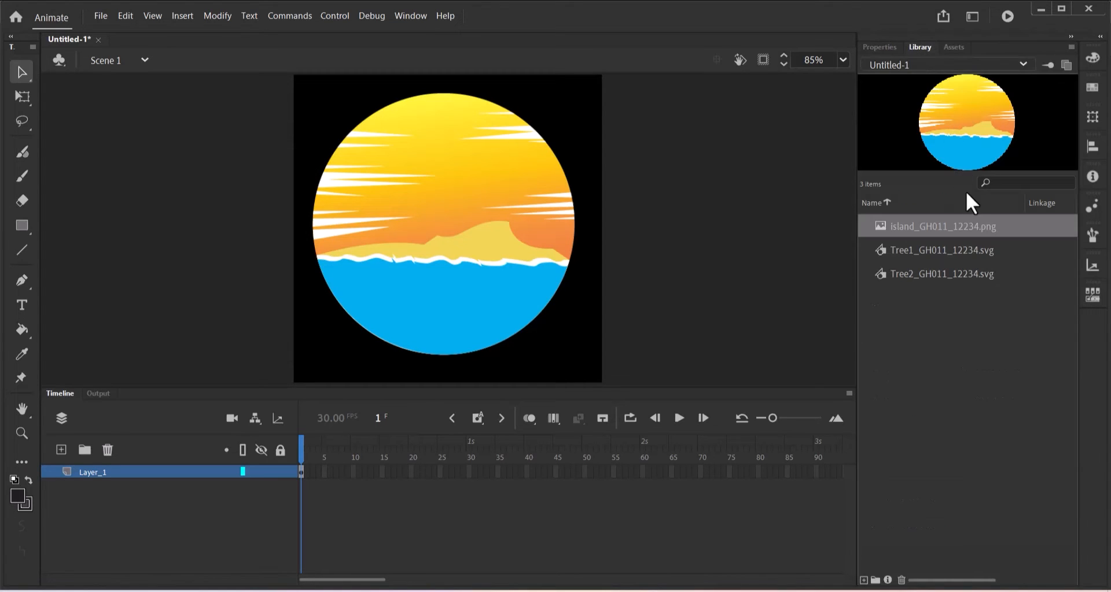
Add a new layer named Tree_1 above Layer_1.
{"action": "left_click", "coordinate": [940, 253]}
{"action": "left_click", "coordinate": [927, 276]}
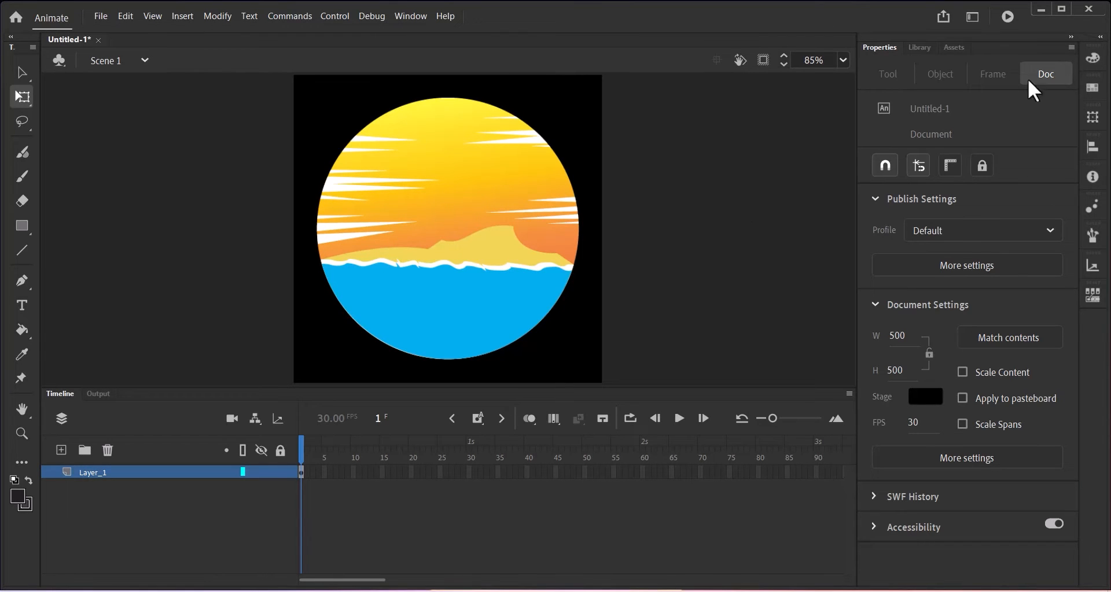
{"action": "left_click", "coordinate": [923, 48]}
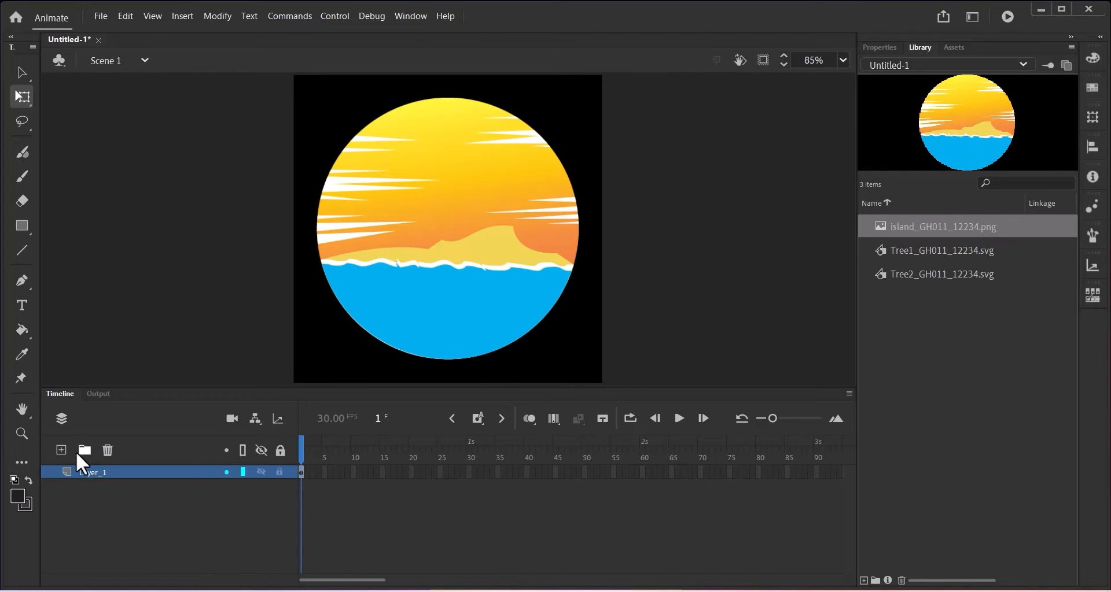
{"action": "left_click", "coordinate": [59, 455]}
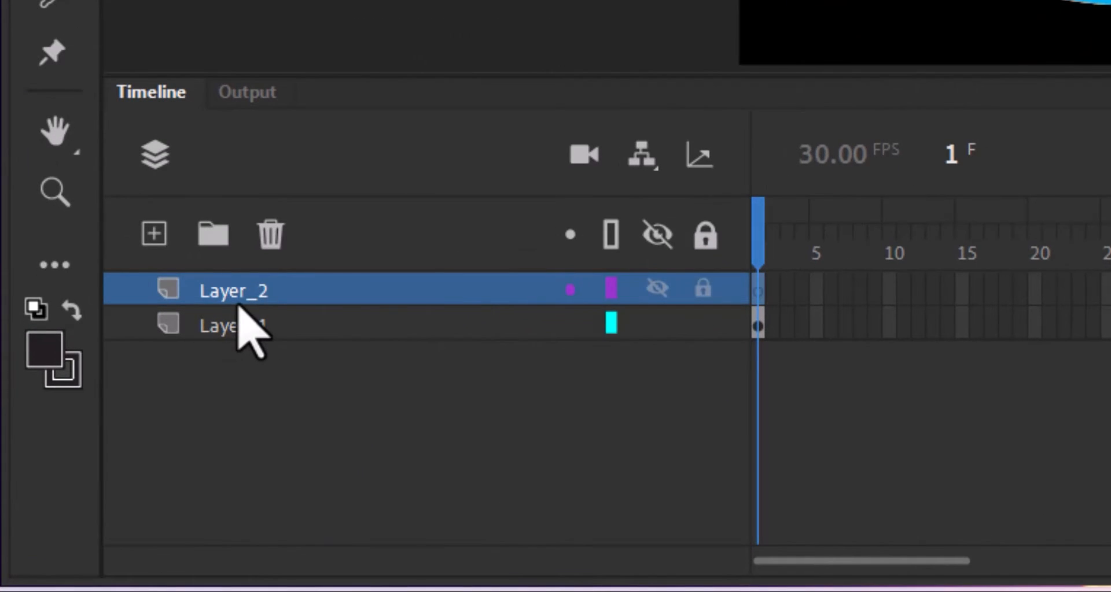
{"action": "double_click", "coordinate": [238, 303]}
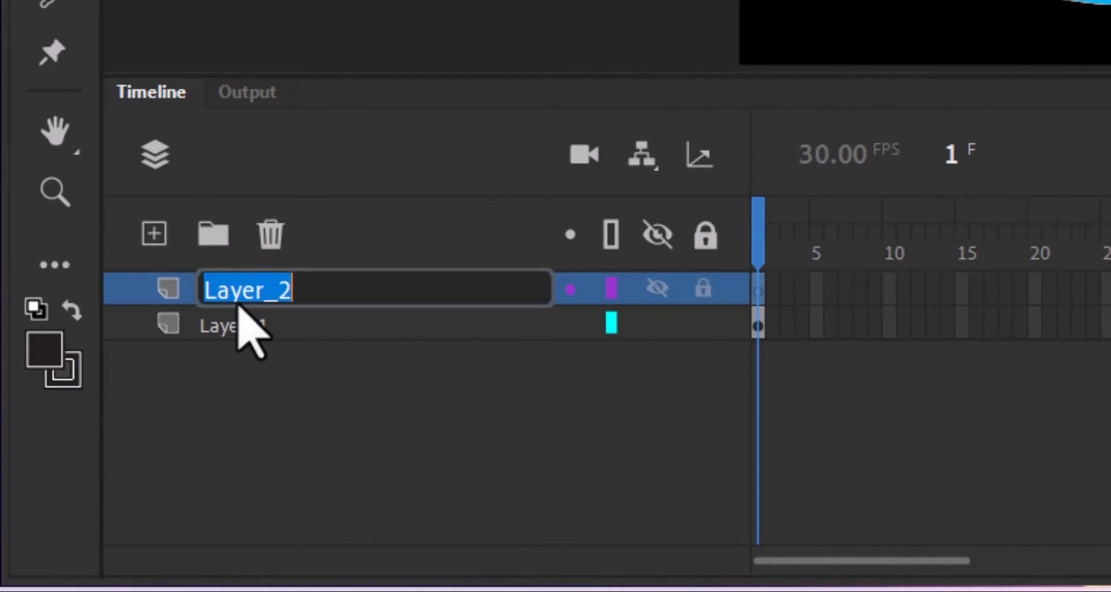
{"action": "type", "text": "Tree"}
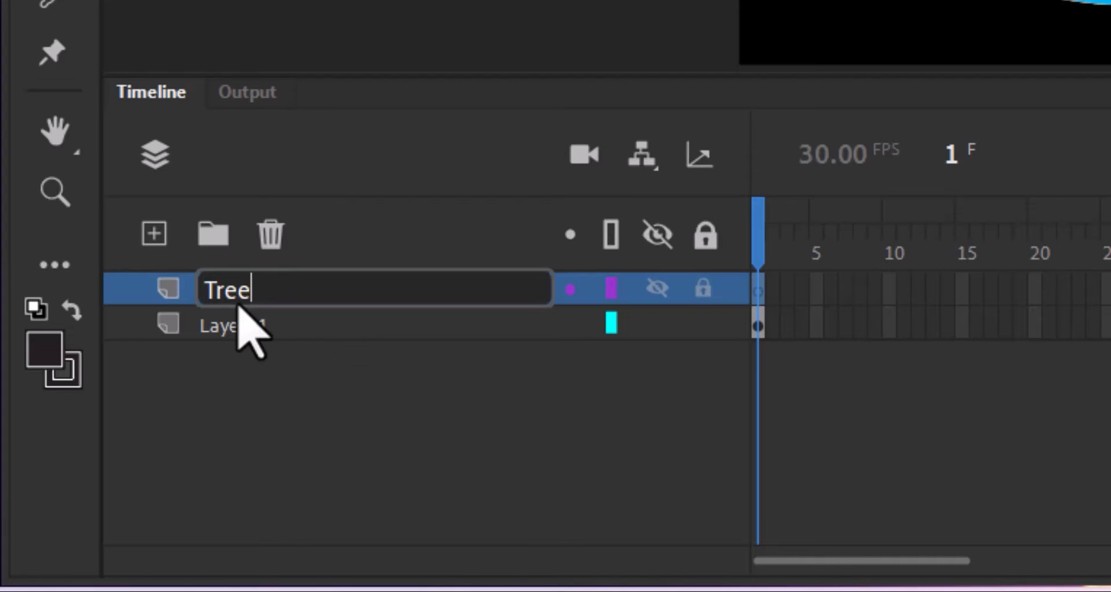
{"action": "type", "text": "_1"}
{"action": "key", "text": "Return"}
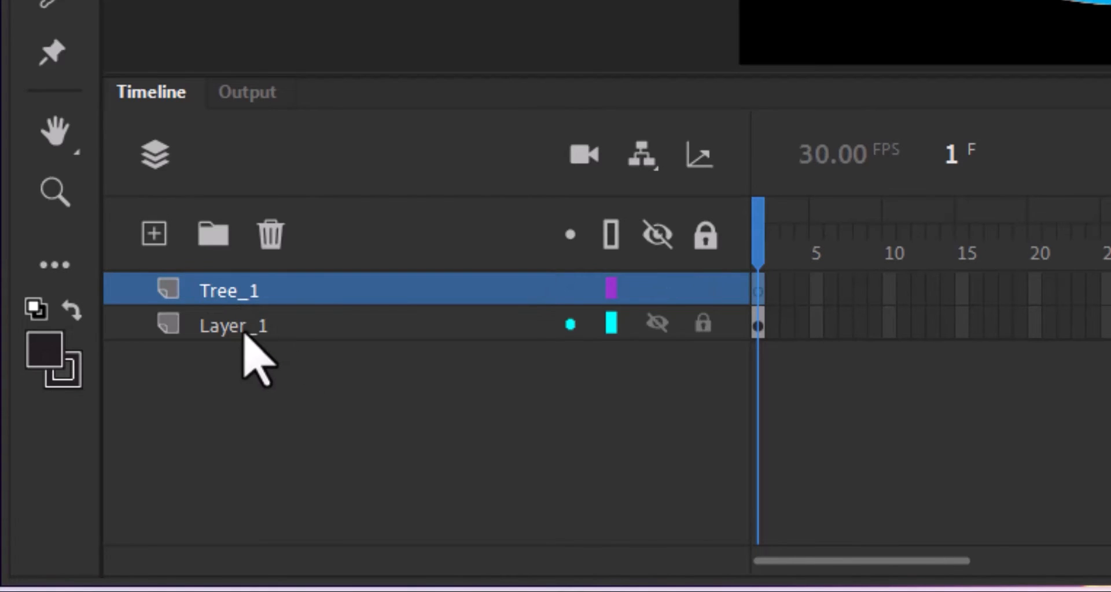
Rename Layer_1 to island.
{"action": "left_click", "coordinate": [238, 330]}
{"action": "double_click", "coordinate": [239, 331]}
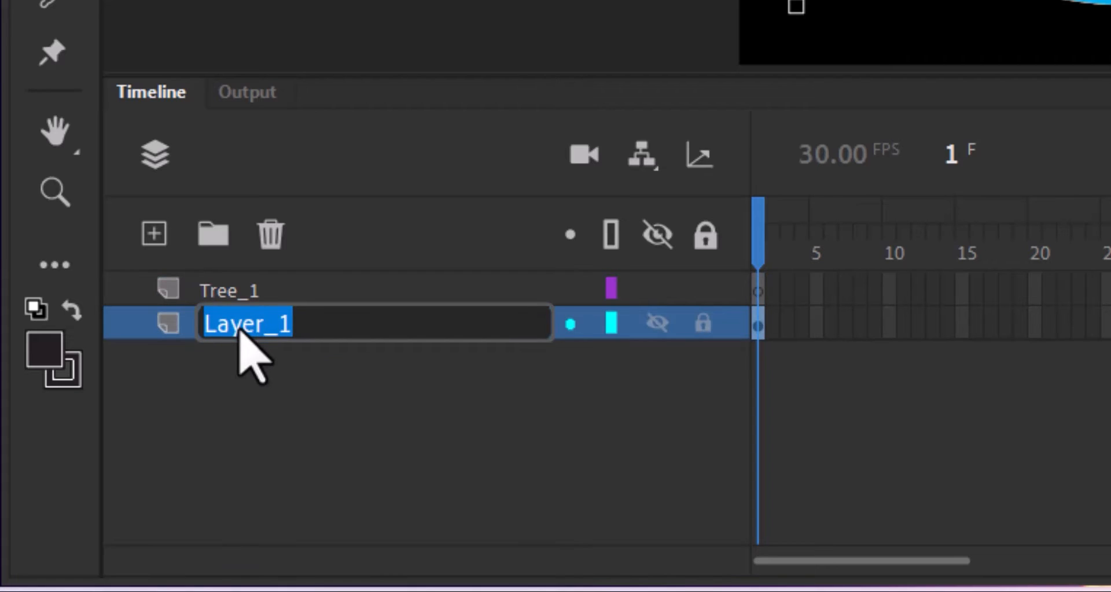
{"action": "type", "text": "islang"}
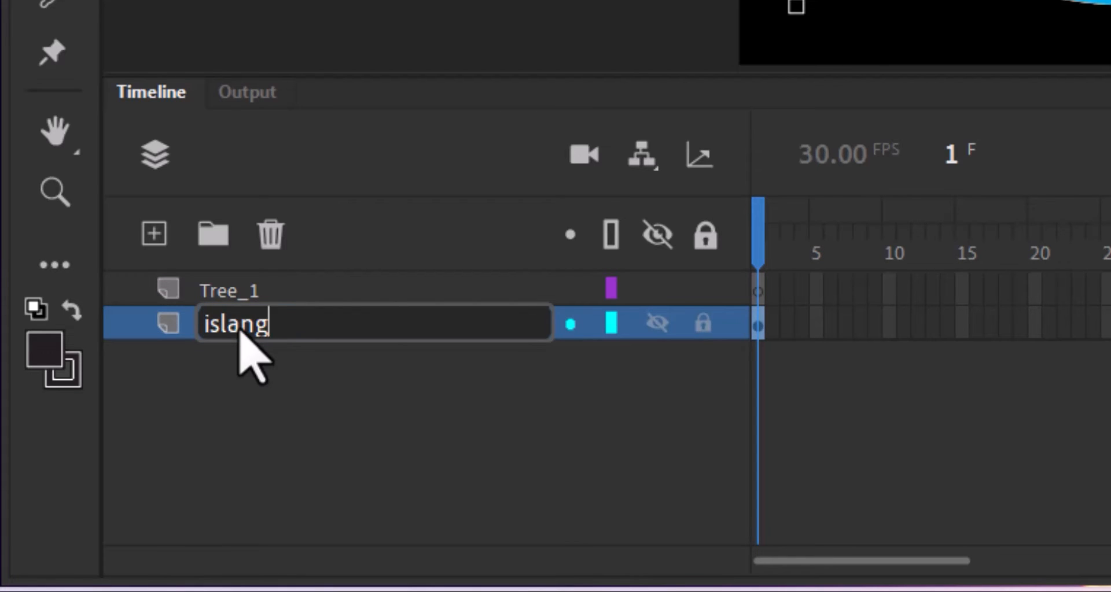
{"action": "key", "text": "BackSpace"}
{"action": "type", "text": "d"}
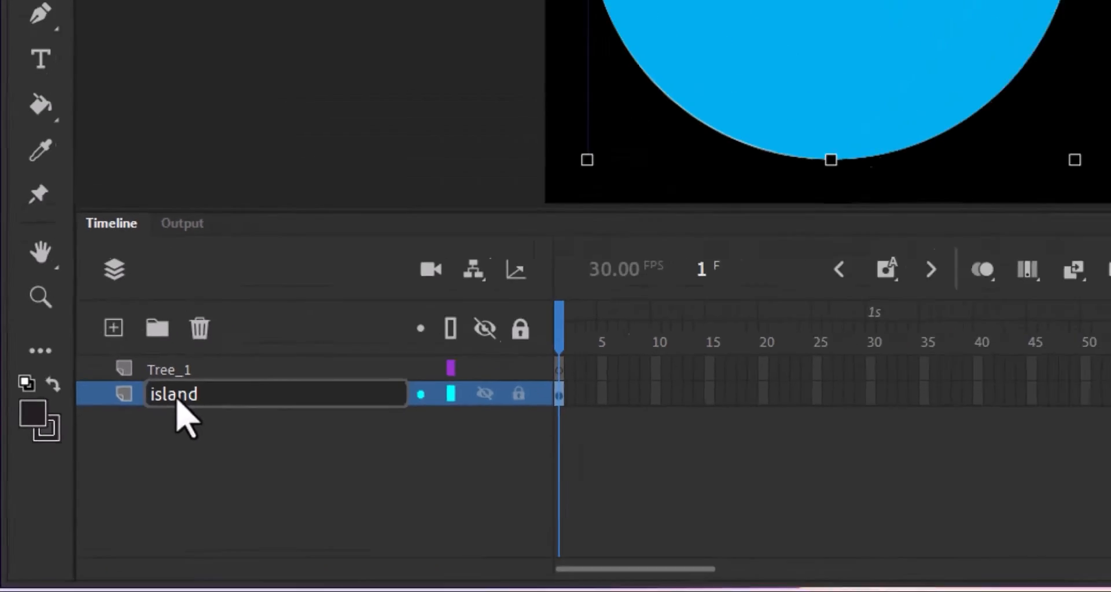
{"action": "key", "text": "Return"}
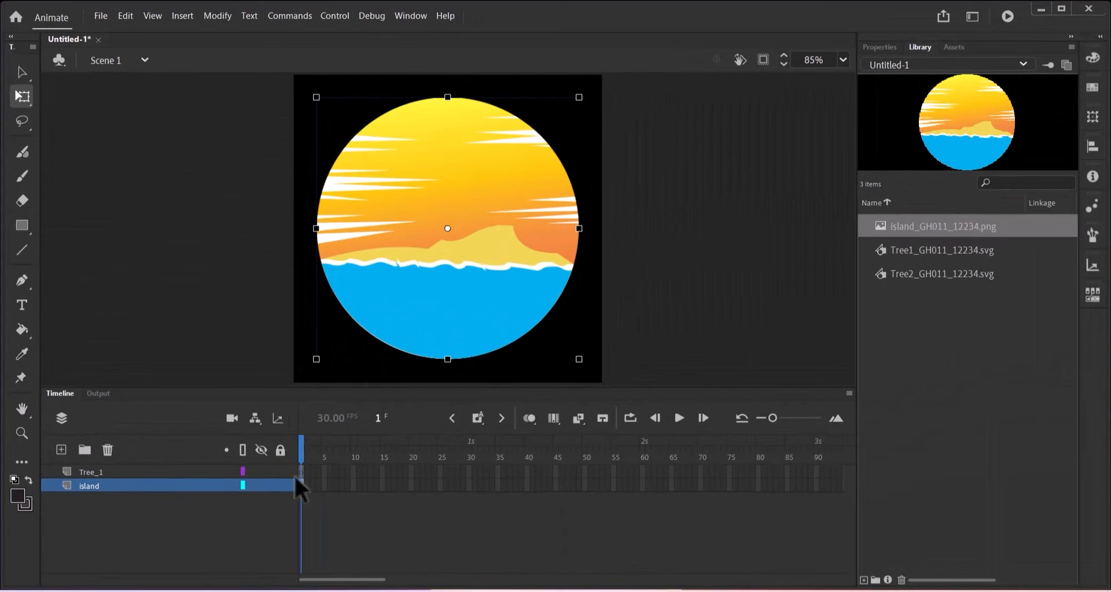
Place the Tree1 palm on the Tree_1 layer, set it on the island top, and shrink it slightly.
{"action": "left_click", "coordinate": [113, 475]}
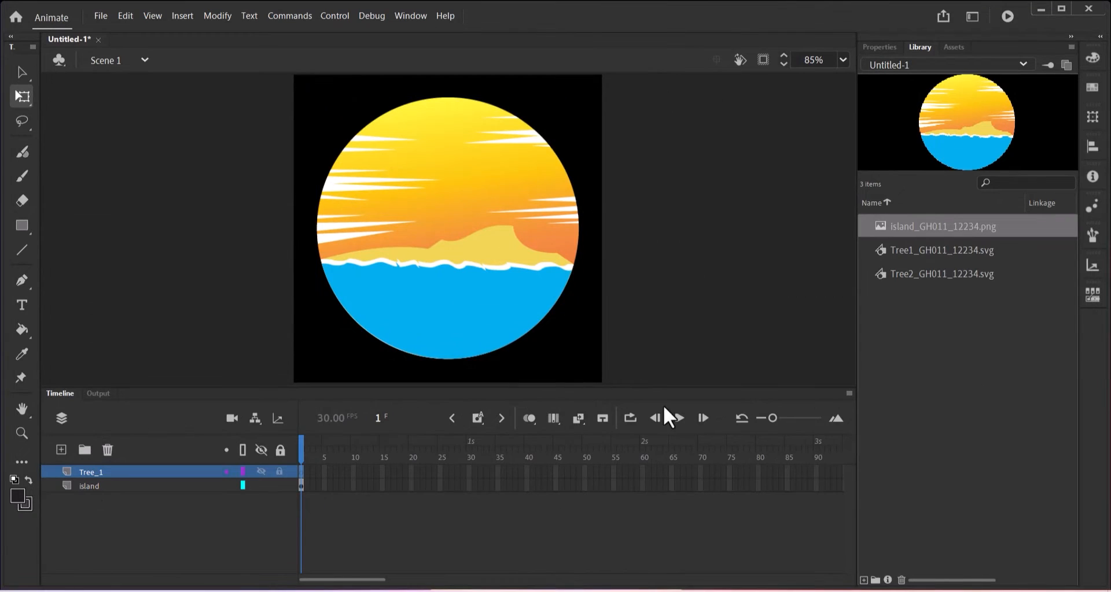
{"action": "left_click", "coordinate": [920, 255]}
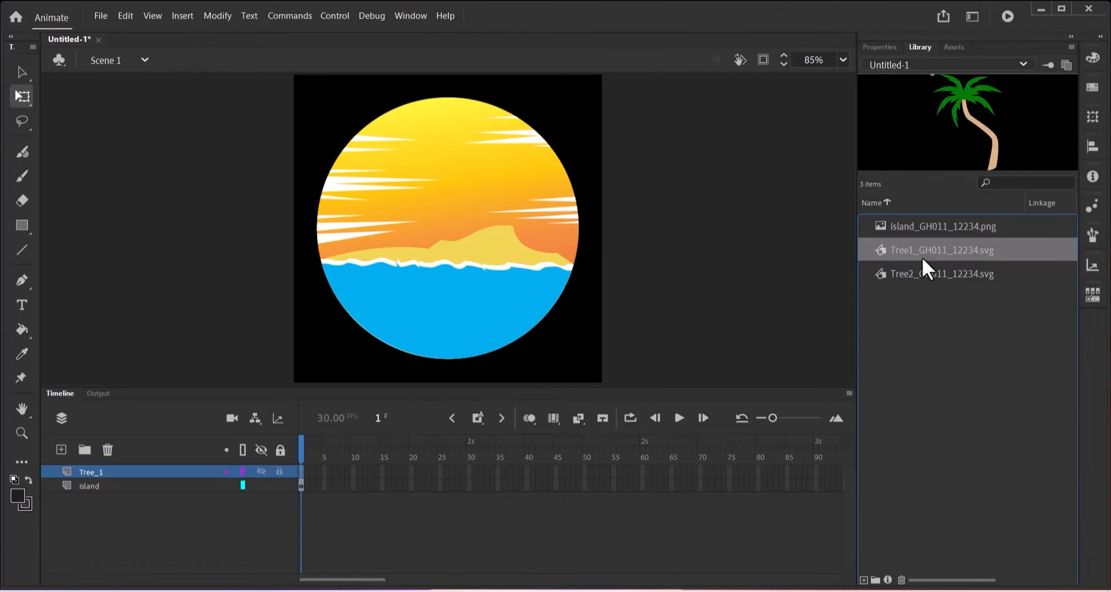
{"action": "left_click_drag", "start_coordinate": [925, 257], "coordinate": [451, 247]}
{"action": "left_click_drag", "start_coordinate": [483, 282], "coordinate": [469, 219]}
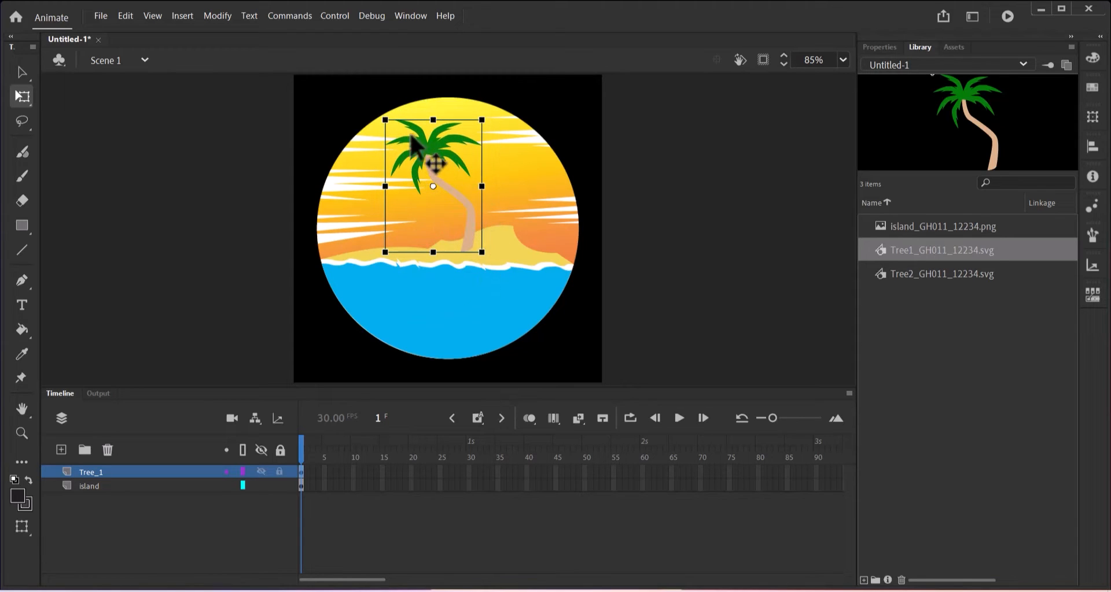
{"action": "left_click_drag", "start_coordinate": [391, 120], "coordinate": [394, 122]}
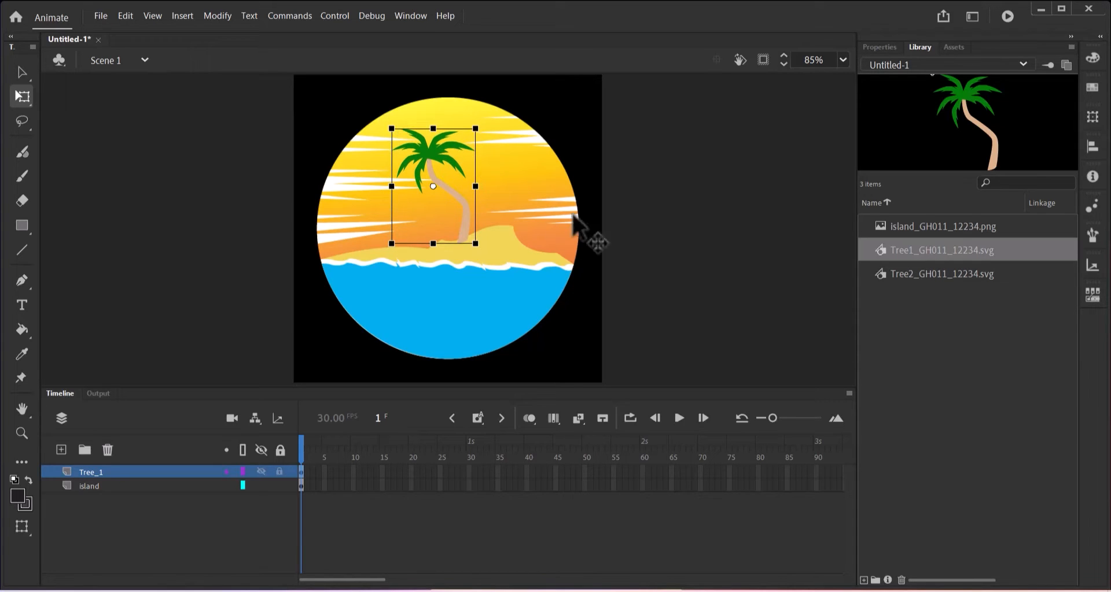
{"action": "left_click", "coordinate": [237, 530]}
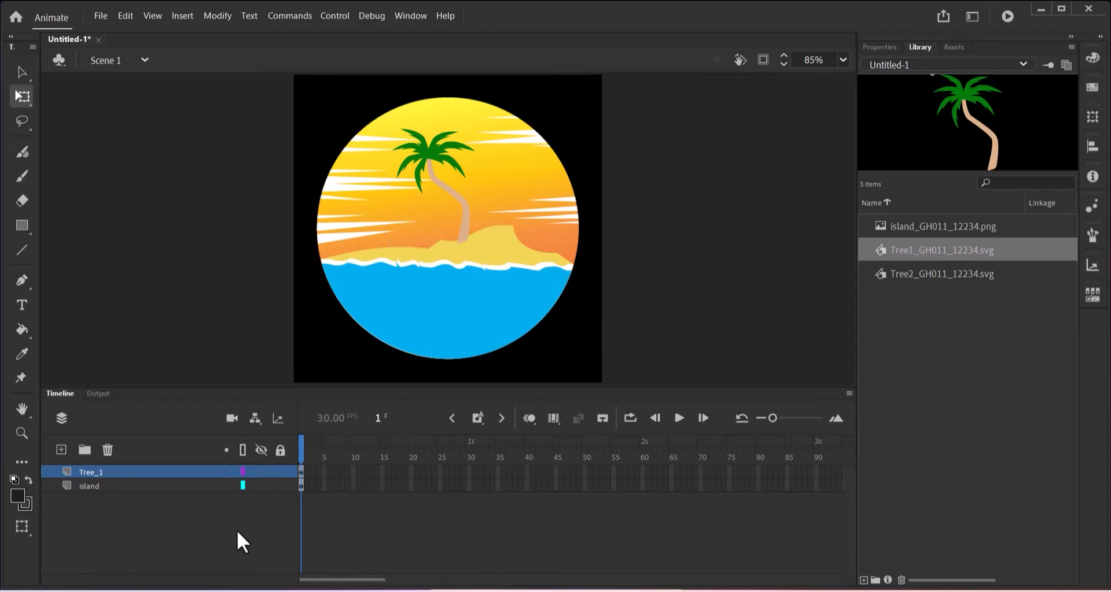
Add a new layer named Tree_2 above Tree_1.
{"action": "left_click", "coordinate": [58, 449]}
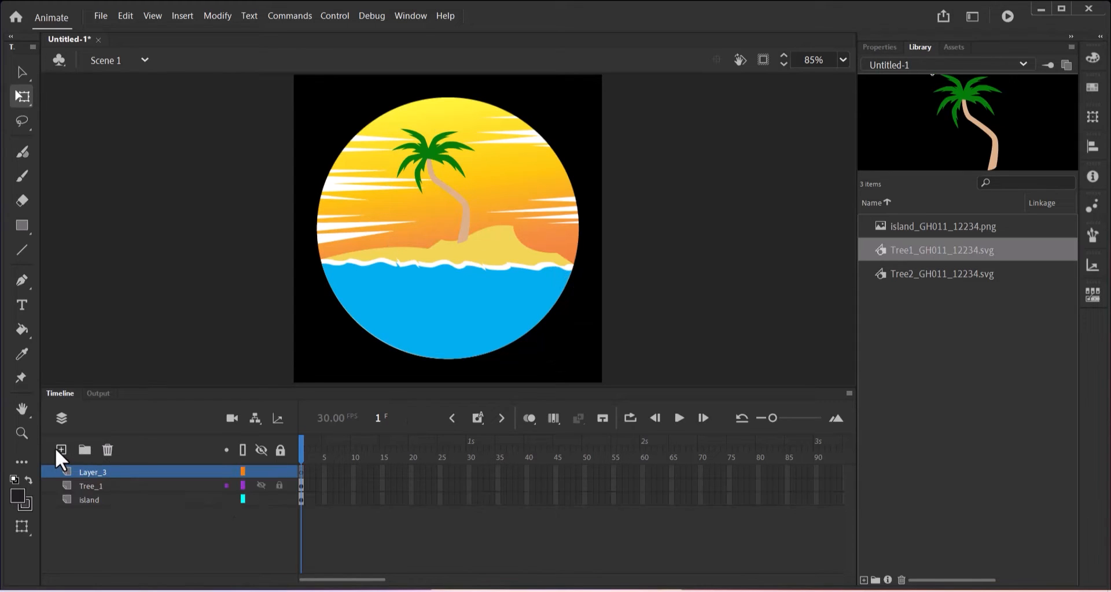
{"action": "double_click", "coordinate": [89, 470]}
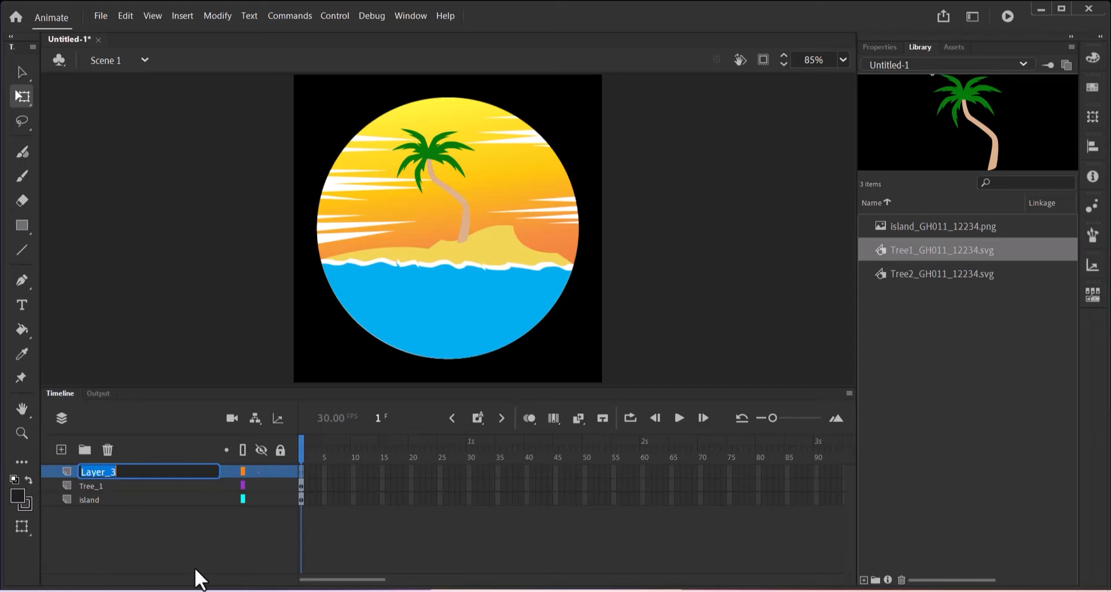
{"action": "type", "text": "Tree_2"}
{"action": "key", "text": "Return"}
Place the Tree2 palm beside the first on the island and nudge both palms into position.
{"action": "left_click", "coordinate": [936, 275]}
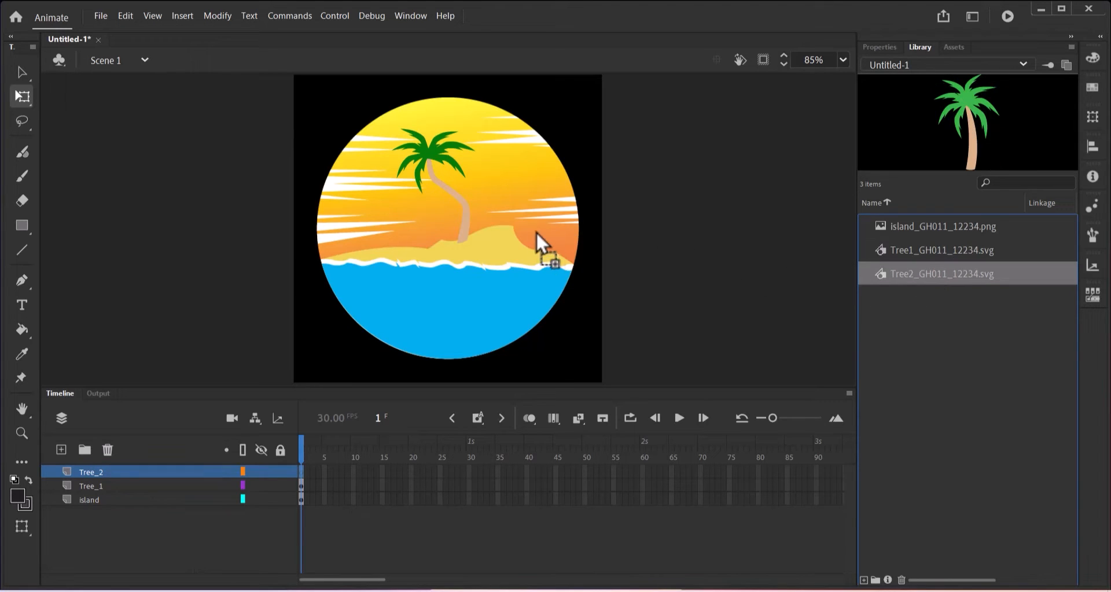
{"action": "left_click_drag", "start_coordinate": [536, 232], "coordinate": [504, 211]}
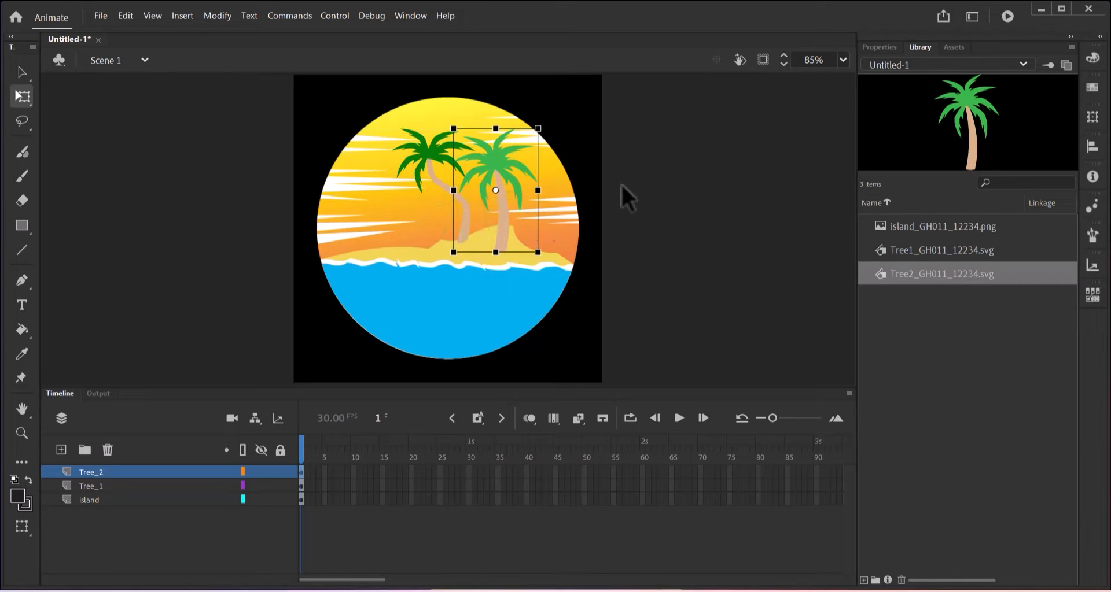
{"action": "left_click_drag", "start_coordinate": [501, 215], "coordinate": [495, 216]}
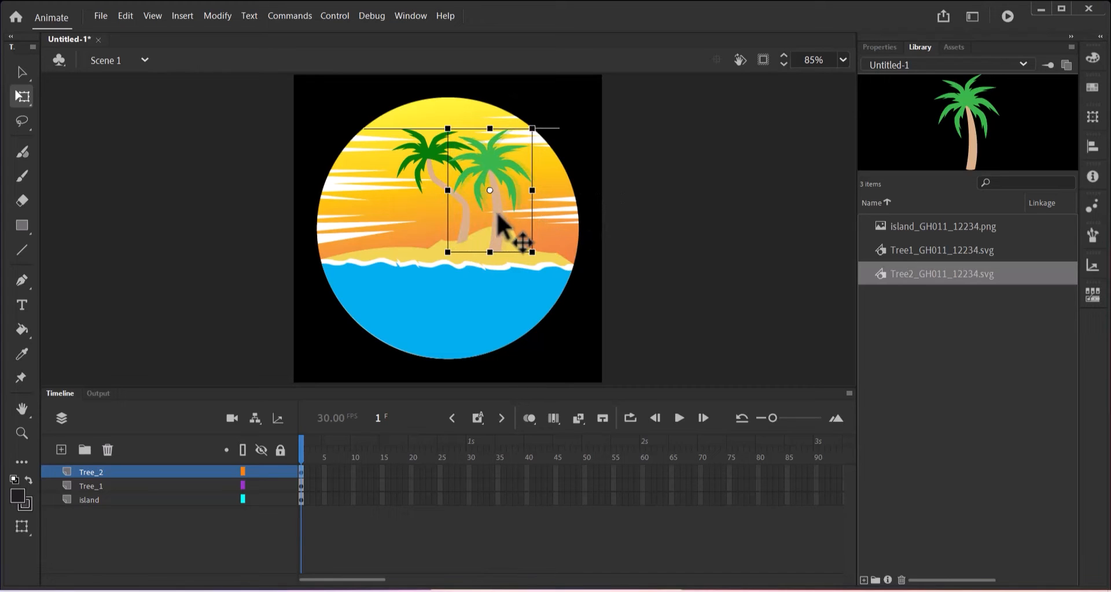
{"action": "left_click", "coordinate": [634, 228]}
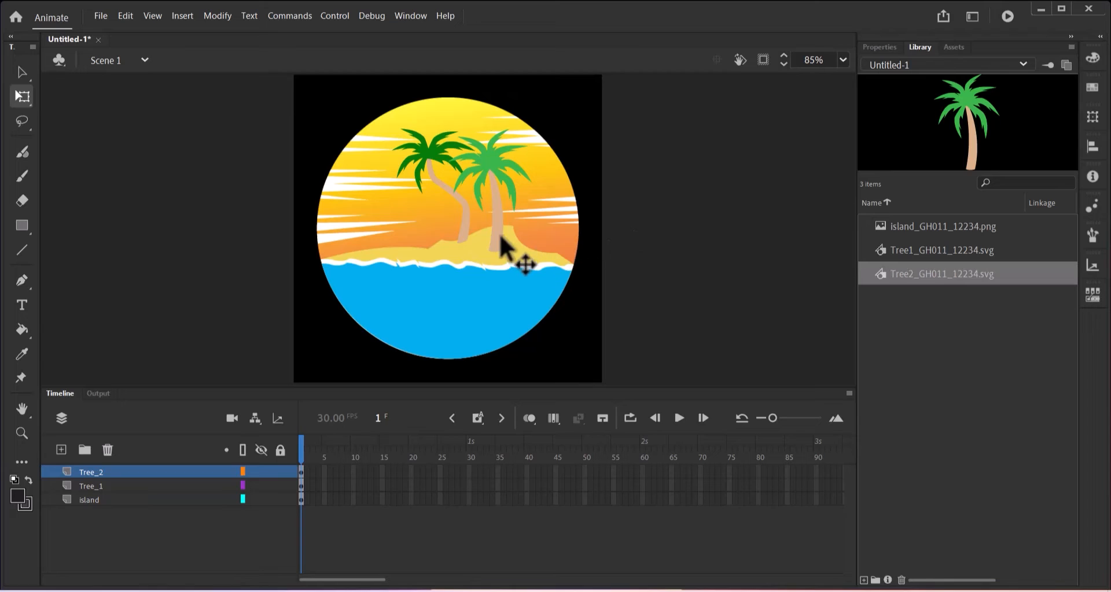
{"action": "left_click", "coordinate": [496, 209]}
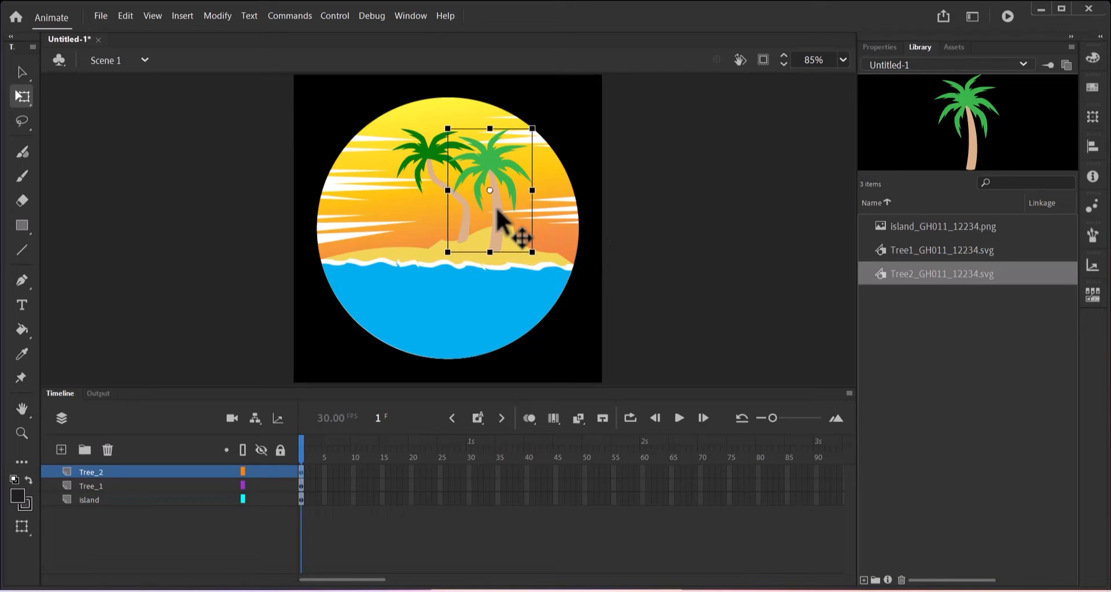
{"action": "left_click_drag", "start_coordinate": [497, 210], "coordinate": [508, 212]}
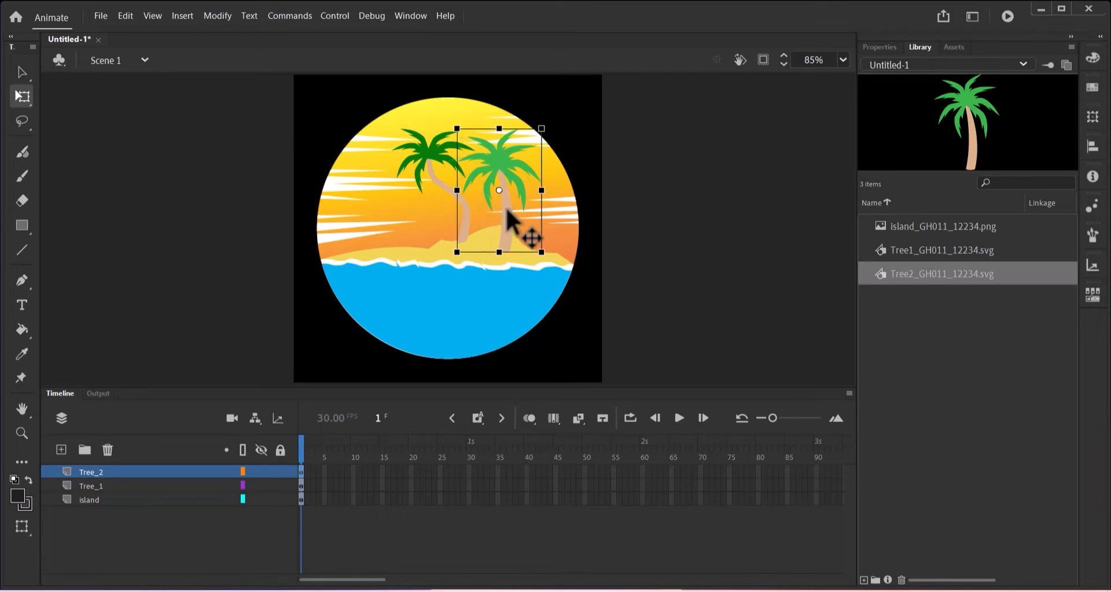
{"action": "left_click", "coordinate": [461, 220]}
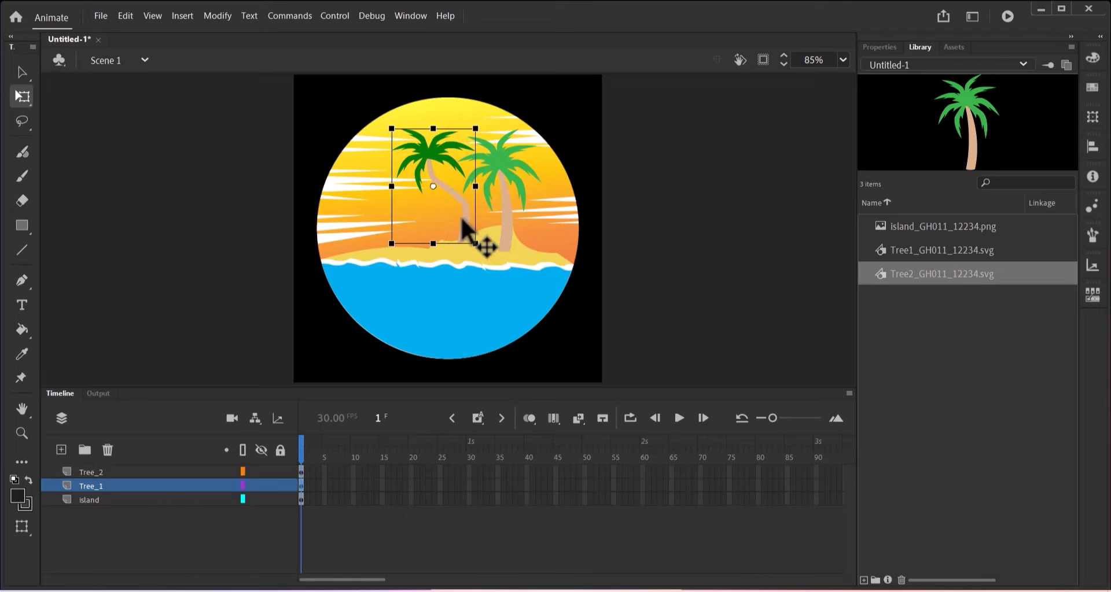
{"action": "key", "text": "Right"}
{"action": "key", "text": "Right"}
{"action": "key", "text": "Right"}
{"action": "key", "text": "Right"}
{"action": "key", "text": "Right"}
{"action": "key", "text": "Right"}
{"action": "key", "text": "Right"}
{"action": "key", "text": "Right"}
{"action": "key", "text": "Right"}
{"action": "key", "text": "Right"}
{"action": "key", "text": "Right"}
{"action": "key", "text": "Right"}
{"action": "key", "text": "Right"}
{"action": "key", "text": "Right"}
{"action": "key", "text": "Right"}
{"action": "key", "text": "Right"}
{"action": "key", "text": "Right"}
{"action": "key", "text": "Right"}
{"action": "key", "text": "Right"}
{"action": "key", "text": "Right"}
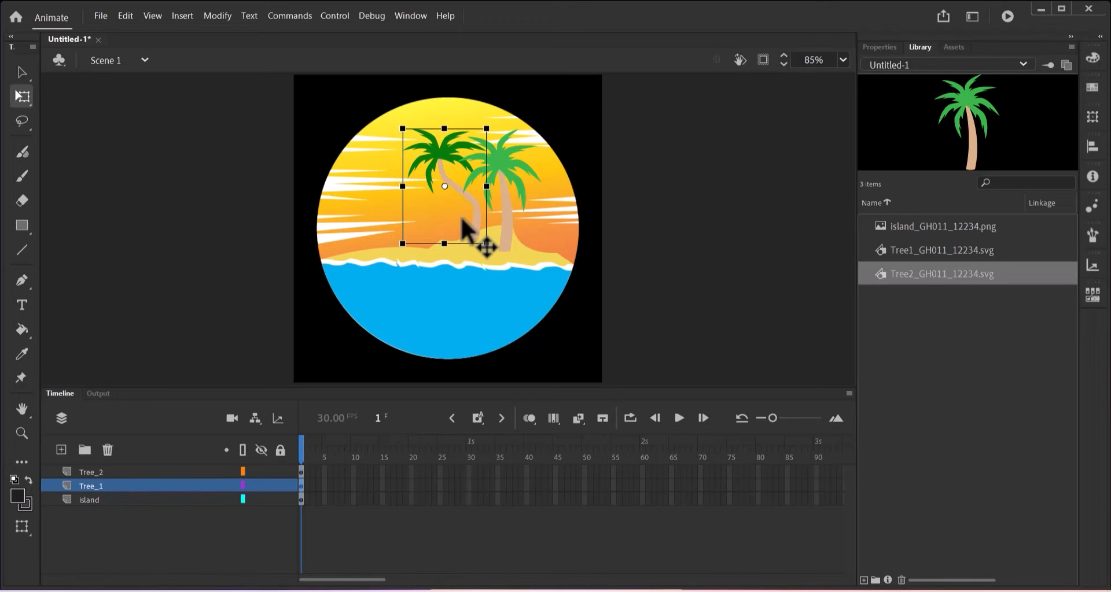
{"action": "left_click", "coordinate": [702, 211]}
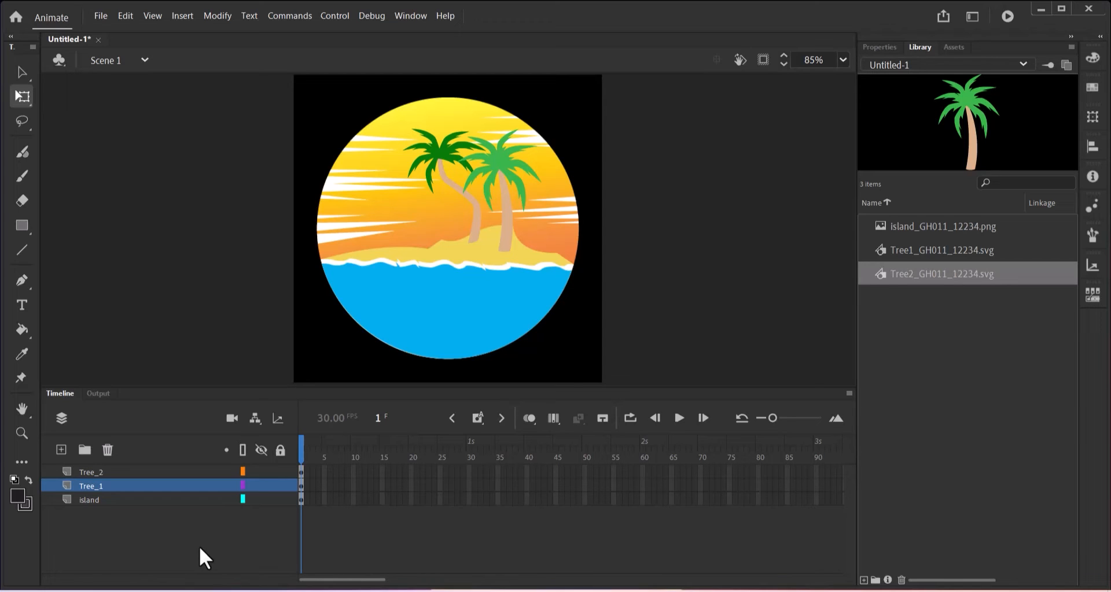
{"action": "left_click", "coordinate": [960, 379]}
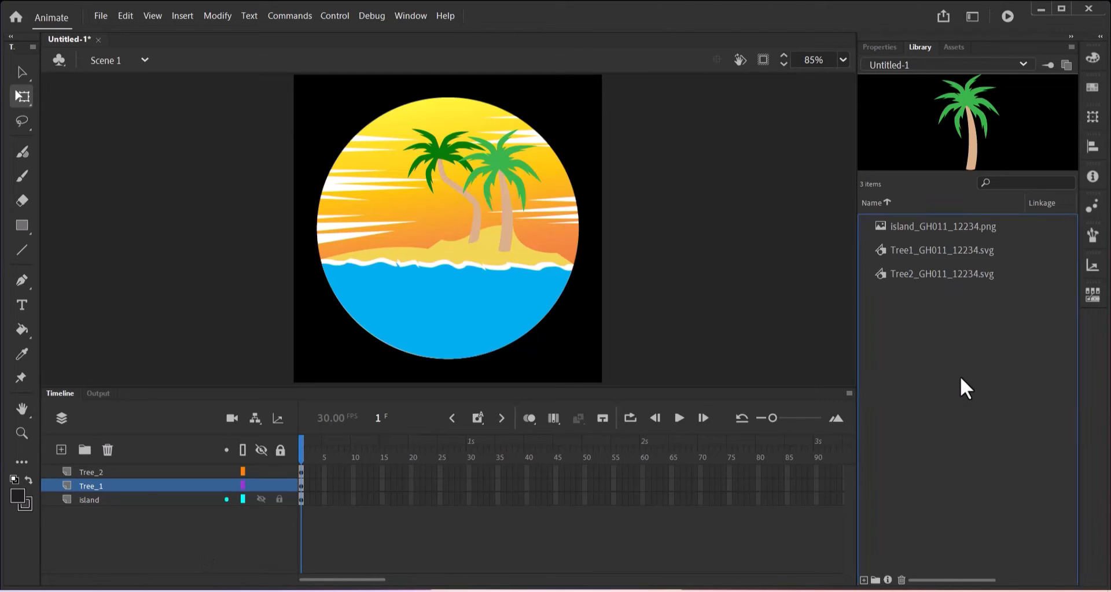
{"action": "left_click", "coordinate": [103, 19]}
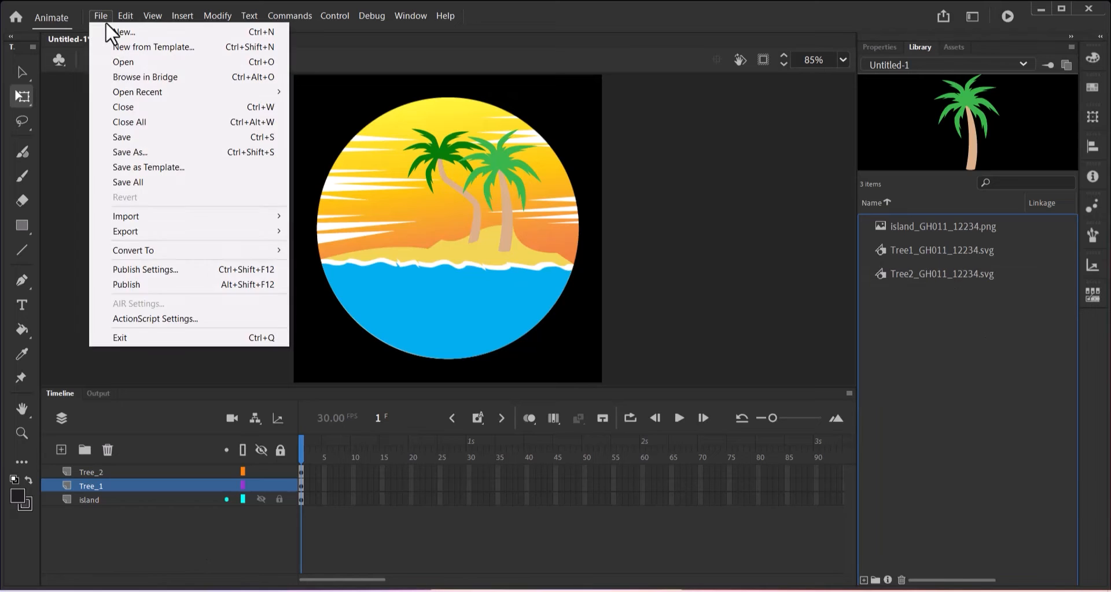
{"action": "mouse_move", "coordinate": [216, 223]}
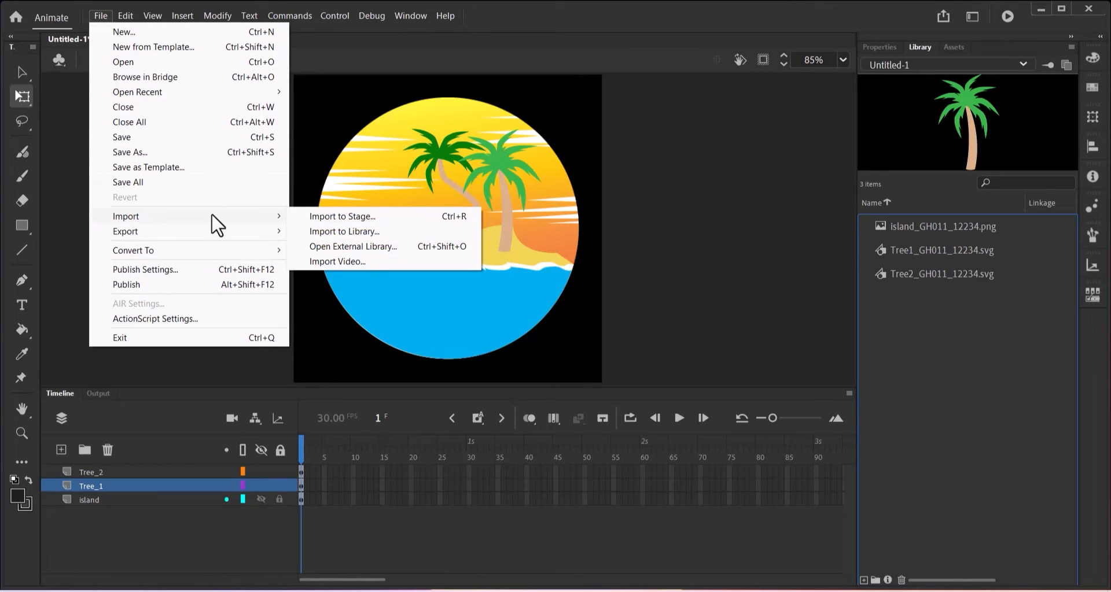
{"action": "left_click", "coordinate": [349, 231]}
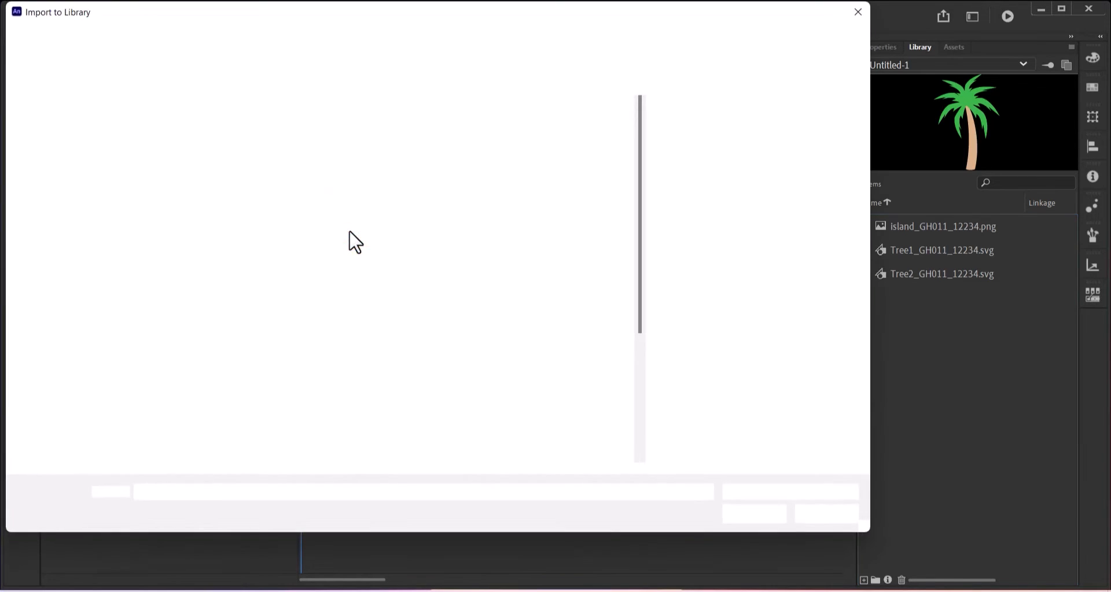
{"action": "left_click", "coordinate": [148, 424]}
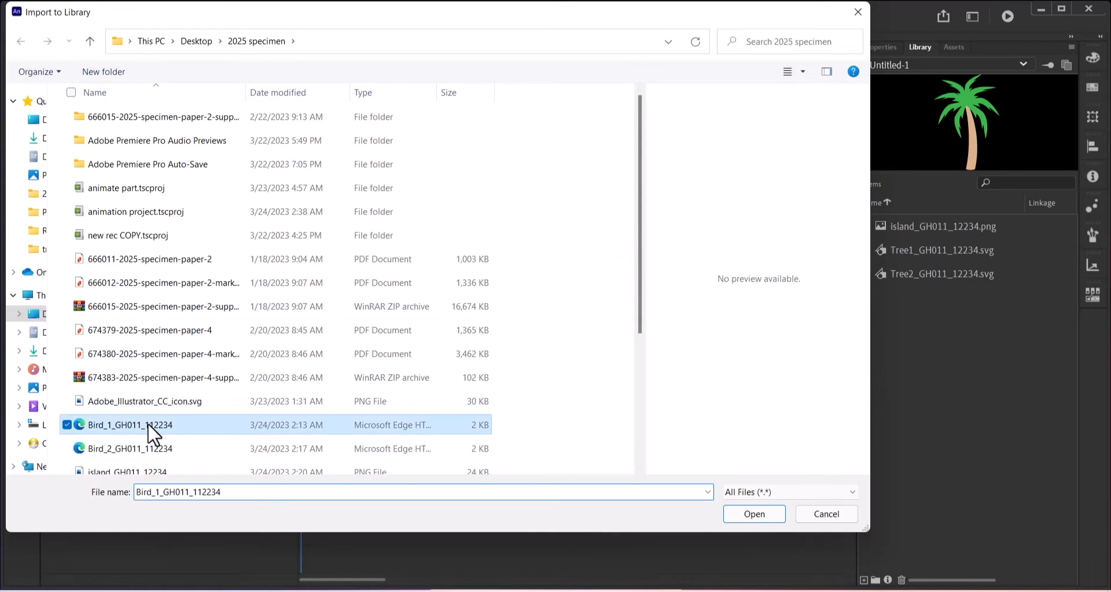
{"action": "left_click", "coordinate": [129, 455], "text": "ctrl"}
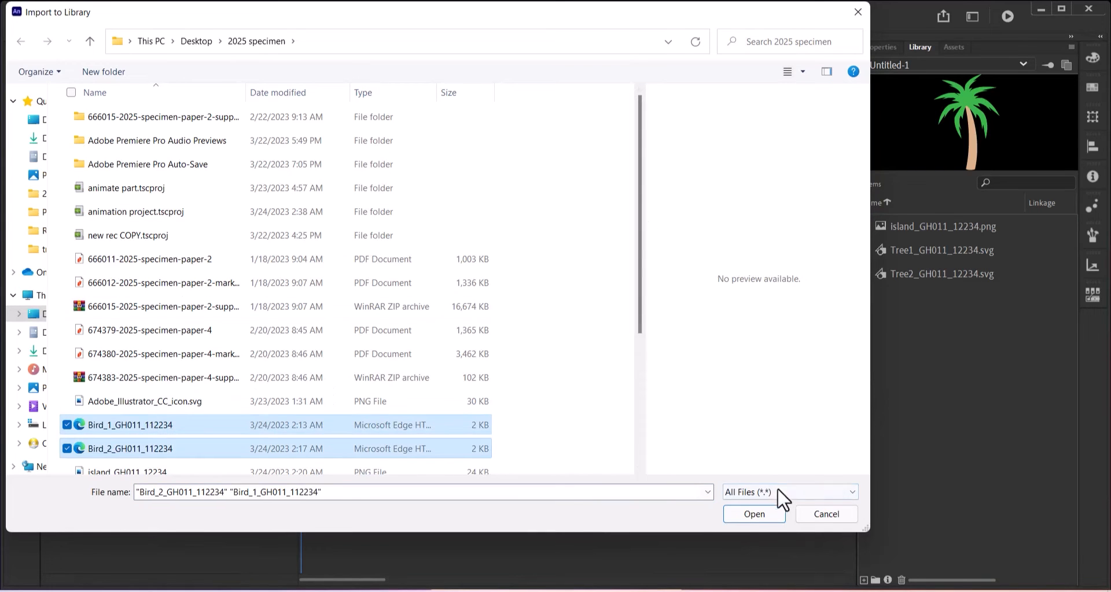
{"action": "left_click", "coordinate": [742, 512]}
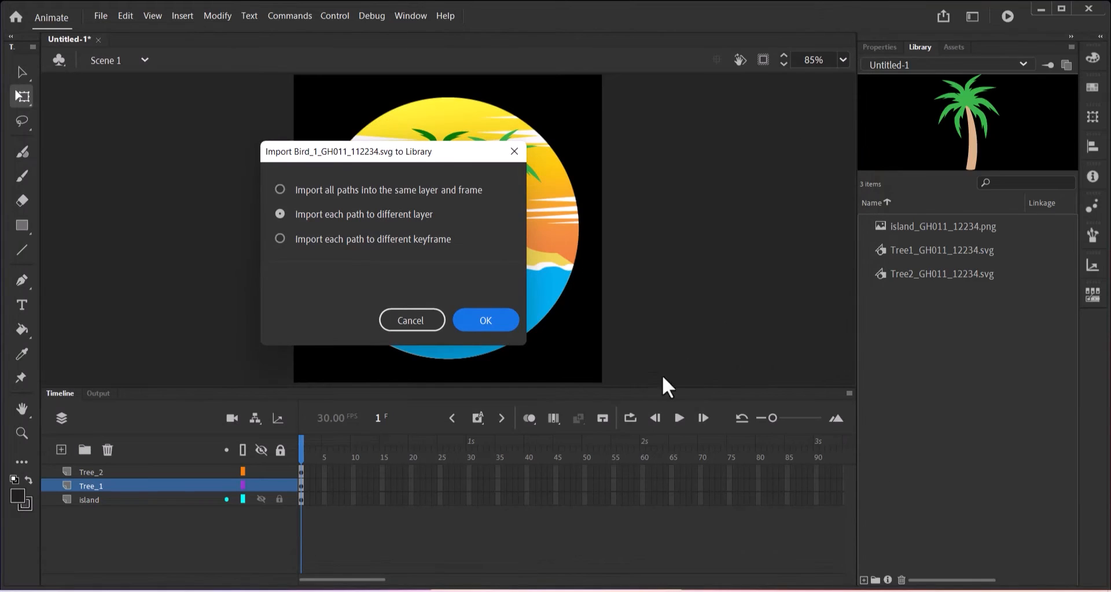
{"action": "left_click", "coordinate": [406, 194]}
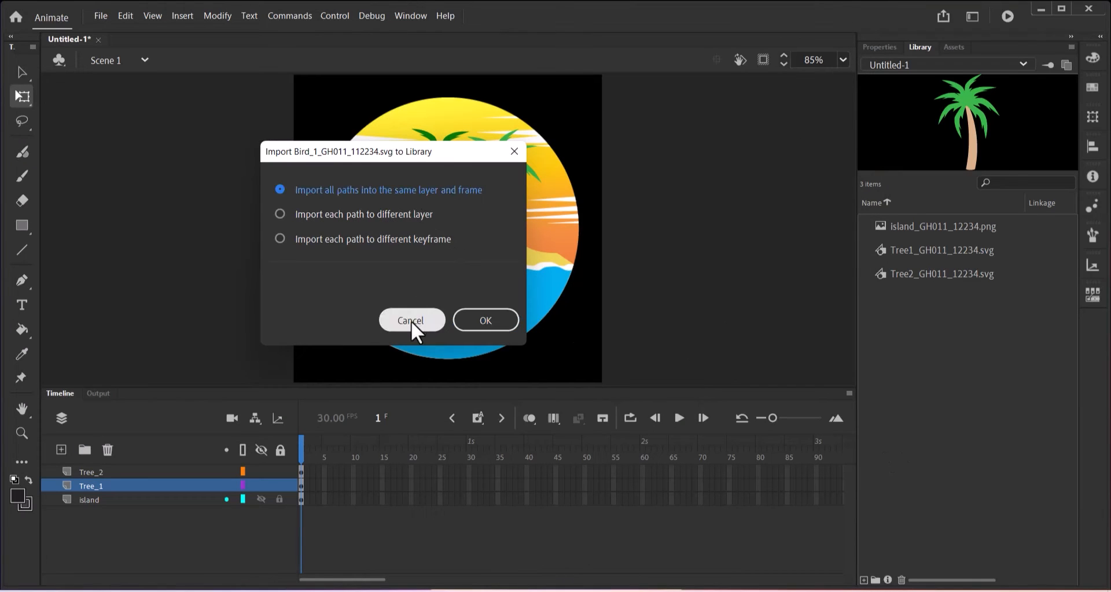
{"action": "left_click", "coordinate": [456, 318]}
{"action": "left_click", "coordinate": [367, 193]}
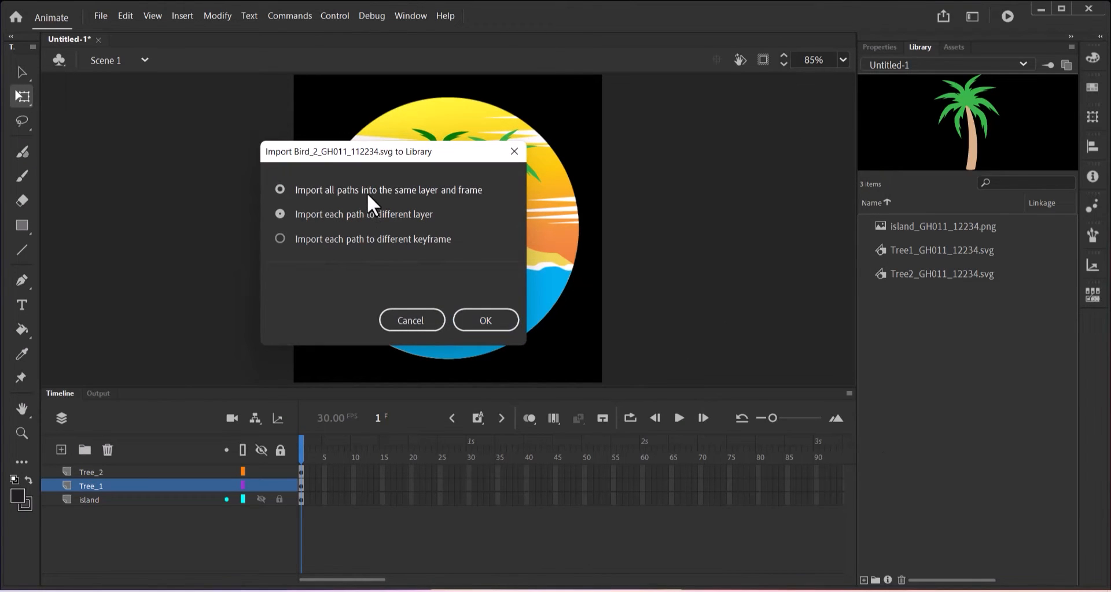
{"action": "left_click", "coordinate": [480, 320]}
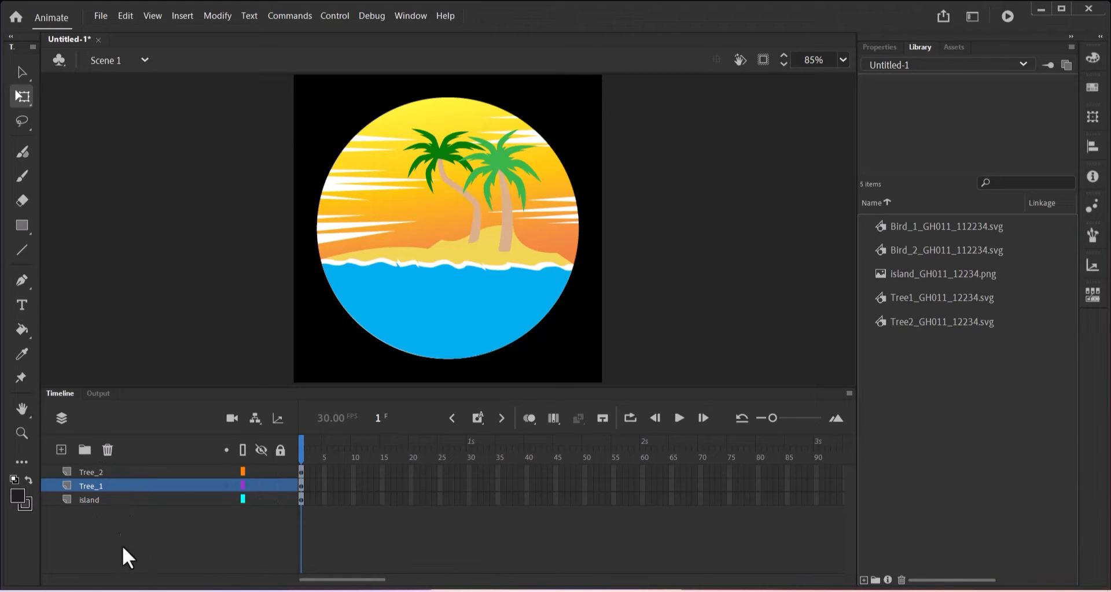
Create a layer named Flight and move it between the Tree_1 and island layers.
{"action": "left_click", "coordinate": [61, 450]}
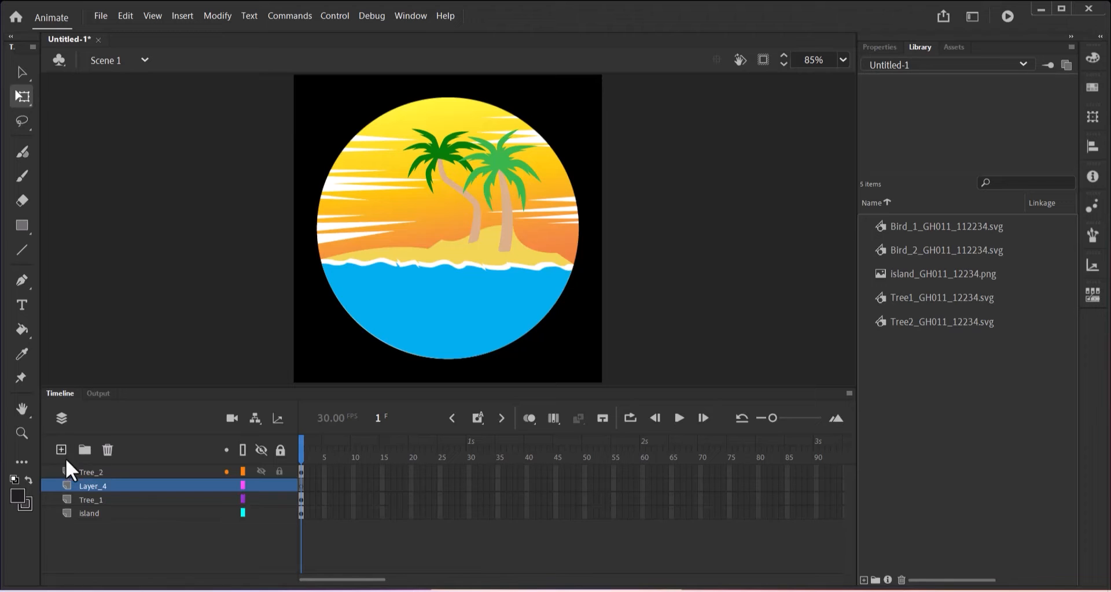
{"action": "double_click", "coordinate": [86, 486]}
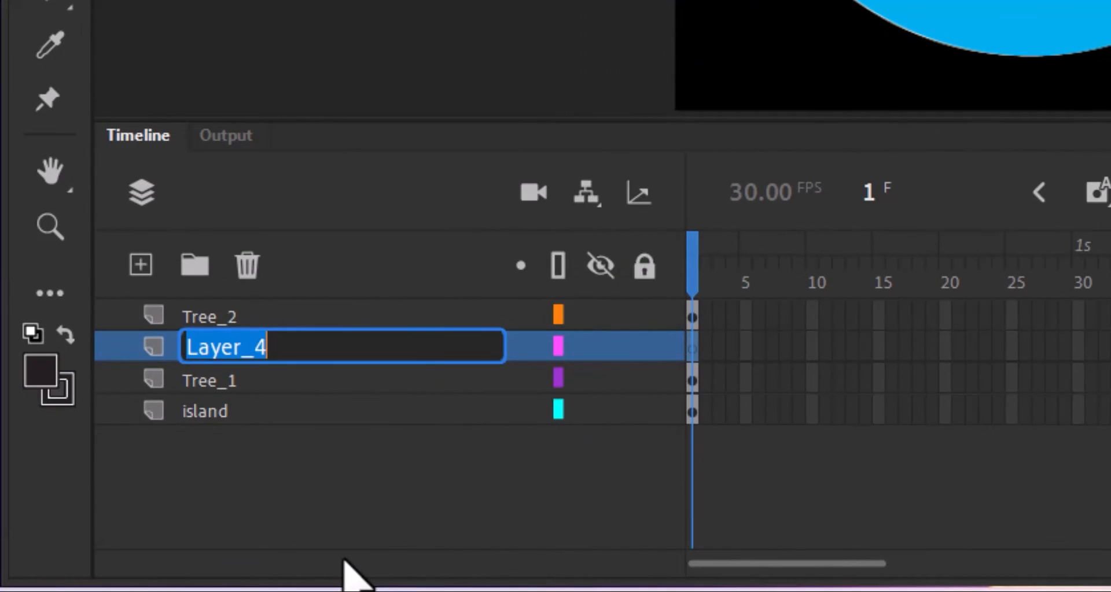
{"action": "type", "text": "Flight"}
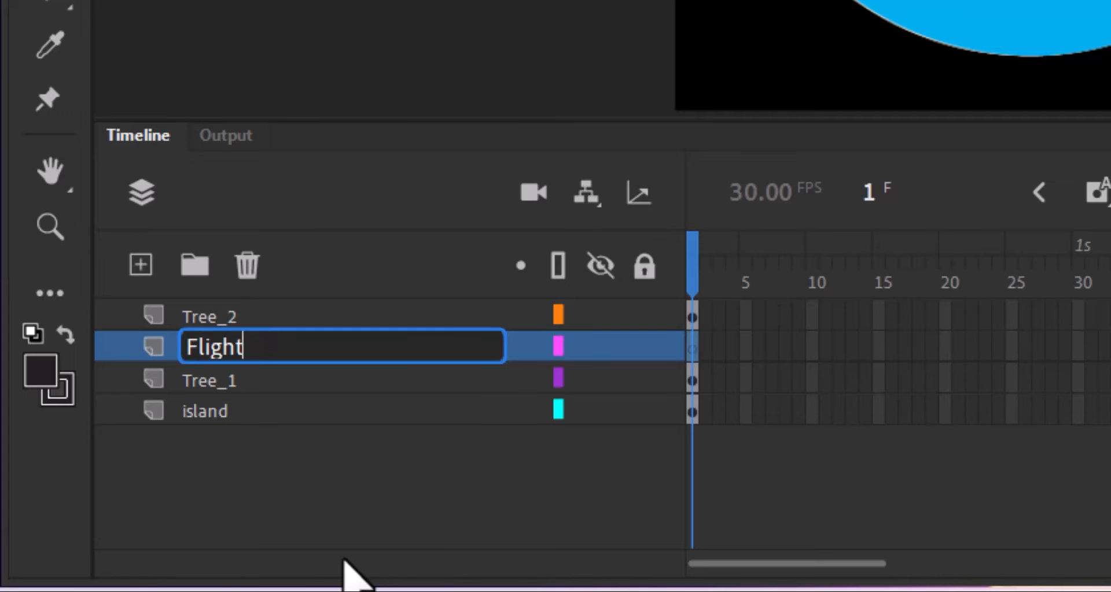
{"action": "key", "text": "Return"}
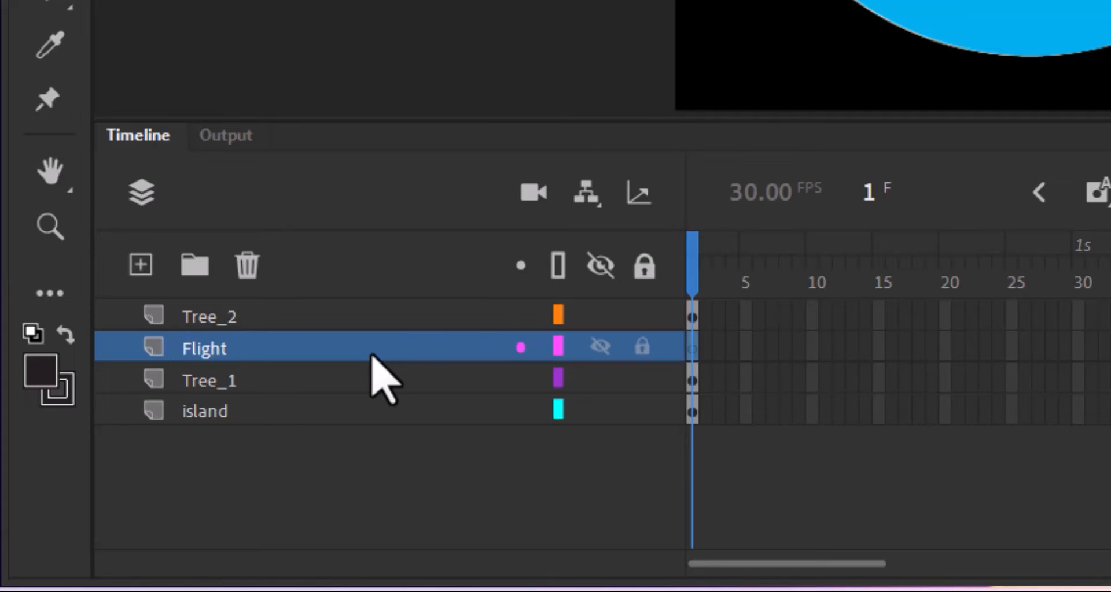
{"action": "left_click_drag", "start_coordinate": [372, 358], "coordinate": [371, 414]}
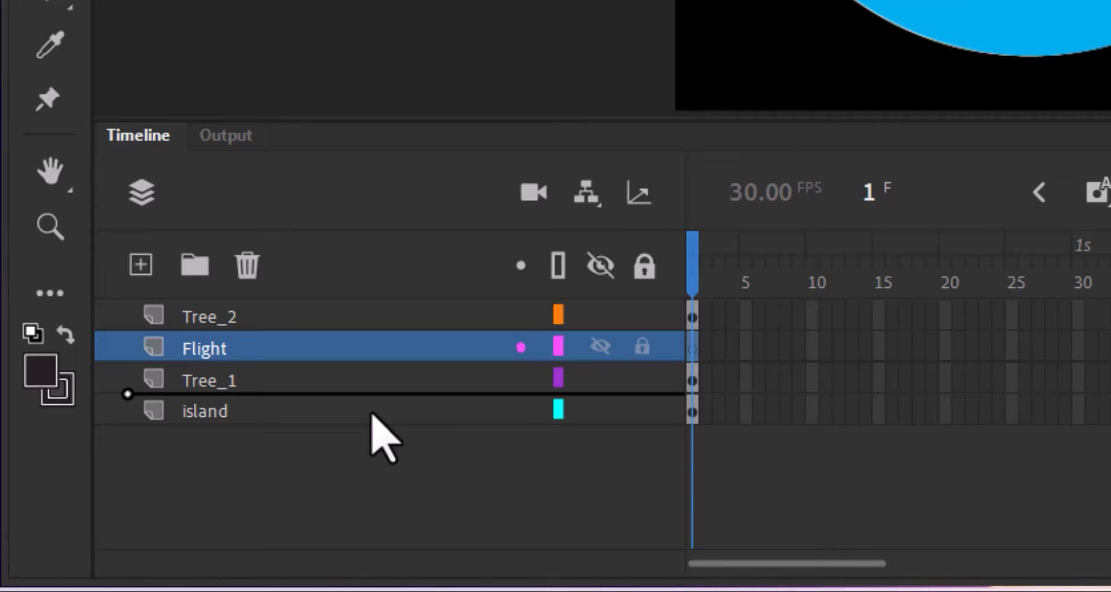
{"action": "left_click_drag", "start_coordinate": [371, 414], "coordinate": [371, 414]}
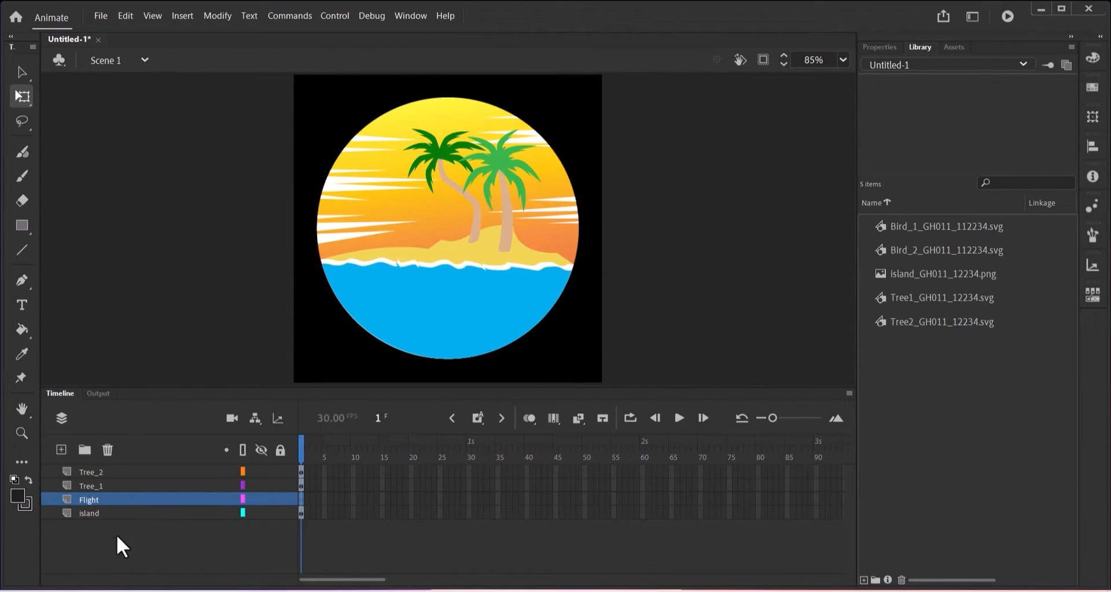
Add a new layer named path above the Flight layer.
{"action": "left_click", "coordinate": [61, 449]}
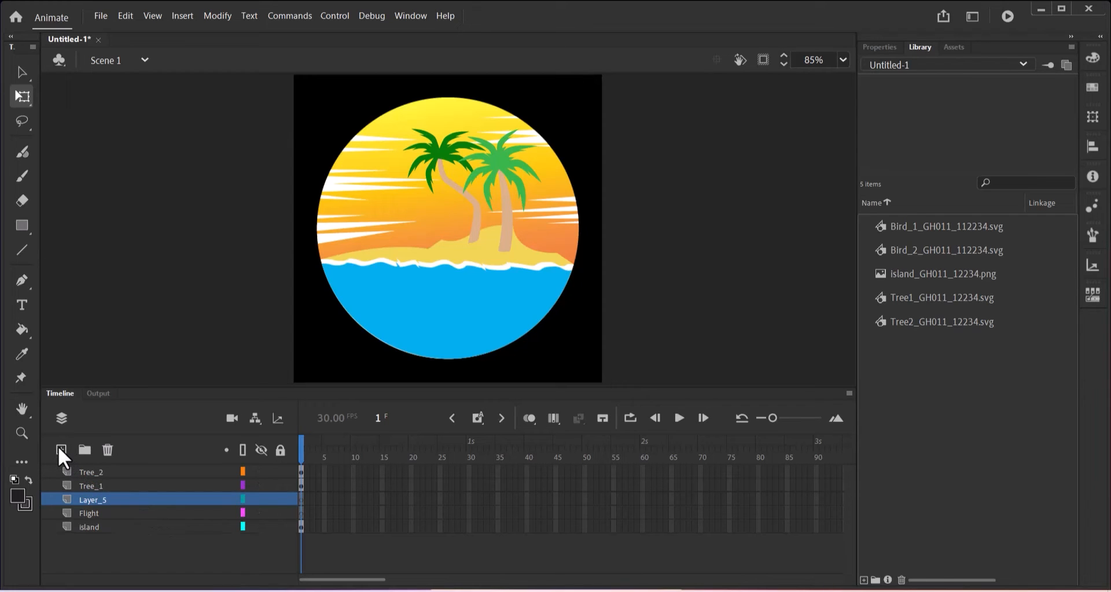
{"action": "double_click", "coordinate": [92, 500]}
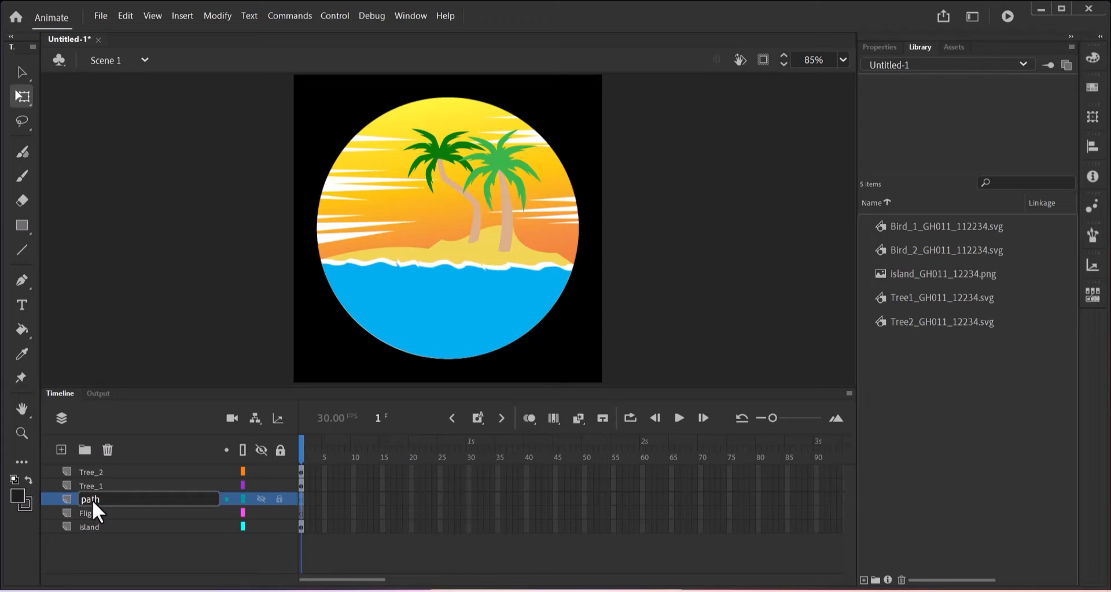
{"action": "key", "text": "Return"}
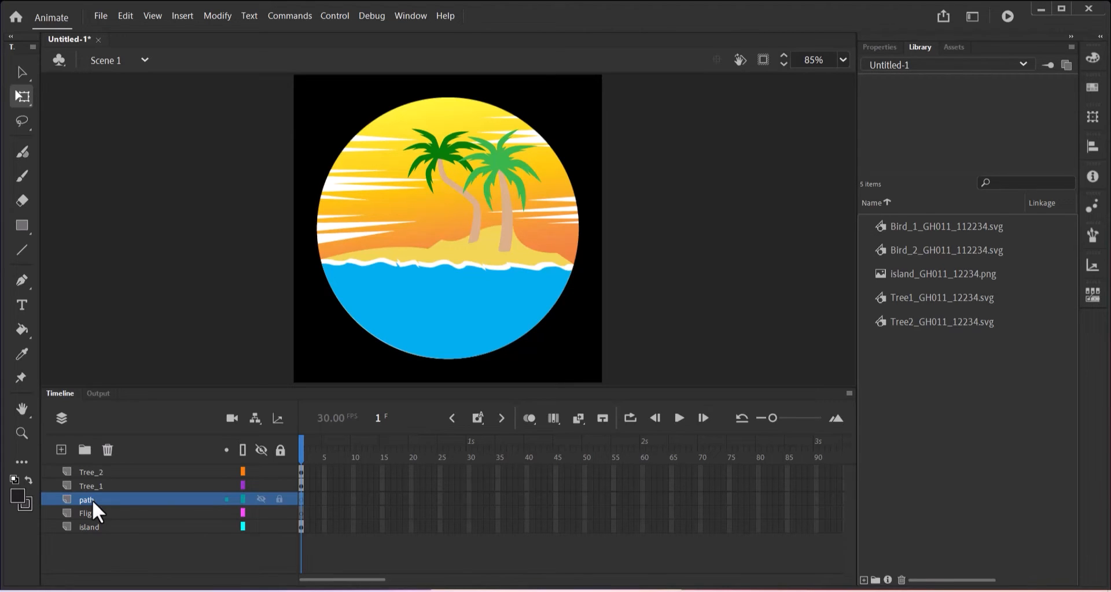
{"action": "left_click", "coordinate": [20, 282]}
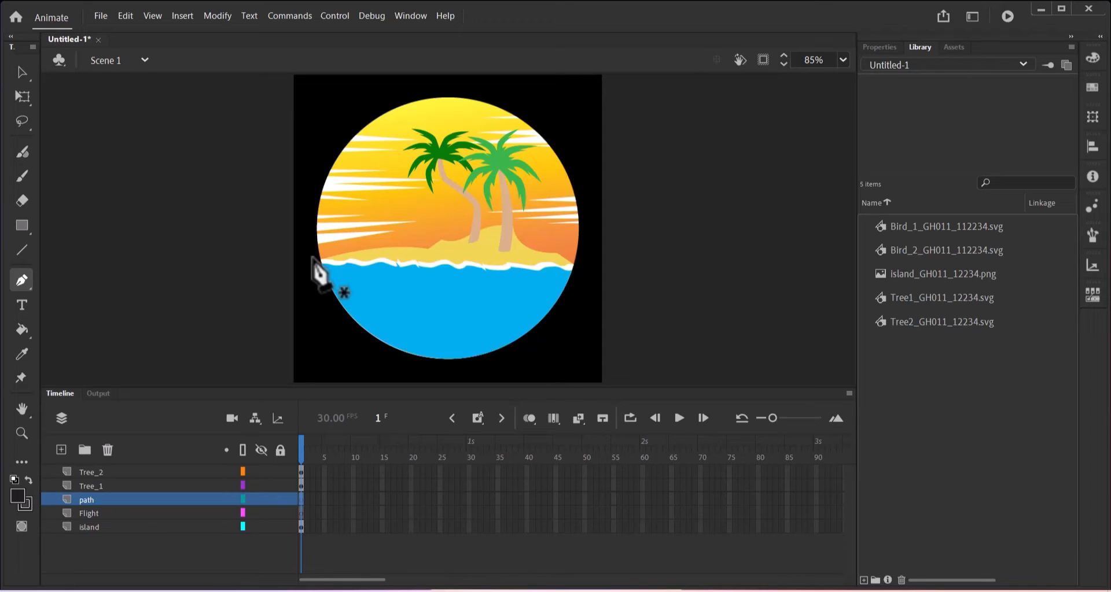
Draw a curved flight path from the island circle's left edge toward the upper right, then check the brief in Nitro Pro.
{"action": "left_click", "coordinate": [312, 258]}
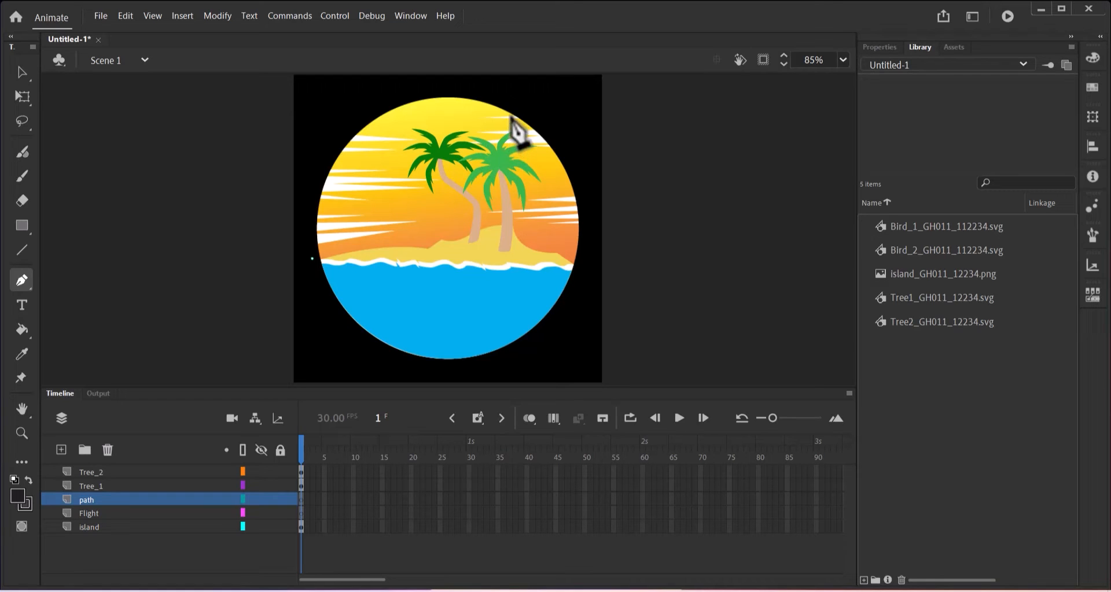
{"action": "left_click_drag", "start_coordinate": [511, 116], "coordinate": [651, 109]}
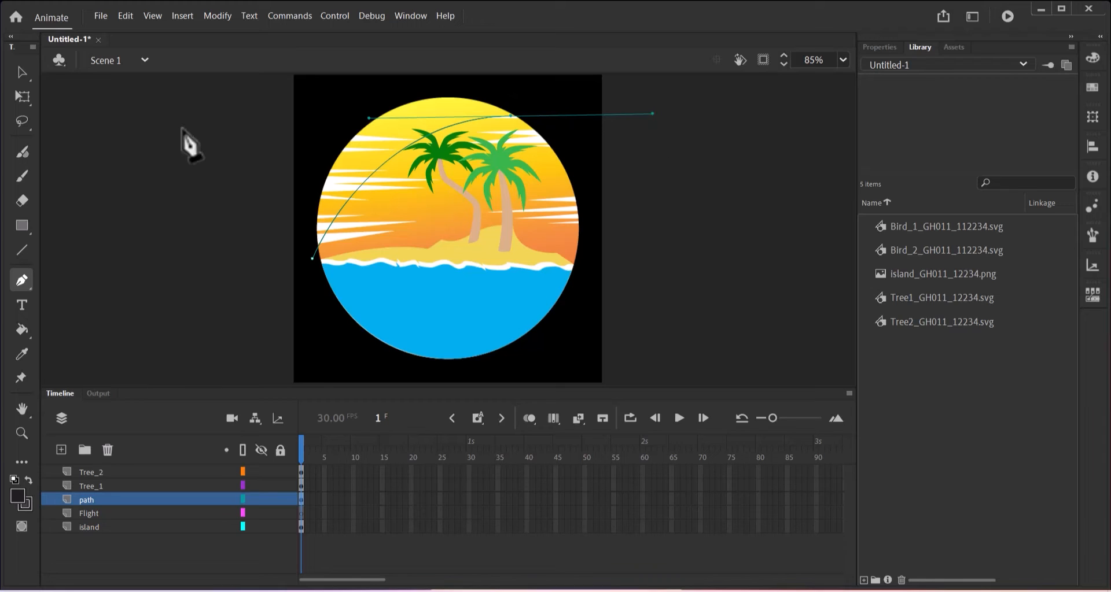
{"action": "left_click", "coordinate": [22, 72]}
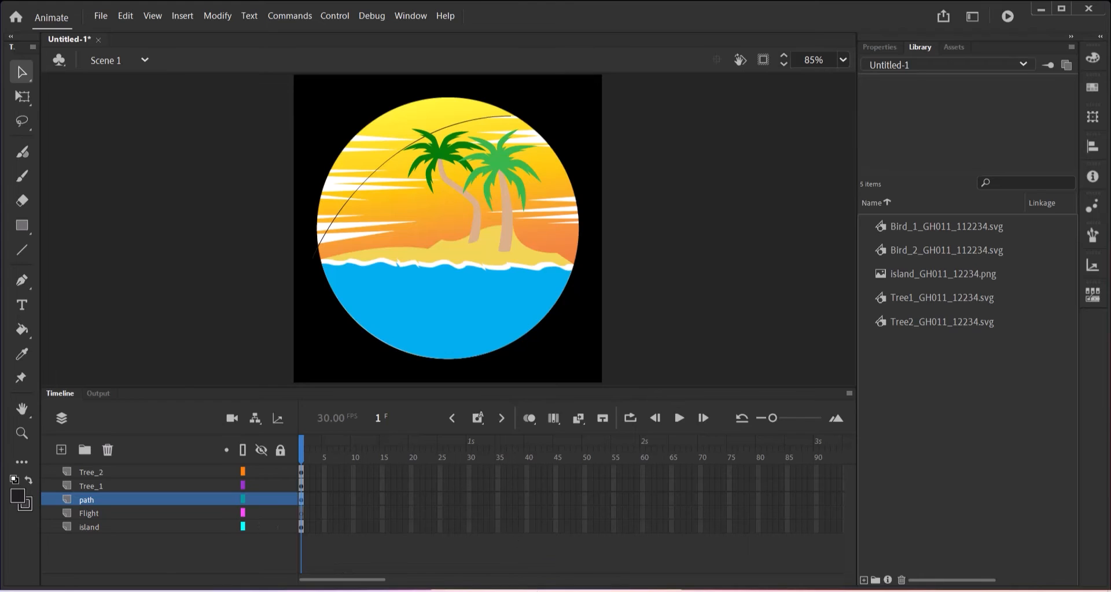
{"action": "left_click", "coordinate": [540, 591]}
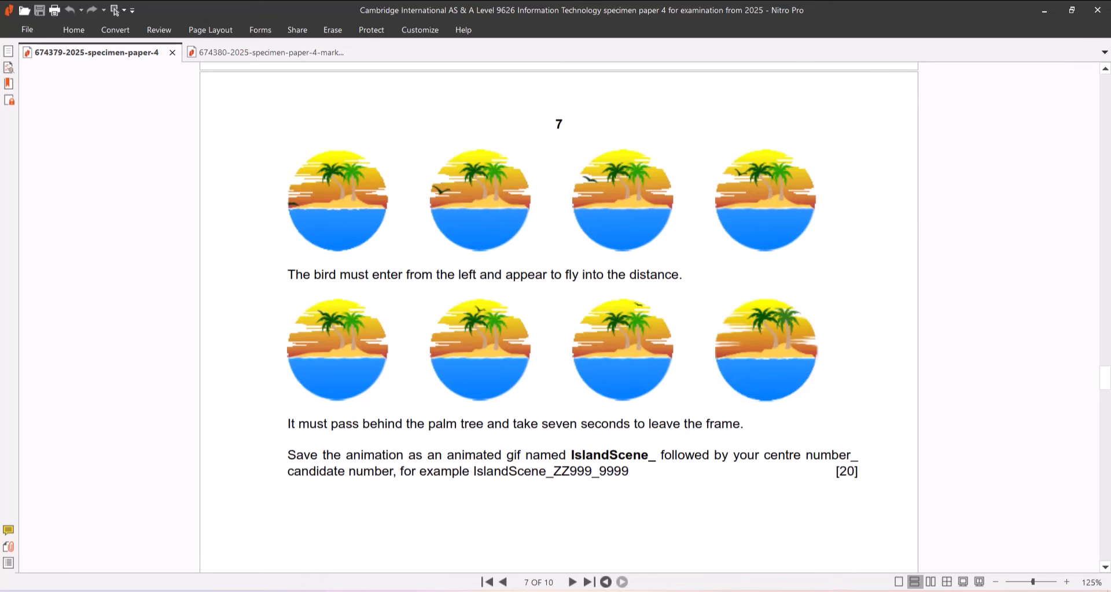
{"action": "left_click", "coordinate": [828, 591]}
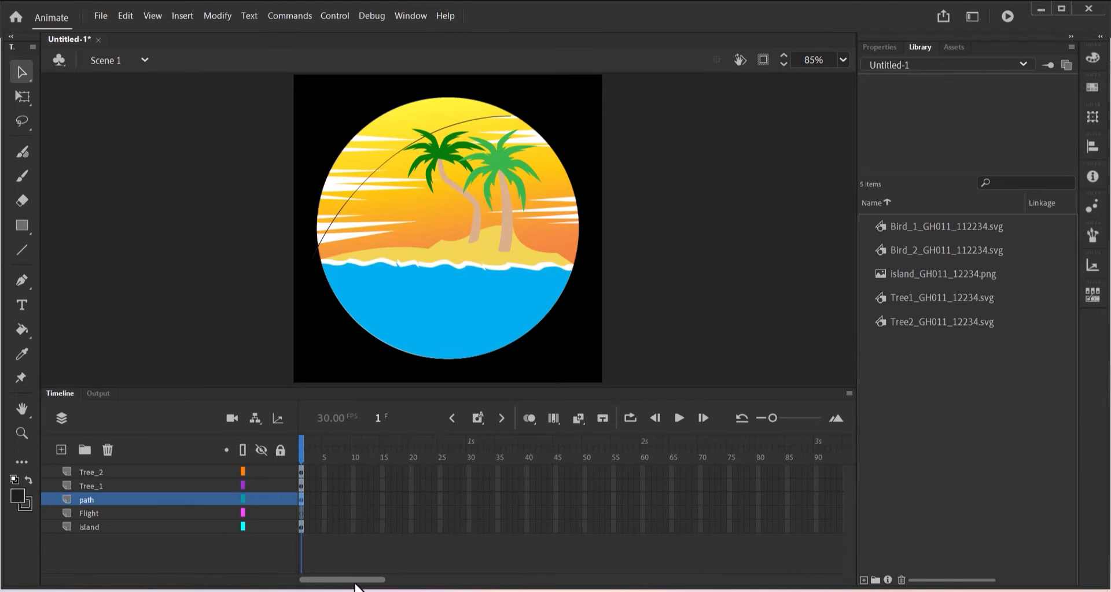
Enlarge the timeline's frame area, scroll to frame 210, and select it on the island layer.
{"action": "left_click_drag", "start_coordinate": [362, 585], "coordinate": [354, 585]}
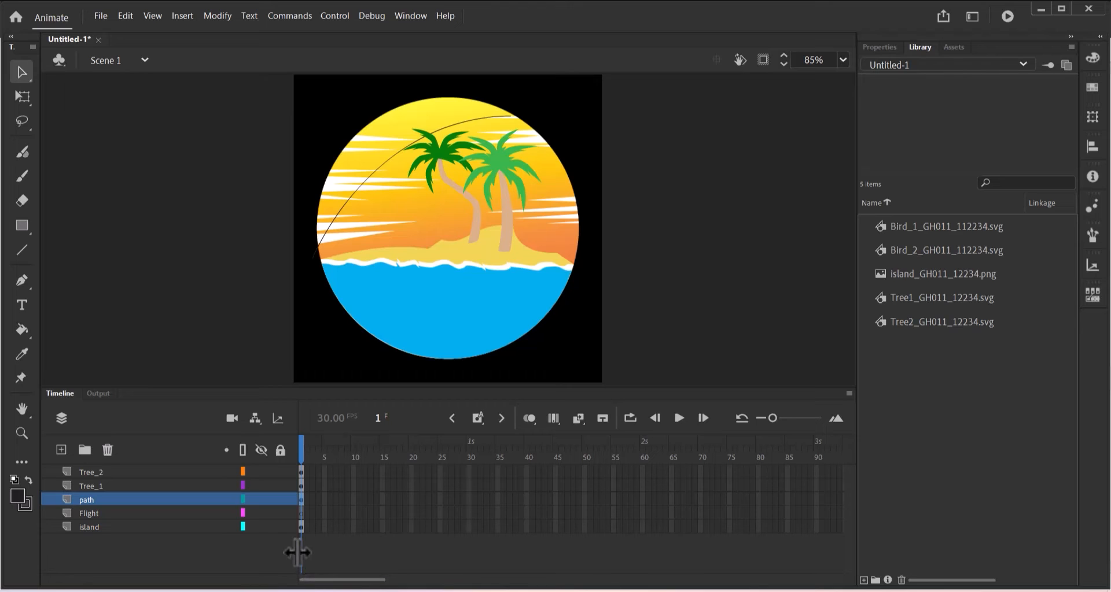
{"action": "left_click_drag", "start_coordinate": [297, 553], "coordinate": [182, 535]}
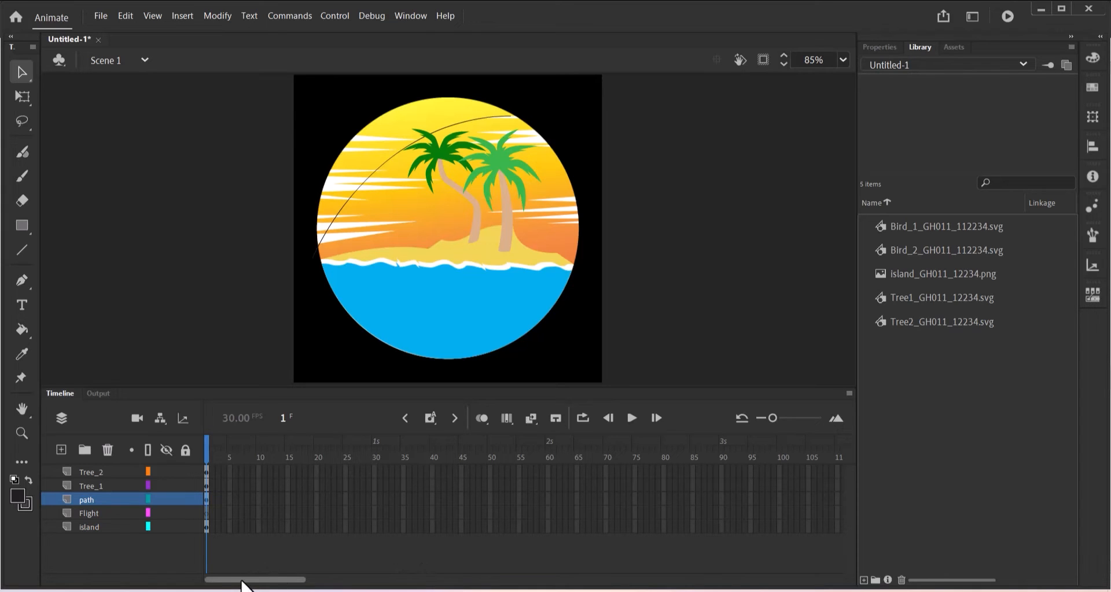
{"action": "left_click_drag", "start_coordinate": [242, 586], "coordinate": [255, 586]}
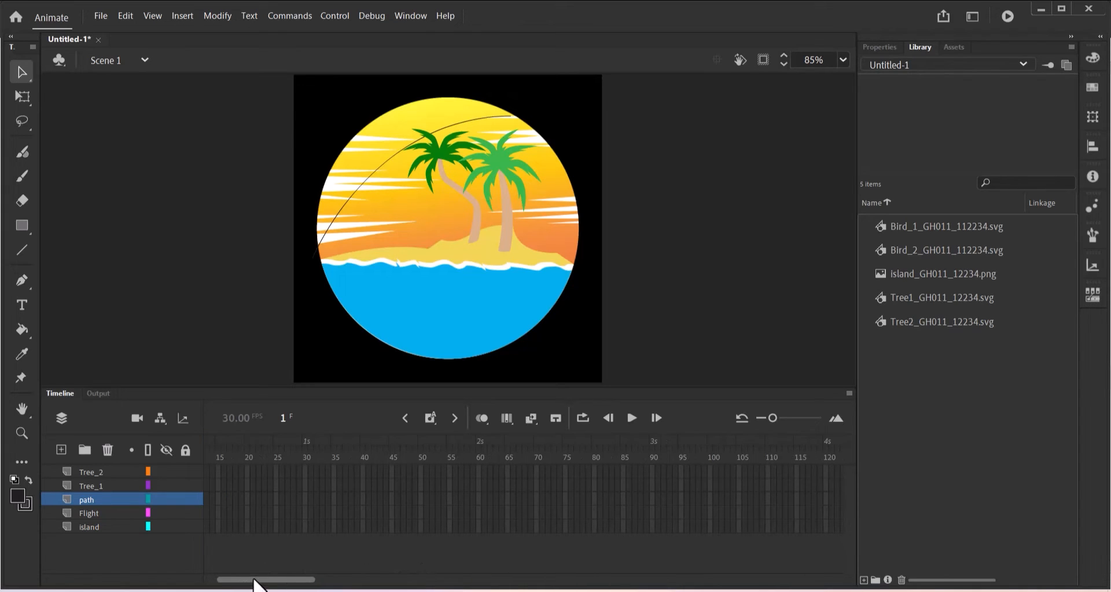
{"action": "left_click_drag", "start_coordinate": [255, 580], "coordinate": [384, 580]}
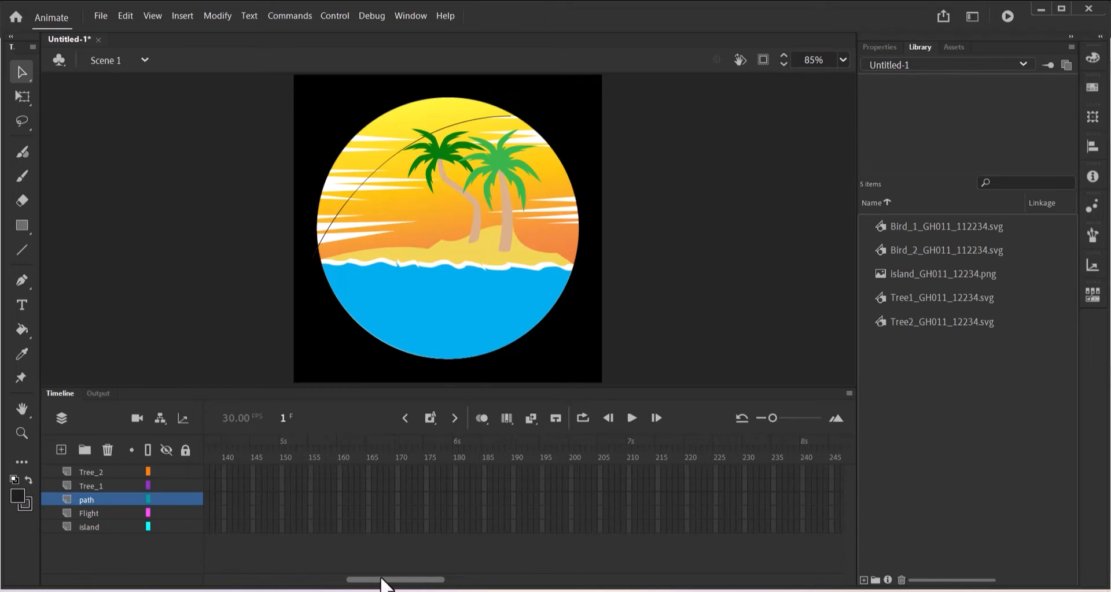
{"action": "left_click_drag", "start_coordinate": [370, 580], "coordinate": [400, 581]}
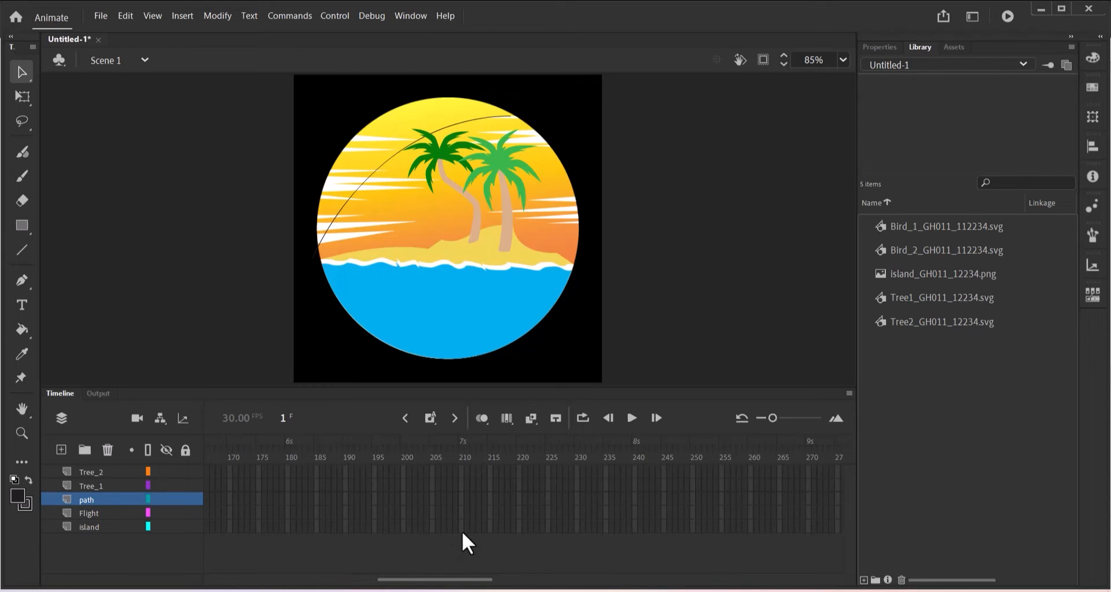
{"action": "left_click", "coordinate": [462, 529]}
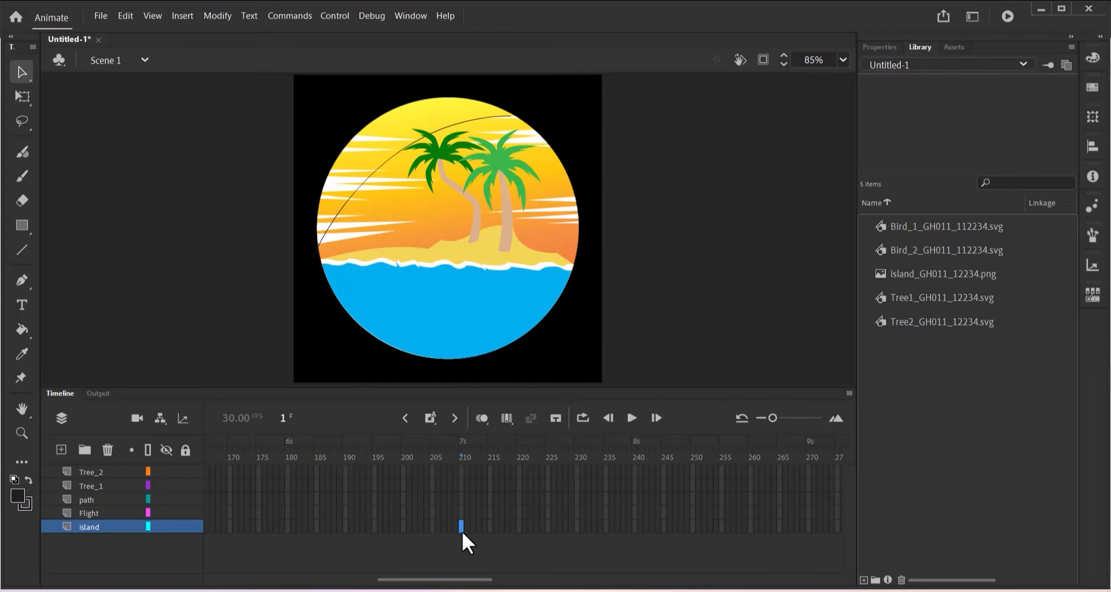
Insert frames up to frame 210 on the path, Tree_1 and Tree_2 layers, then return the playhead near frame 1.
{"action": "left_click", "coordinate": [462, 500]}
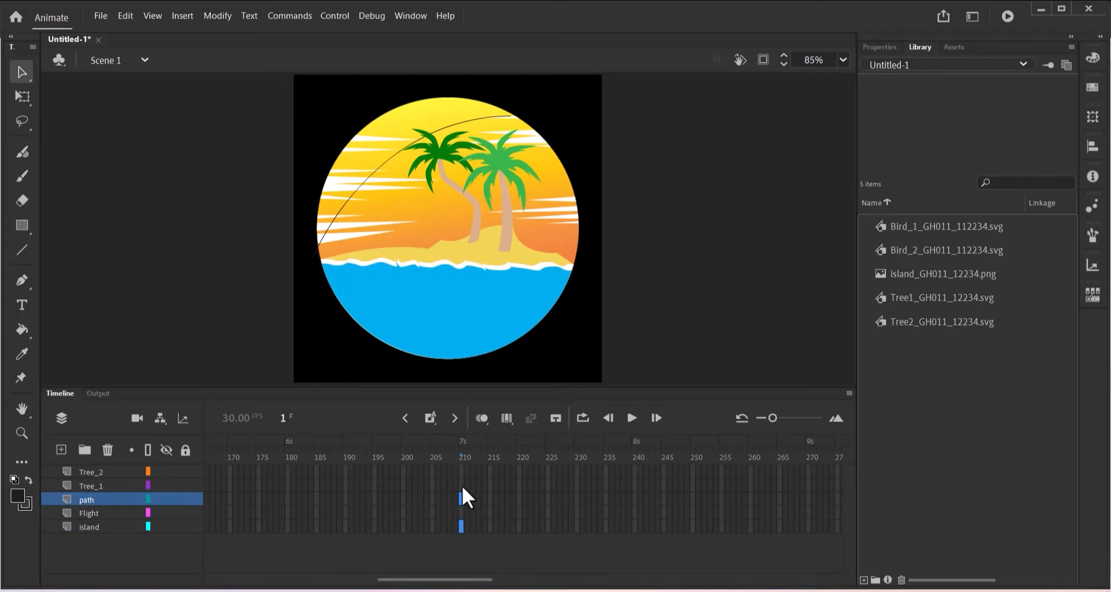
{"action": "left_click", "coordinate": [462, 486], "text": "shift"}
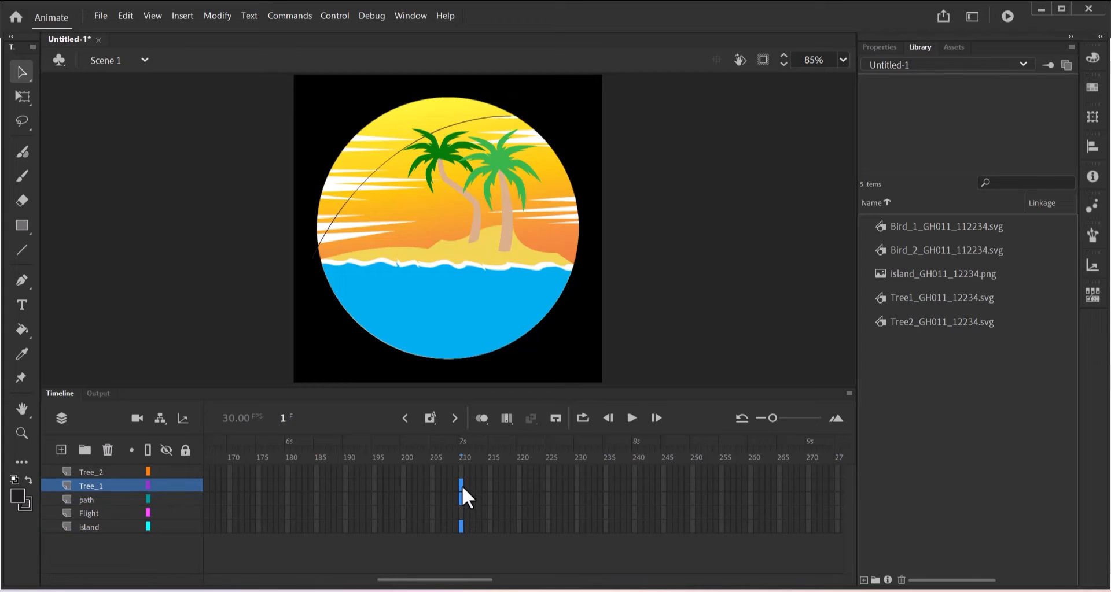
{"action": "left_click", "coordinate": [460, 473], "text": "shift"}
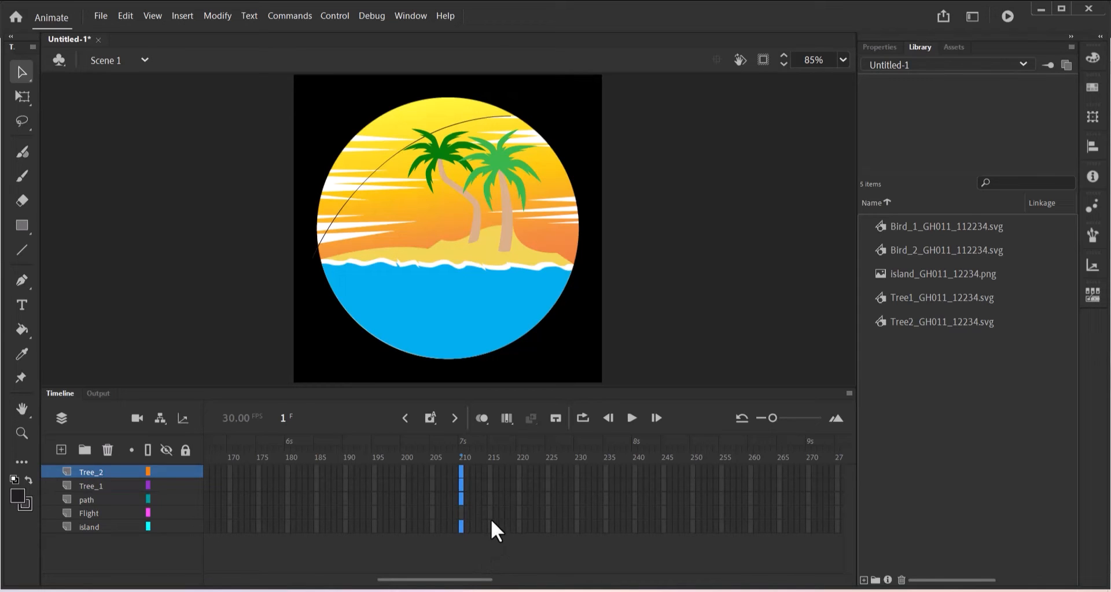
{"action": "left_click", "coordinate": [435, 419]}
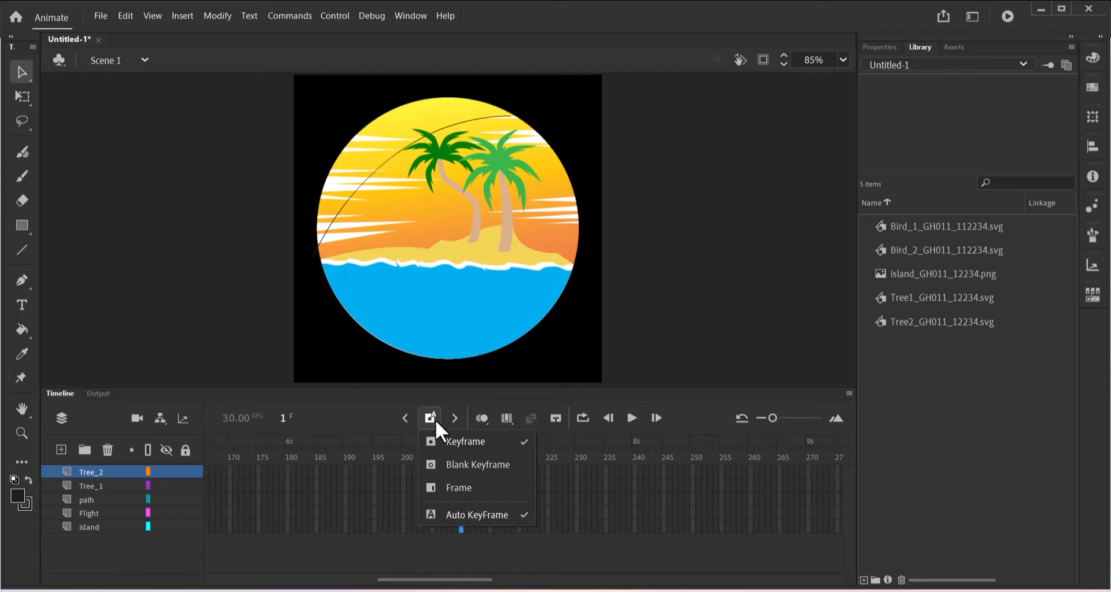
{"action": "left_click", "coordinate": [480, 488]}
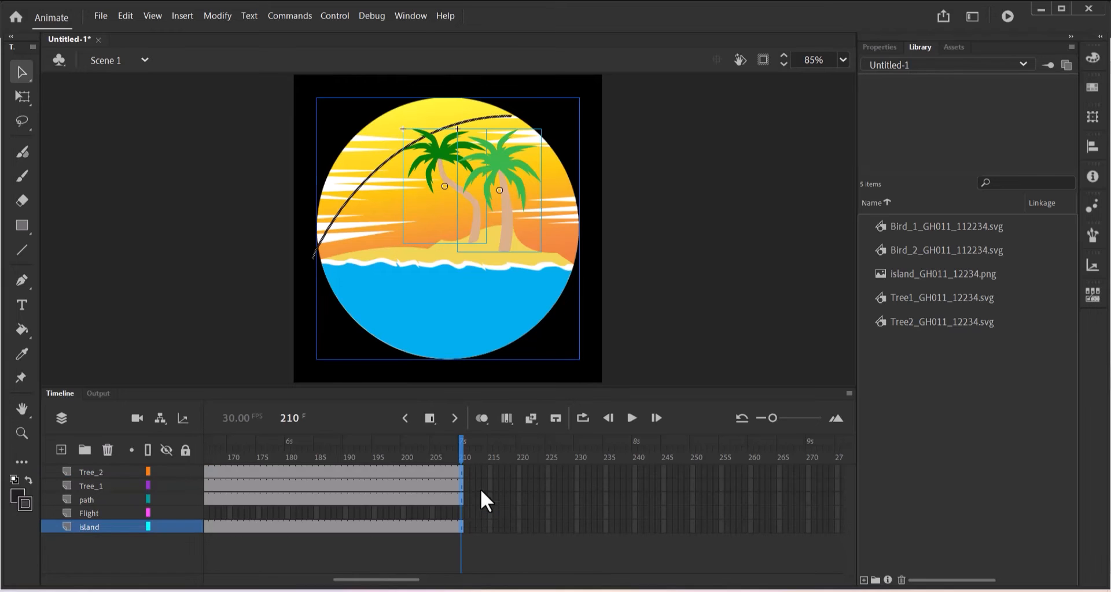
{"action": "left_click_drag", "start_coordinate": [462, 447], "coordinate": [461, 473]}
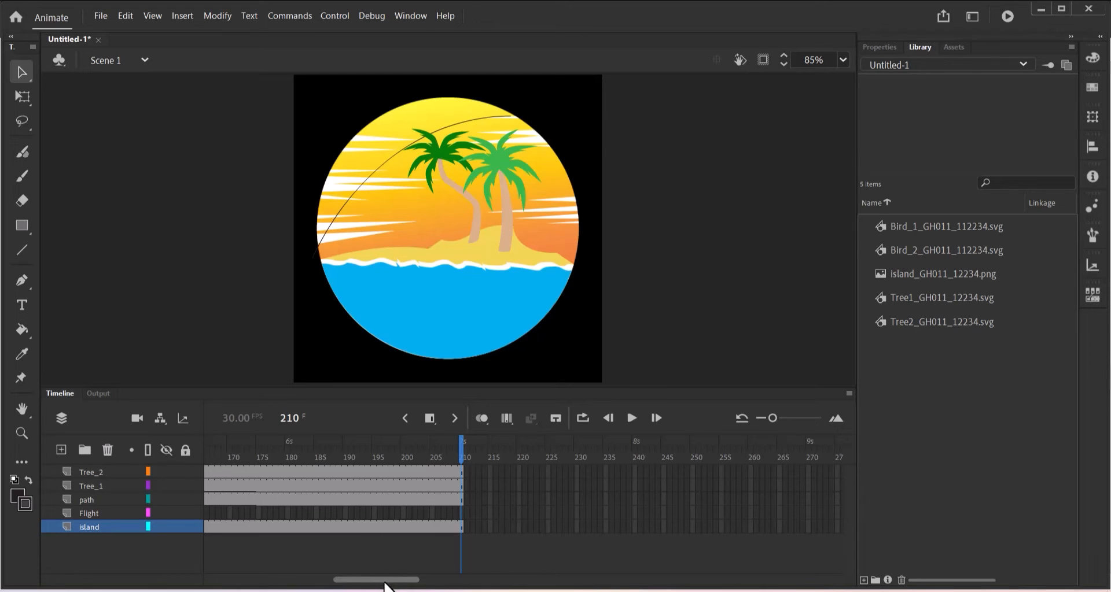
{"action": "left_click_drag", "start_coordinate": [382, 579], "coordinate": [203, 563]}
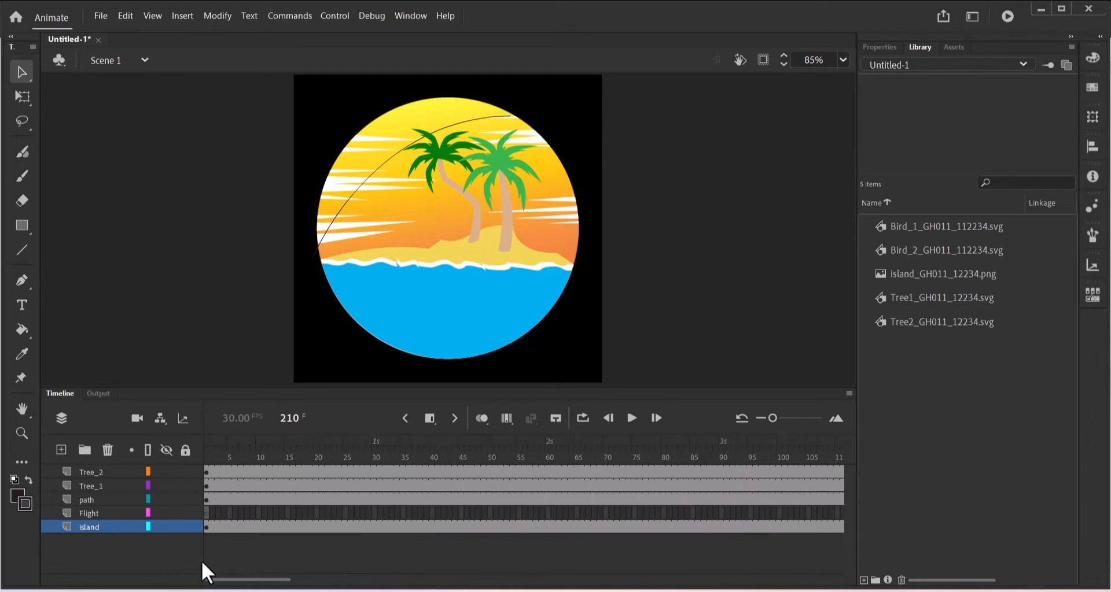
{"action": "left_click", "coordinate": [214, 440]}
{"action": "left_click_drag", "start_coordinate": [214, 441], "coordinate": [194, 445]}
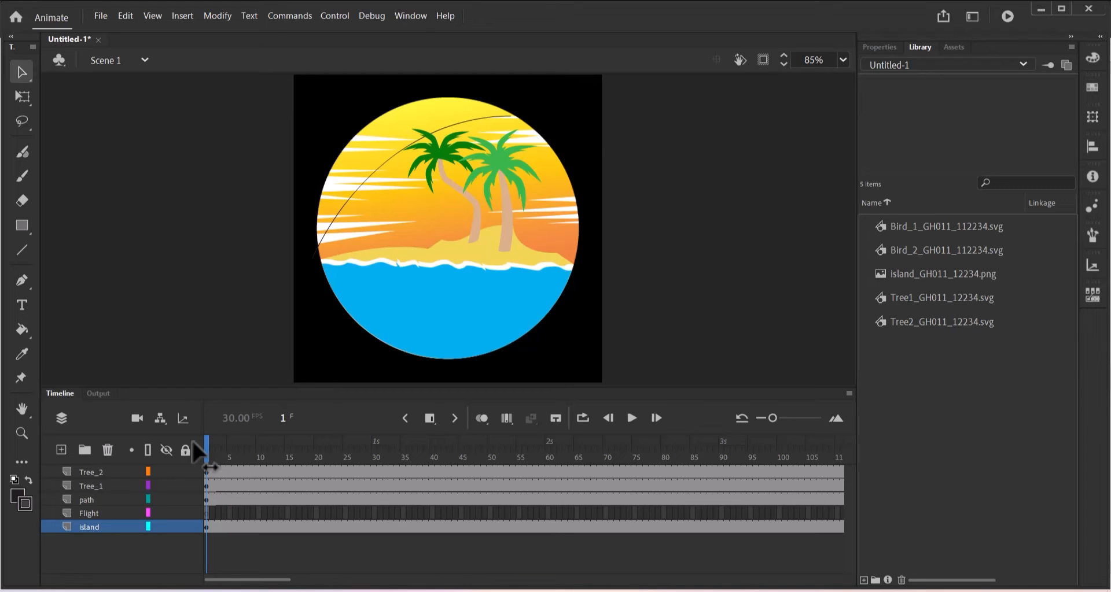
{"action": "left_click", "coordinate": [915, 230]}
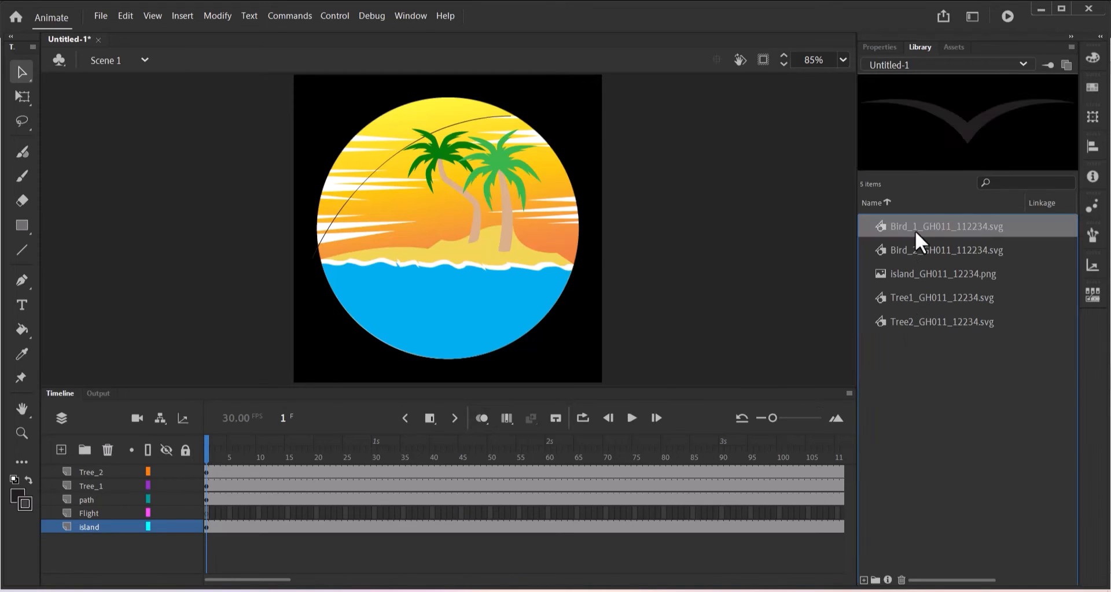
{"action": "left_click_drag", "start_coordinate": [880, 234], "coordinate": [332, 234]}
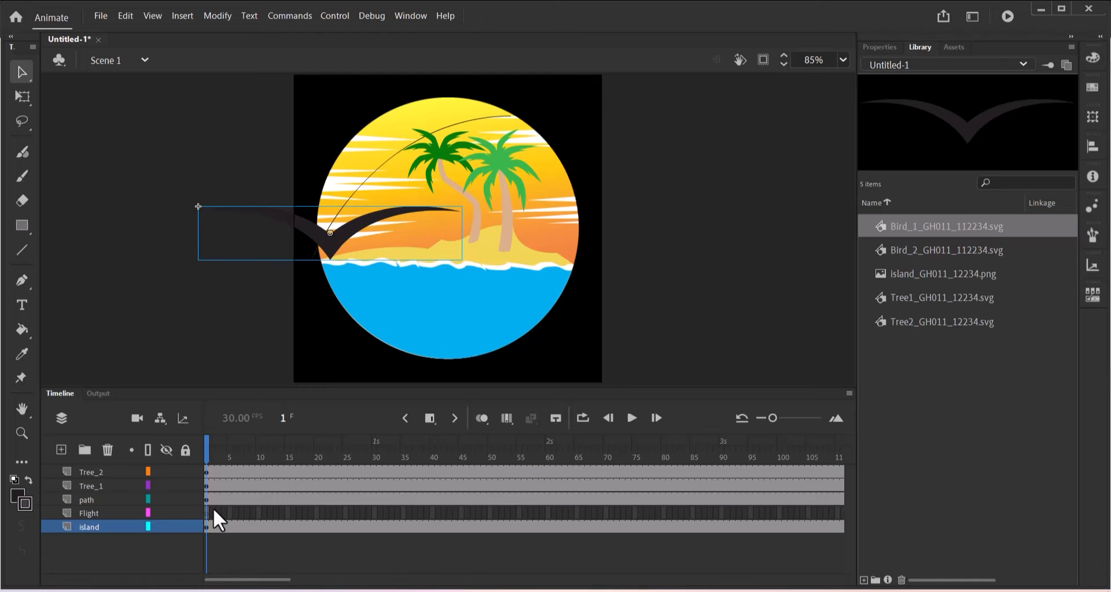
{"action": "key", "text": "ctrl+z"}
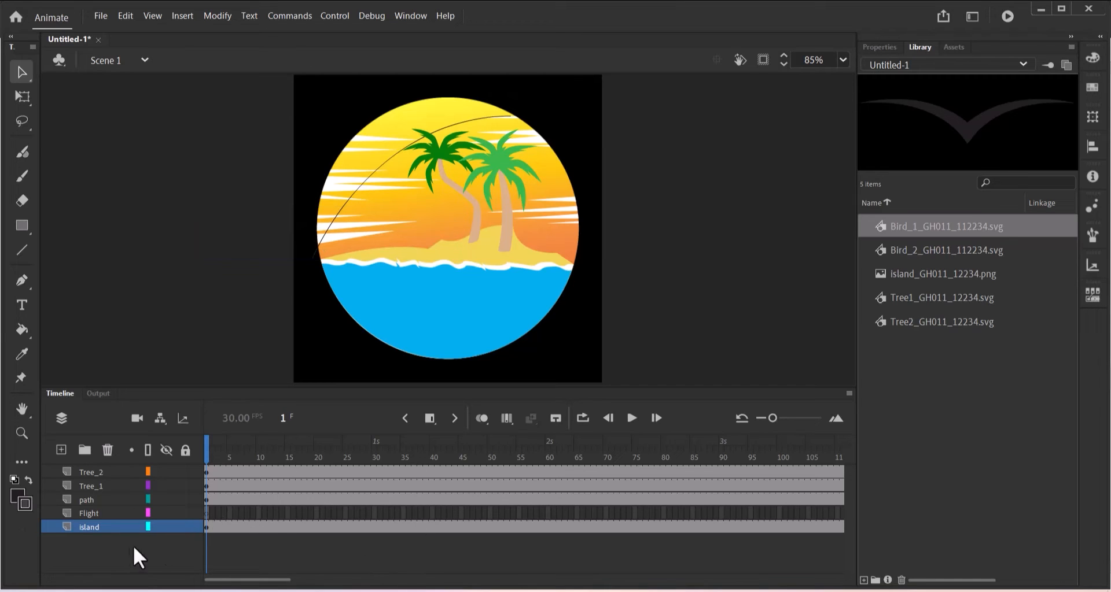
{"action": "left_click", "coordinate": [106, 515]}
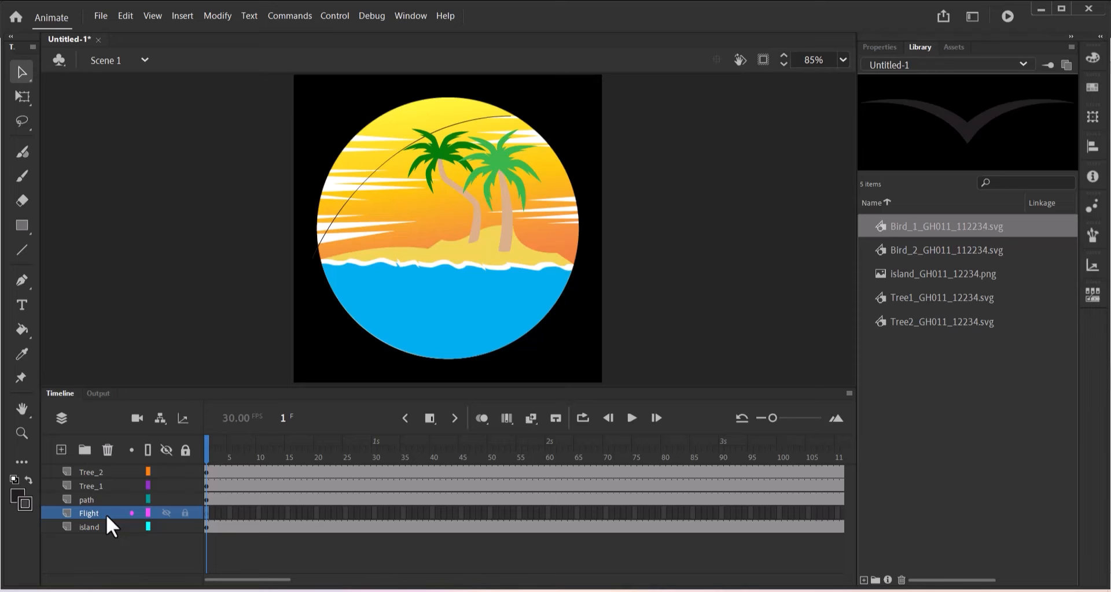
{"action": "left_click", "coordinate": [120, 544]}
Set the document's stage colour from black to white, then select the Flight layer.
{"action": "left_click", "coordinate": [875, 48]}
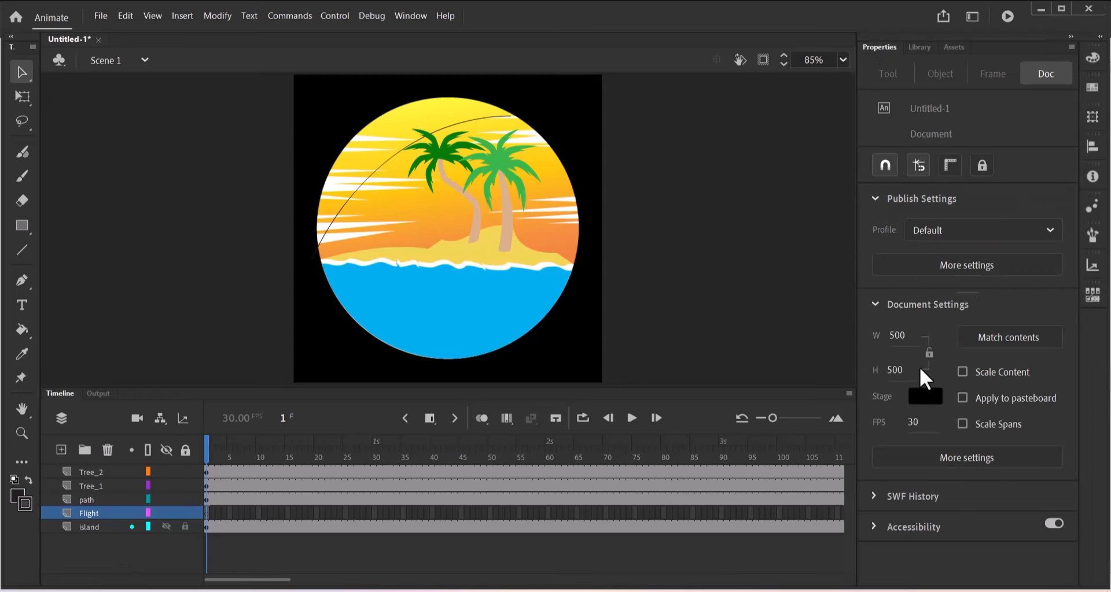
{"action": "left_click", "coordinate": [924, 398]}
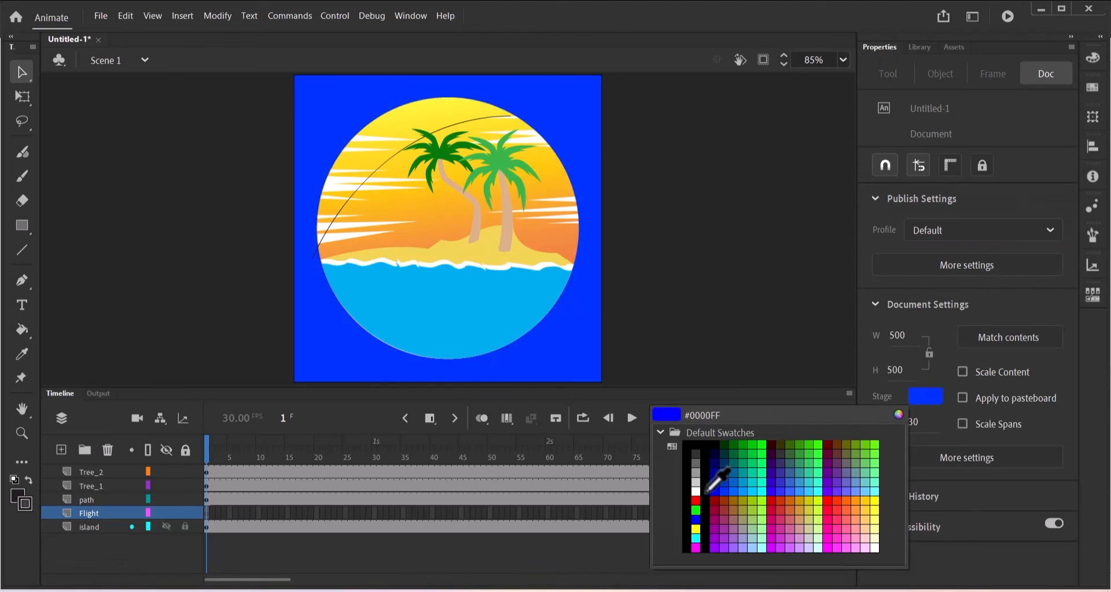
{"action": "left_click", "coordinate": [695, 492]}
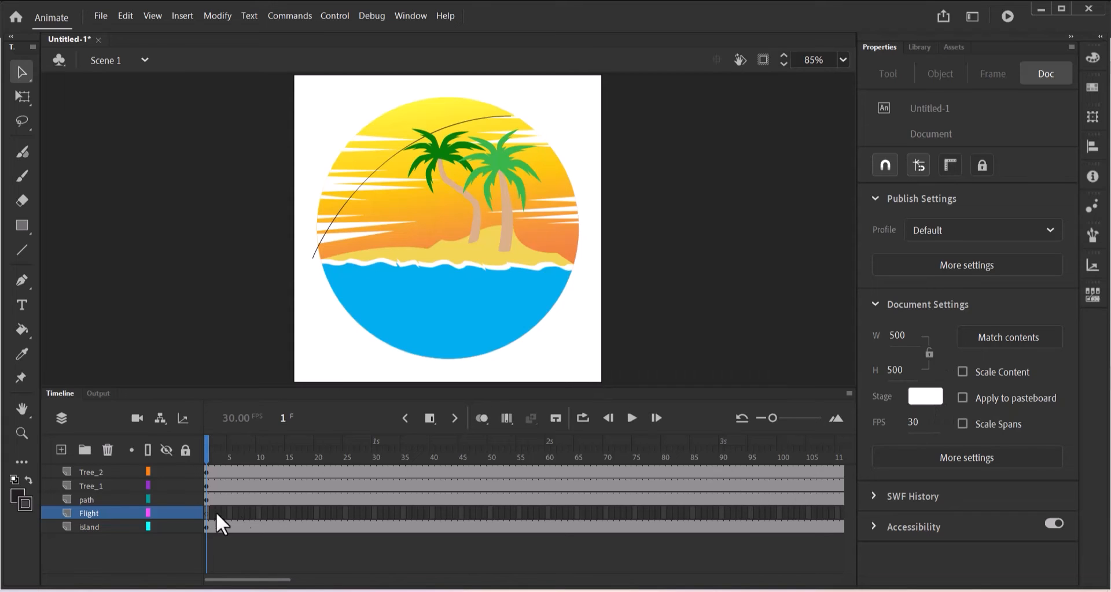
{"action": "left_click", "coordinate": [103, 515]}
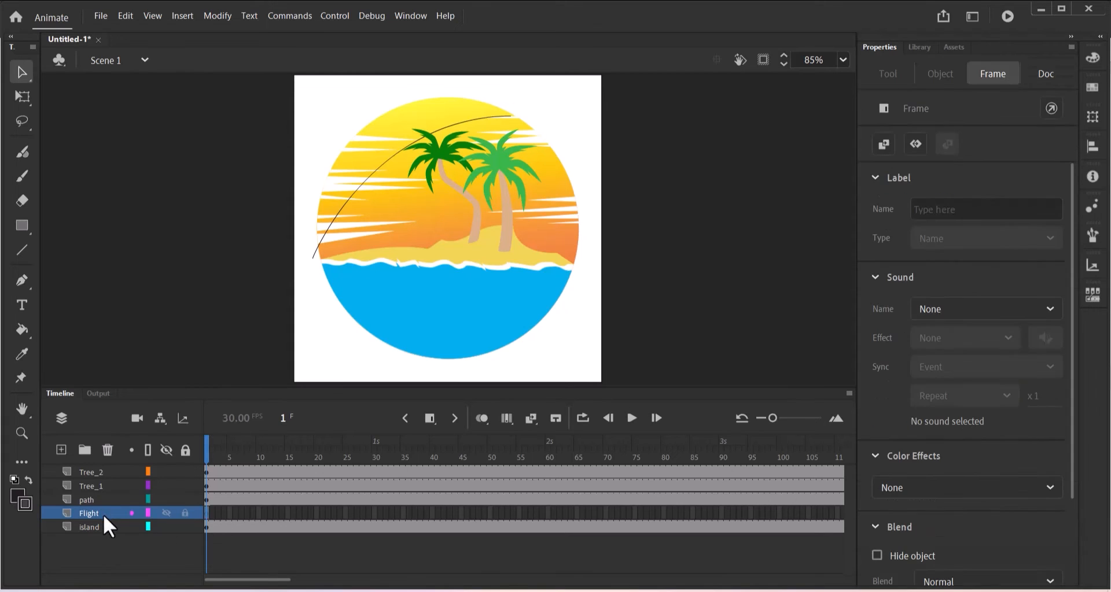
Place Bird_1 at the path's left end, scaled down and tilted clockwise with Free Transform.
{"action": "left_click", "coordinate": [920, 49]}
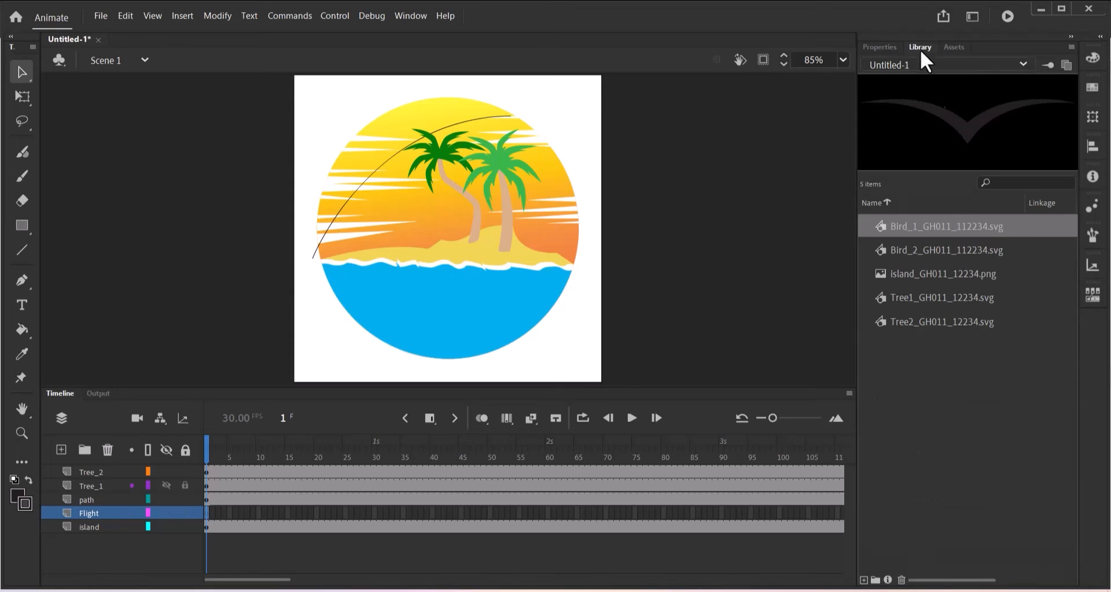
{"action": "left_click_drag", "start_coordinate": [911, 228], "coordinate": [320, 258]}
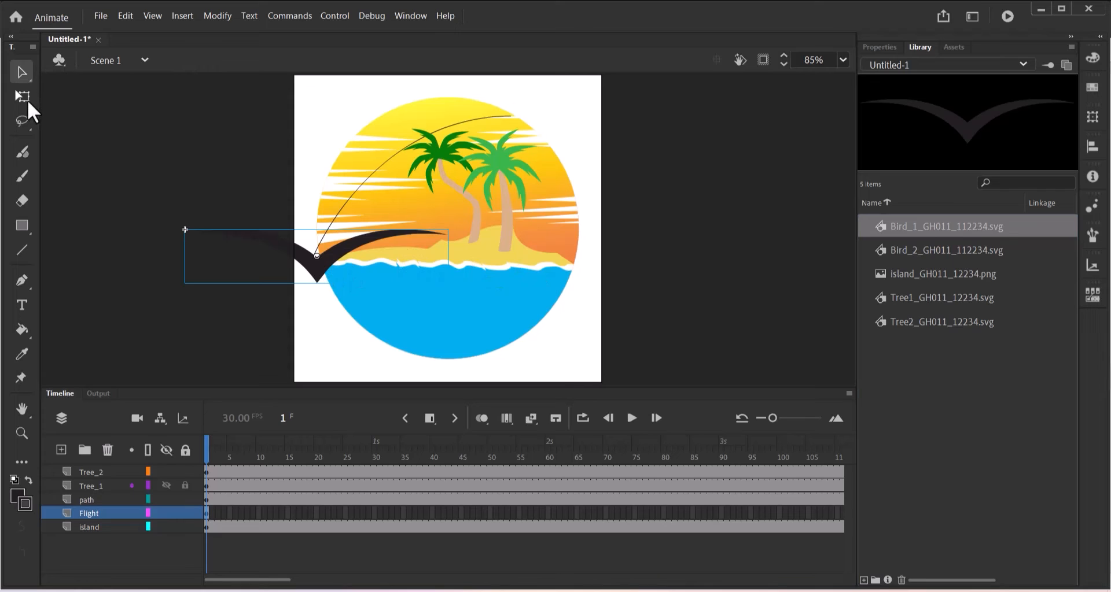
{"action": "left_click", "coordinate": [23, 99]}
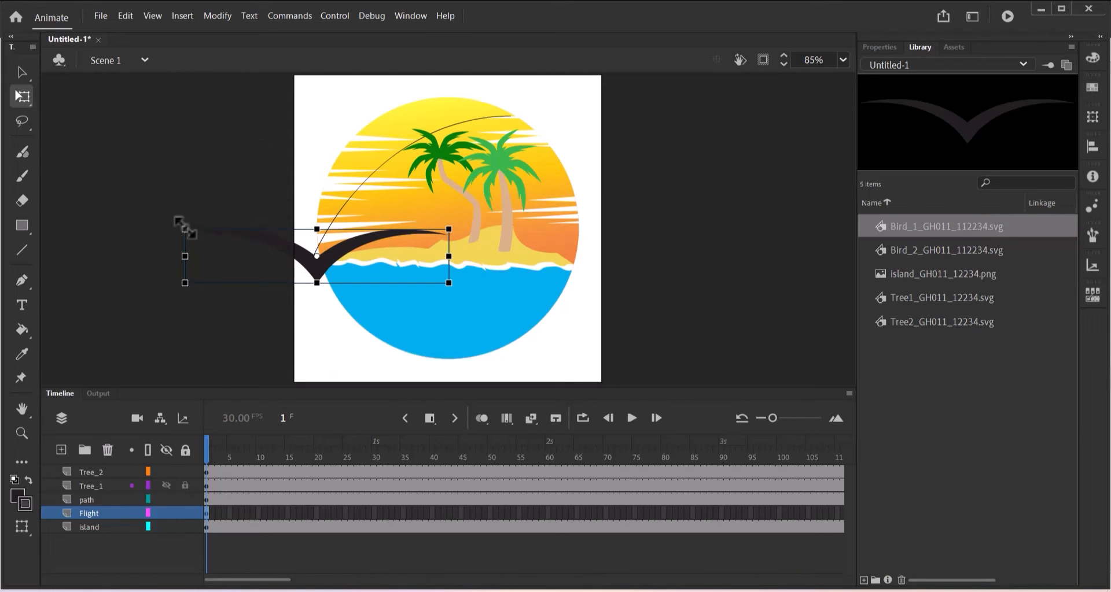
{"action": "left_click_drag", "start_coordinate": [184, 227], "coordinate": [267, 234]}
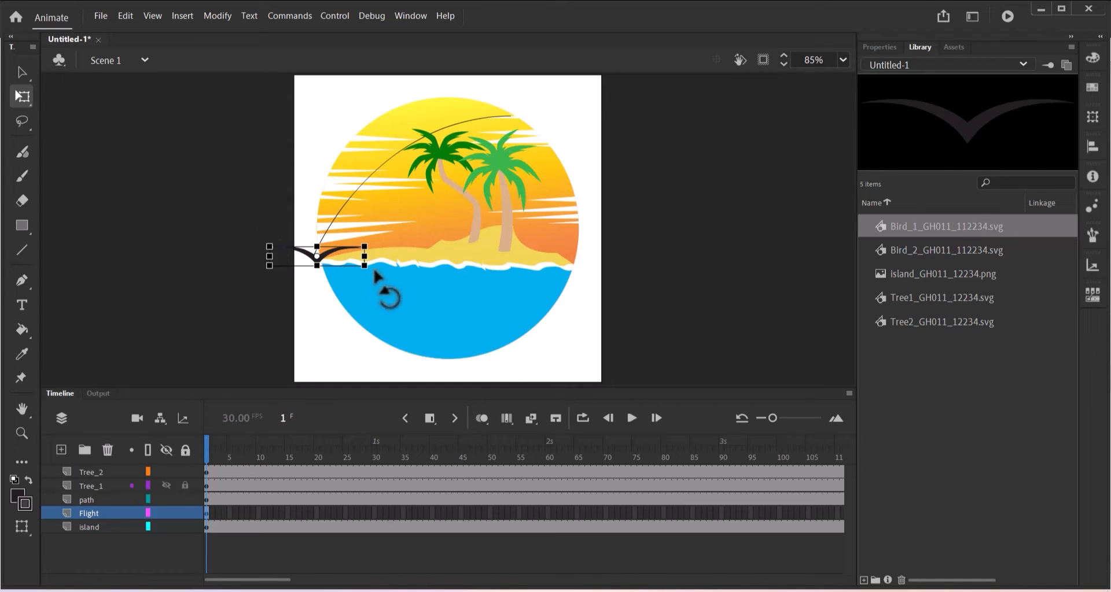
{"action": "left_click_drag", "start_coordinate": [369, 279], "coordinate": [331, 245]}
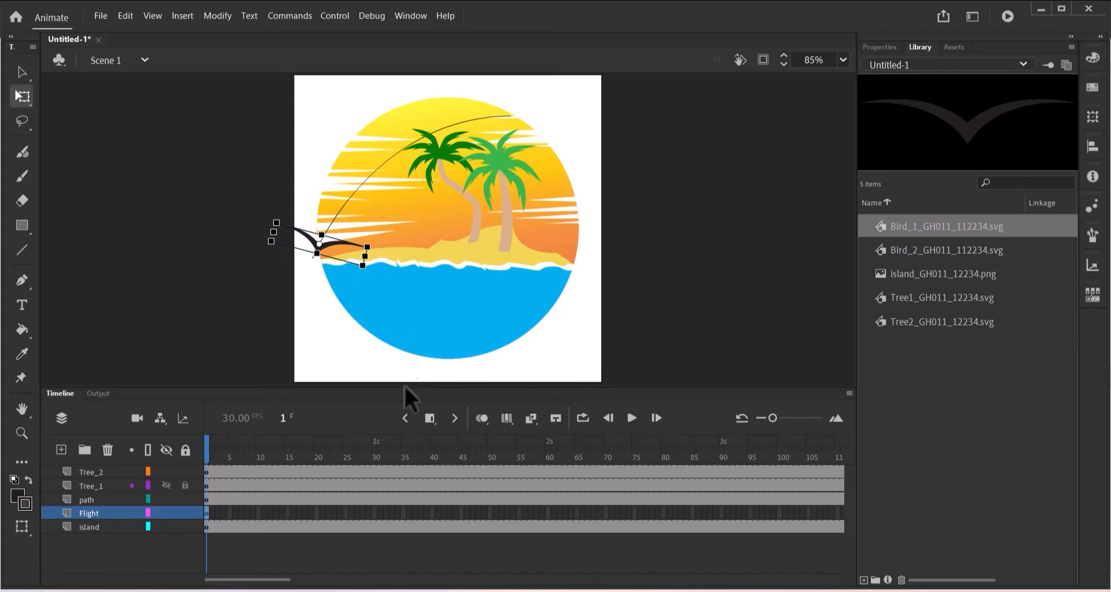
{"action": "left_click", "coordinate": [374, 517]}
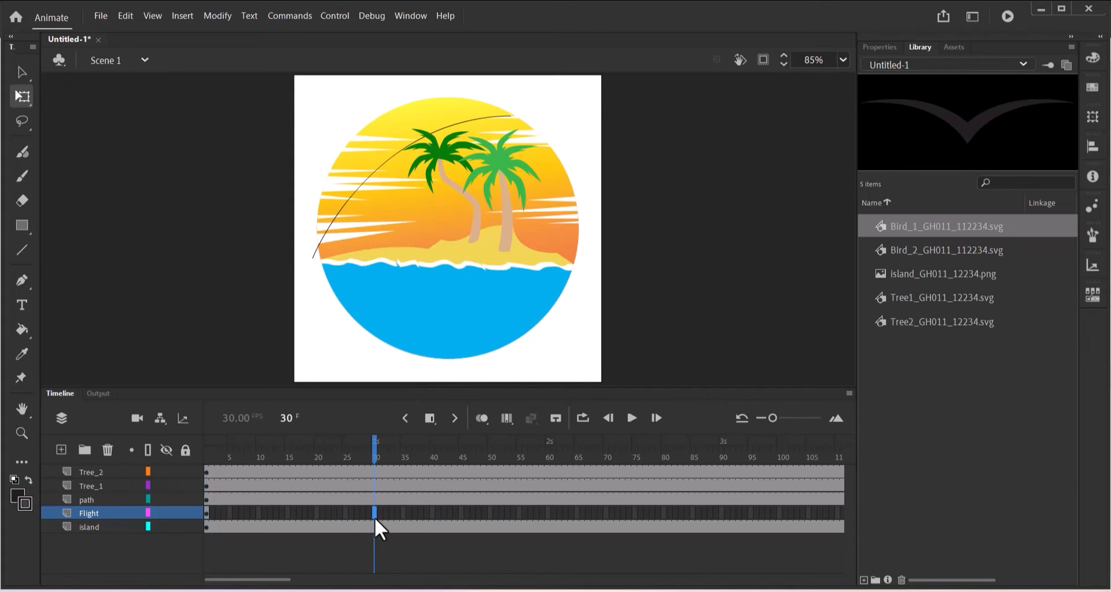
Add a blank keyframe at frame 30 on Flight and place Bird_2 there, shrunk and tilted along the path.
{"action": "left_click", "coordinate": [435, 414]}
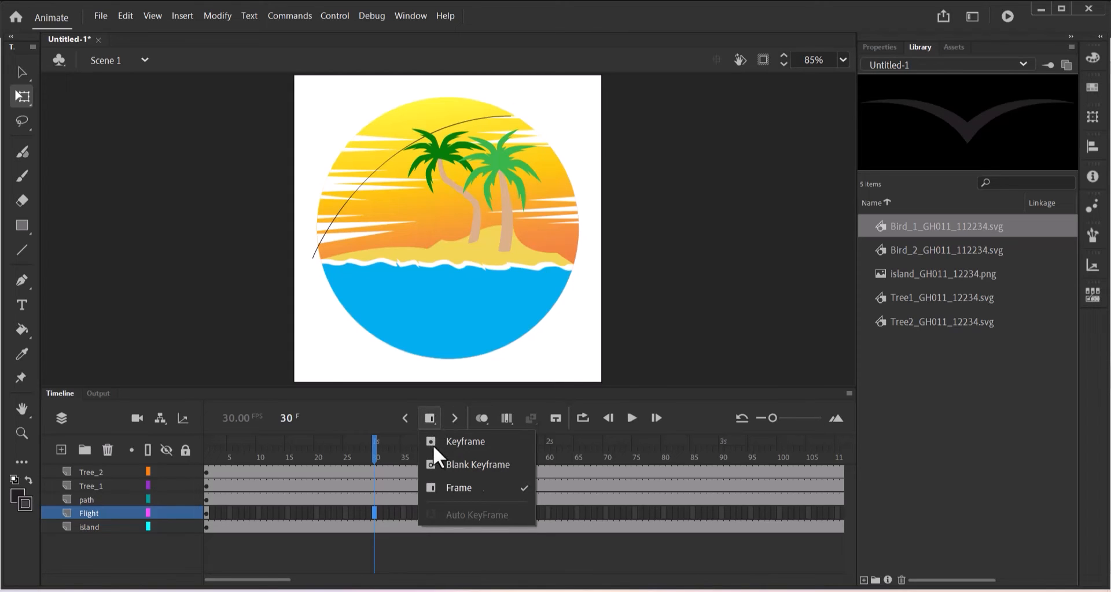
{"action": "left_click", "coordinate": [460, 466]}
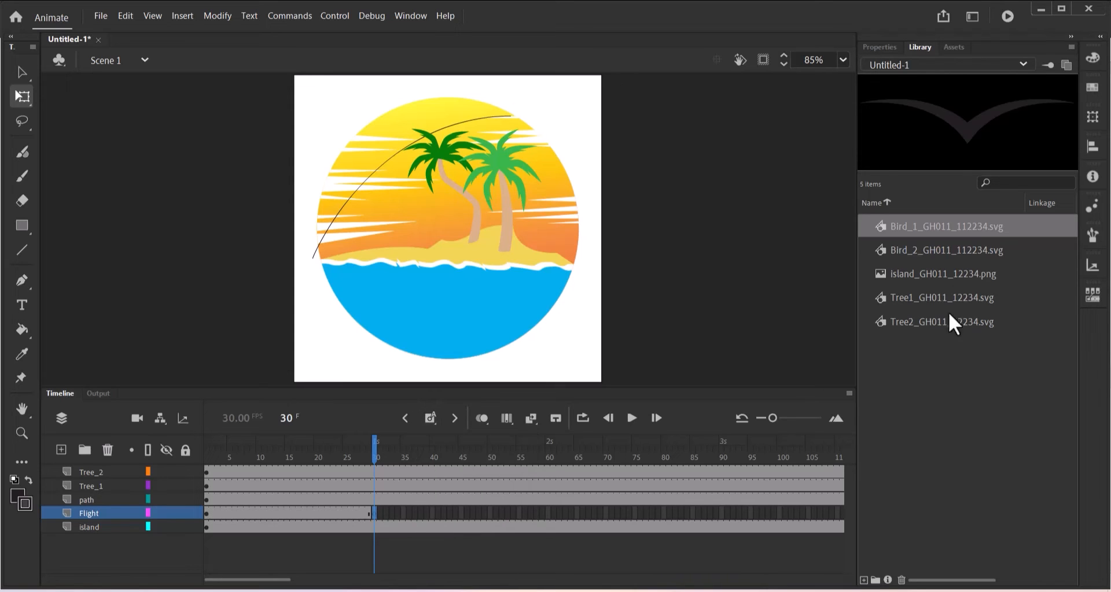
{"action": "left_click", "coordinate": [921, 250]}
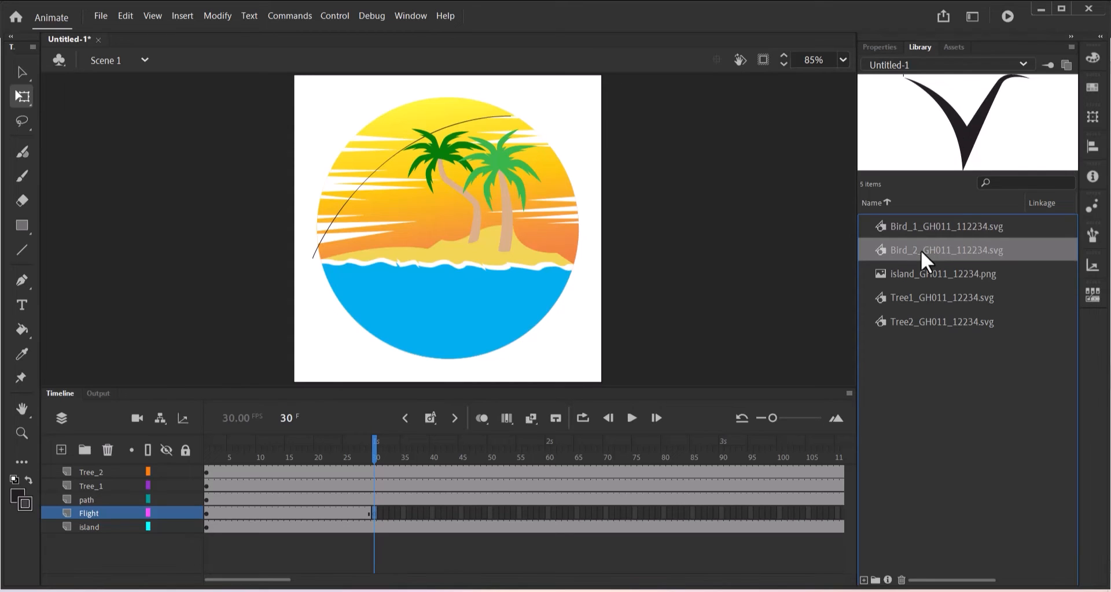
{"action": "left_click_drag", "start_coordinate": [922, 250], "coordinate": [341, 210]}
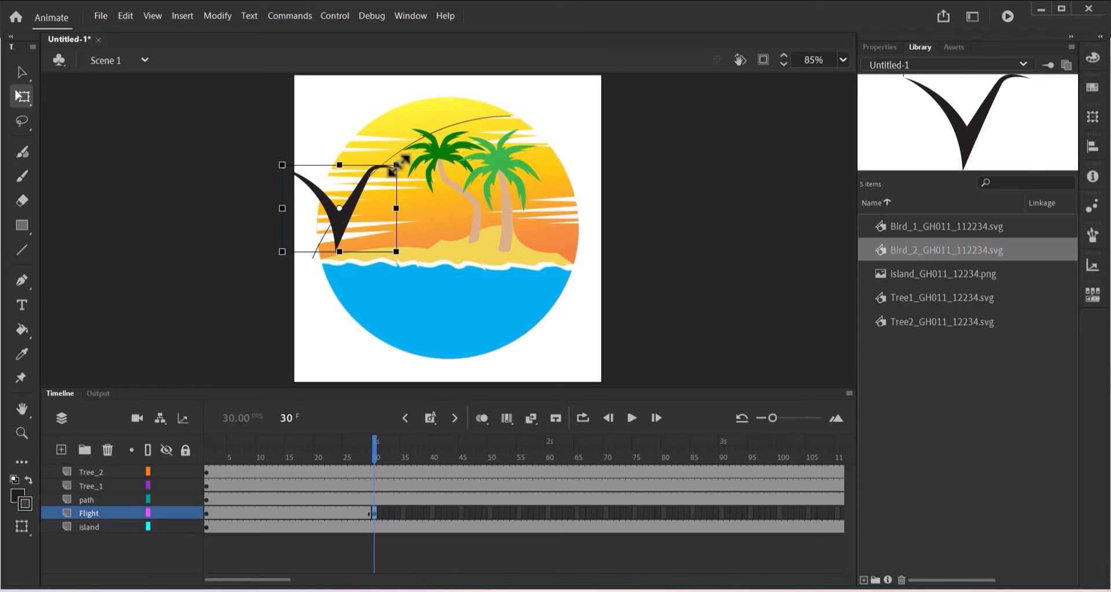
{"action": "left_click_drag", "start_coordinate": [397, 164], "coordinate": [383, 188]}
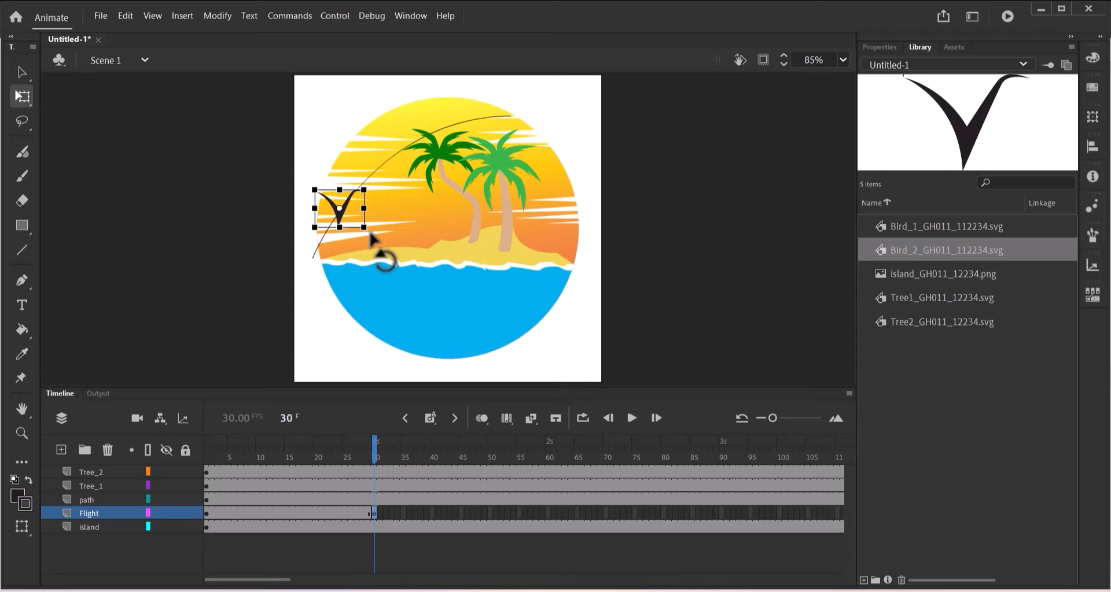
{"action": "left_click_drag", "start_coordinate": [370, 235], "coordinate": [365, 246]}
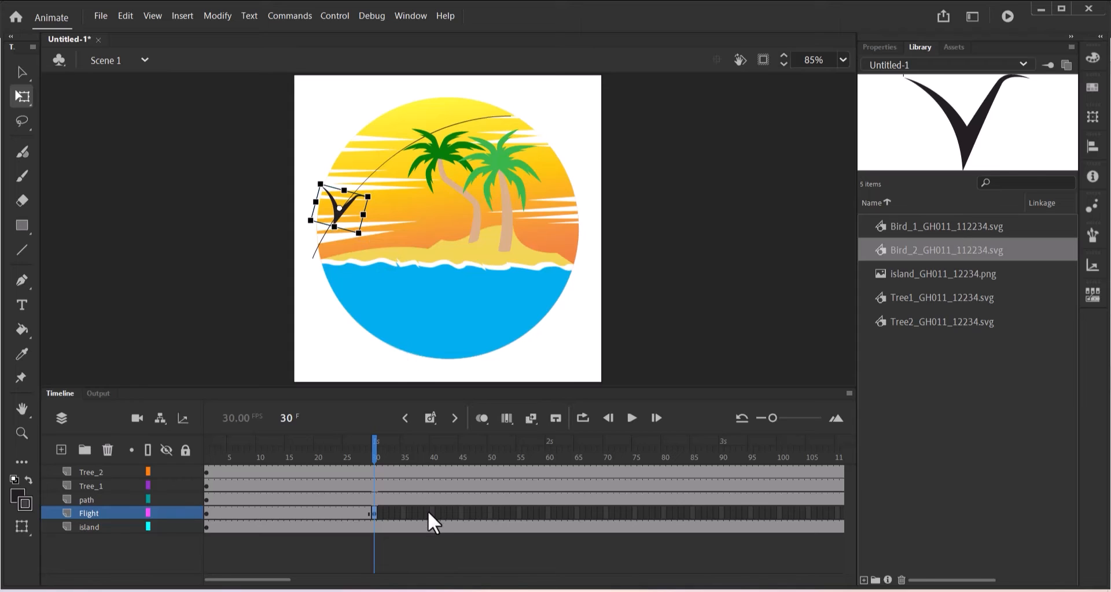
{"action": "left_click_drag", "start_coordinate": [376, 454], "coordinate": [304, 483]}
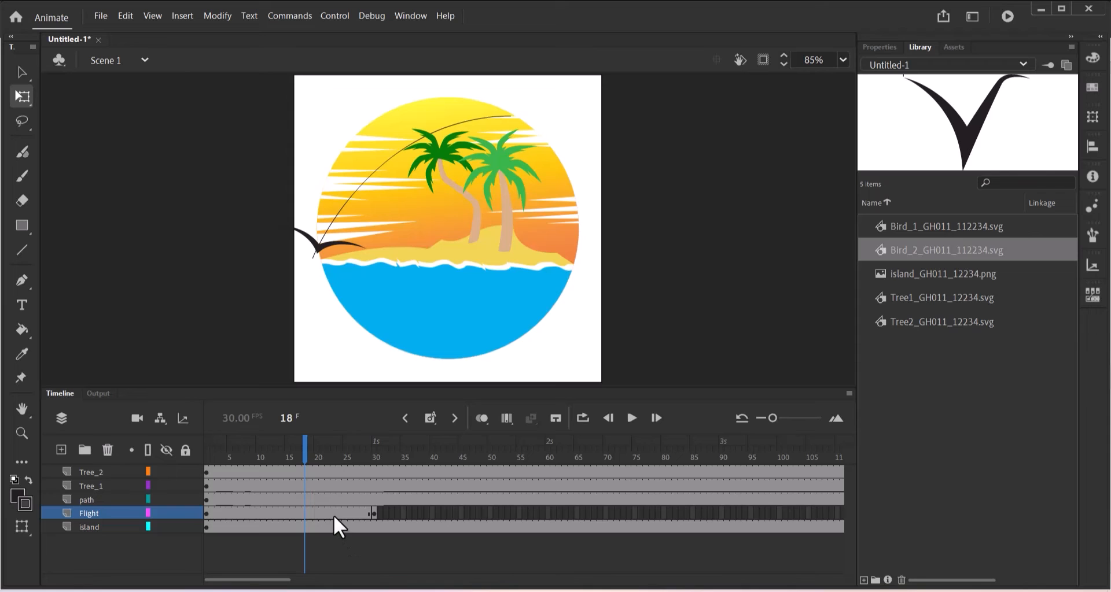
{"action": "left_click", "coordinate": [311, 513]}
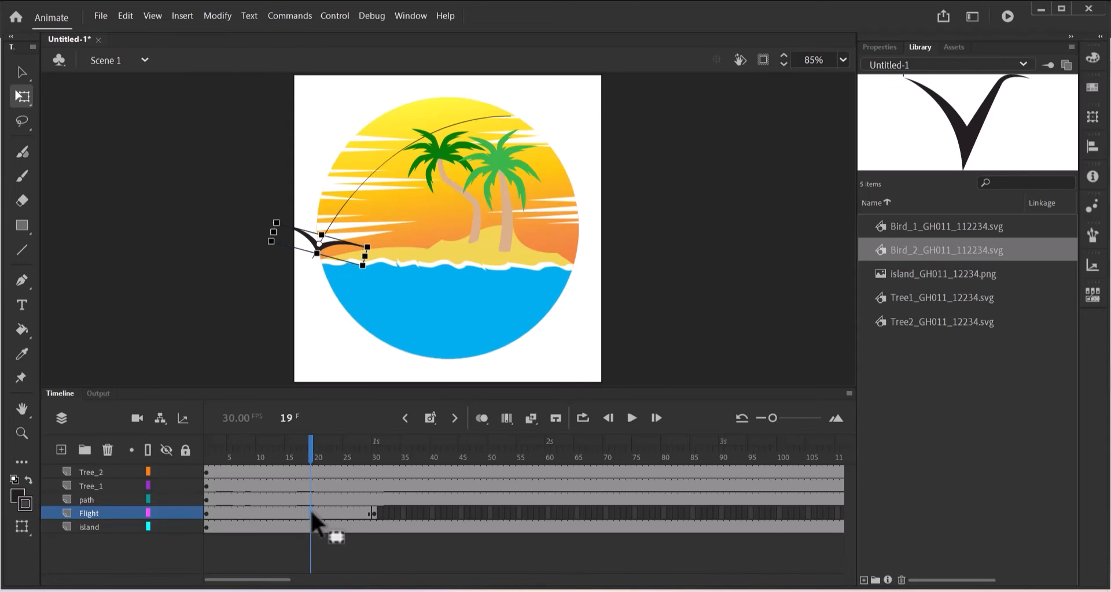
{"action": "right_click", "coordinate": [311, 513]}
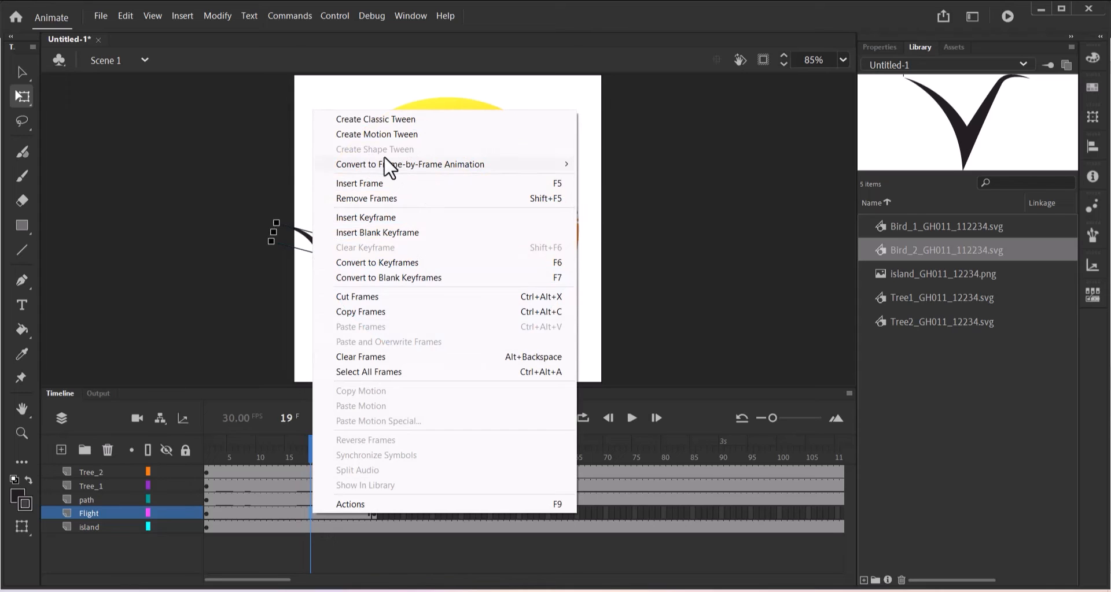
{"action": "mouse_move", "coordinate": [385, 164]}
{"action": "left_click", "coordinate": [671, 145]}
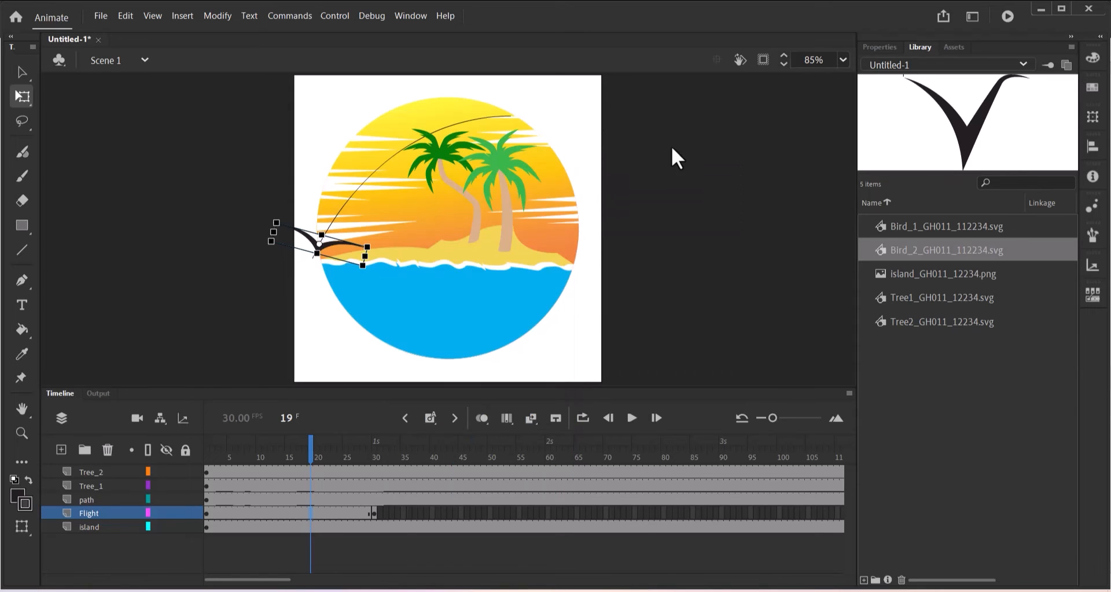
{"action": "left_click", "coordinate": [669, 142]}
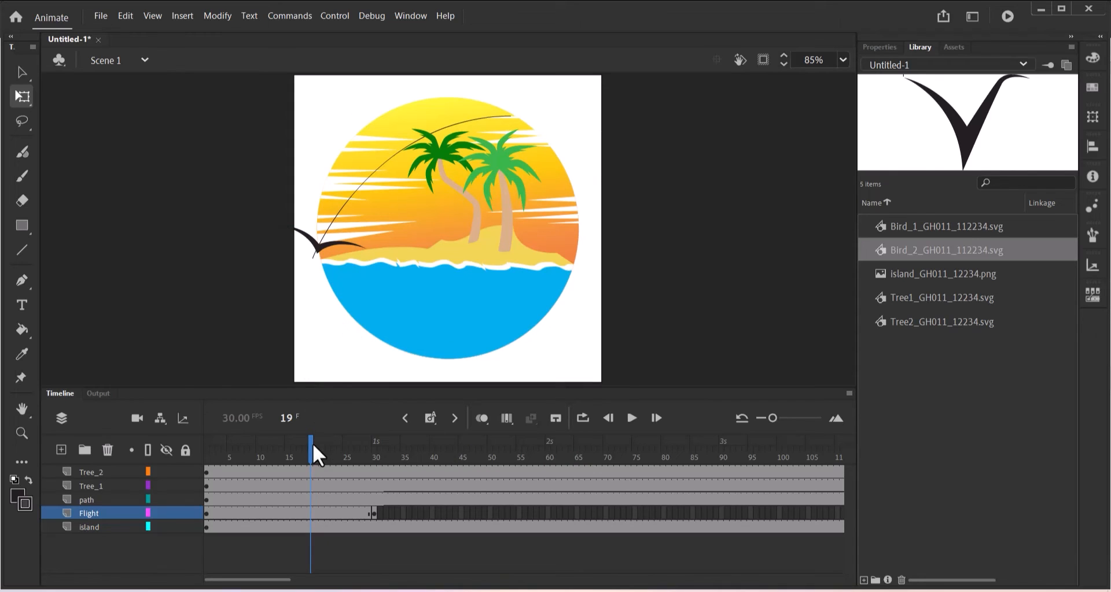
{"action": "left_click_drag", "start_coordinate": [312, 443], "coordinate": [194, 447]}
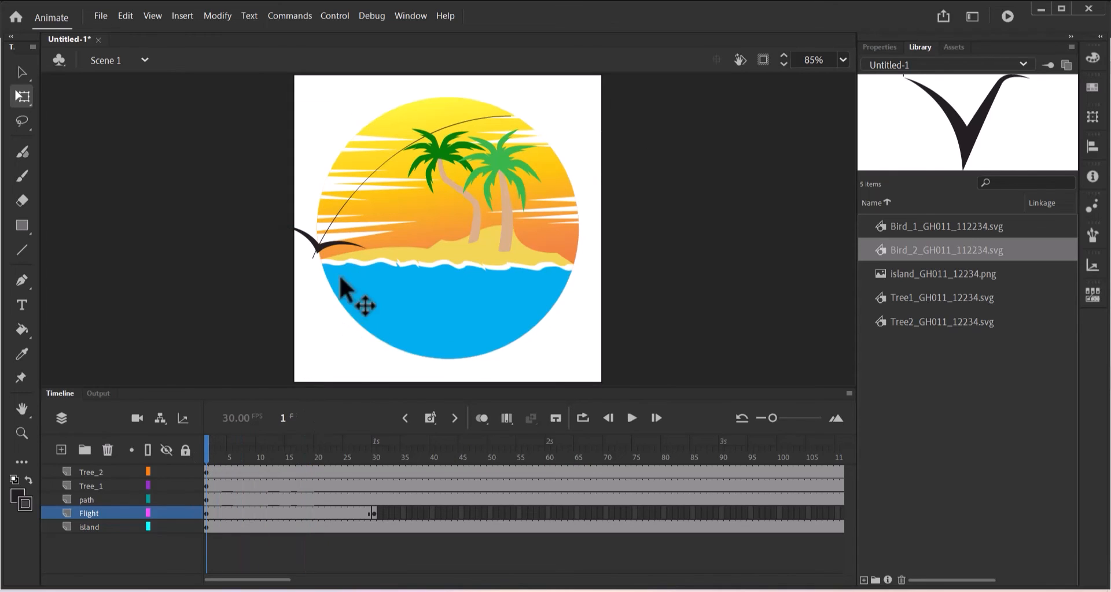
{"action": "left_click", "coordinate": [319, 243]}
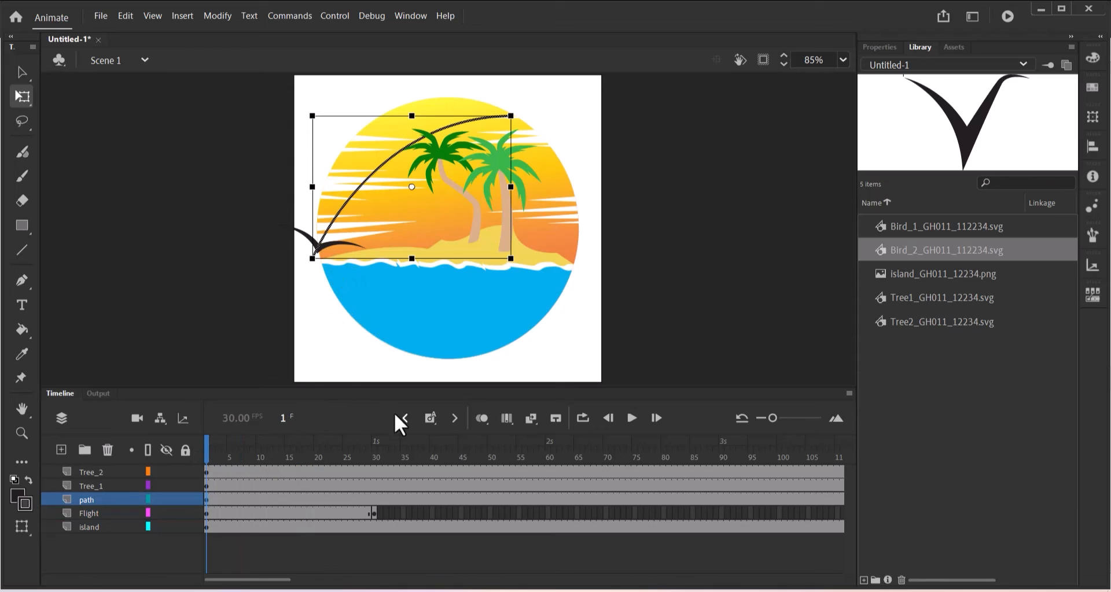
{"action": "left_click", "coordinate": [101, 515]}
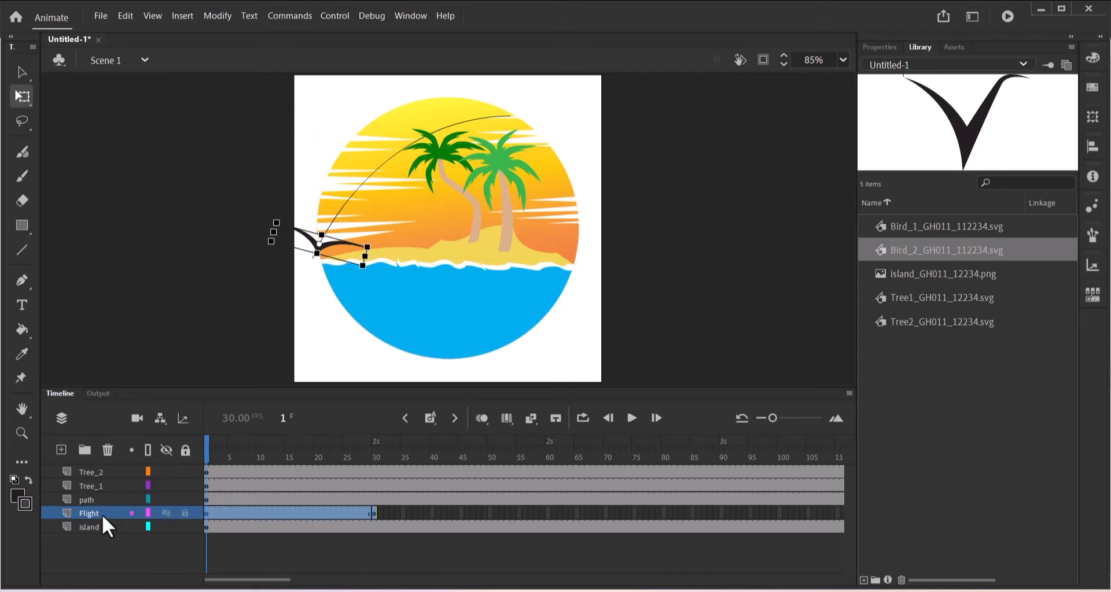
{"action": "left_click", "coordinate": [204, 510]}
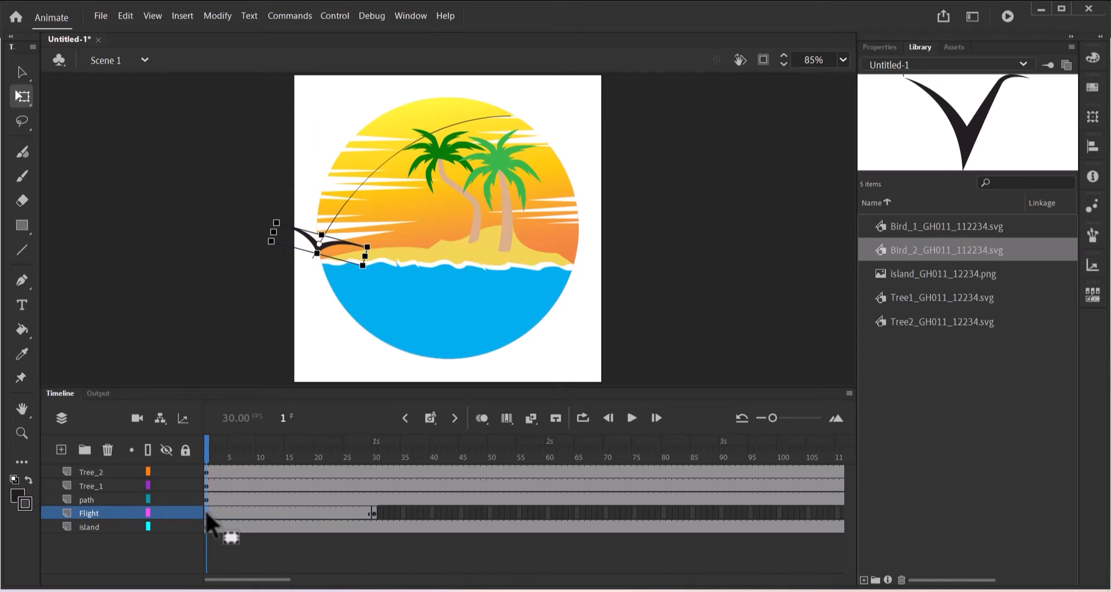
Break the frame 1 bird apart twice into raw shapes.
{"action": "right_click", "coordinate": [326, 246]}
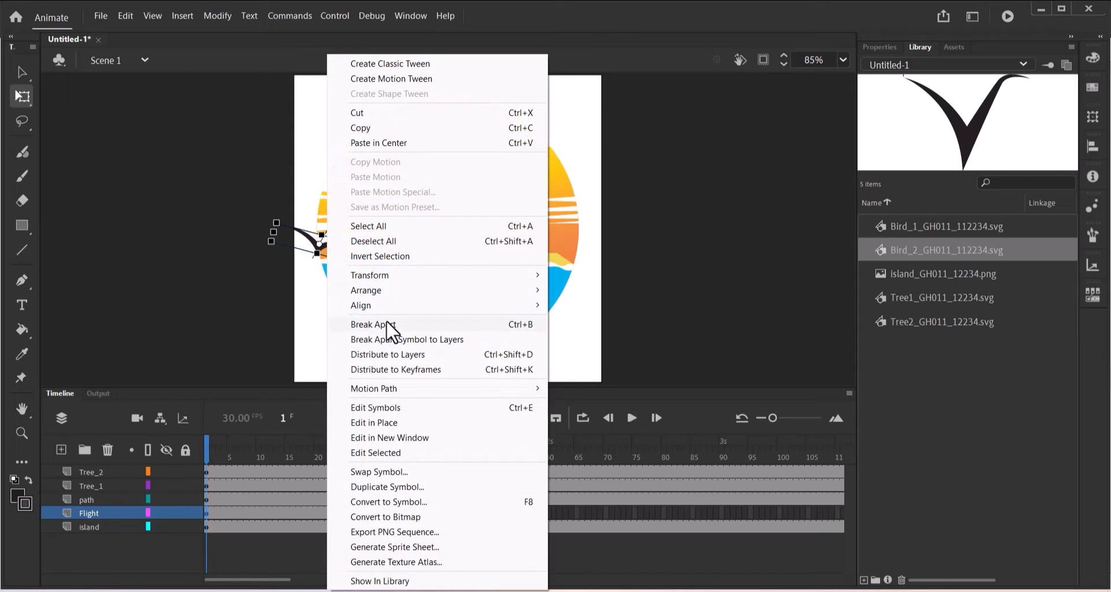
{"action": "left_click", "coordinate": [386, 324]}
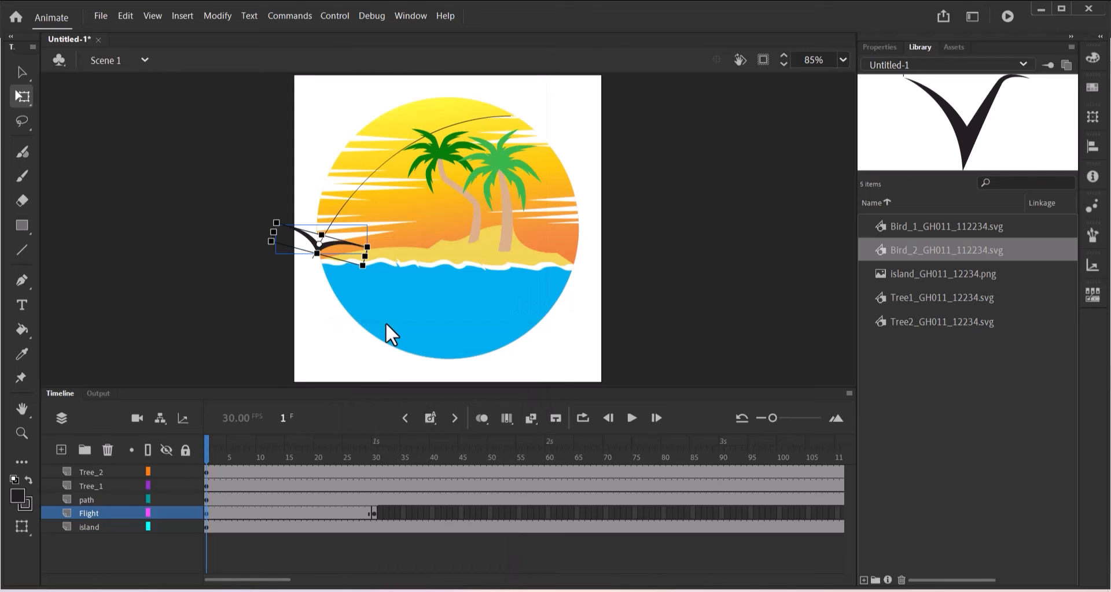
{"action": "right_click", "coordinate": [337, 255]}
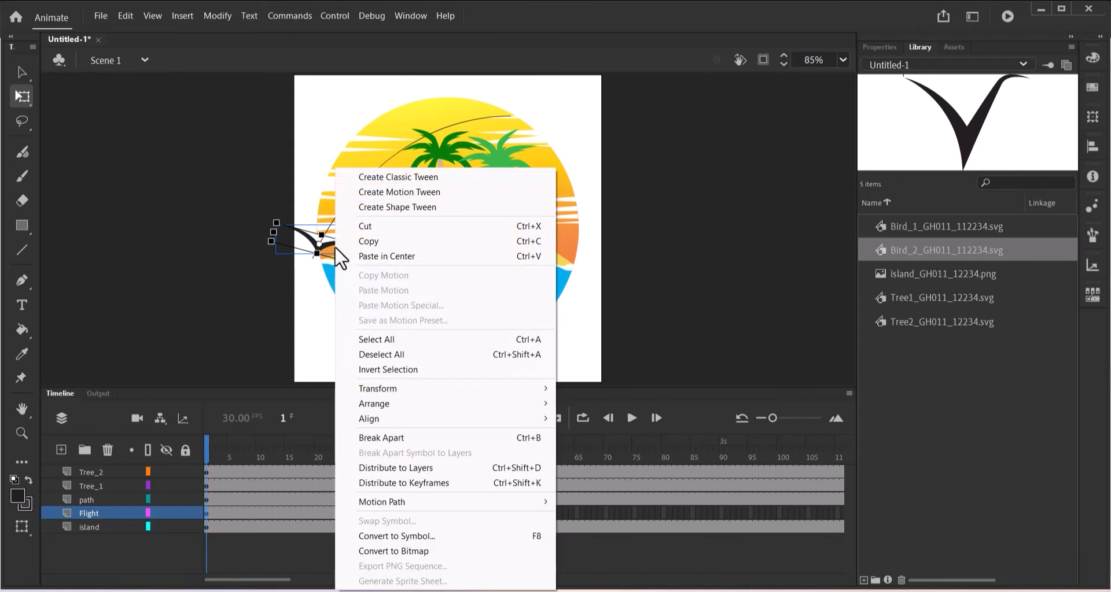
{"action": "left_click", "coordinate": [381, 438]}
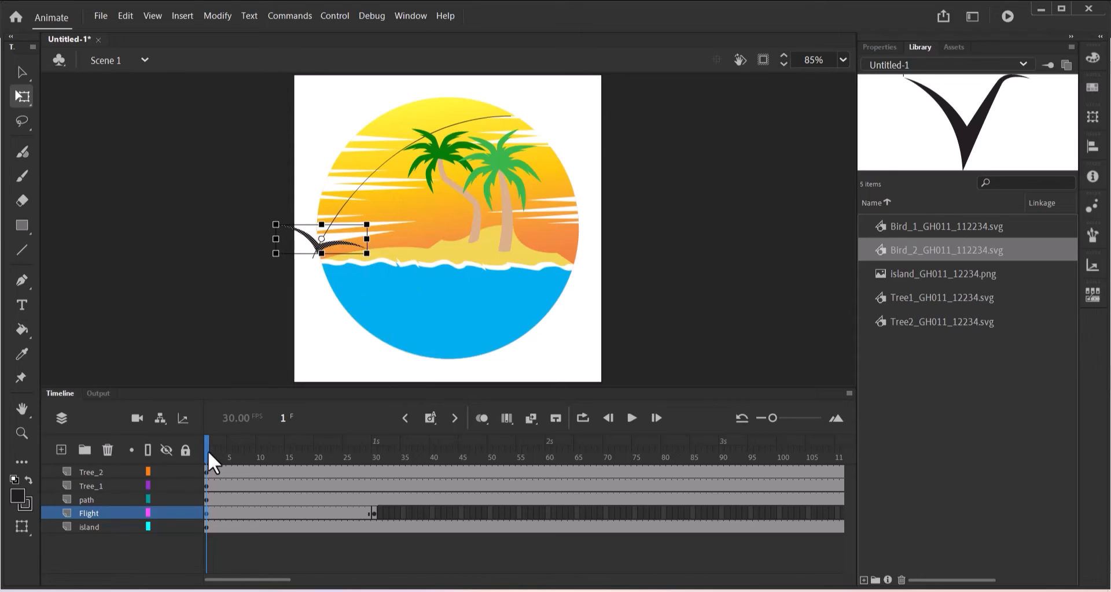
Break the frame 30 bird apart twice into raw shapes.
{"action": "left_click_drag", "start_coordinate": [207, 450], "coordinate": [375, 461]}
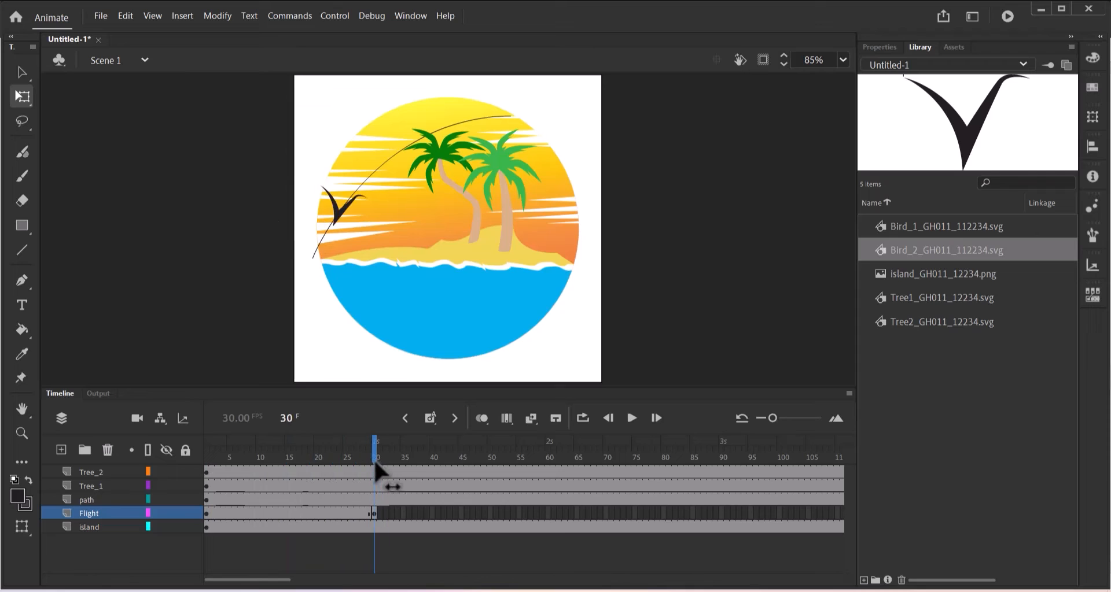
{"action": "left_click", "coordinate": [375, 515]}
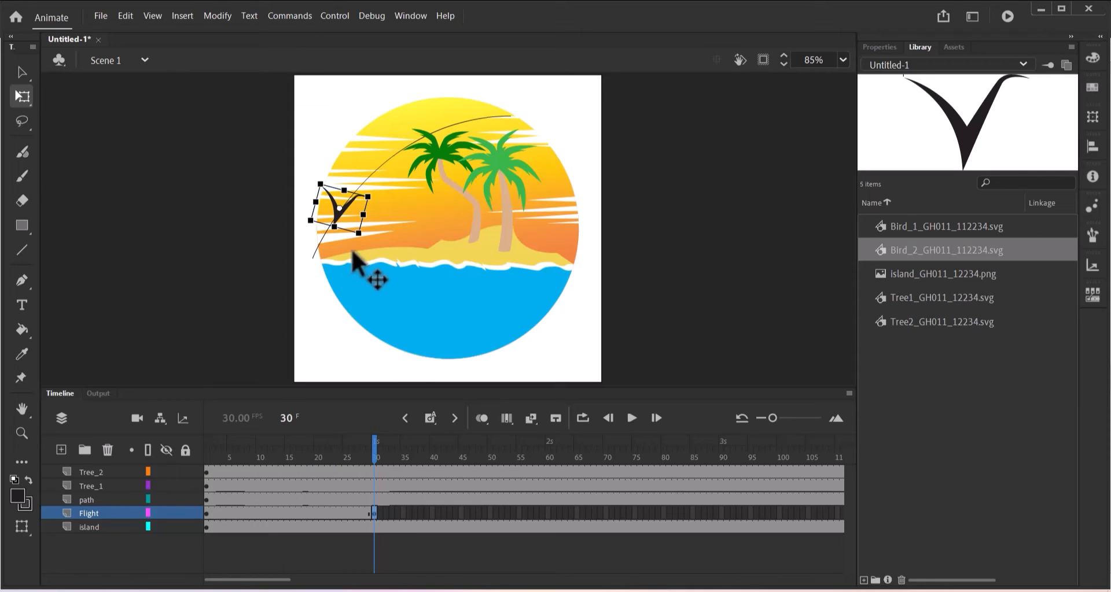
{"action": "right_click", "coordinate": [339, 217]}
{"action": "left_click", "coordinate": [402, 324]}
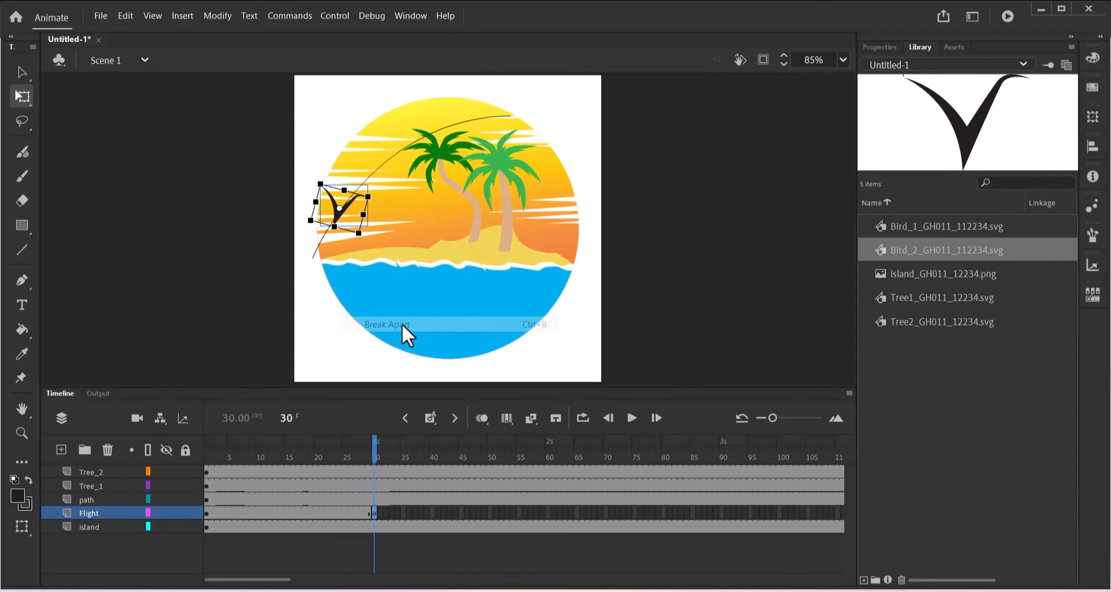
{"action": "right_click", "coordinate": [335, 213]}
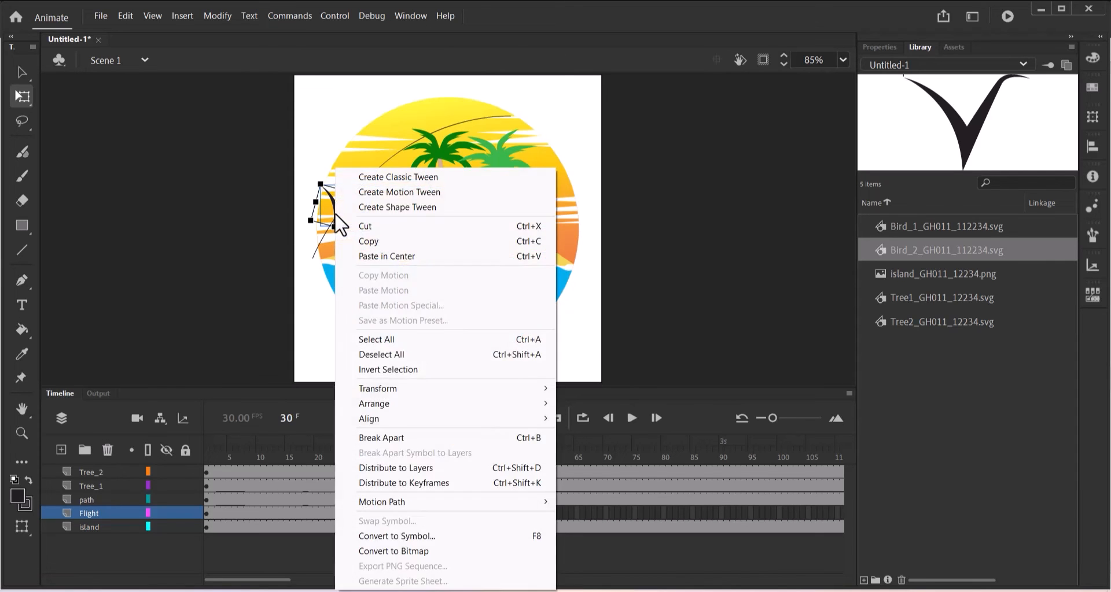
{"action": "left_click", "coordinate": [387, 439]}
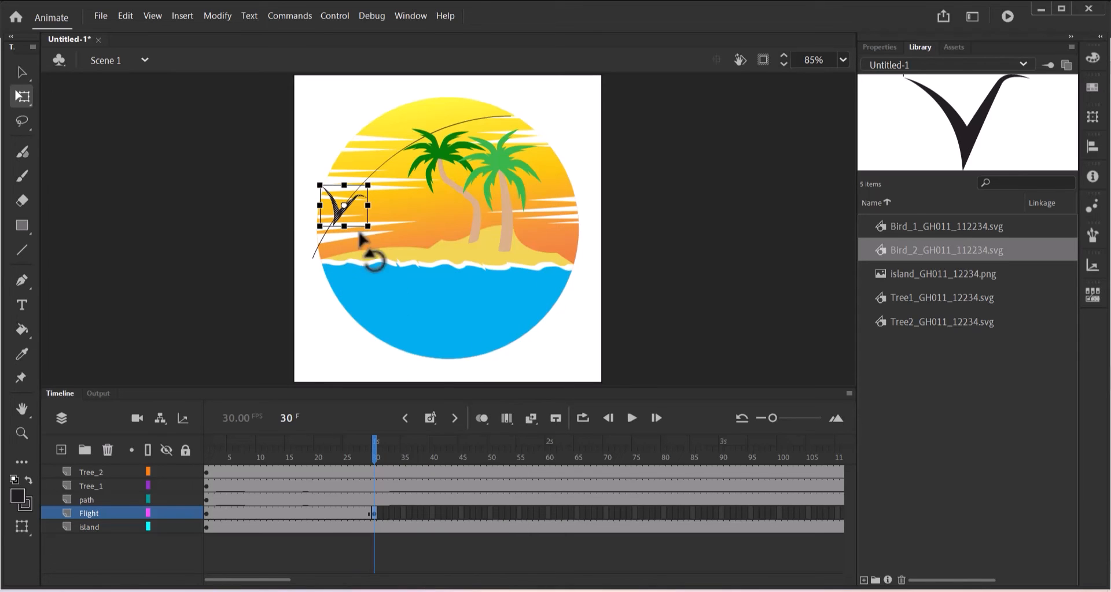
Create a shape tween over frames 1–30 on the Flight layer and scrub to preview the morph.
{"action": "left_click", "coordinate": [285, 516]}
{"action": "right_click", "coordinate": [285, 516]}
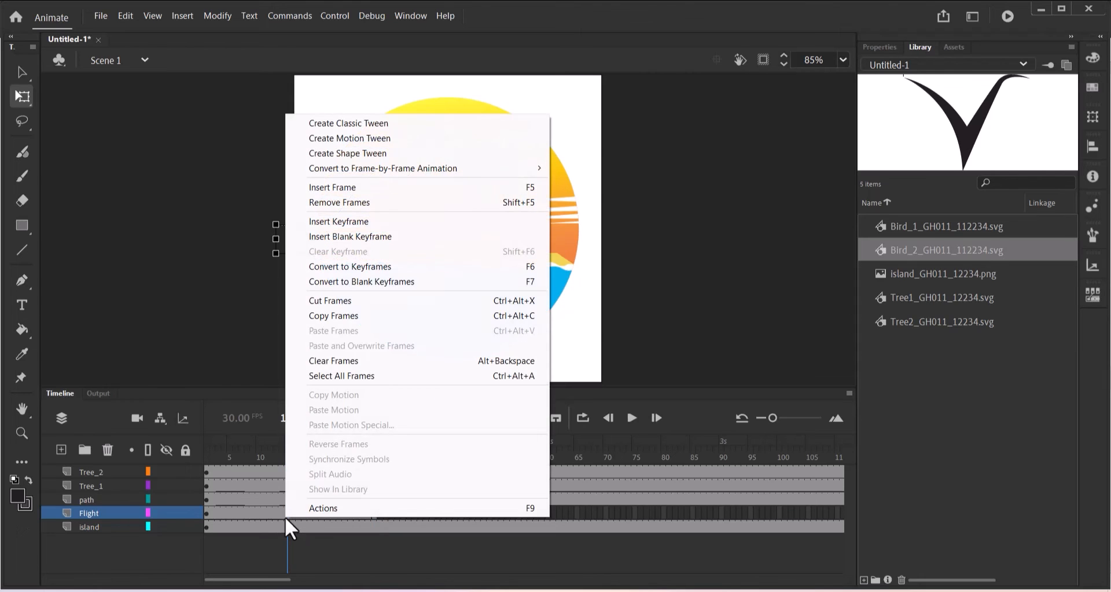
{"action": "left_click", "coordinate": [357, 153]}
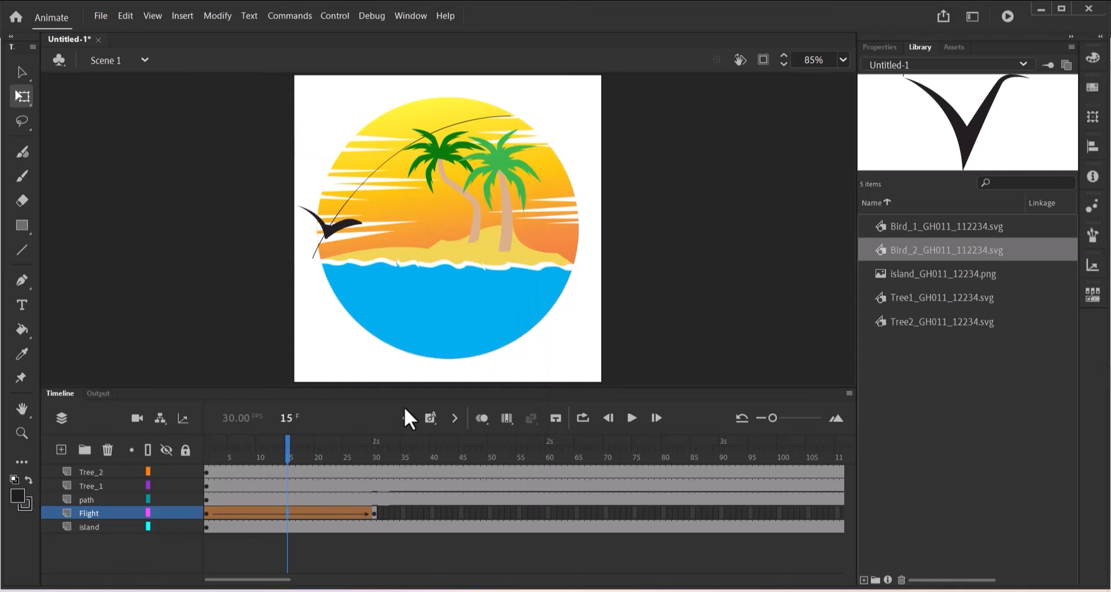
{"action": "left_click_drag", "start_coordinate": [281, 457], "coordinate": [378, 493]}
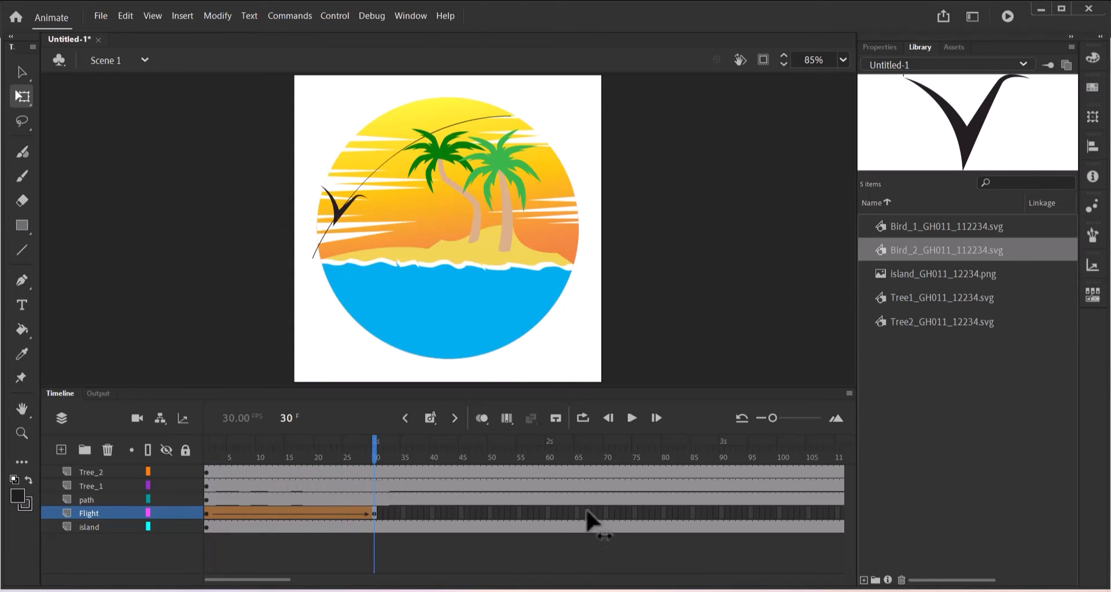
Insert a keyframe at frame 60 on the Flight layer and scrub back to preview.
{"action": "left_click", "coordinate": [547, 516]}
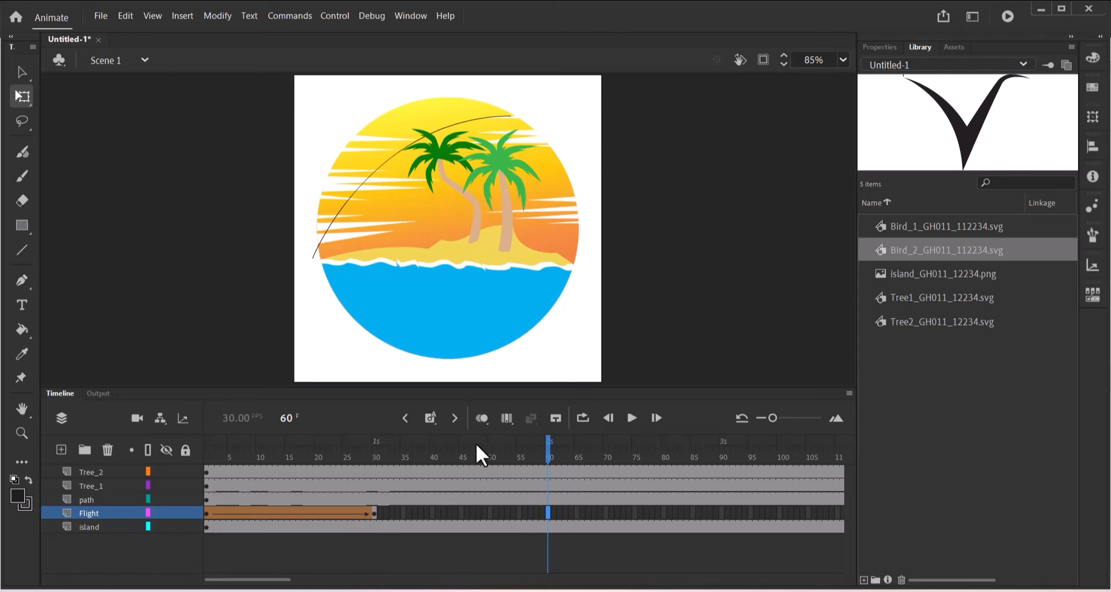
{"action": "left_click", "coordinate": [430, 419]}
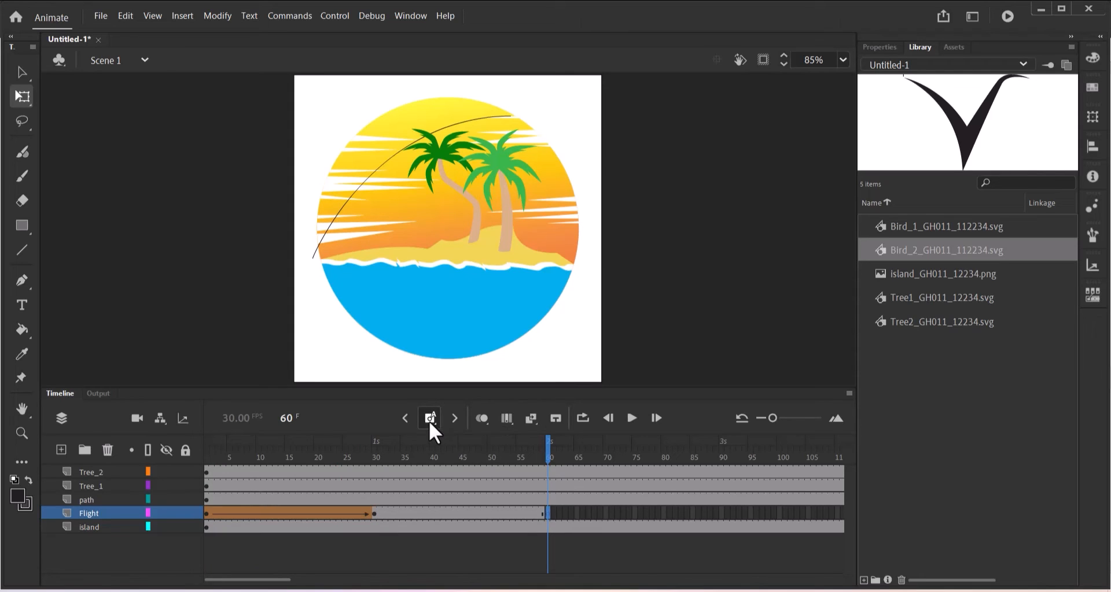
{"action": "left_click_drag", "start_coordinate": [547, 453], "coordinate": [207, 473]}
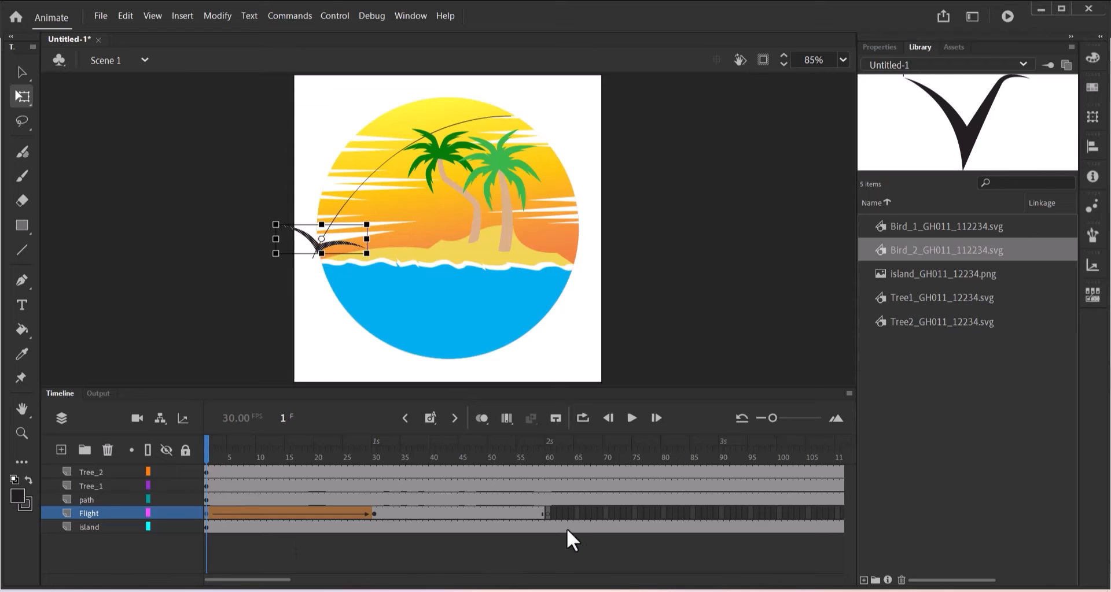
Add a keyframe holding the bird at frame 60 of the Flight layer.
{"action": "left_click", "coordinate": [547, 516]}
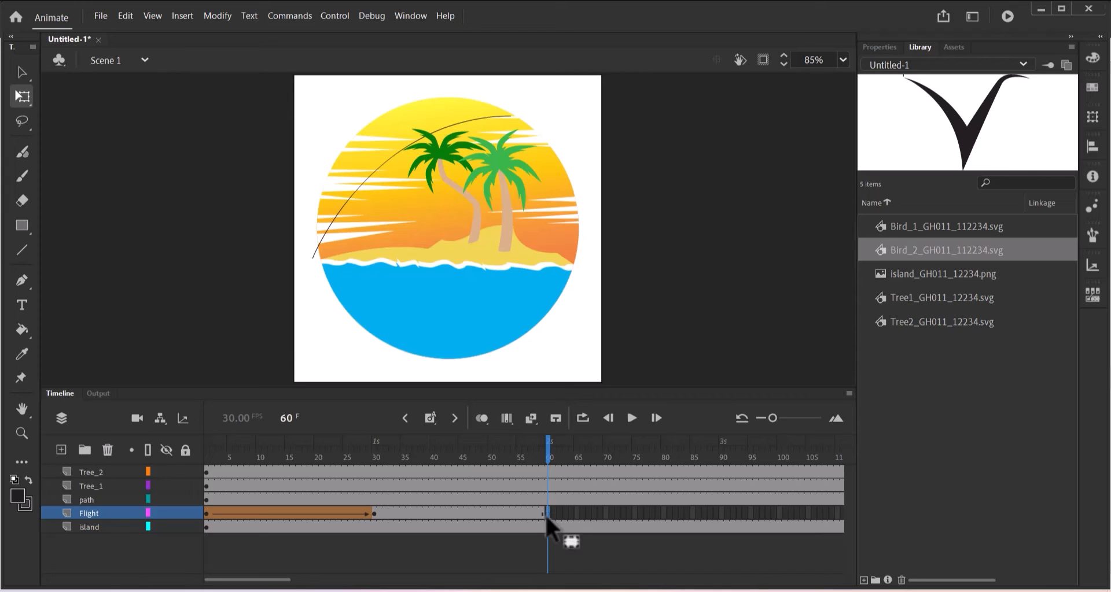
{"action": "key", "text": "F6"}
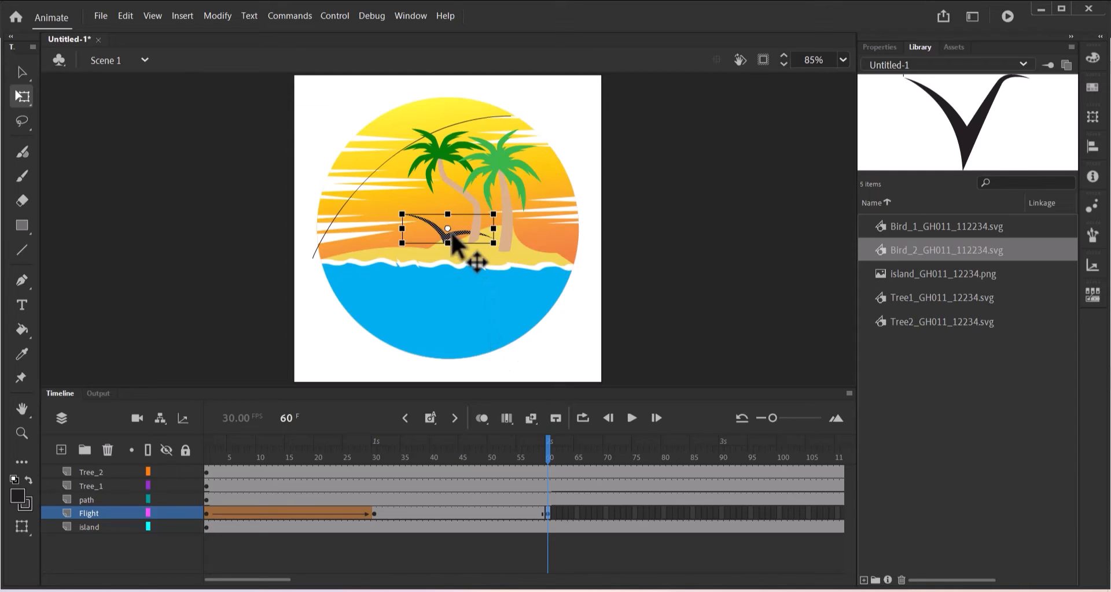
Drag the bird toward the left start of the flight path and zoom the stage to 117%.
{"action": "left_click_drag", "start_coordinate": [452, 238], "coordinate": [366, 185]}
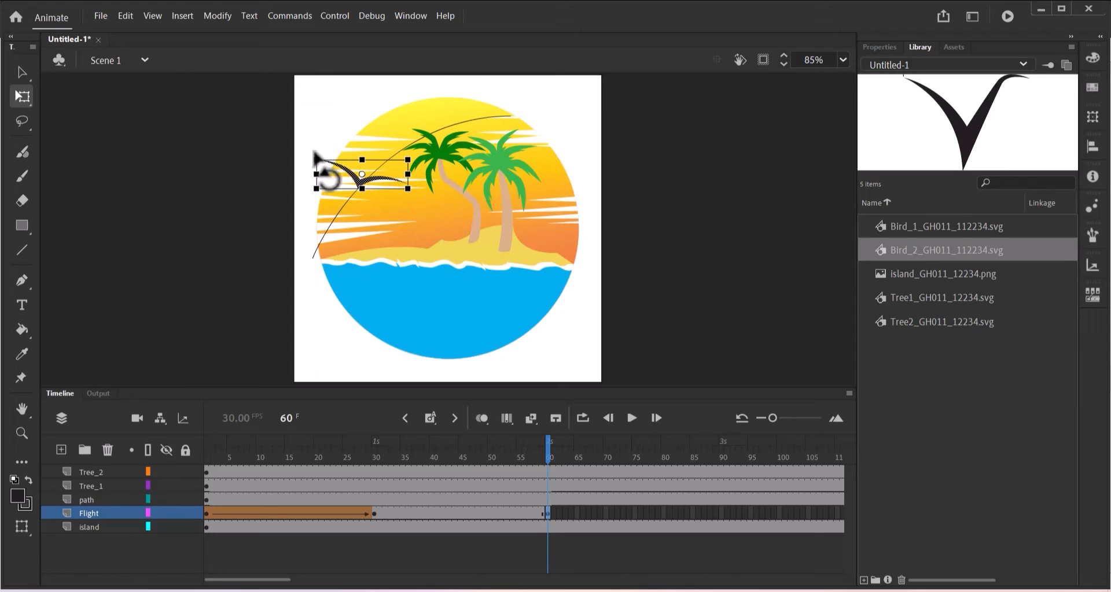
{"action": "left_click", "coordinate": [843, 60]}
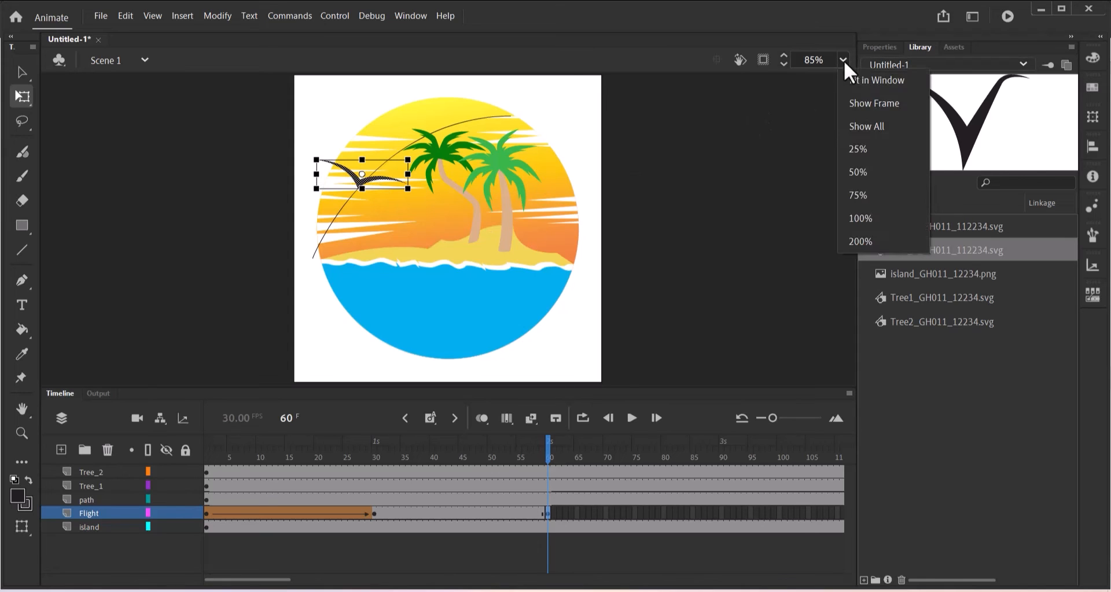
{"action": "left_click", "coordinate": [859, 218]}
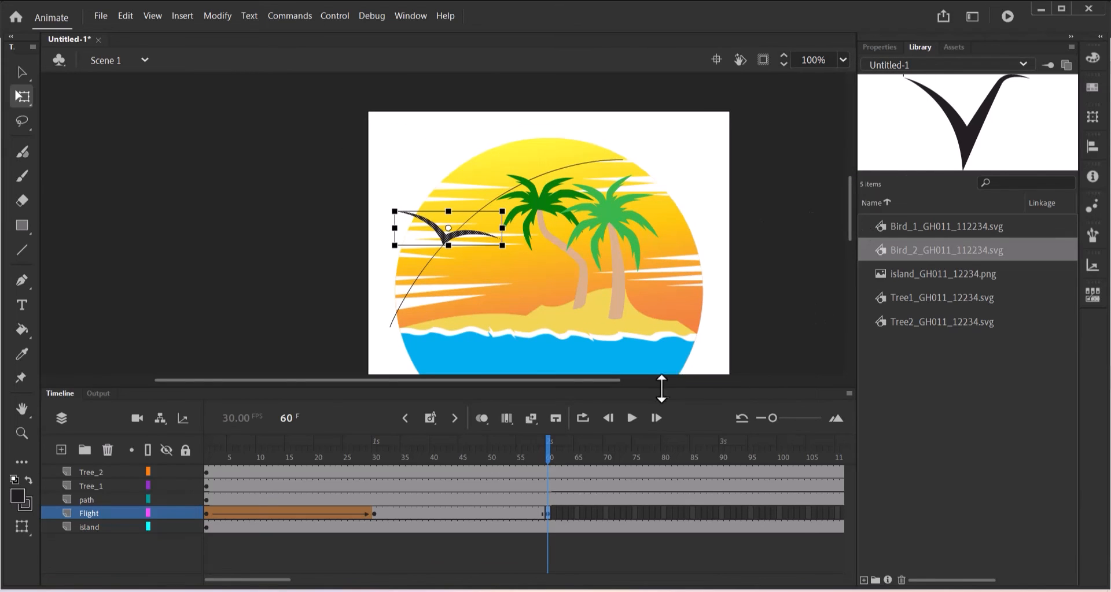
{"action": "left_click_drag", "start_coordinate": [616, 379], "coordinate": [665, 379]}
{"action": "left_click", "coordinate": [785, 56]}
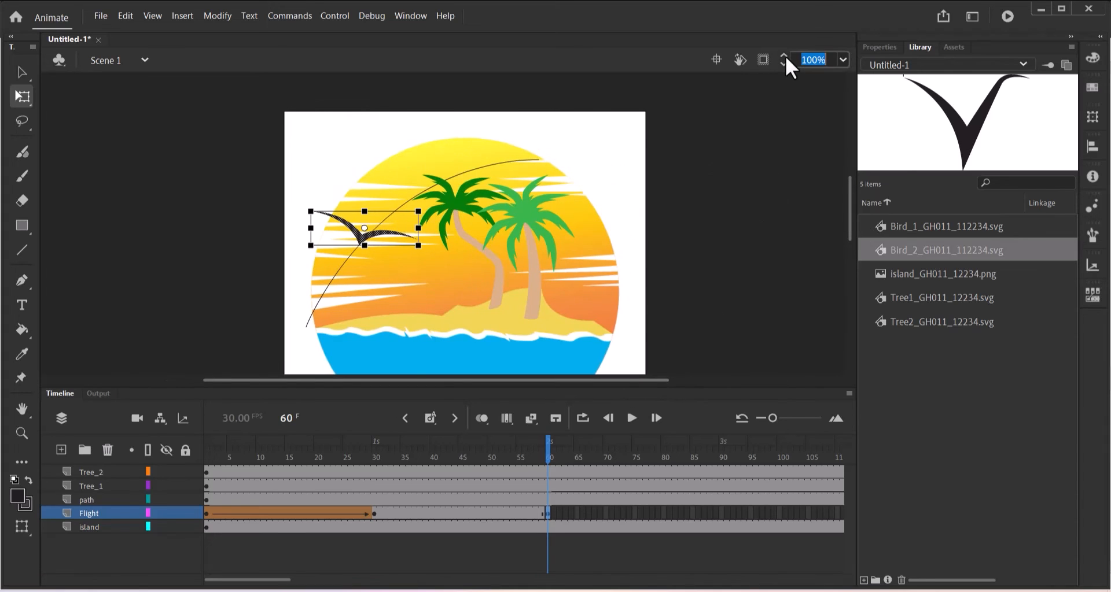
{"action": "left_click", "coordinate": [784, 56]}
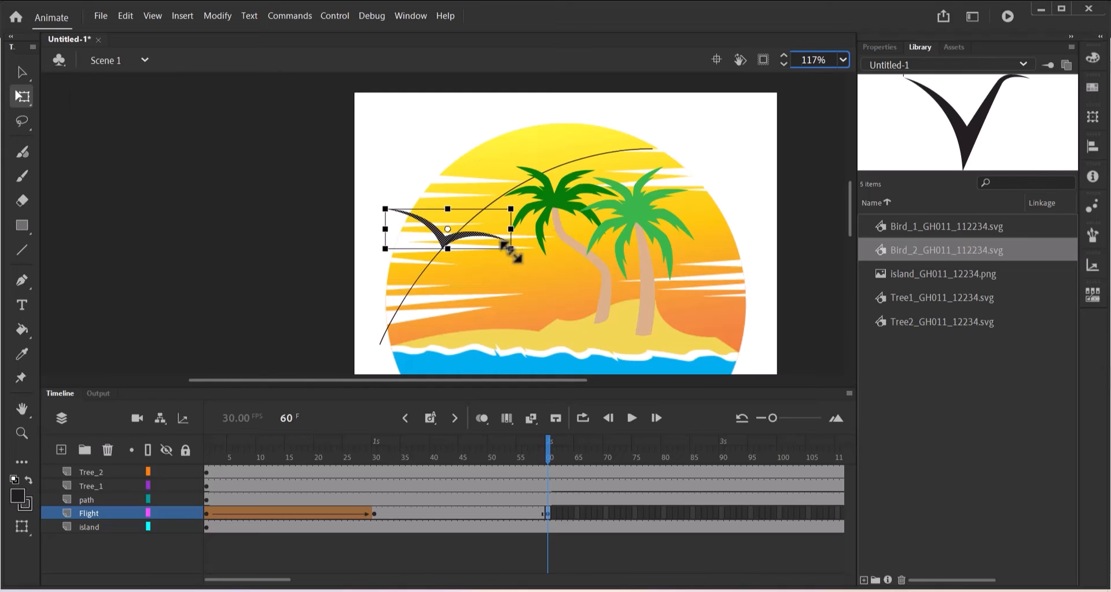
Scale the frame 60 bird down and nudge it onto the curved flight path.
{"action": "mouse_move", "coordinate": [503, 245]}
{"action": "left_mouse_down"}
{"action": "mouse_move", "coordinate": [469, 238]}
{"action": "mouse_move", "coordinate": [484, 250]}
{"action": "left_mouse_up"}
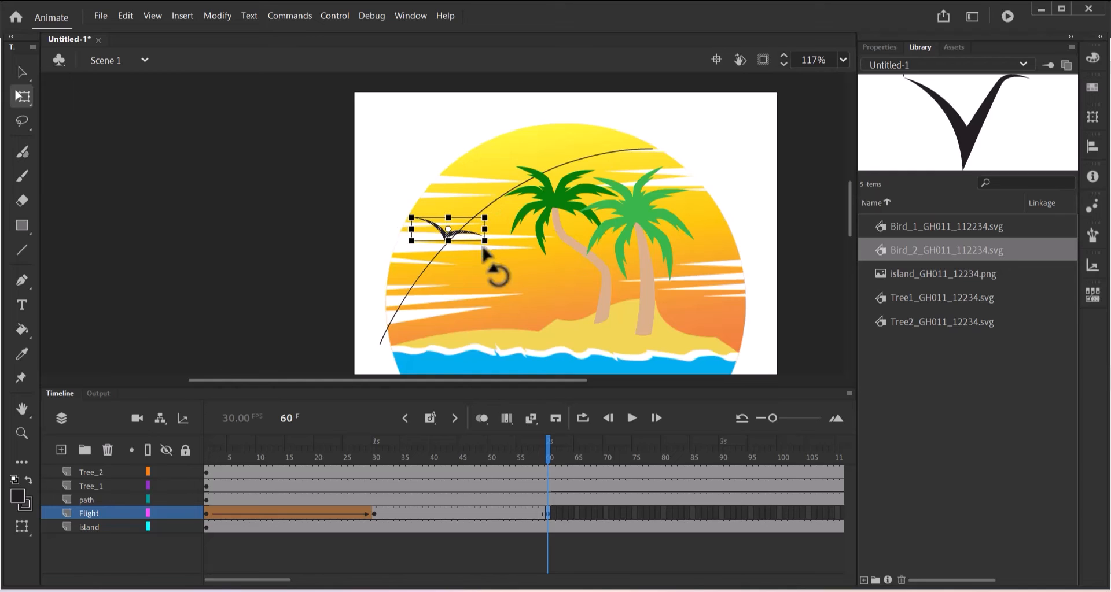
{"action": "left_click", "coordinate": [459, 227]}
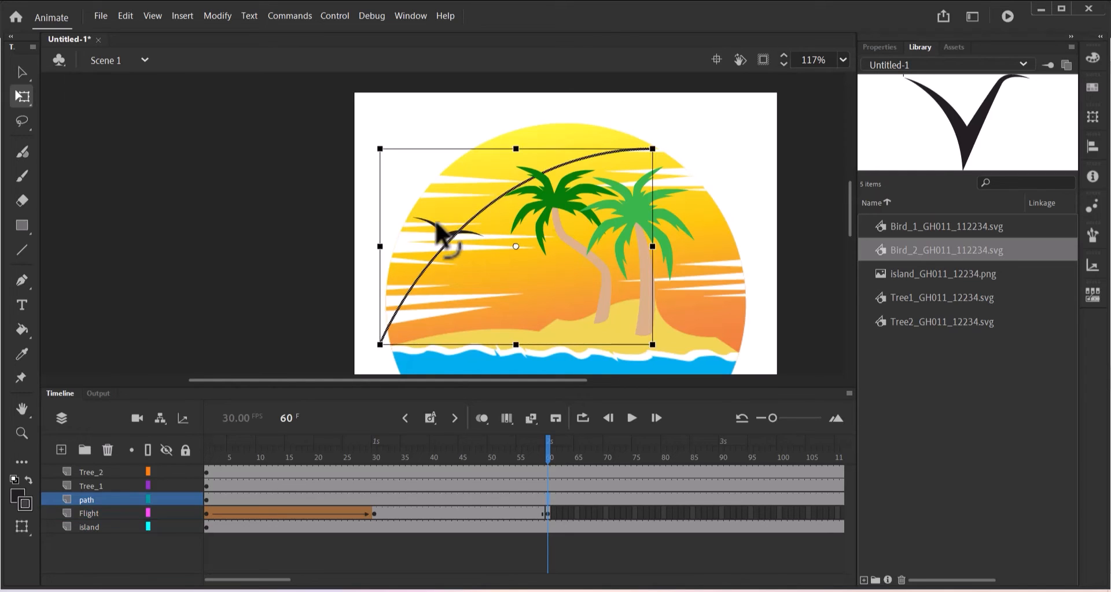
{"action": "left_click", "coordinate": [310, 197]}
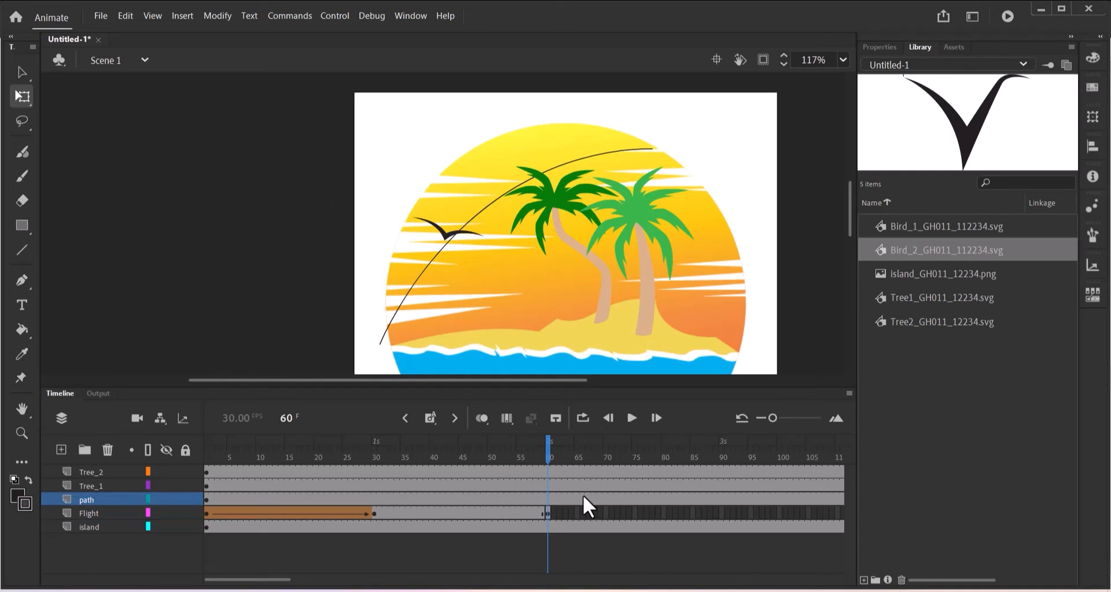
{"action": "left_click", "coordinate": [547, 511]}
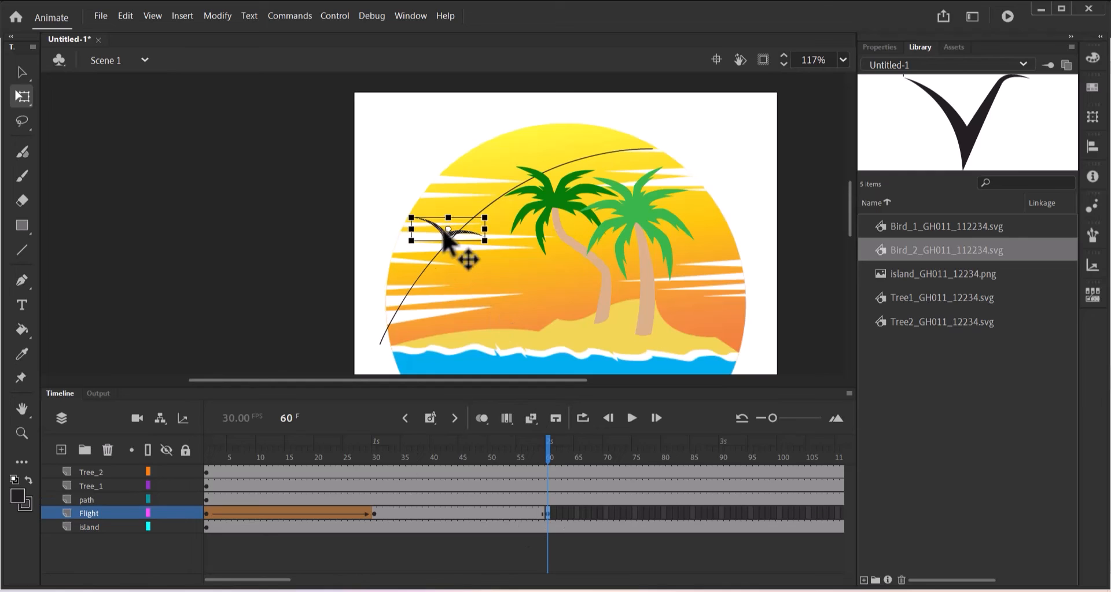
{"action": "left_click_drag", "start_coordinate": [442, 229], "coordinate": [447, 234]}
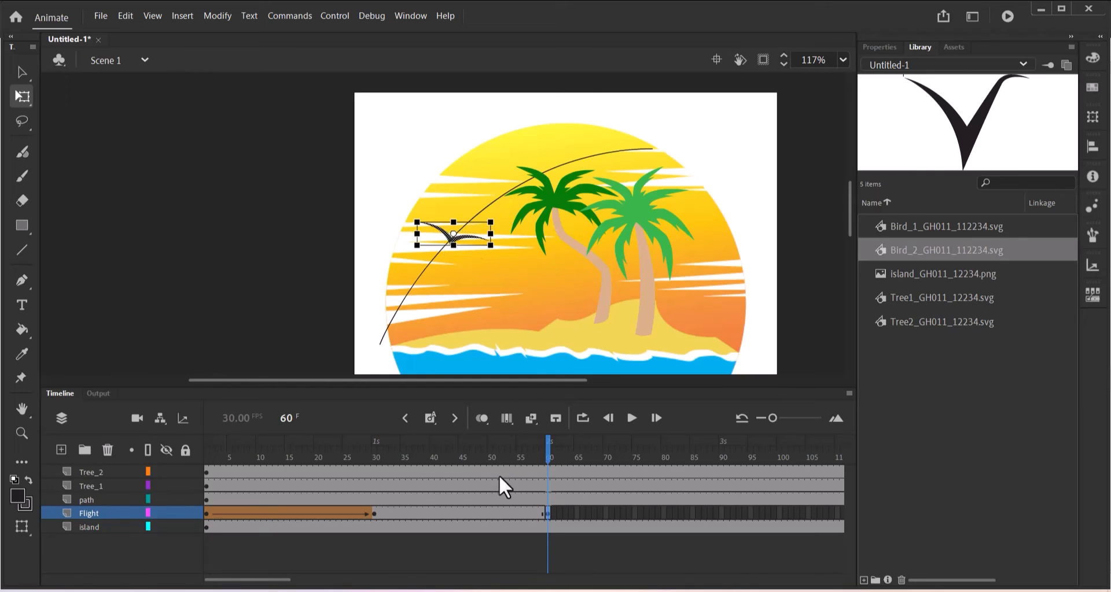
Create a shape tween across frames 30–60 on the Flight layer and scrub to preview it.
{"action": "left_click", "coordinate": [452, 515]}
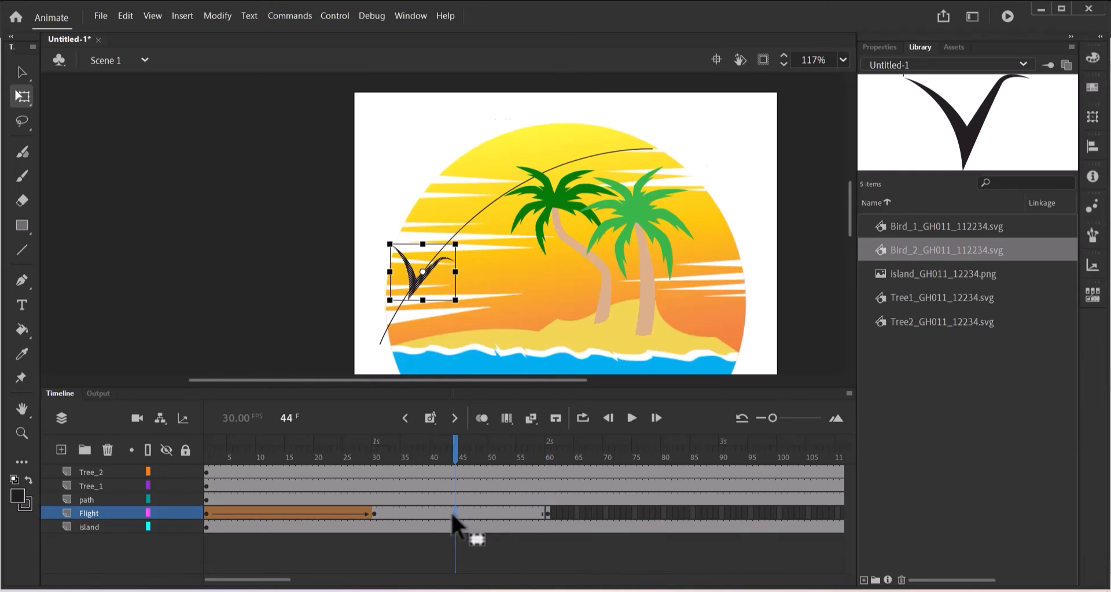
{"action": "right_click", "coordinate": [452, 515]}
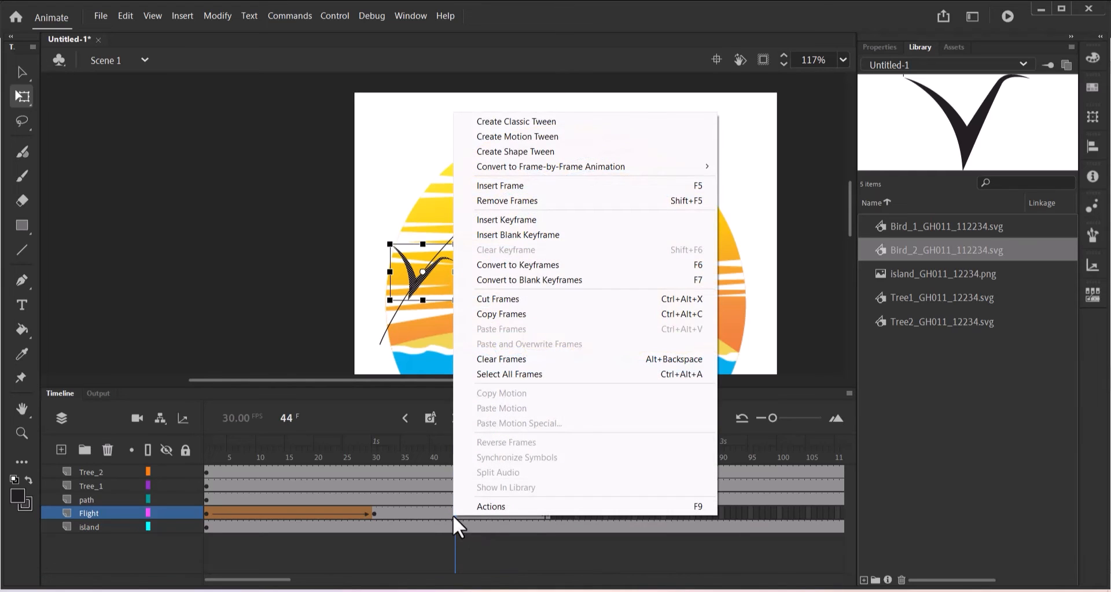
{"action": "left_click", "coordinate": [525, 150]}
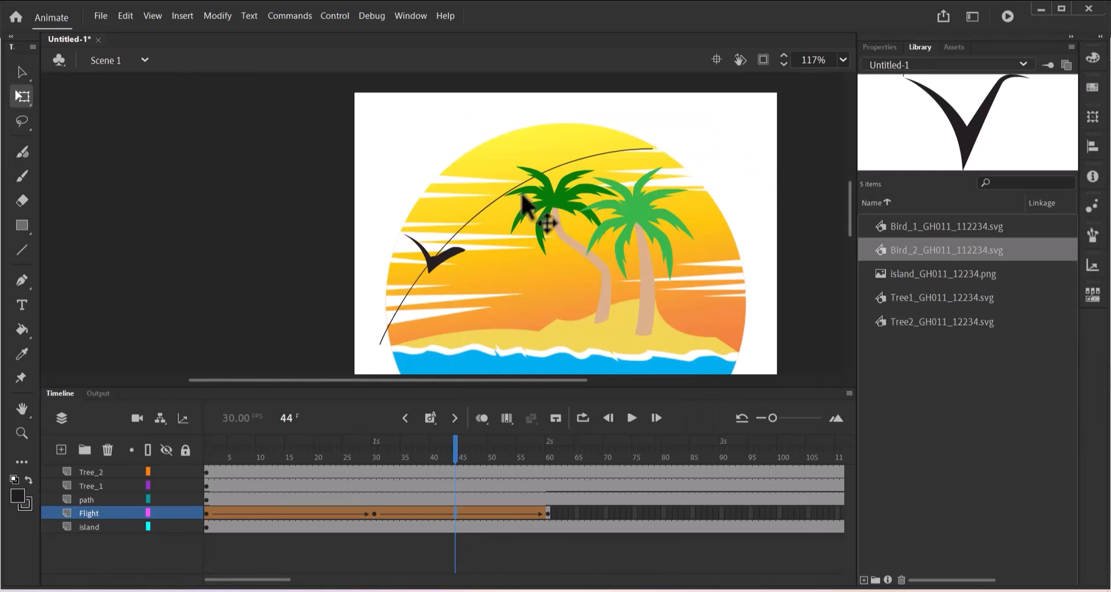
{"action": "left_click_drag", "start_coordinate": [453, 452], "coordinate": [547, 461]}
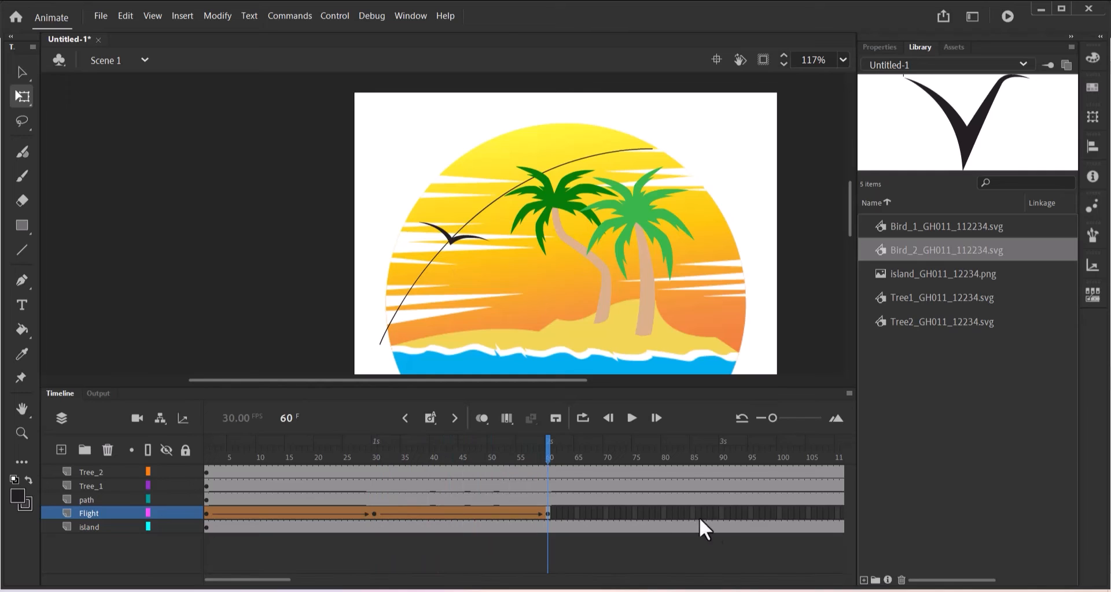
Check the bird at frame 30, then extend the Flight layer's frames out to frame 90.
{"action": "left_click", "coordinate": [721, 518]}
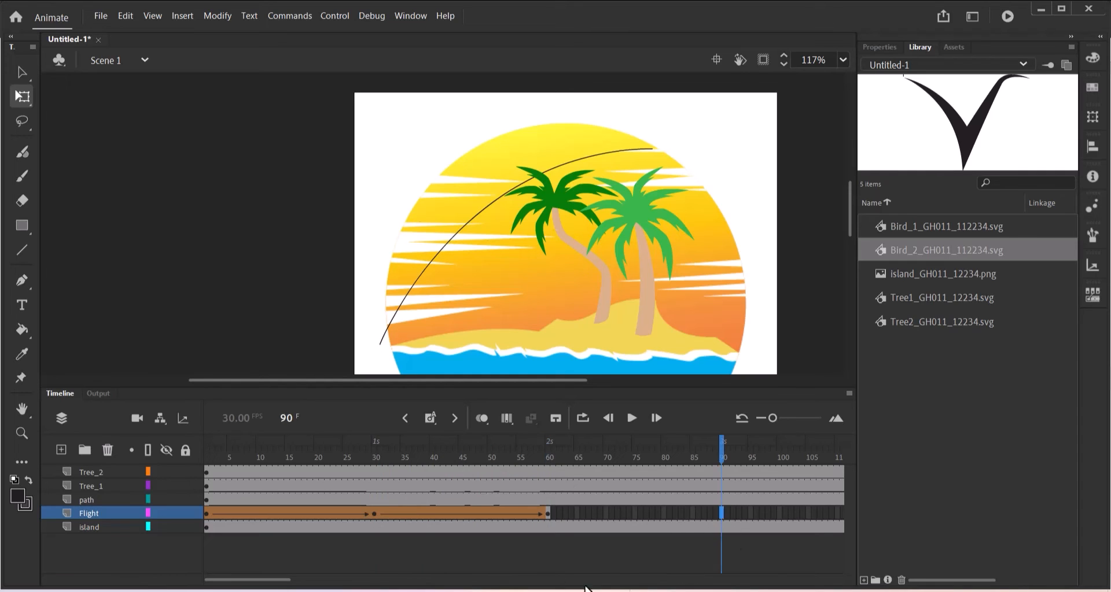
{"action": "left_click_drag", "start_coordinate": [285, 585], "coordinate": [298, 585]}
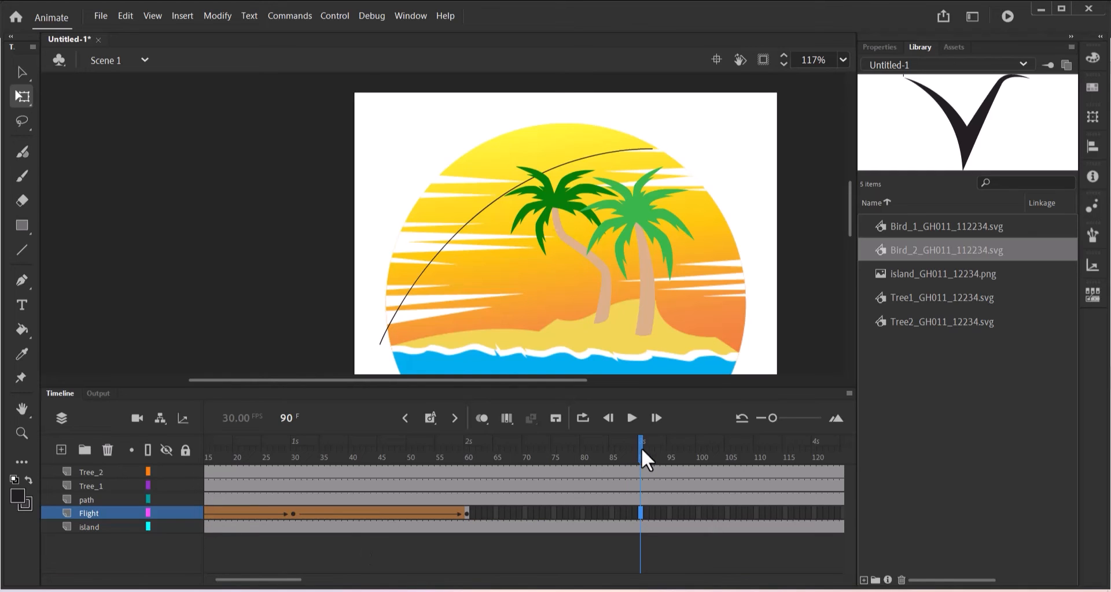
{"action": "left_click_drag", "start_coordinate": [637, 449], "coordinate": [290, 454]}
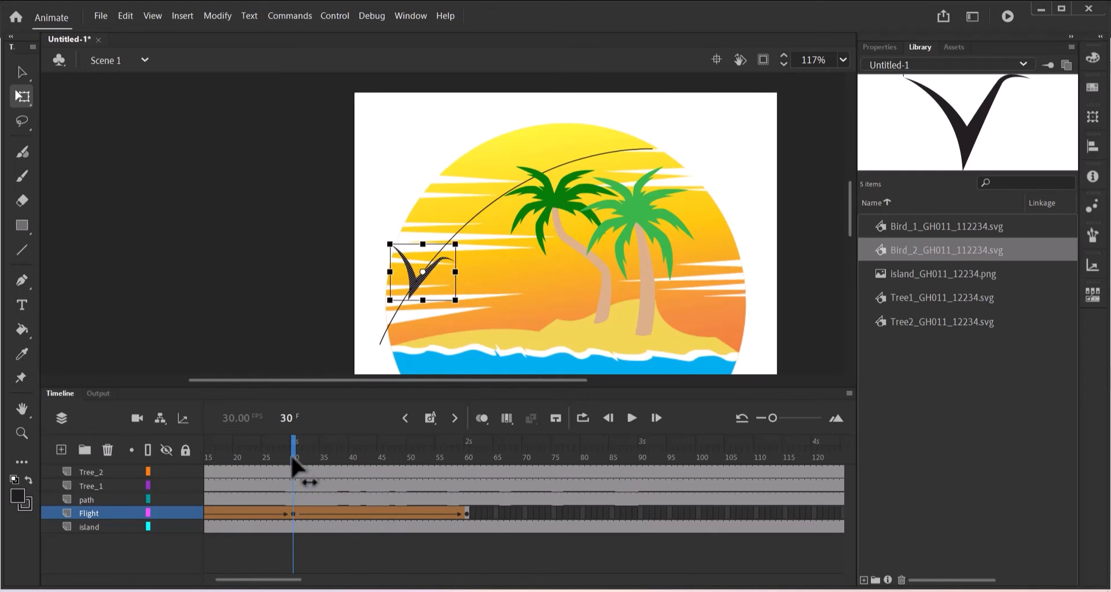
{"action": "left_click", "coordinate": [295, 517]}
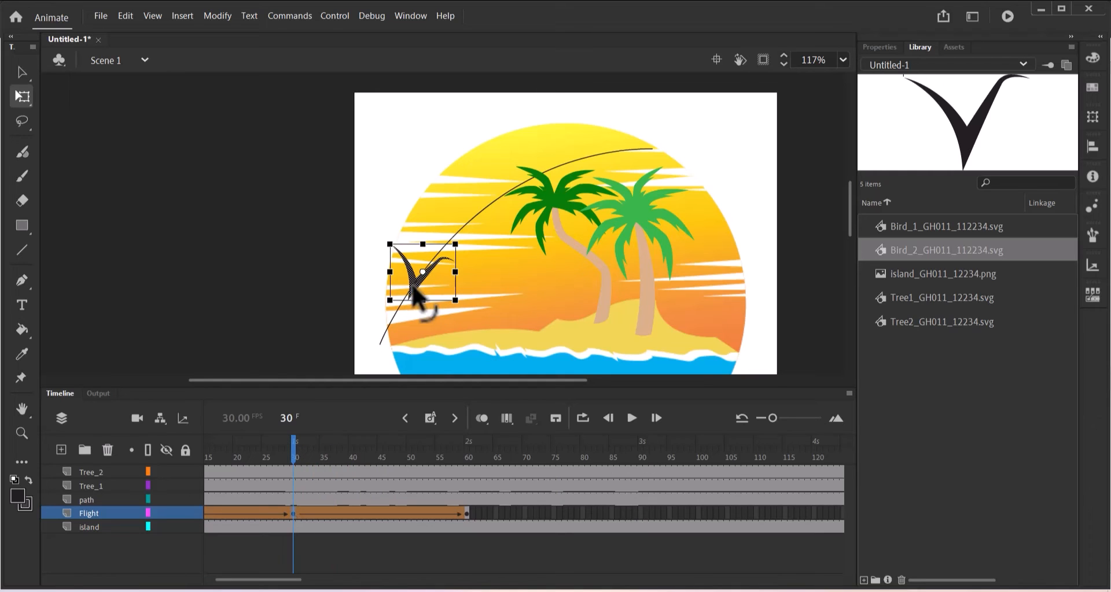
{"action": "left_click", "coordinate": [402, 304]}
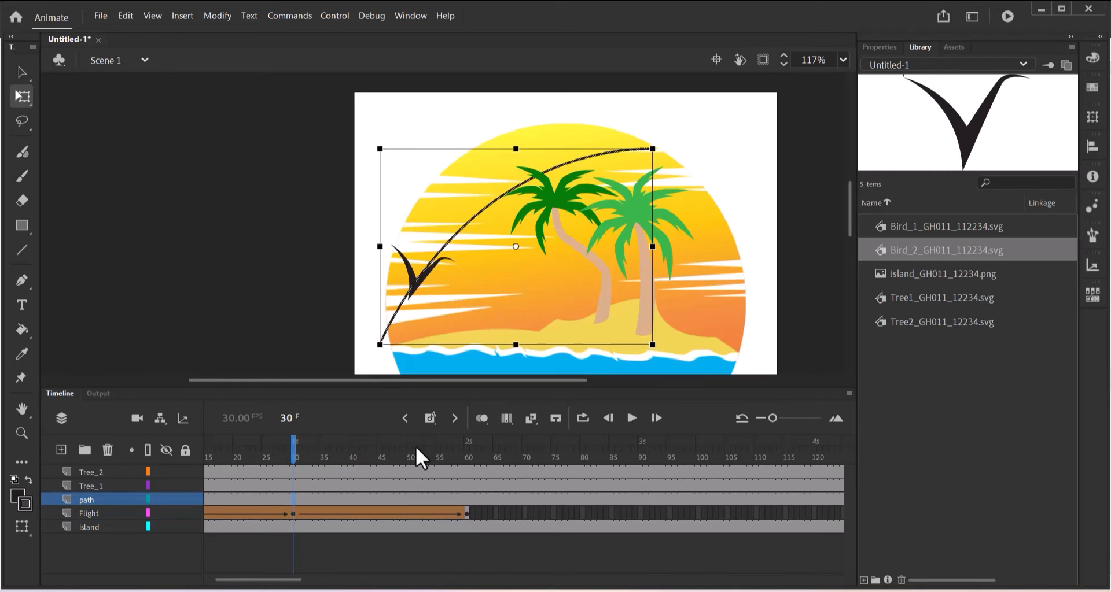
{"action": "left_click", "coordinate": [296, 515]}
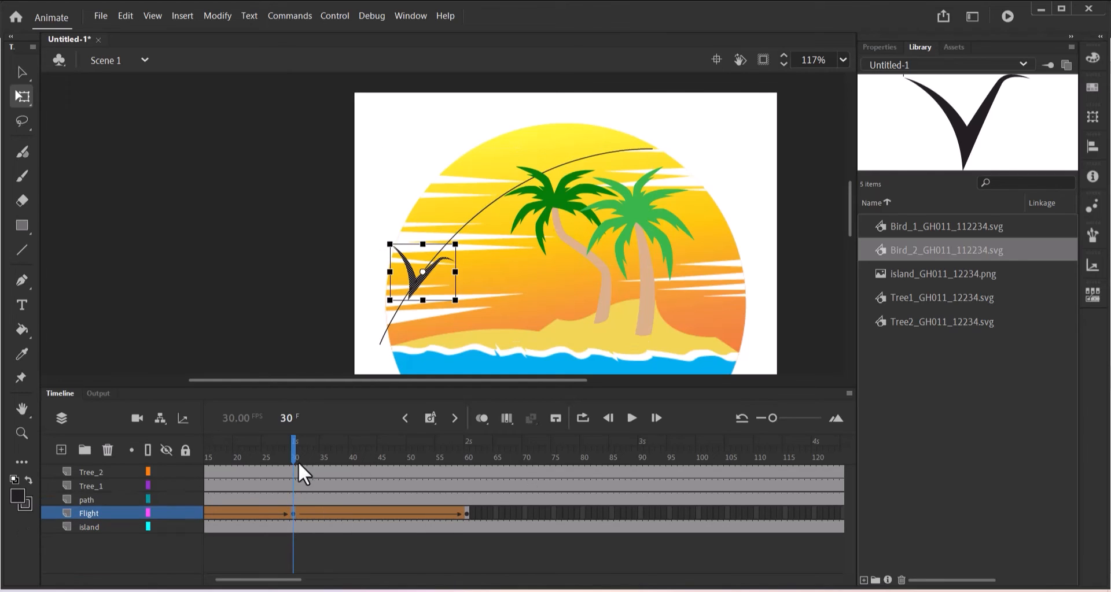
{"action": "left_click_drag", "start_coordinate": [294, 455], "coordinate": [640, 488]}
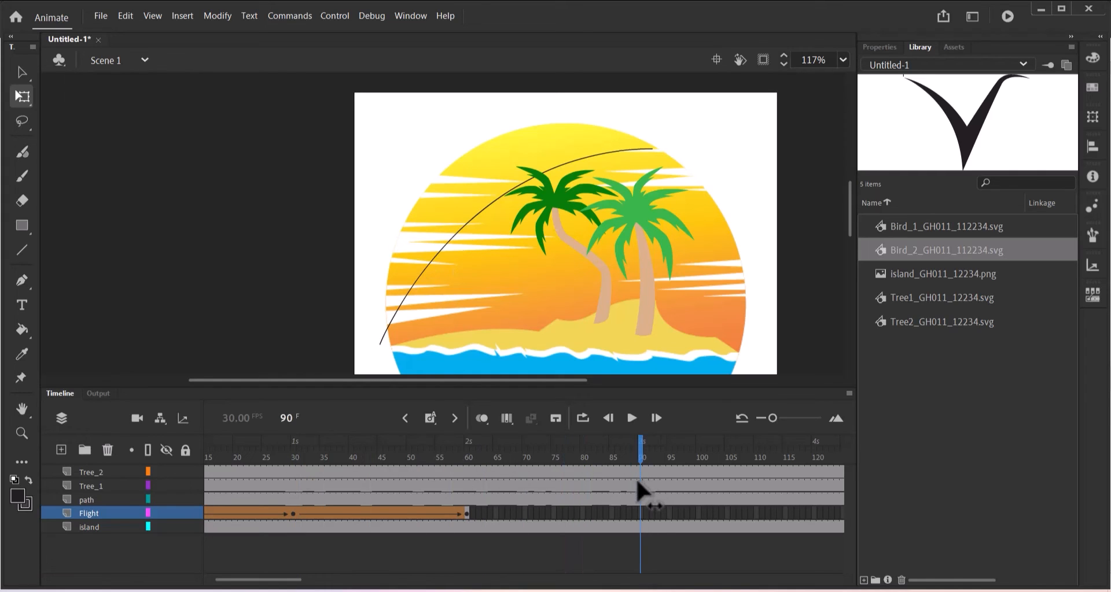
{"action": "left_click", "coordinate": [641, 514]}
{"action": "left_click", "coordinate": [425, 417]}
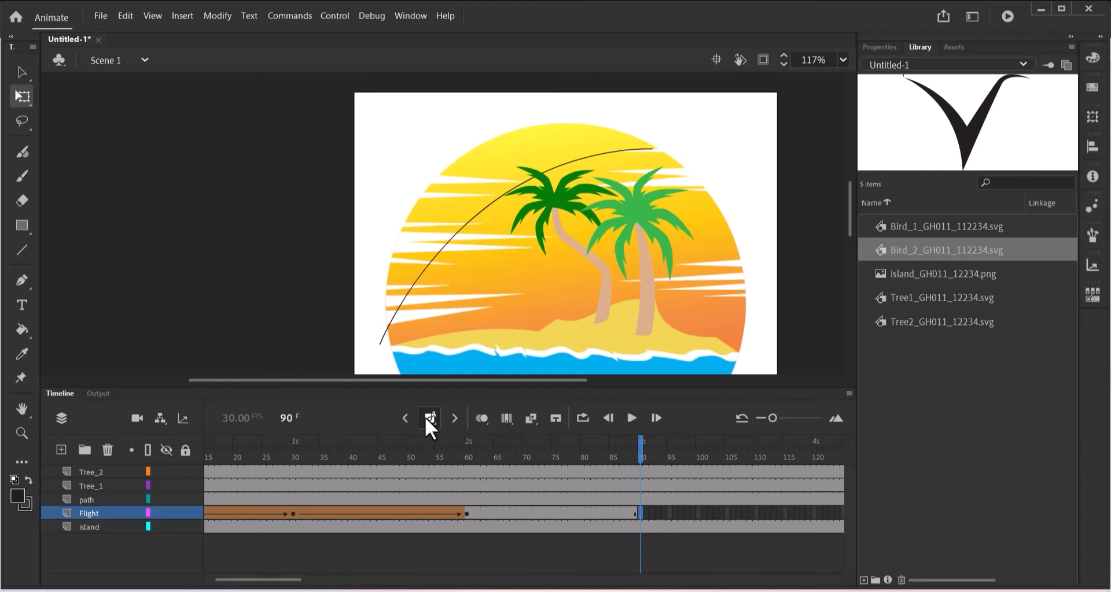
Add a keyframe at frame 90, moving the bird up-right along the path and halving its size.
{"action": "left_click", "coordinate": [425, 418]}
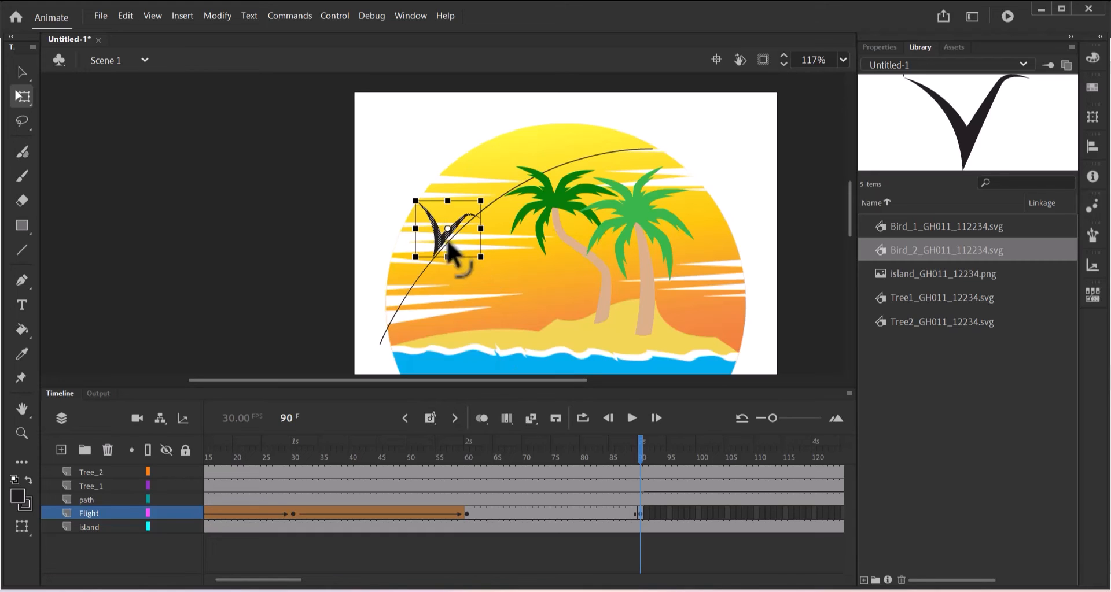
{"action": "left_click_drag", "start_coordinate": [445, 242], "coordinate": [498, 202]}
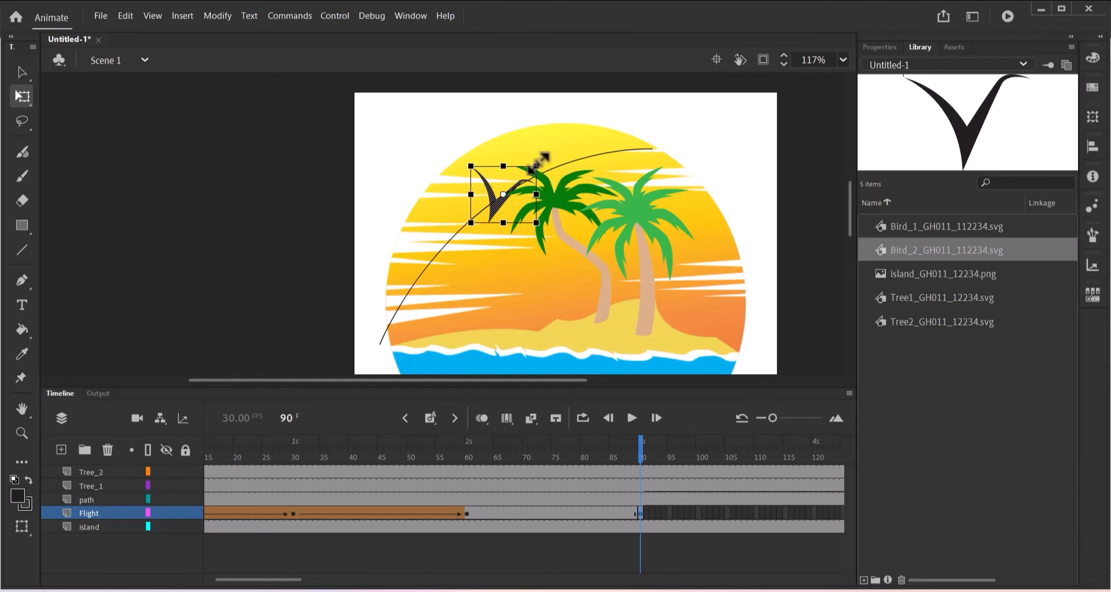
{"action": "mouse_move", "coordinate": [535, 167]}
{"action": "left_mouse_down"}
{"action": "mouse_move", "coordinate": [528, 173]}
{"action": "mouse_move", "coordinate": [537, 168]}
{"action": "left_mouse_up"}
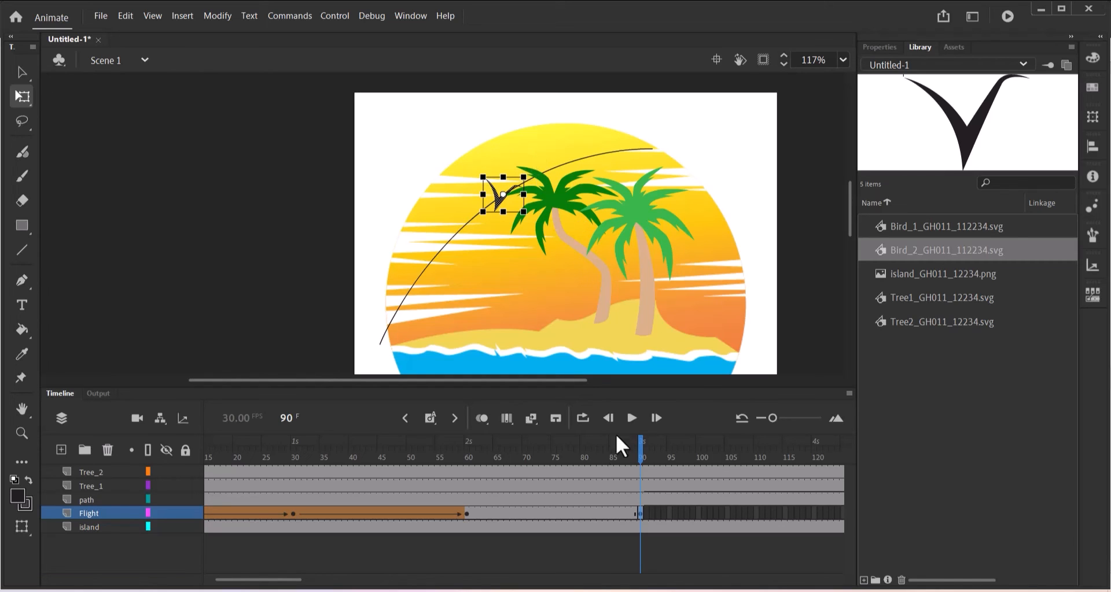
Create a shape tween across frames 60–90 on the Flight layer and scrub to preview the flight.
{"action": "right_click", "coordinate": [564, 511]}
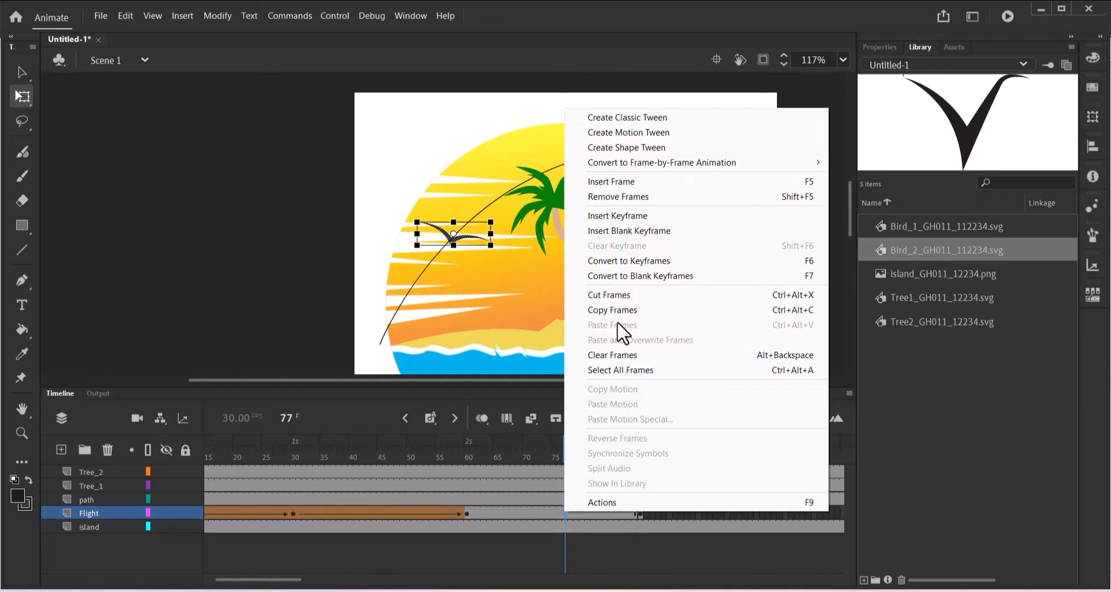
{"action": "left_click", "coordinate": [633, 148]}
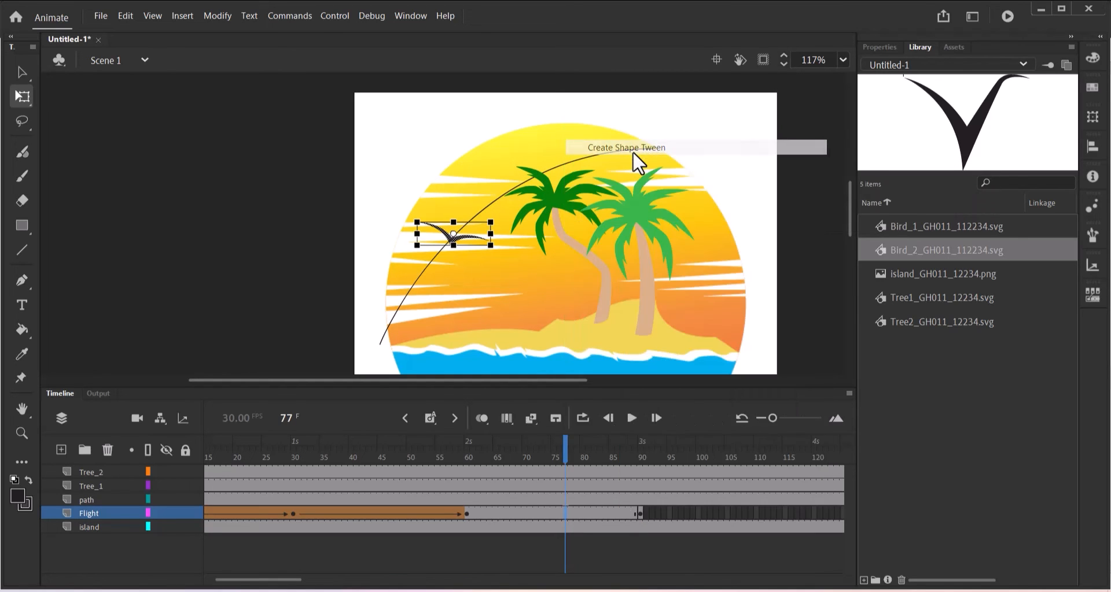
{"action": "left_click_drag", "start_coordinate": [569, 450], "coordinate": [640, 439]}
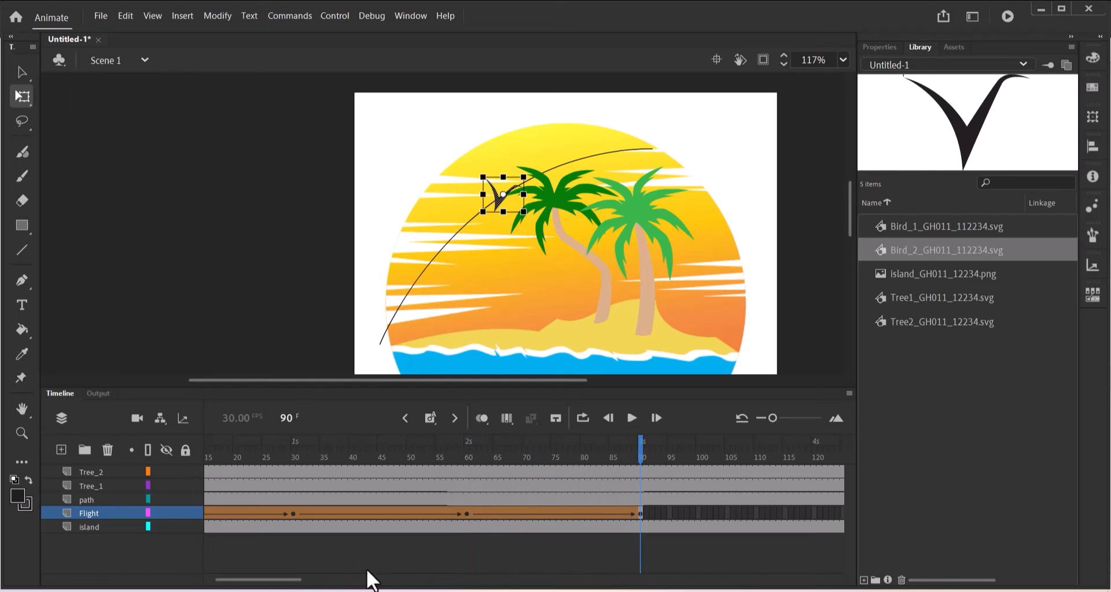
{"action": "left_click_drag", "start_coordinate": [289, 578], "coordinate": [338, 580]}
Extend the Flight layer to frame 120 and scrub through the flight to check it.
{"action": "left_click", "coordinate": [514, 514]}
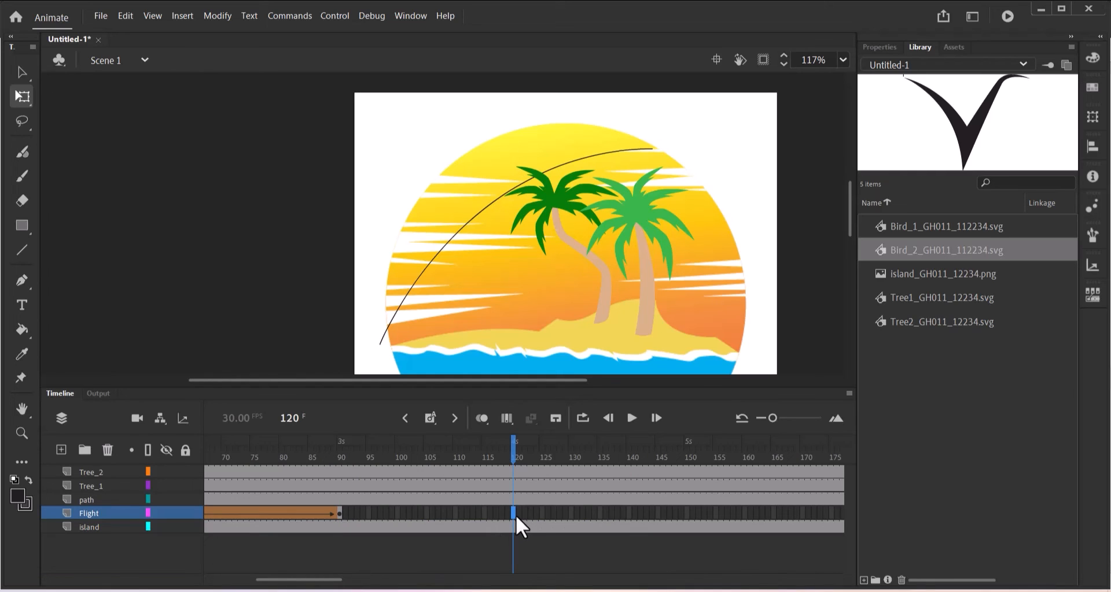
{"action": "left_click", "coordinate": [433, 422]}
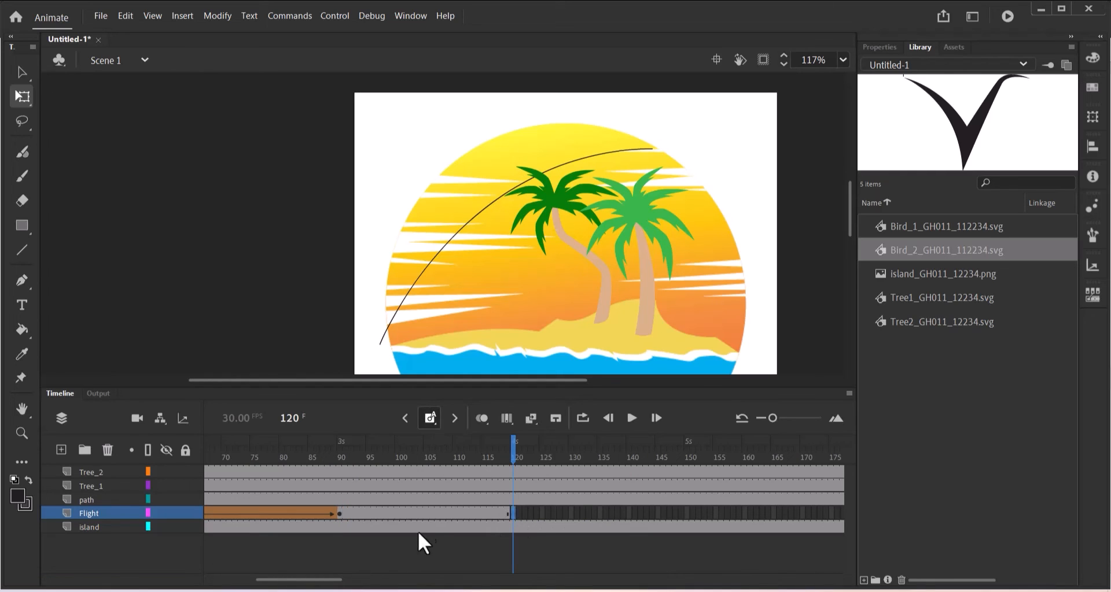
{"action": "left_click_drag", "start_coordinate": [324, 580], "coordinate": [308, 580]}
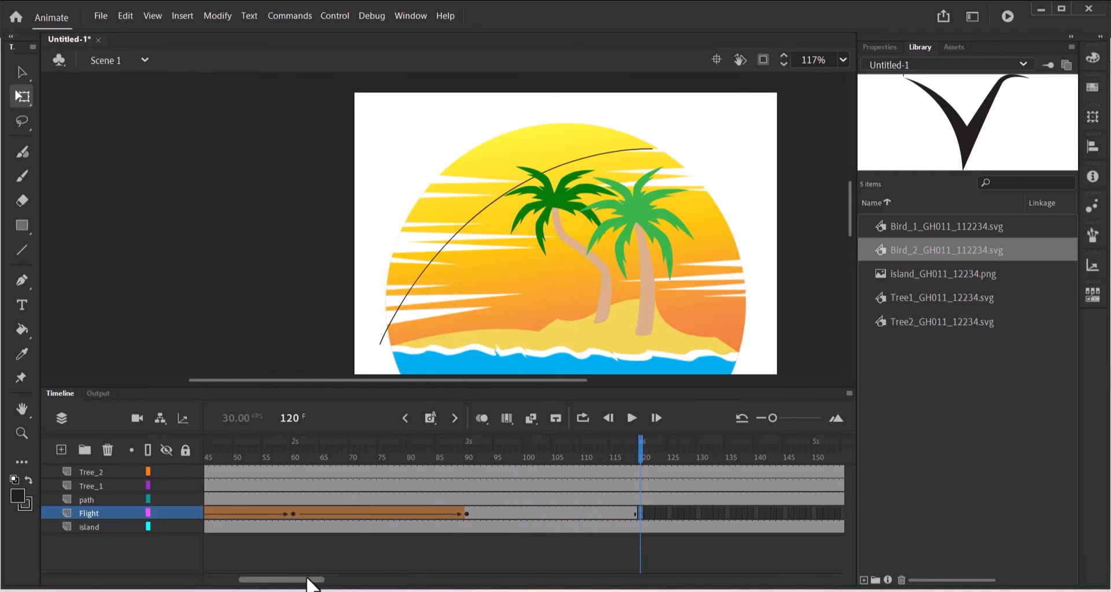
{"action": "left_click_drag", "start_coordinate": [641, 443], "coordinate": [294, 461]}
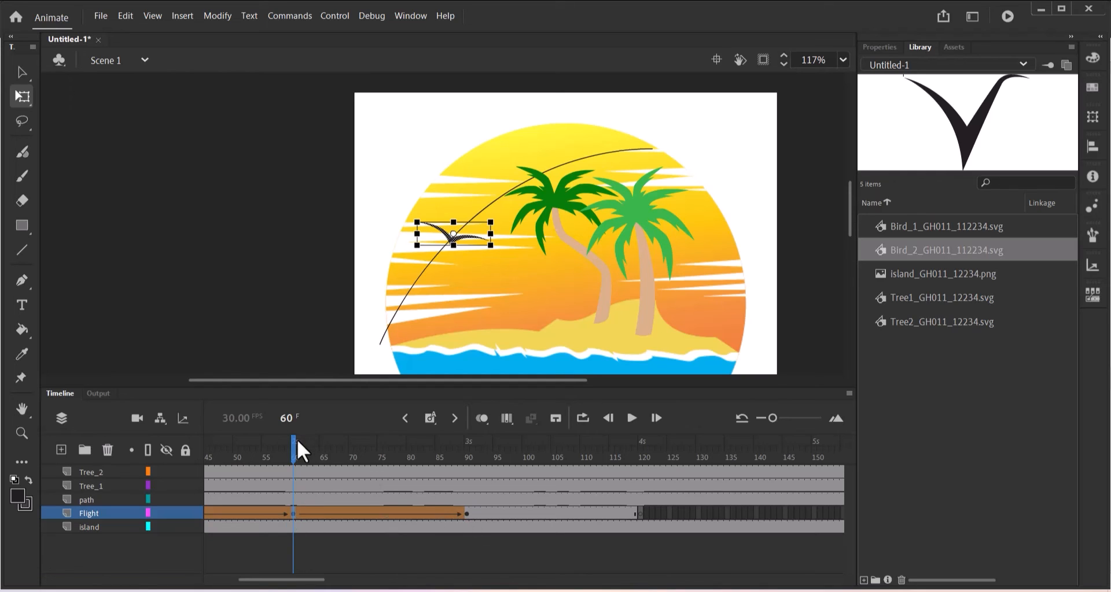
{"action": "left_click_drag", "start_coordinate": [295, 441], "coordinate": [643, 517]}
Insert a keyframe at frame 120 with the bird moved up above the palms and shrunk.
{"action": "left_click", "coordinate": [641, 513]}
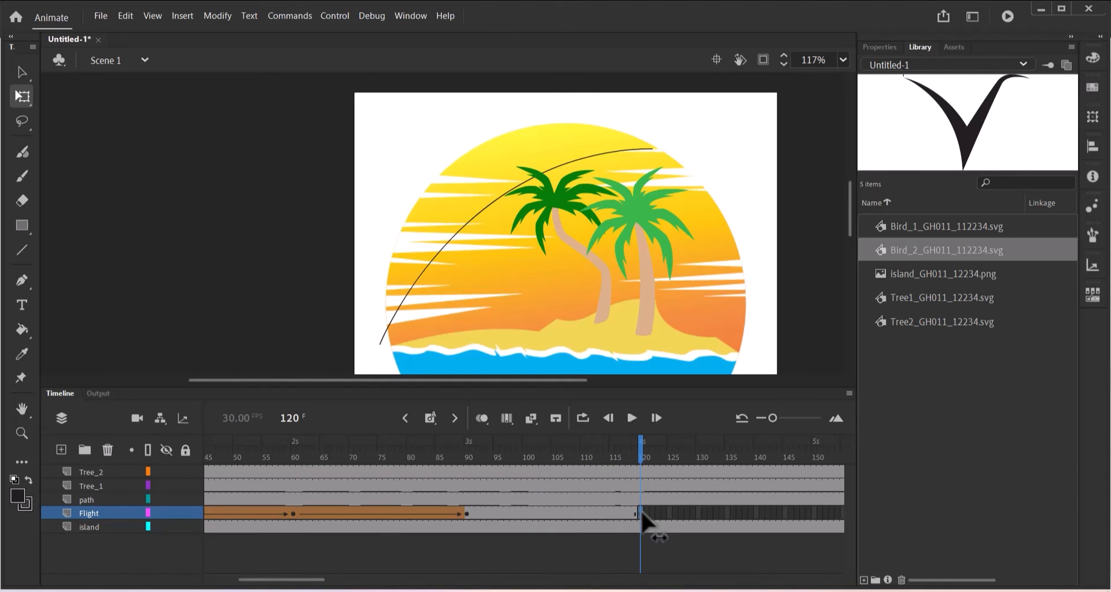
{"action": "key", "text": "F6"}
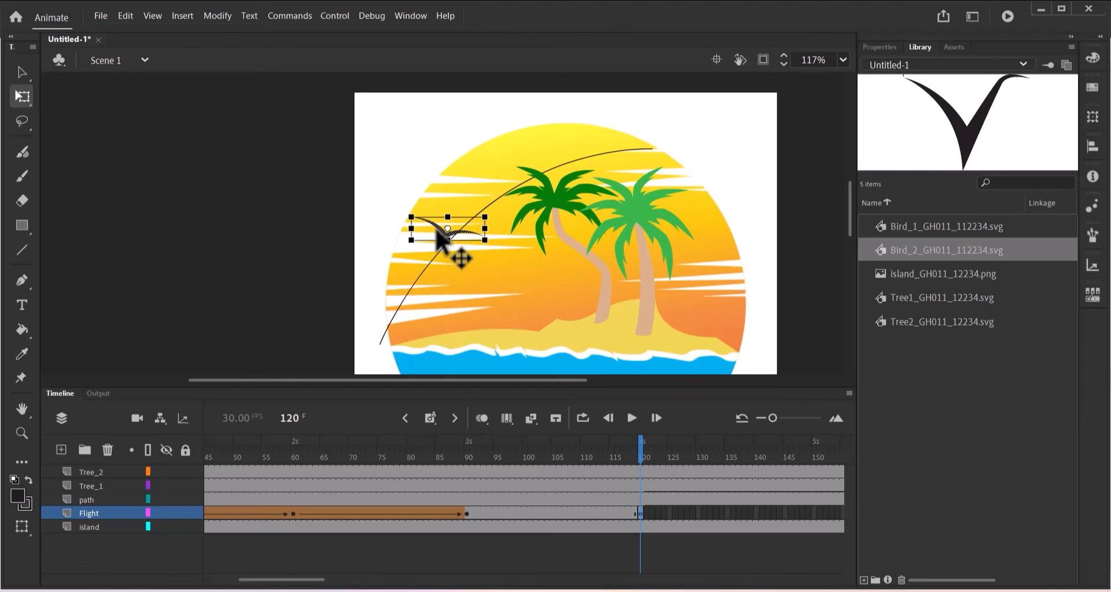
{"action": "left_click_drag", "start_coordinate": [438, 234], "coordinate": [533, 174]}
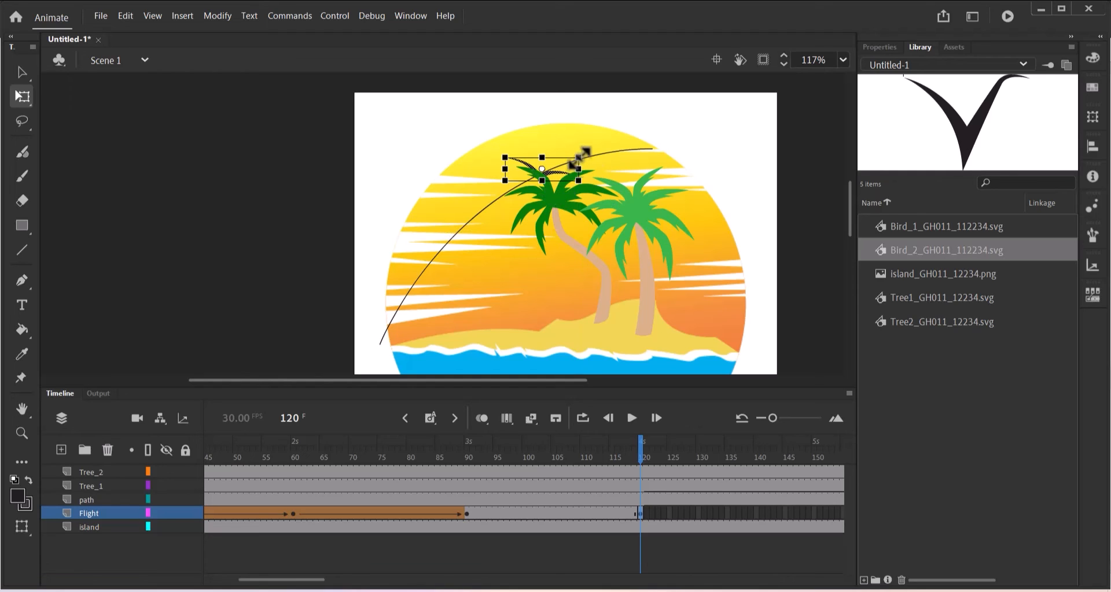
{"action": "left_click_drag", "start_coordinate": [583, 153], "coordinate": [578, 155]}
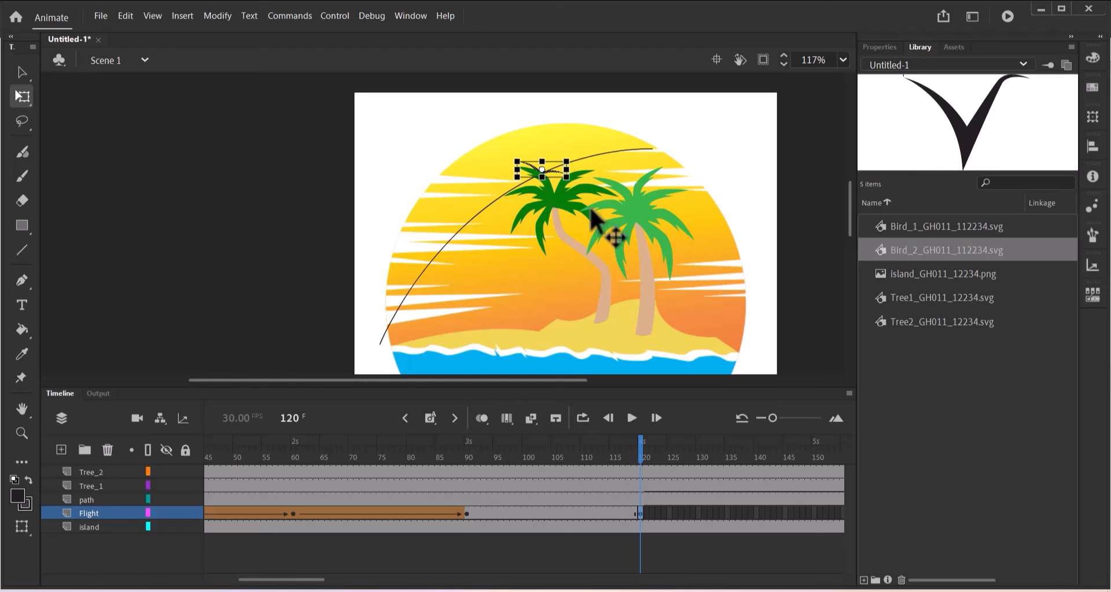
Create a shape tween across frames 90–120 on the Flight layer and scrub to preview it.
{"action": "left_click", "coordinate": [544, 513]}
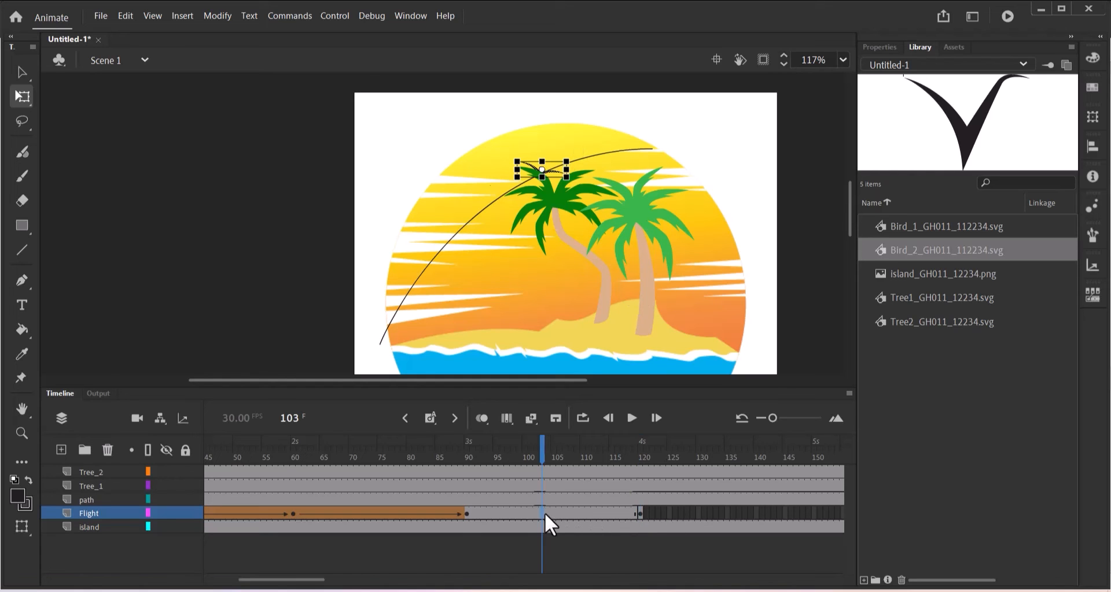
{"action": "right_click", "coordinate": [544, 513]}
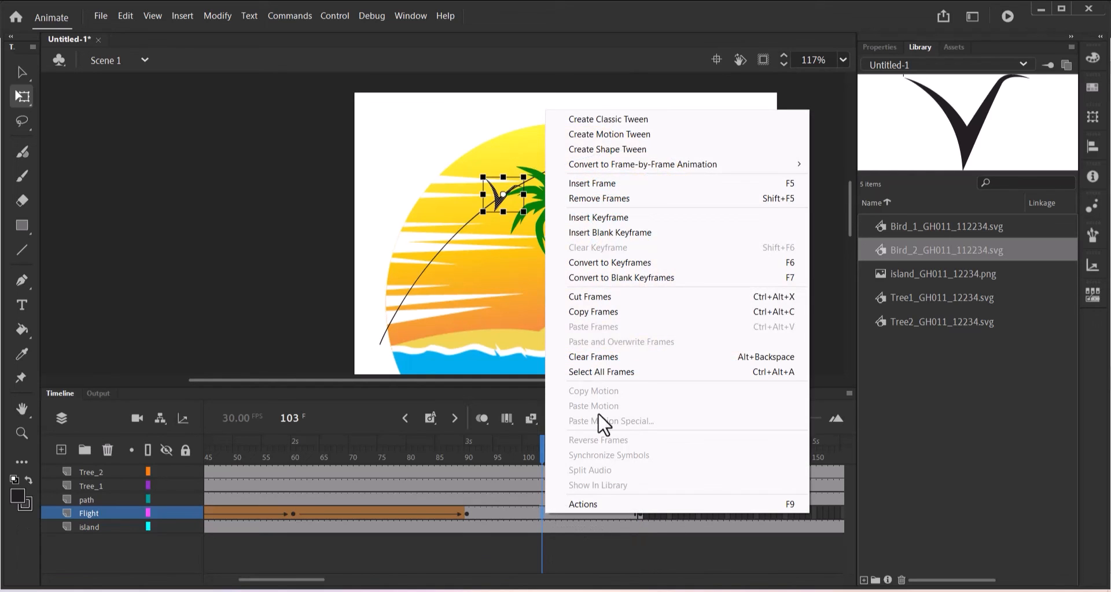
{"action": "left_click", "coordinate": [623, 150]}
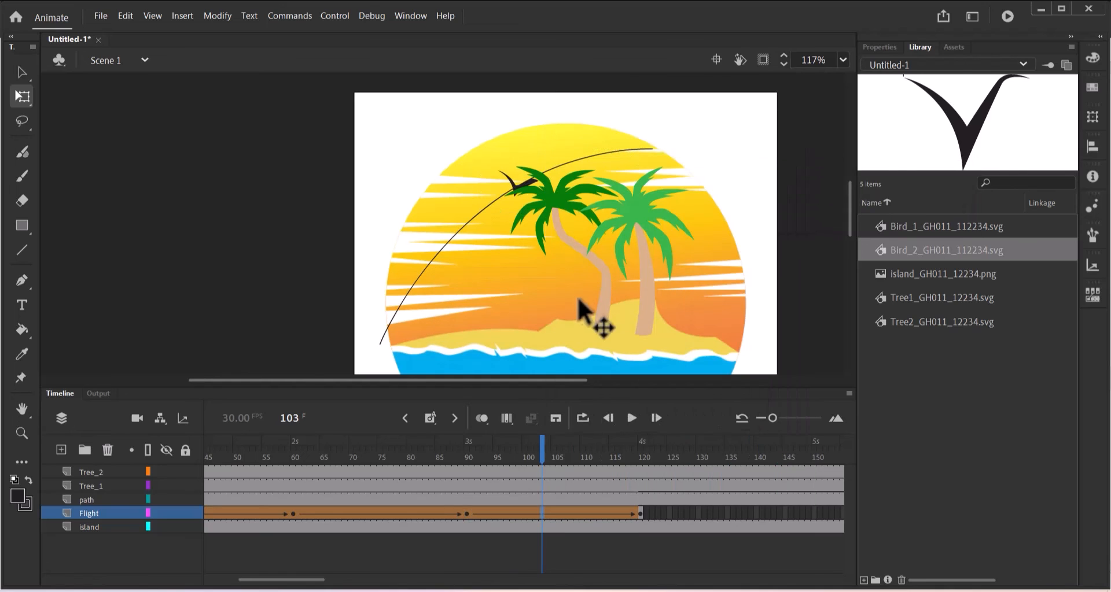
{"action": "left_click", "coordinate": [538, 442]}
{"action": "left_click_drag", "start_coordinate": [508, 445], "coordinate": [640, 428]}
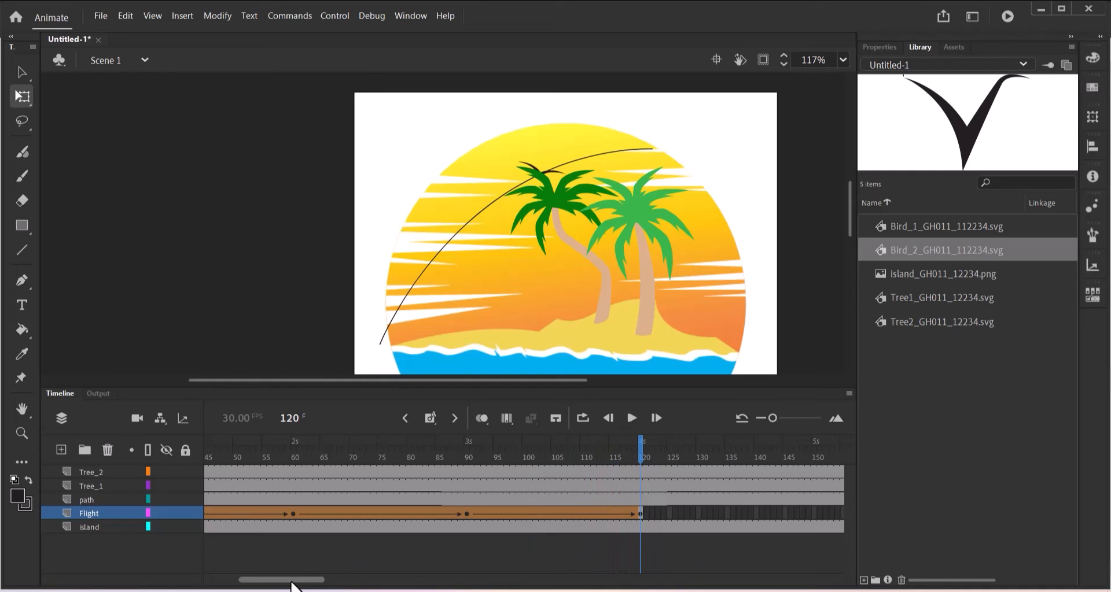
{"action": "left_click_drag", "start_coordinate": [293, 580], "coordinate": [344, 580]}
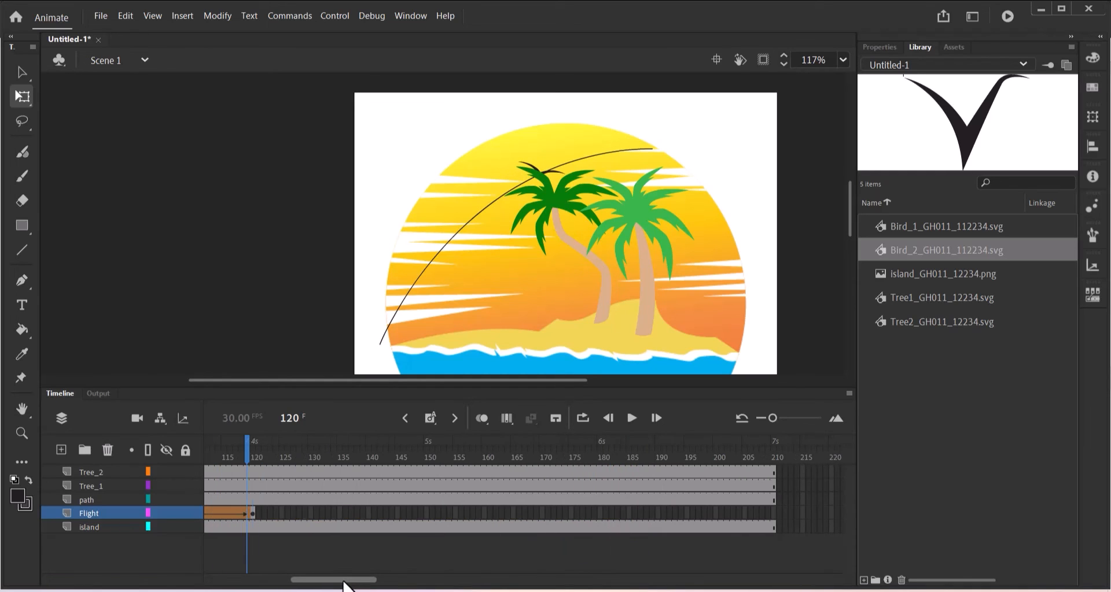
Extend the Flight layer to frame 150 and scrub from frame 90 to check the bird.
{"action": "left_click", "coordinate": [425, 514]}
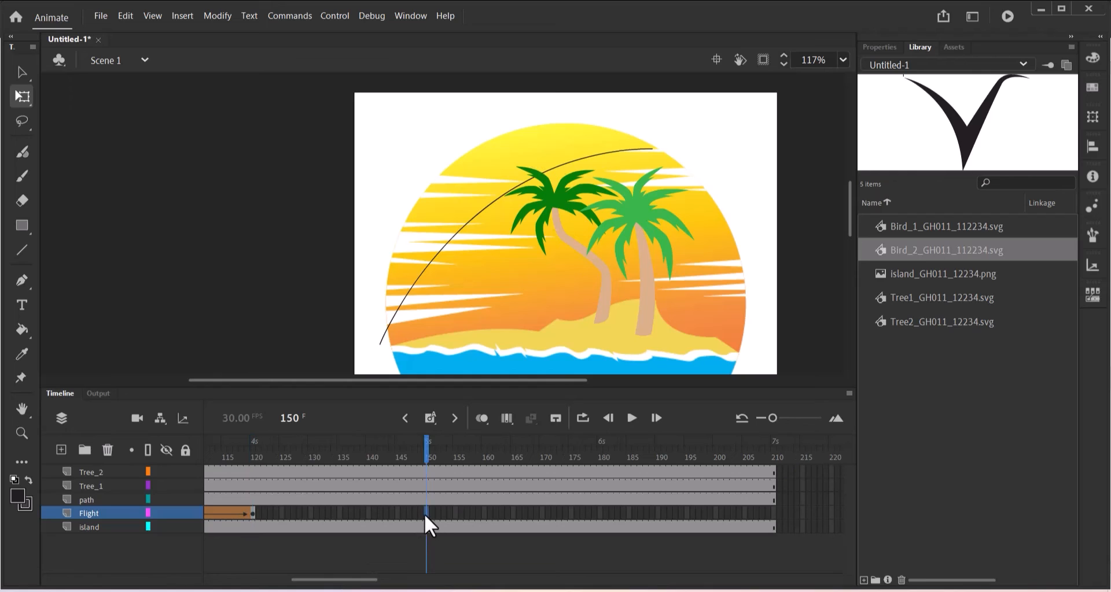
{"action": "left_click", "coordinate": [430, 418]}
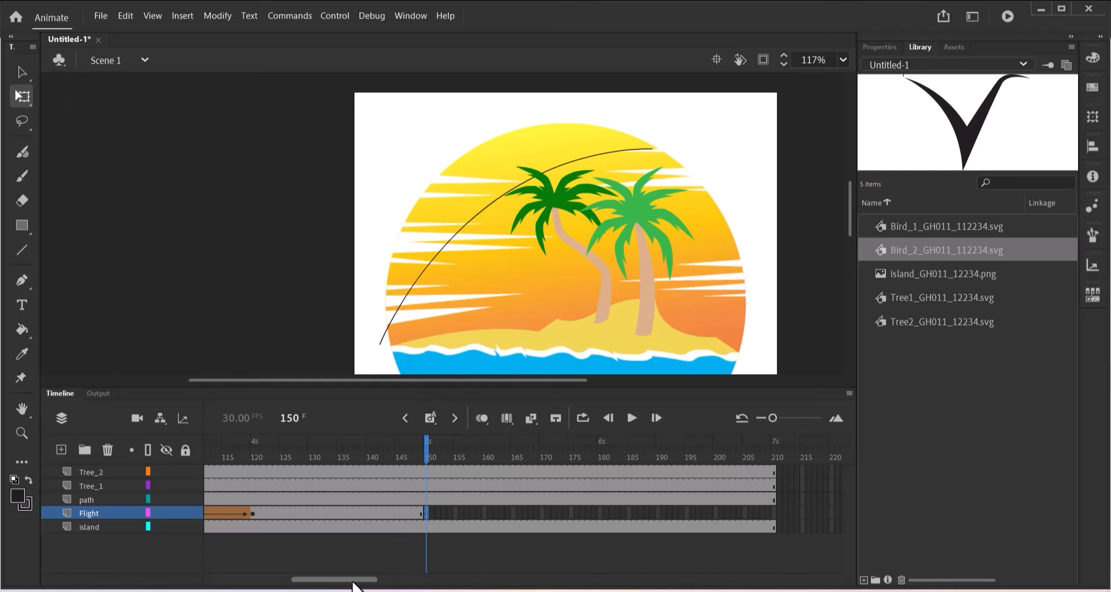
{"action": "left_click_drag", "start_coordinate": [351, 584], "coordinate": [345, 583]}
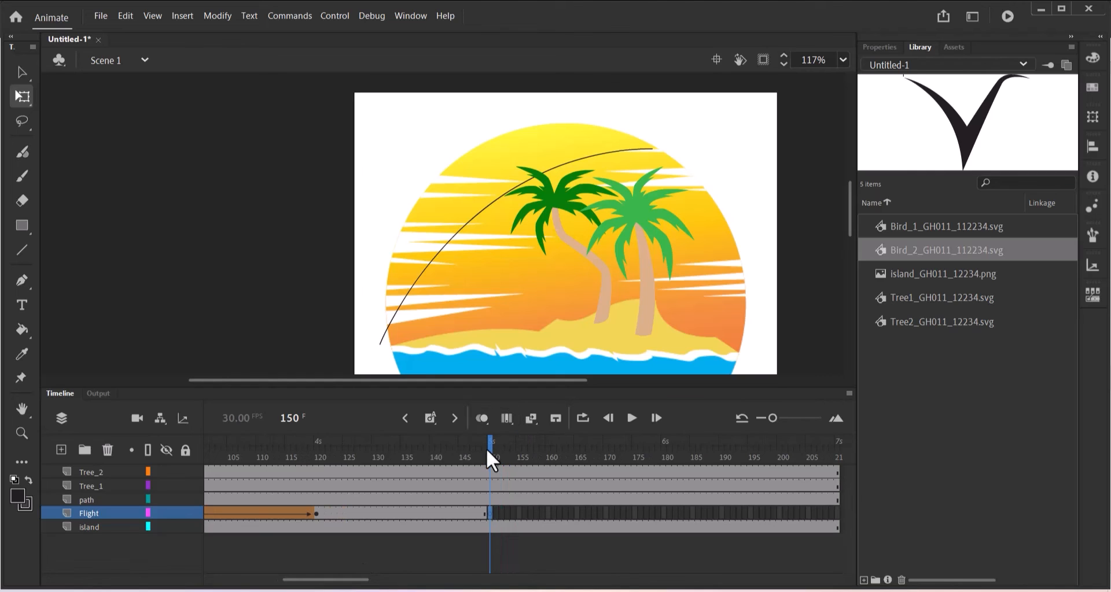
{"action": "left_click_drag", "start_coordinate": [362, 584], "coordinate": [341, 585]}
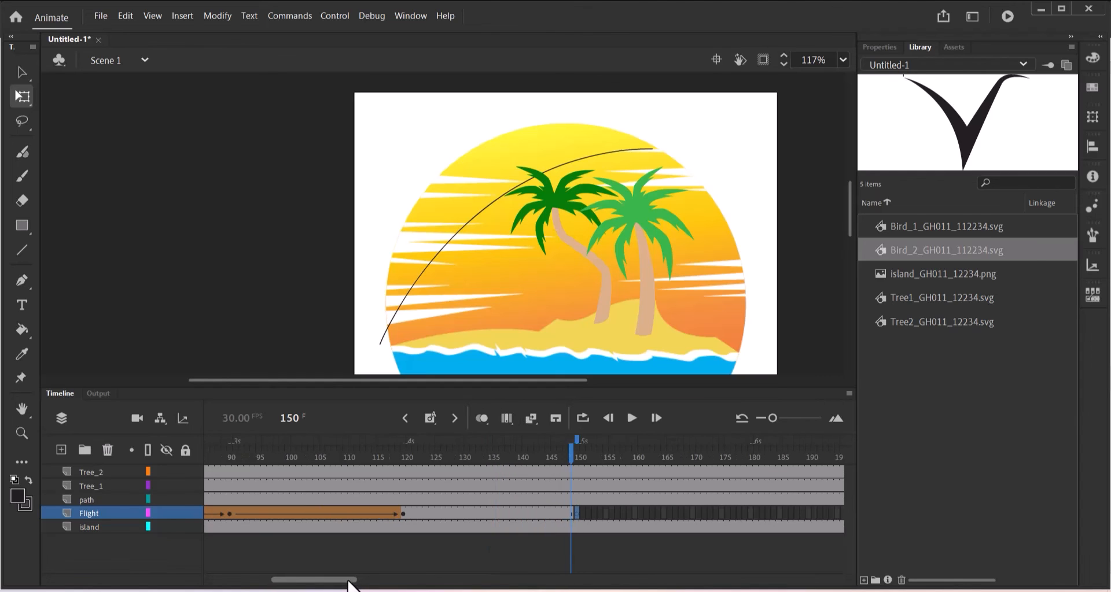
{"action": "left_click_drag", "start_coordinate": [504, 462], "coordinate": [239, 462]}
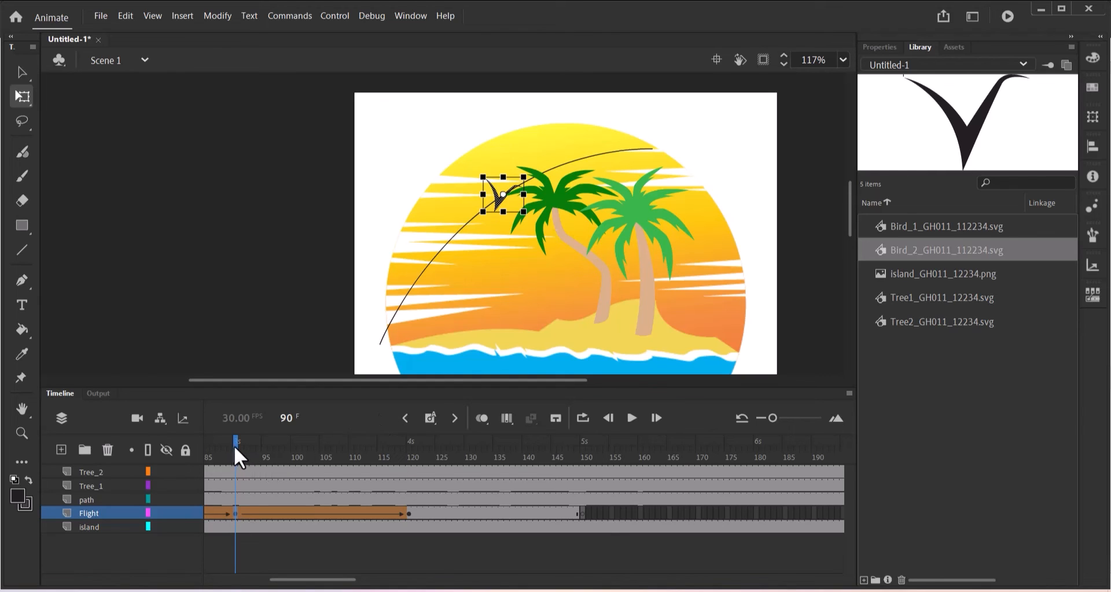
{"action": "left_click_drag", "start_coordinate": [238, 446], "coordinate": [582, 524]}
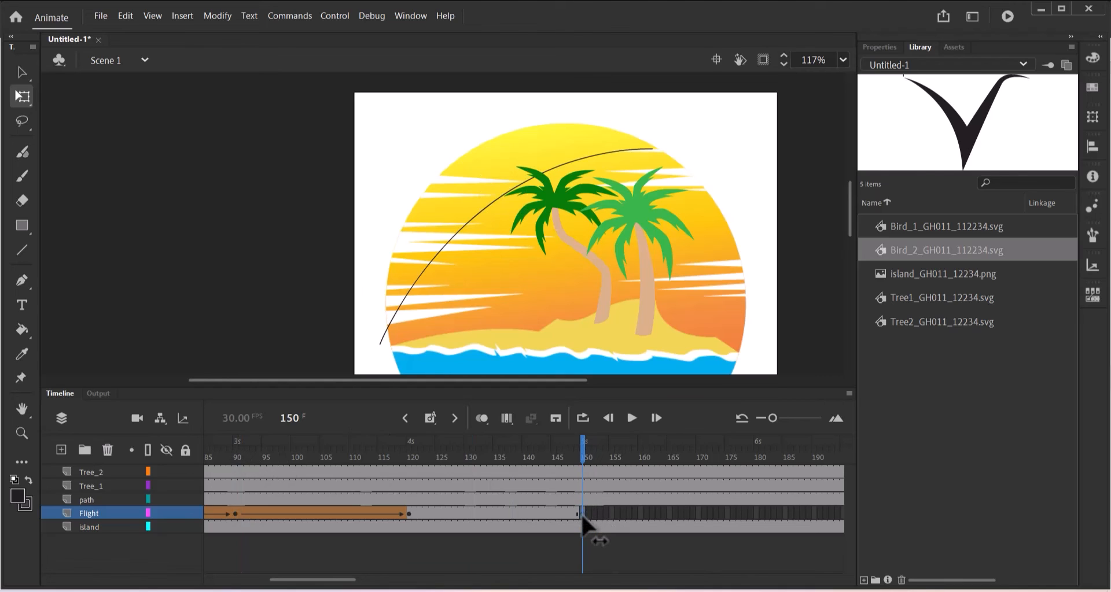
Move the frame 150 bird to the upper-right end of the flight path.
{"action": "left_click", "coordinate": [583, 515]}
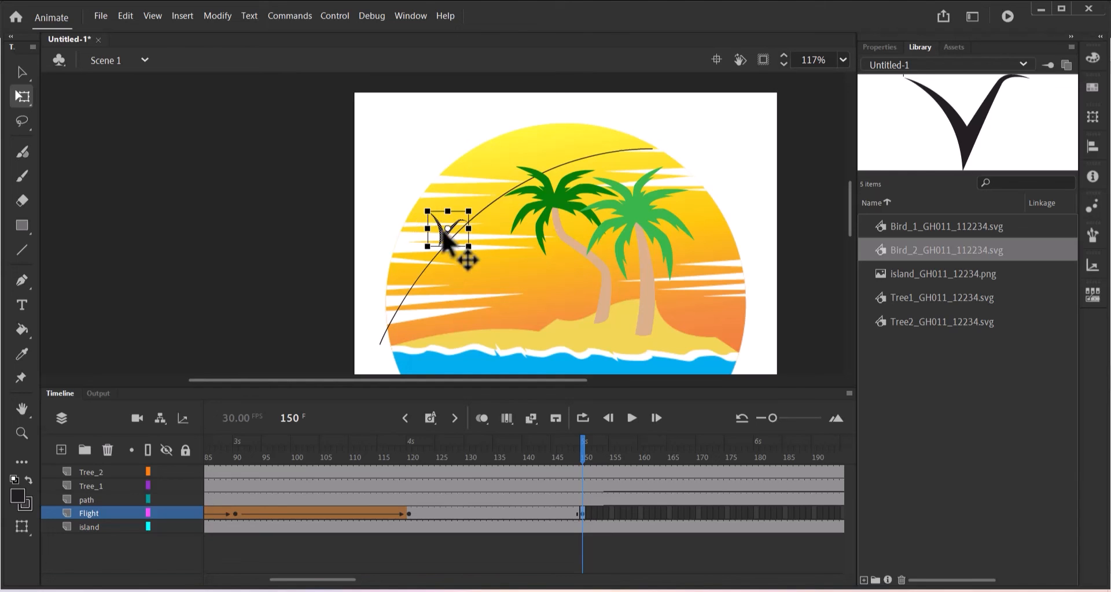
{"action": "left_click_drag", "start_coordinate": [443, 234], "coordinate": [593, 148]}
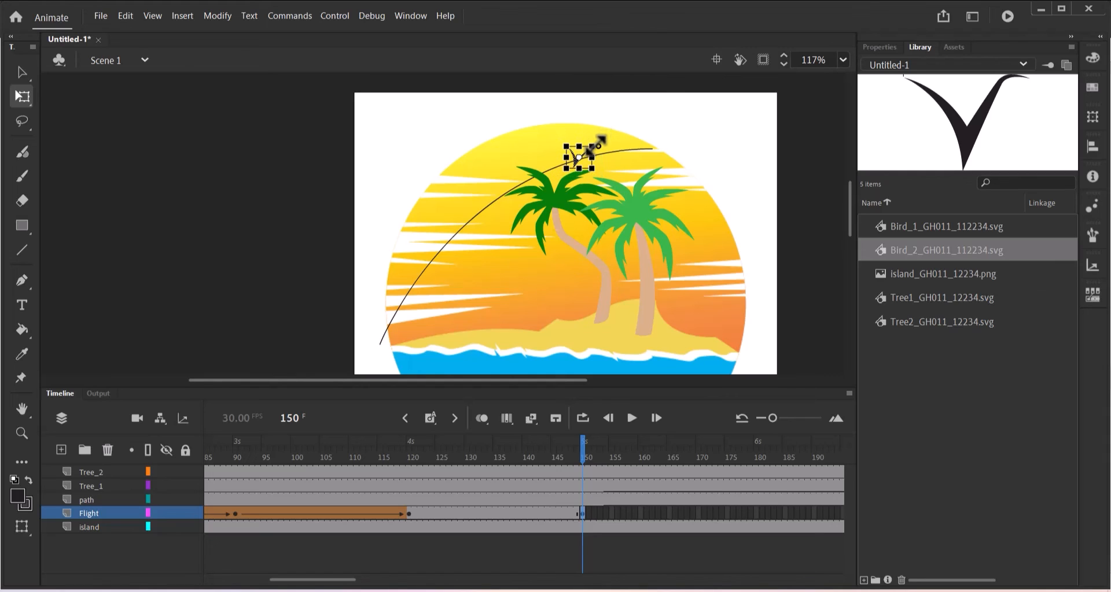
{"action": "left_click", "coordinate": [512, 513]}
Add a shape tween on the Flight layer across frames 120–150 and scrub to preview the bird's movement.
{"action": "right_click", "coordinate": [512, 514]}
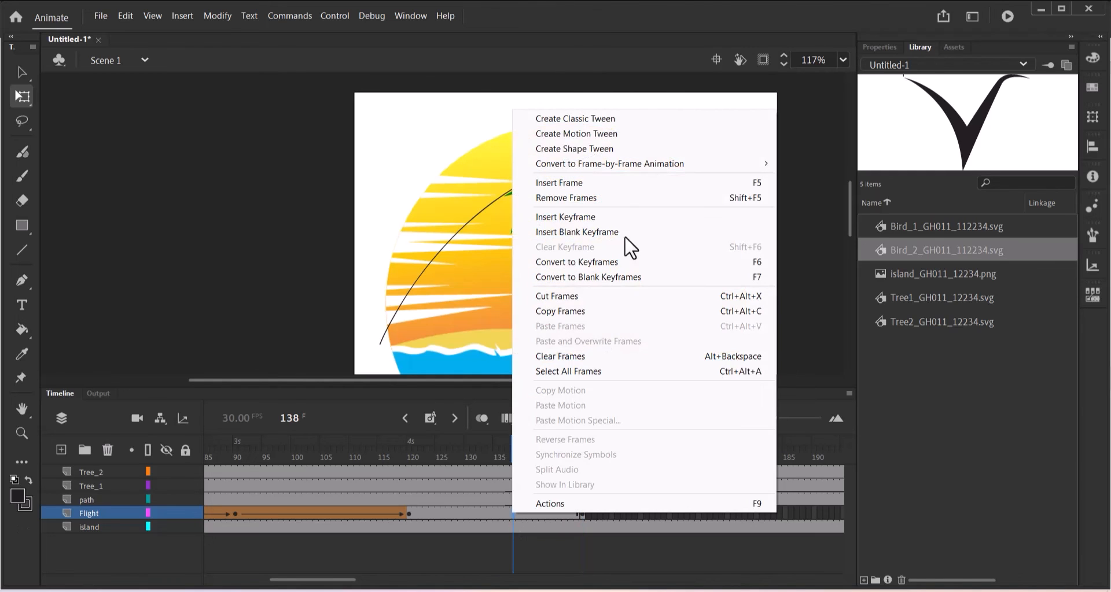
{"action": "left_click", "coordinate": [585, 149]}
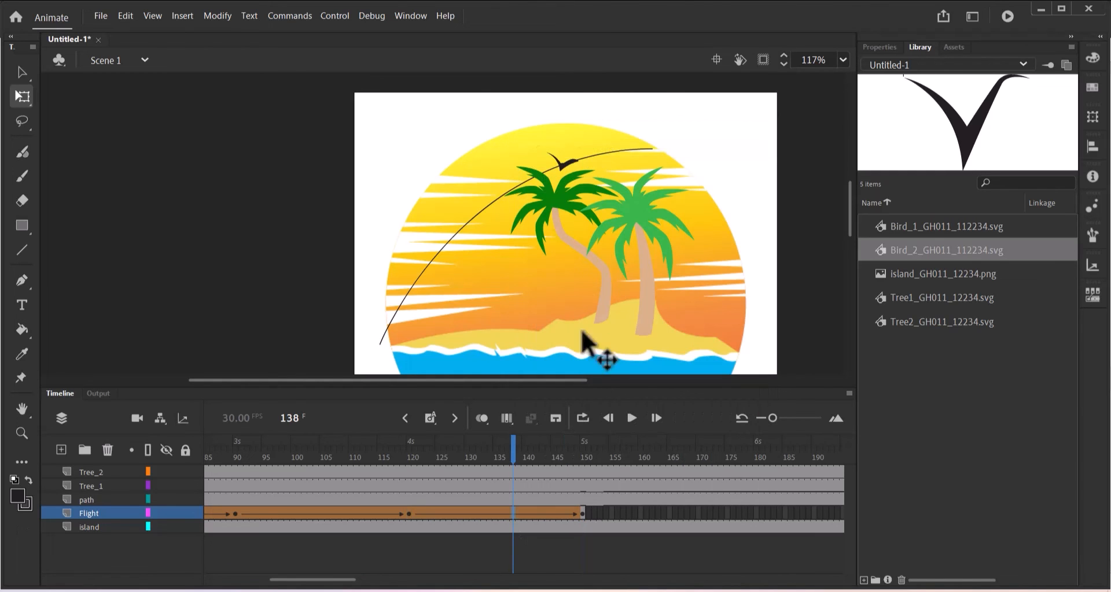
{"action": "left_click_drag", "start_coordinate": [511, 447], "coordinate": [584, 458]}
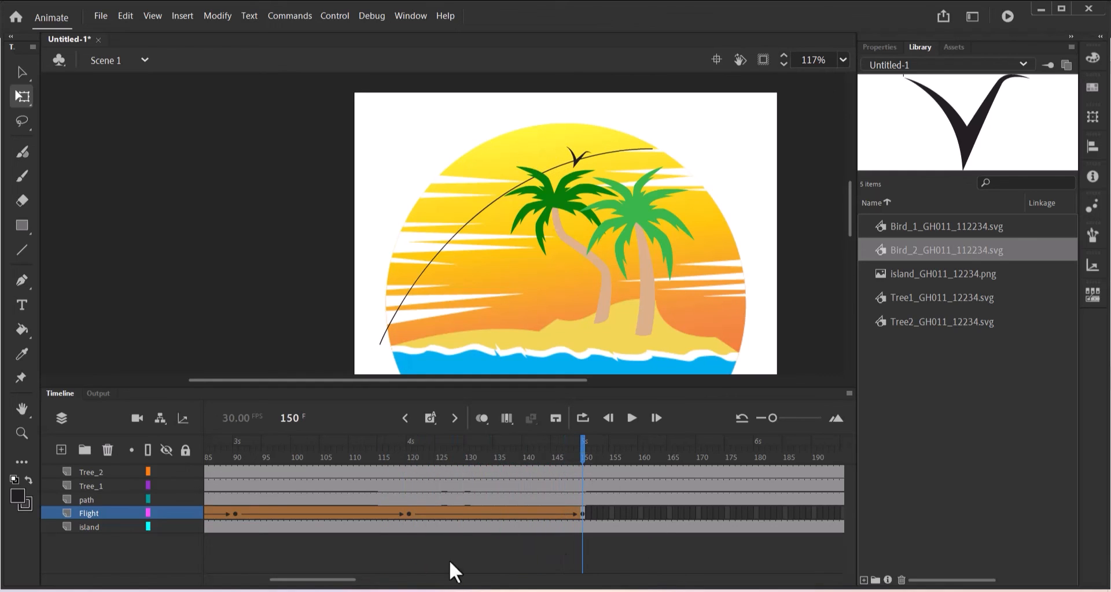
{"action": "left_click_drag", "start_coordinate": [305, 584], "coordinate": [345, 585]}
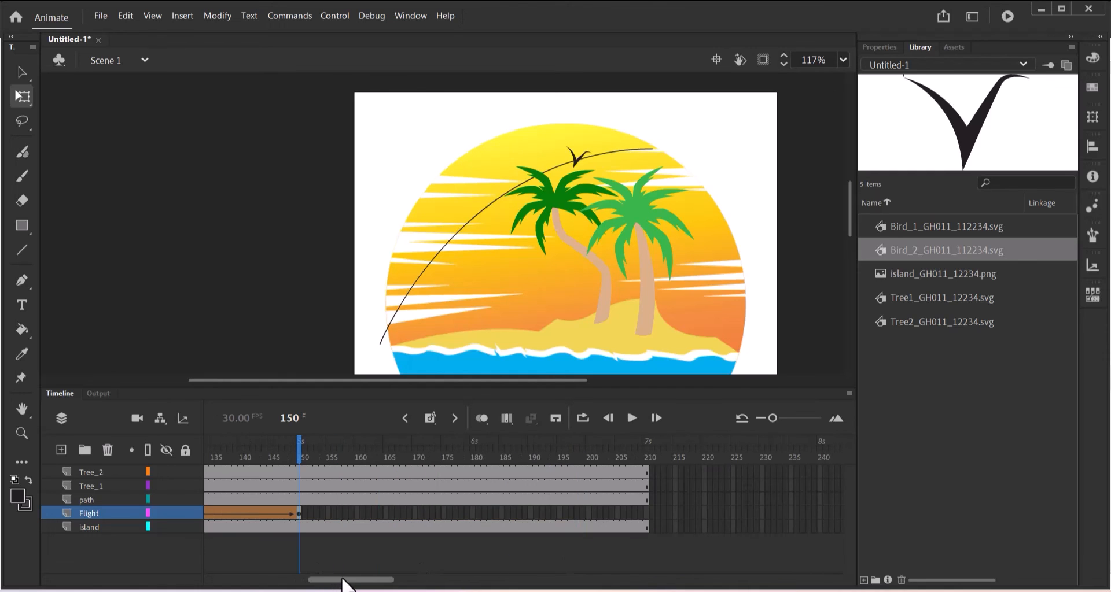
{"action": "left_click", "coordinate": [474, 514]}
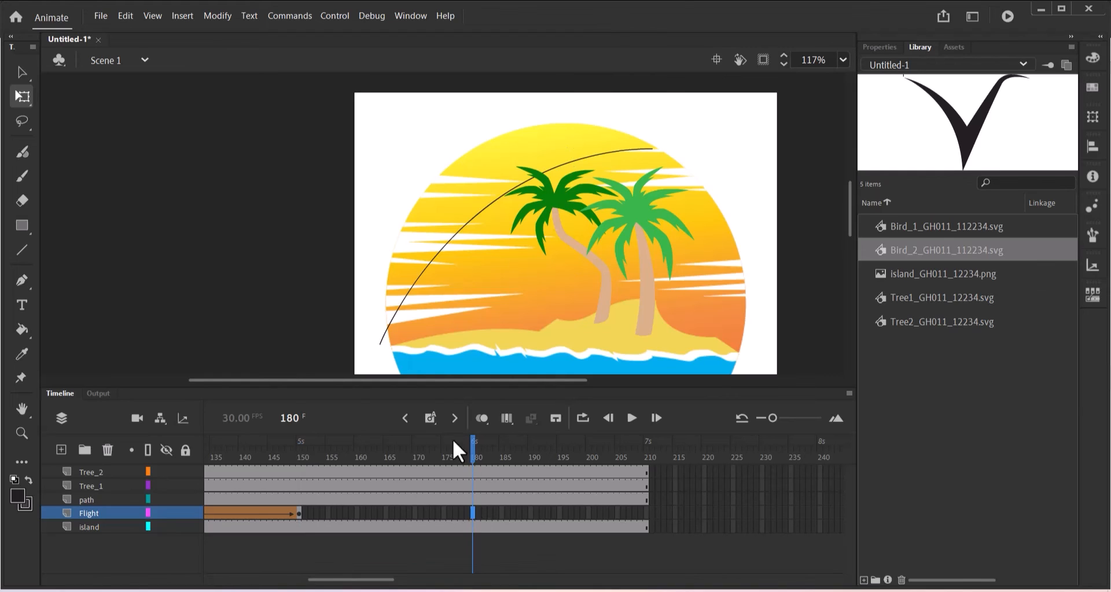
Extend the Flight layer to frame 180 and insert a keyframe there.
{"action": "left_click", "coordinate": [432, 419]}
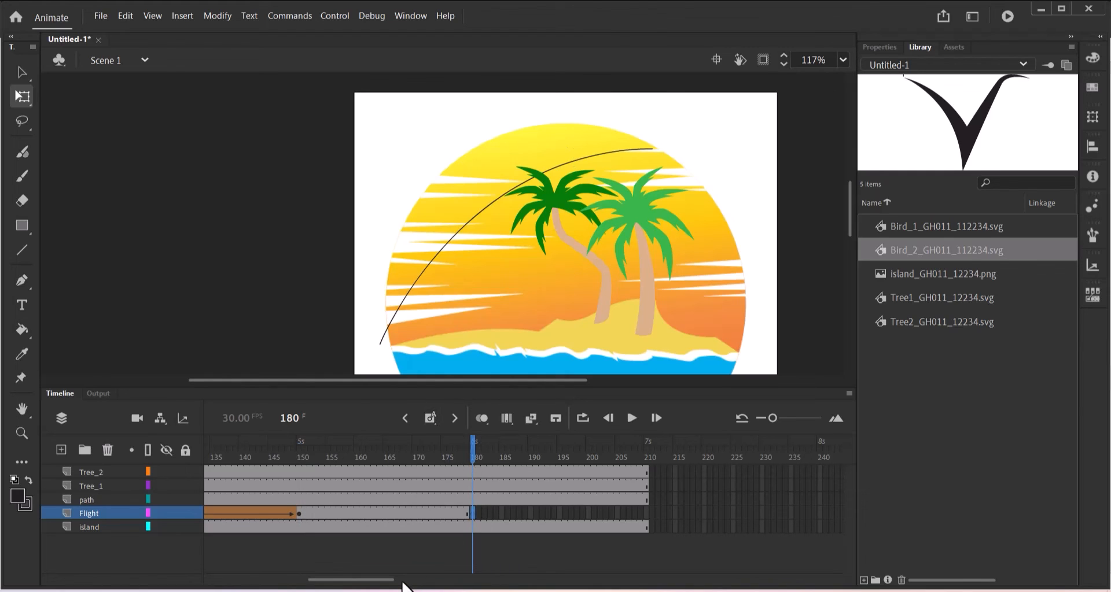
{"action": "left_click_drag", "start_coordinate": [384, 583], "coordinate": [367, 583]}
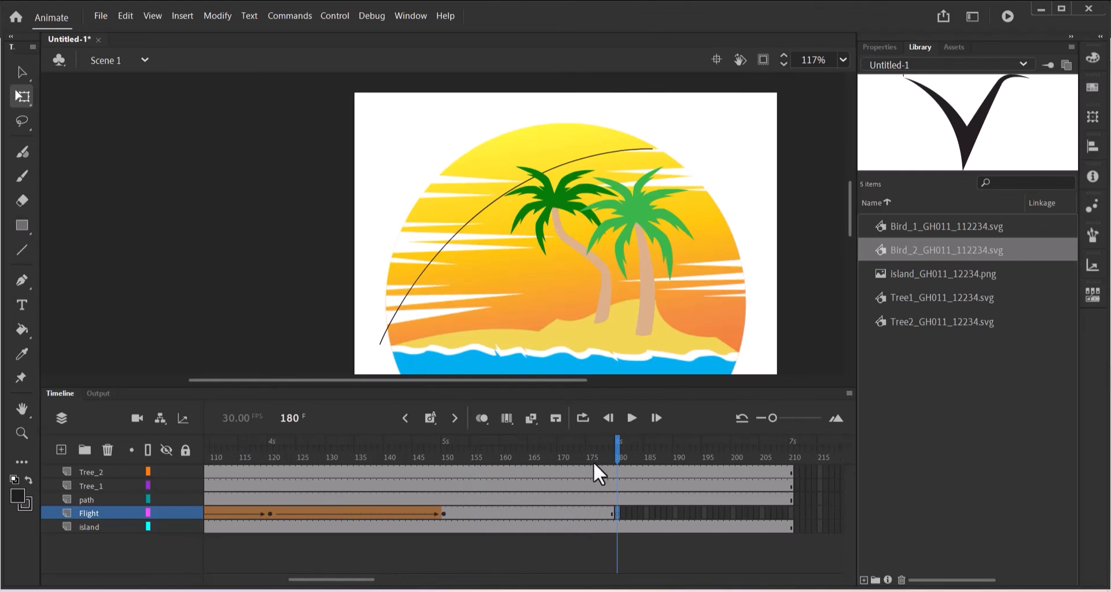
{"action": "left_click_drag", "start_coordinate": [617, 443], "coordinate": [265, 464]}
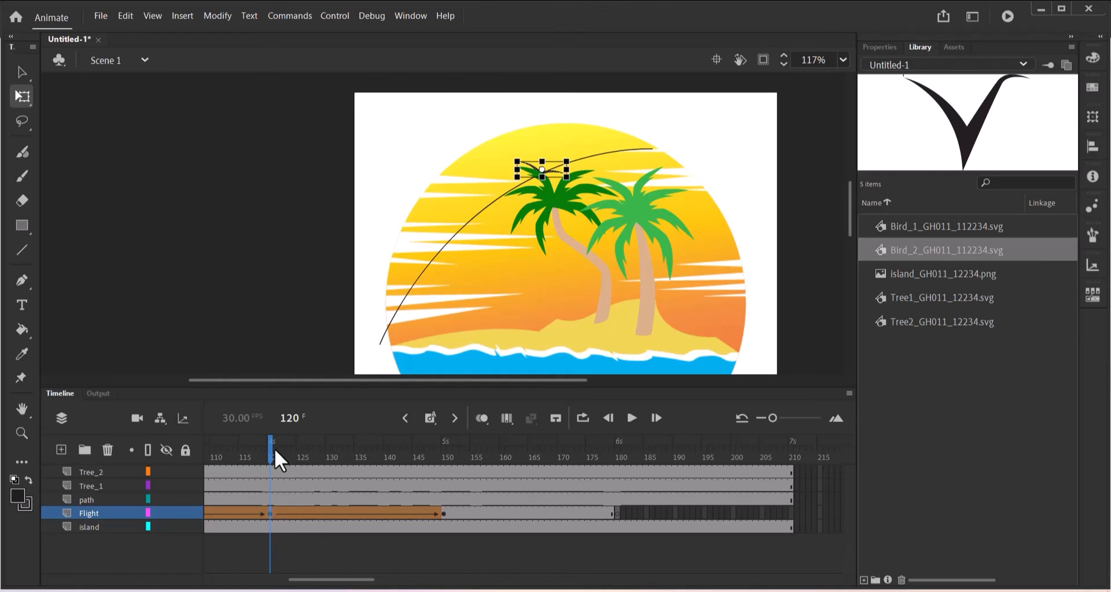
{"action": "left_click_drag", "start_coordinate": [273, 450], "coordinate": [617, 488]}
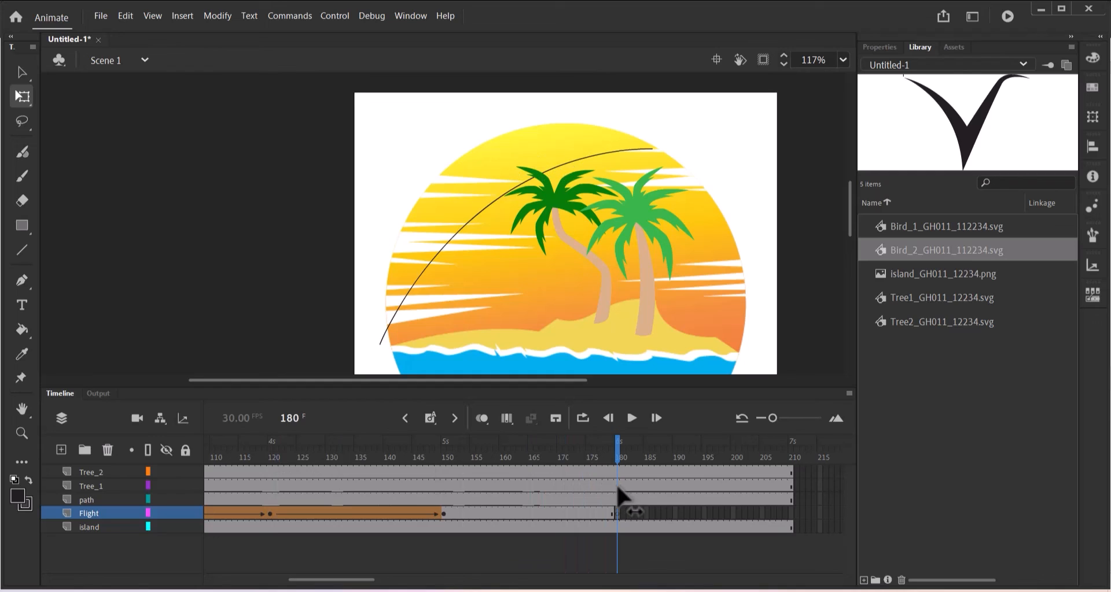
{"action": "left_click", "coordinate": [618, 513]}
{"action": "key", "text": "F6"}
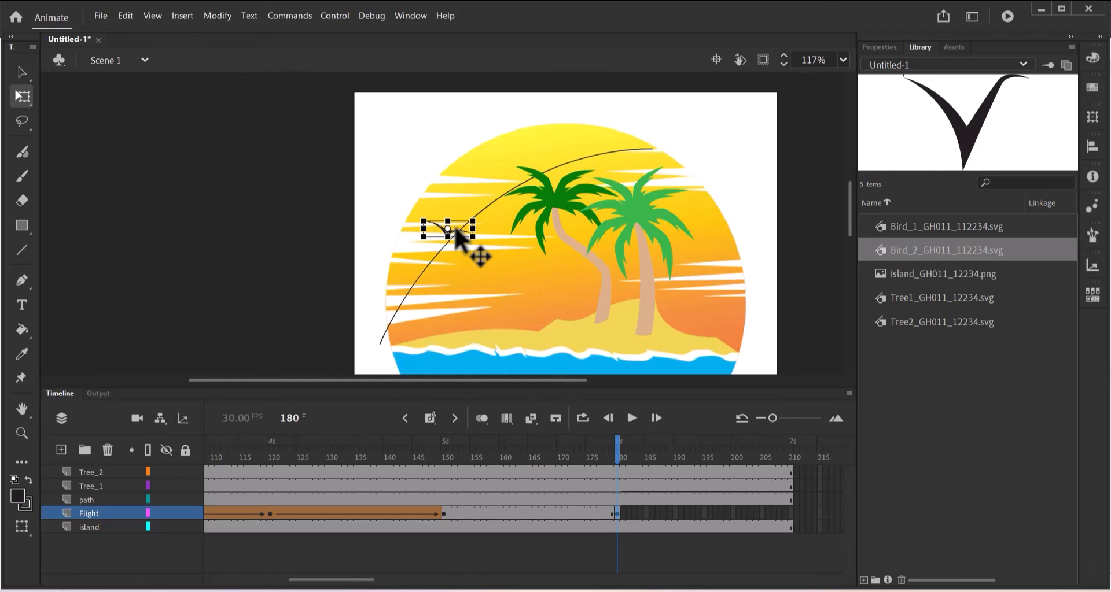
Move the bird to the path's top end and, at 200% zoom, scale it smaller.
{"action": "left_click_drag", "start_coordinate": [455, 228], "coordinate": [648, 150]}
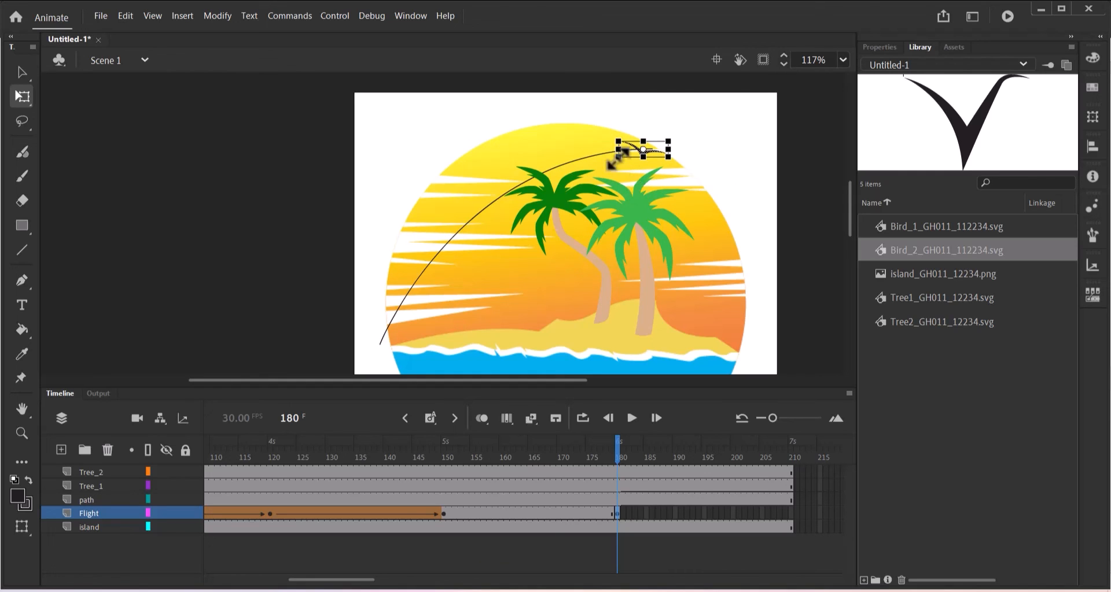
{"action": "left_click_drag", "start_coordinate": [618, 157], "coordinate": [633, 152]}
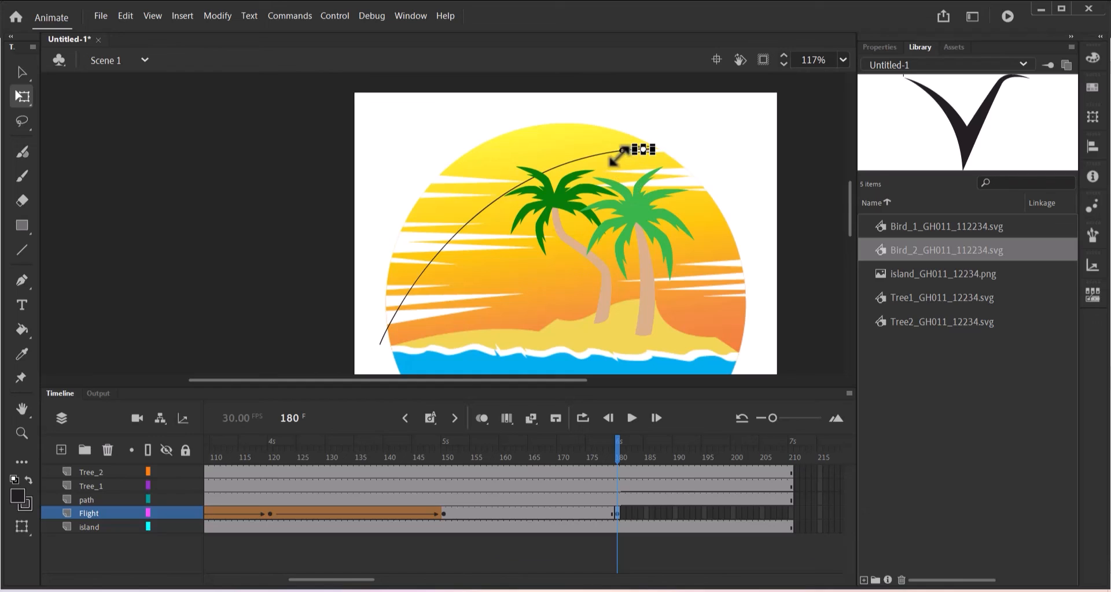
{"action": "key", "text": "ctrl+z"}
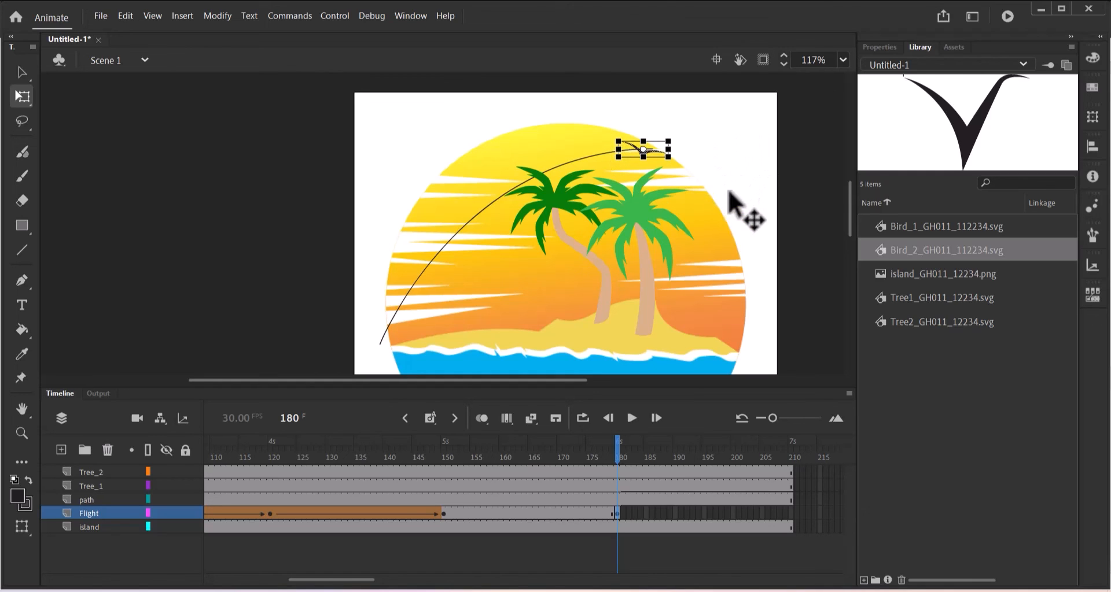
{"action": "left_click", "coordinate": [844, 59]}
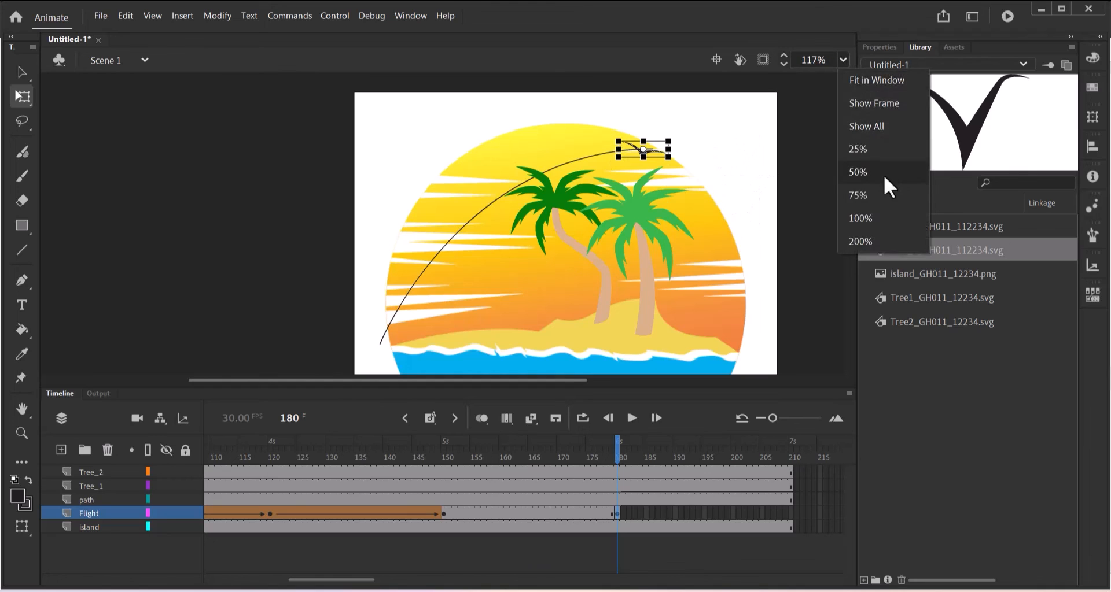
{"action": "left_click", "coordinate": [863, 241]}
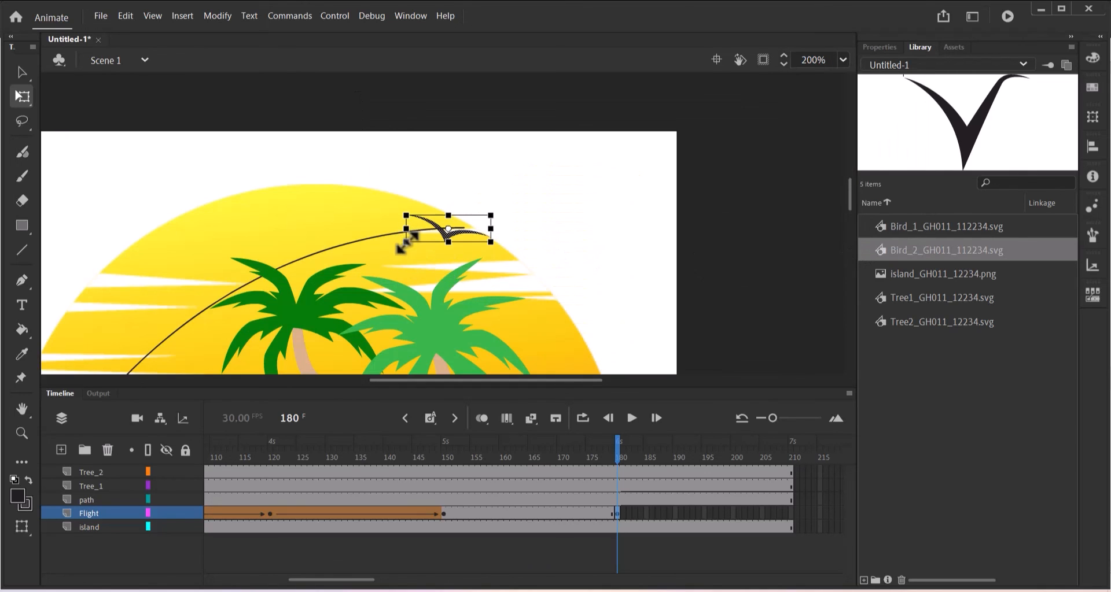
{"action": "left_click_drag", "start_coordinate": [406, 242], "coordinate": [421, 237]}
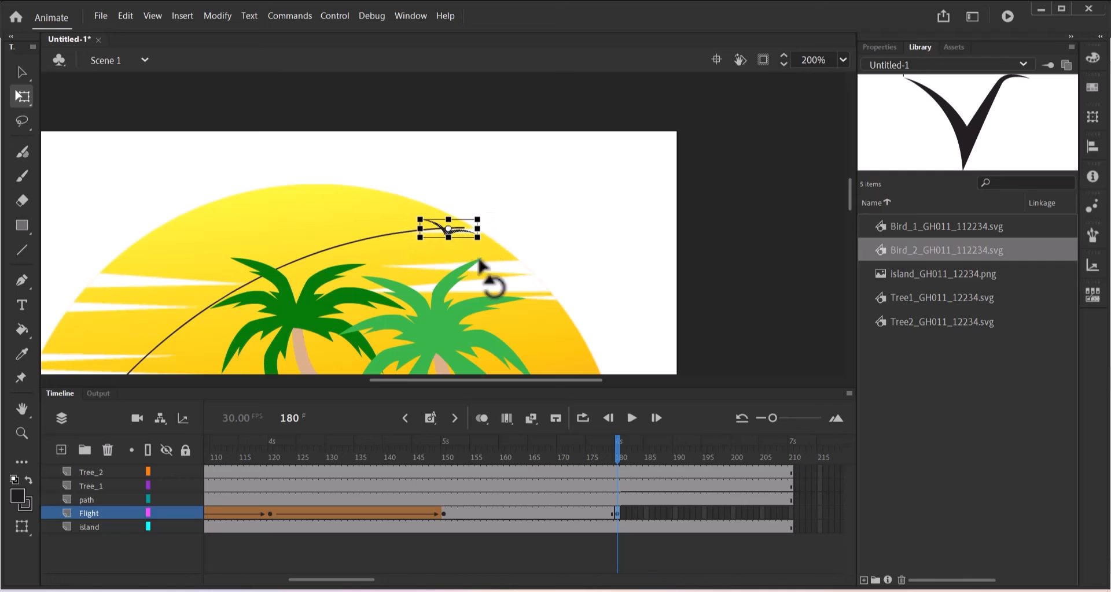
Shape-tween the bird from frame 150 to 180 and extend the Flight layer to frame 210.
{"action": "right_click", "coordinate": [525, 510]}
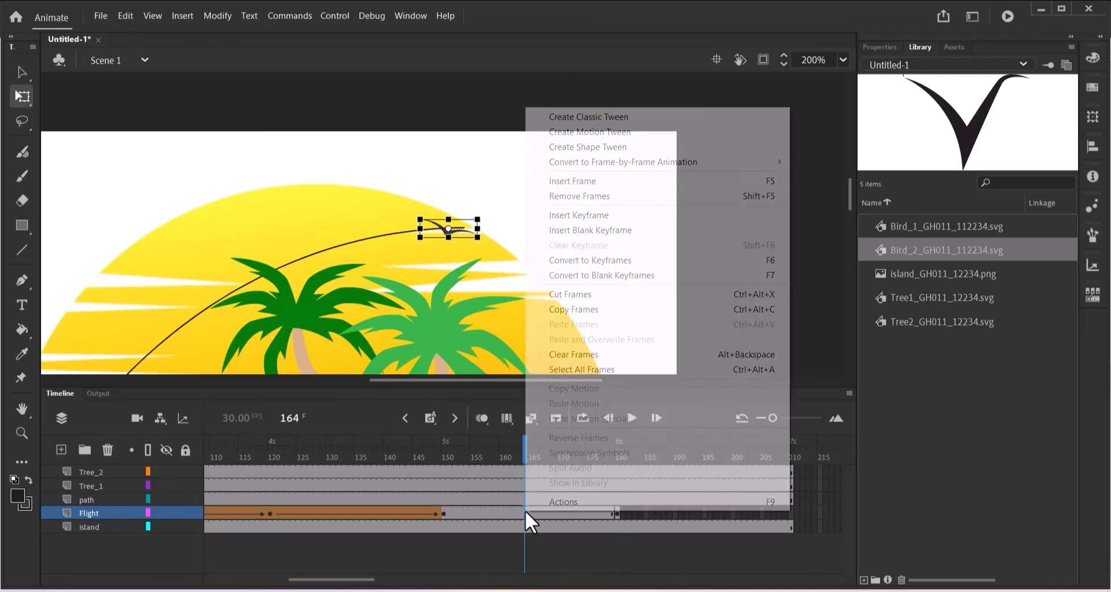
{"action": "left_click", "coordinate": [597, 147]}
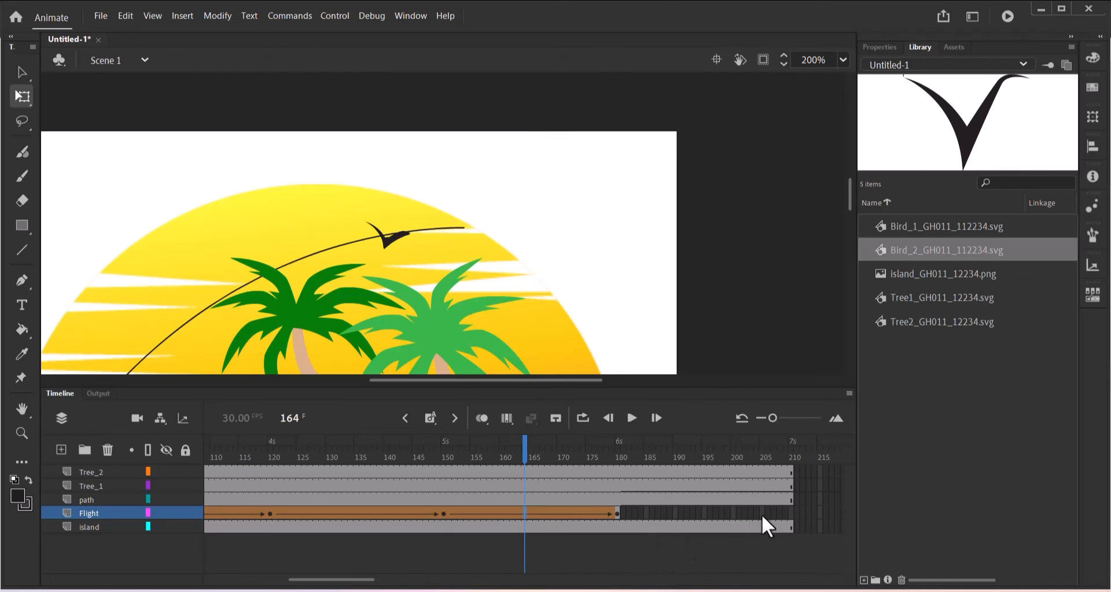
{"action": "left_click", "coordinate": [790, 520]}
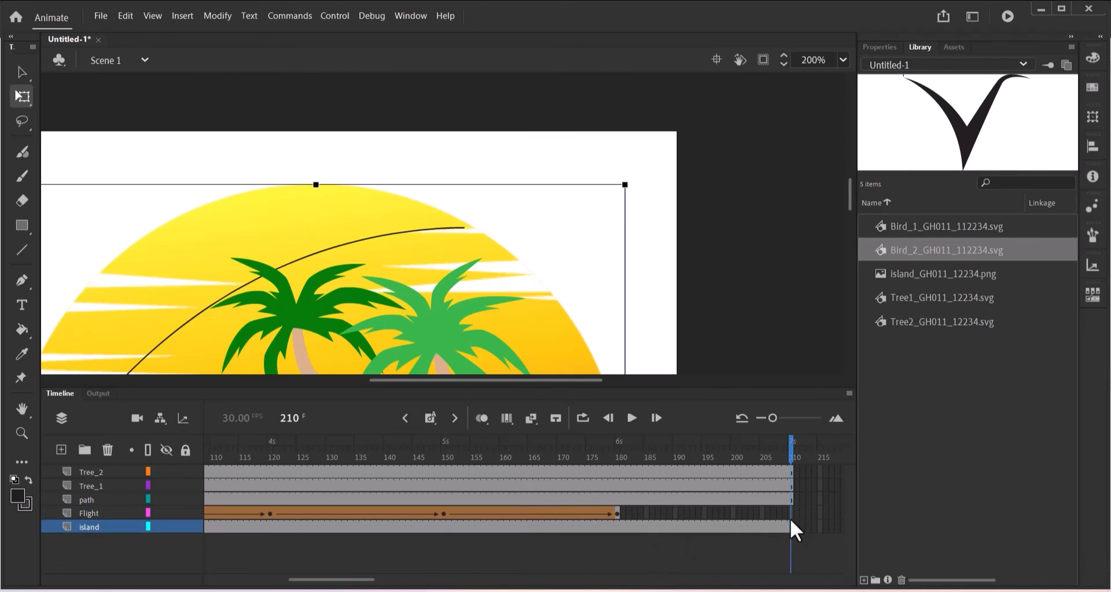
{"action": "left_click", "coordinate": [790, 512]}
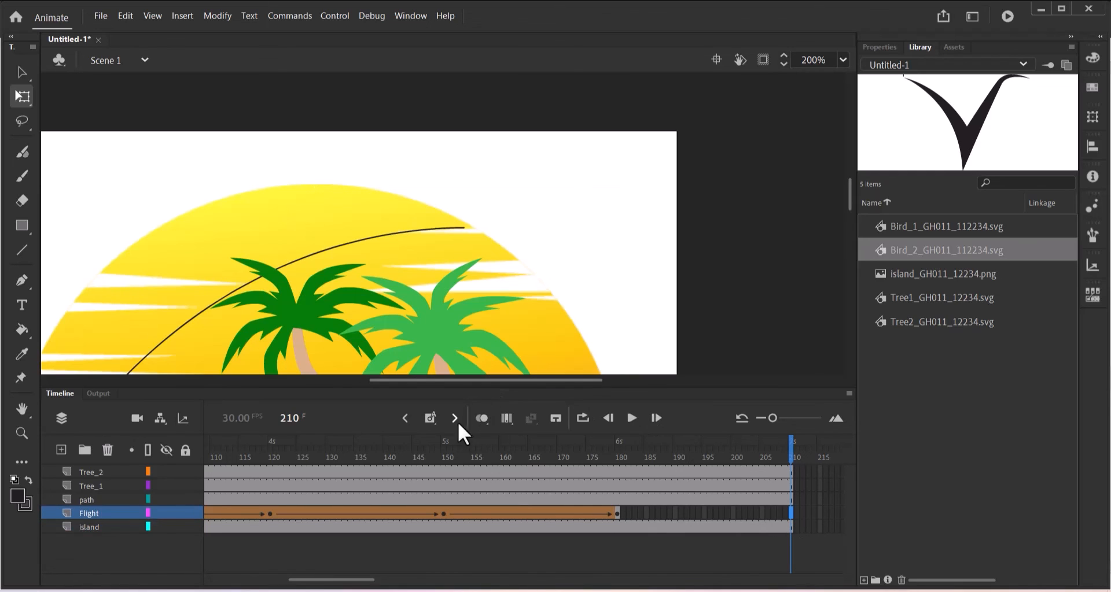
{"action": "left_click", "coordinate": [429, 419]}
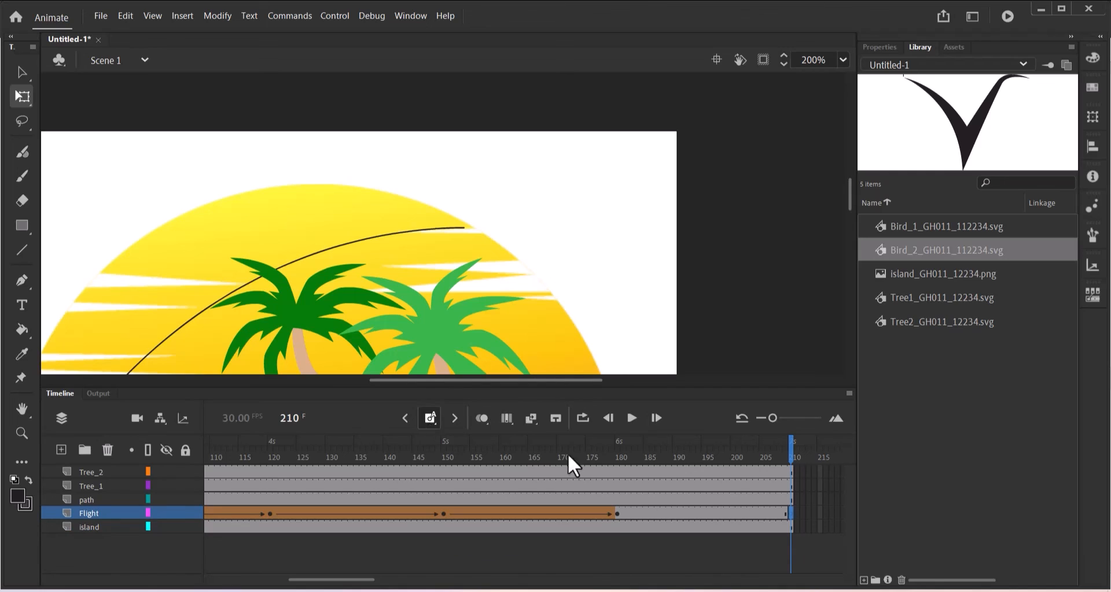
Add a keyframe at frame 210 with the bird moved past the path's end, to the upper right.
{"action": "left_click", "coordinate": [443, 514]}
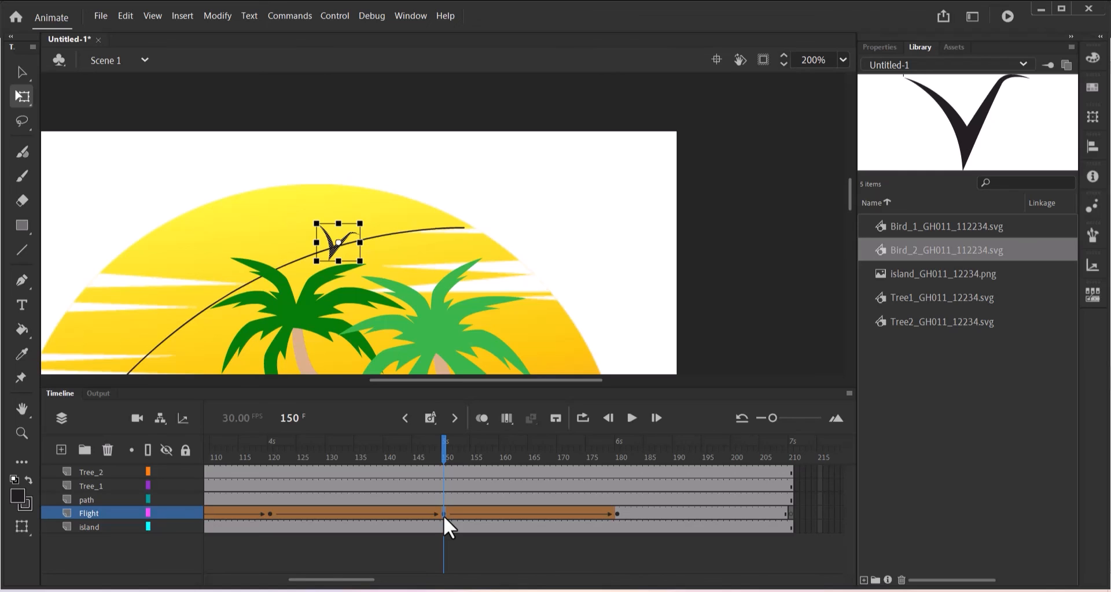
{"action": "left_click", "coordinate": [789, 512]}
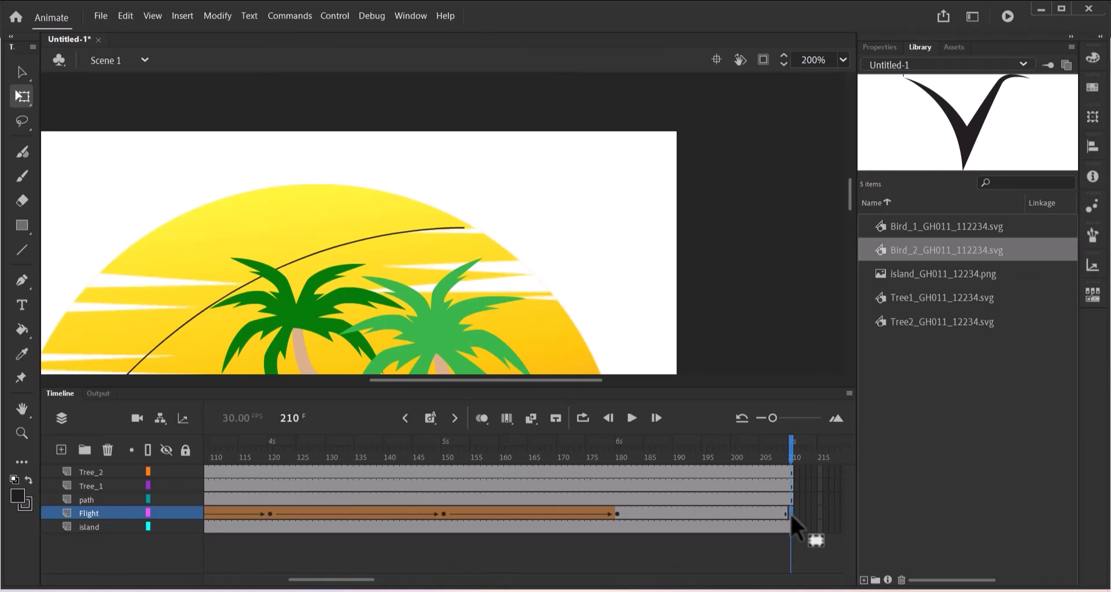
{"action": "key", "text": "F6"}
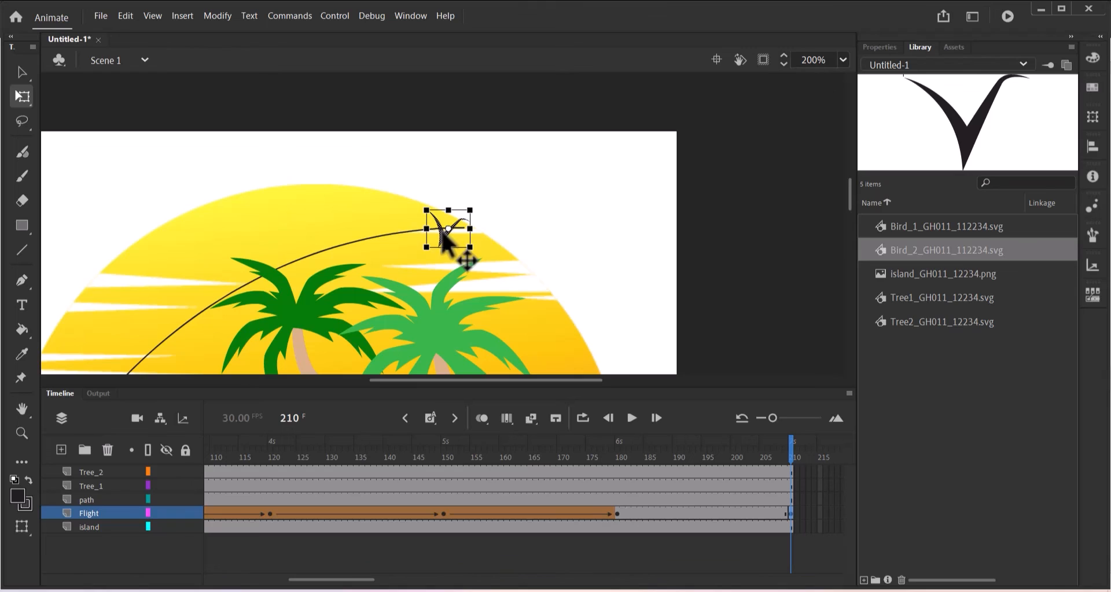
{"action": "left_click_drag", "start_coordinate": [445, 236], "coordinate": [566, 231]}
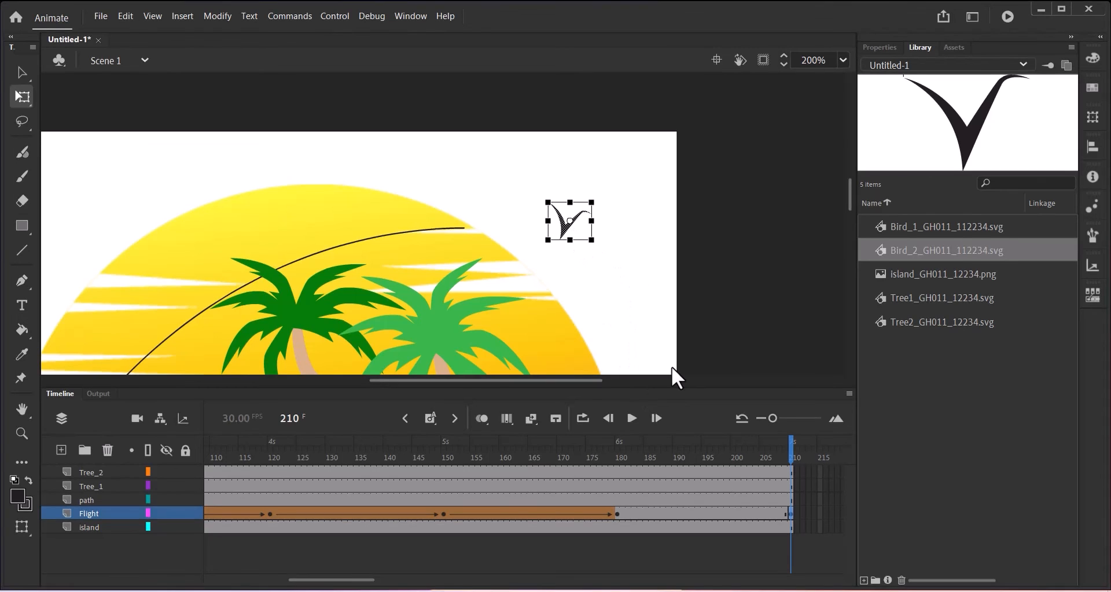
{"action": "right_click", "coordinate": [680, 513]}
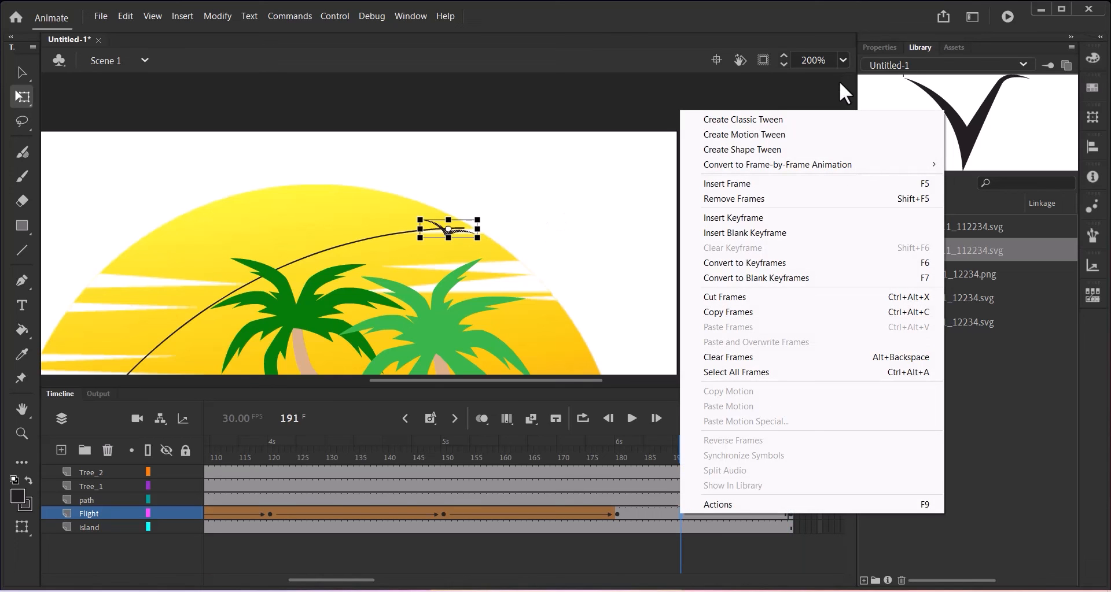
Create the 180–210 shape tween, preview the final stretch, and fit the stage in the window.
{"action": "left_click", "coordinate": [774, 148]}
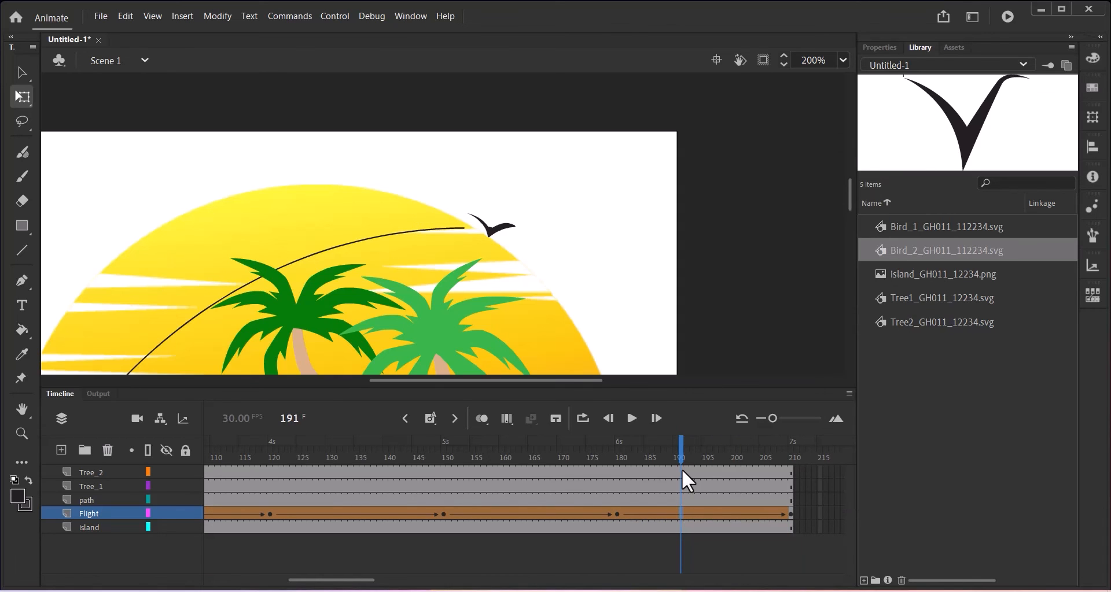
{"action": "left_click_drag", "start_coordinate": [683, 446], "coordinate": [376, 484]}
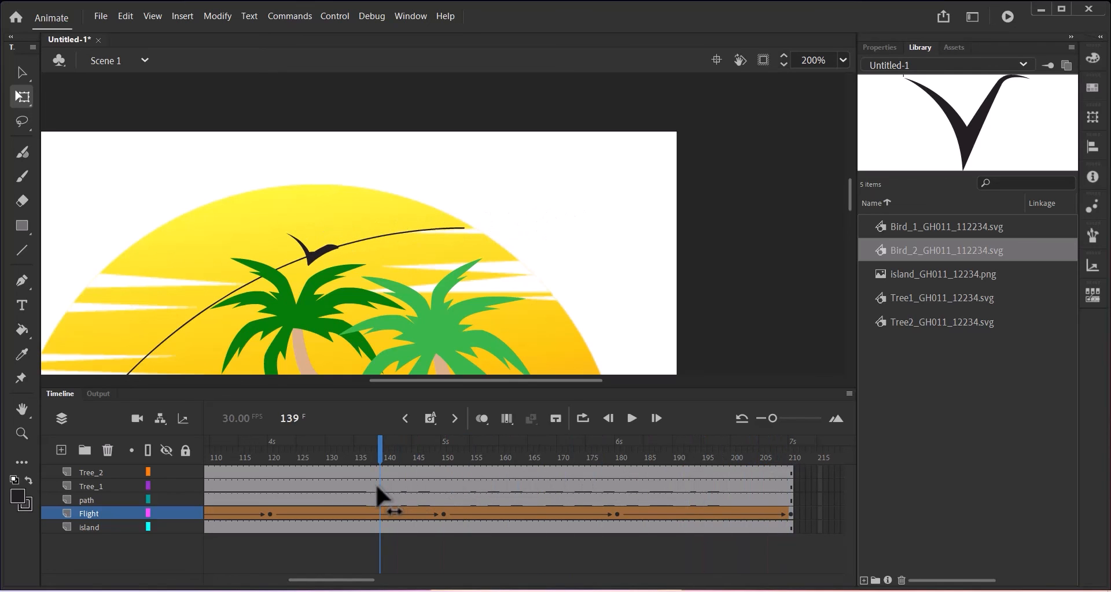
{"action": "left_click", "coordinate": [843, 55]}
{"action": "left_click", "coordinate": [854, 80]}
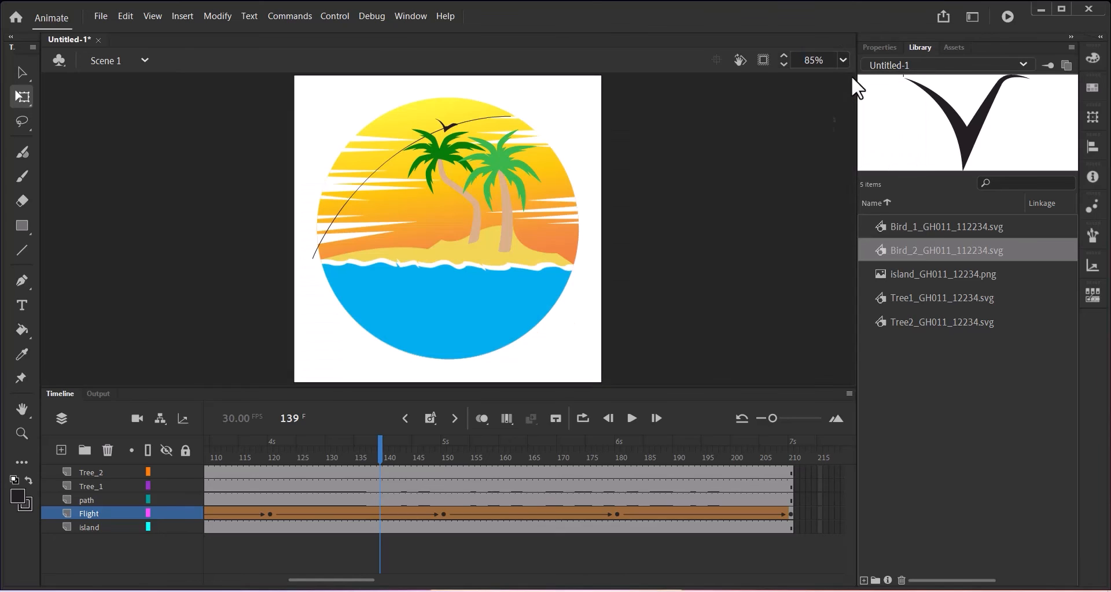
Rewind to frame 1 and play the full flight animation.
{"action": "left_click_drag", "start_coordinate": [373, 581], "coordinate": [209, 580]}
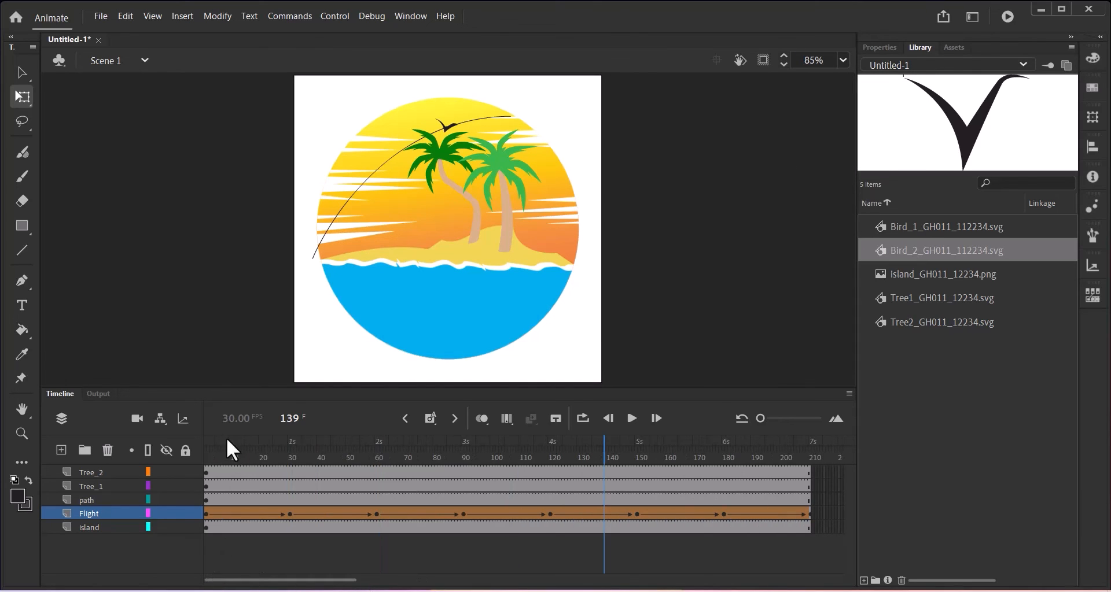
{"action": "left_click_drag", "start_coordinate": [227, 439], "coordinate": [183, 440]}
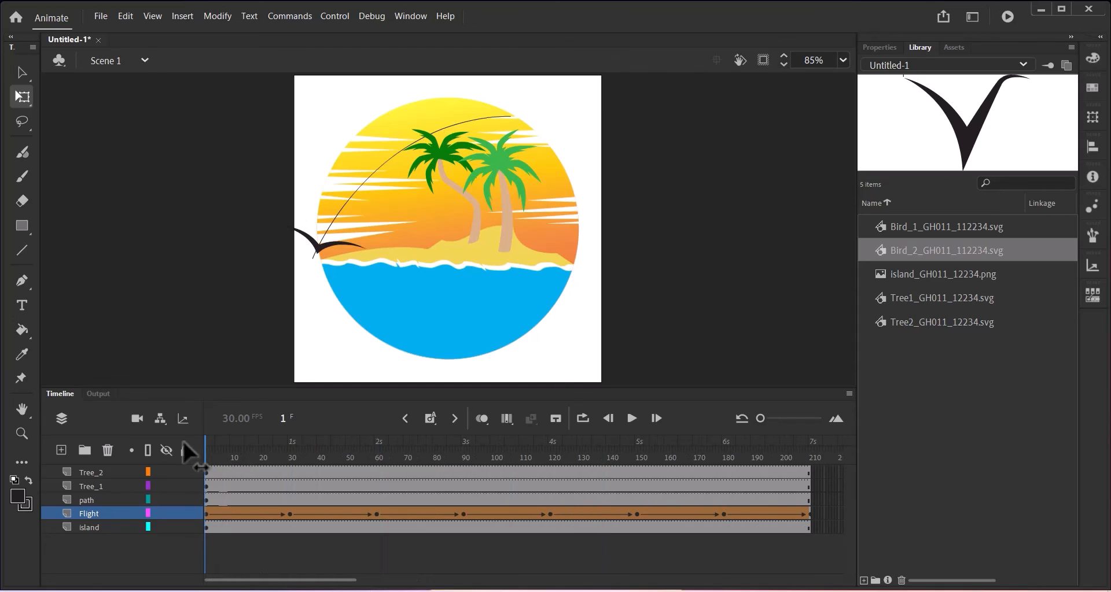
{"action": "left_click", "coordinate": [635, 419]}
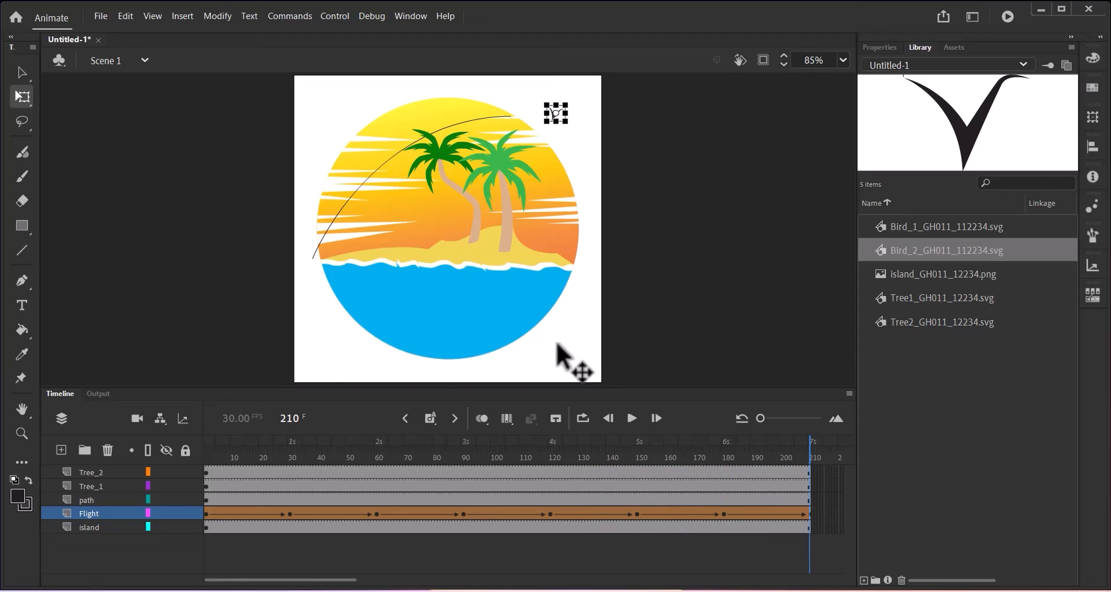
{"action": "left_click", "coordinate": [109, 501]}
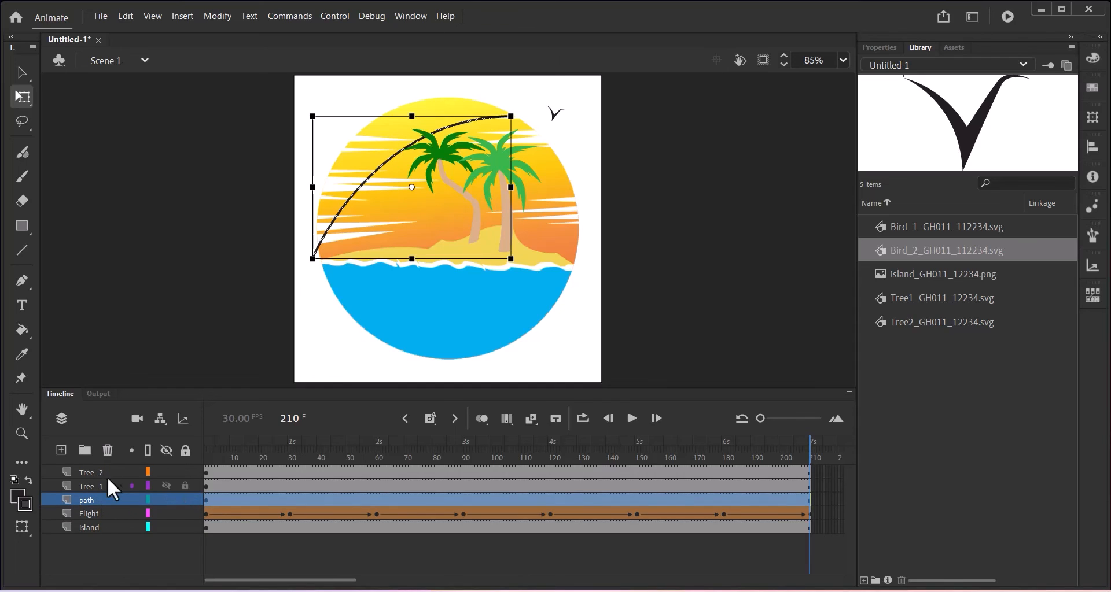
Delete the path layer, test the movie, and close the Untitled-1.swf playback window.
{"action": "left_click", "coordinate": [107, 450]}
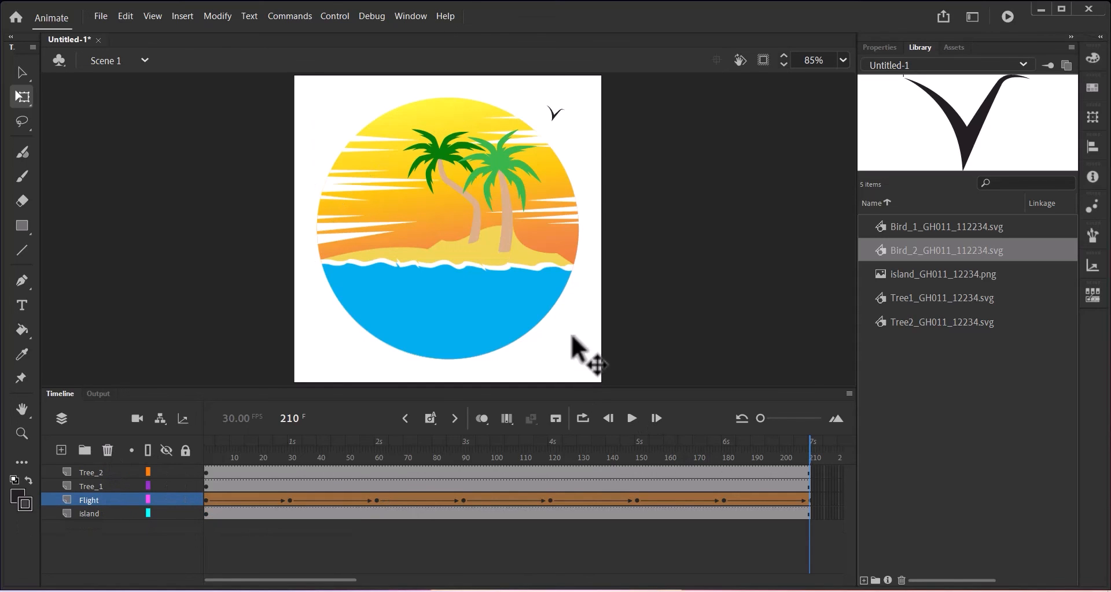
{"action": "left_click", "coordinate": [335, 16]}
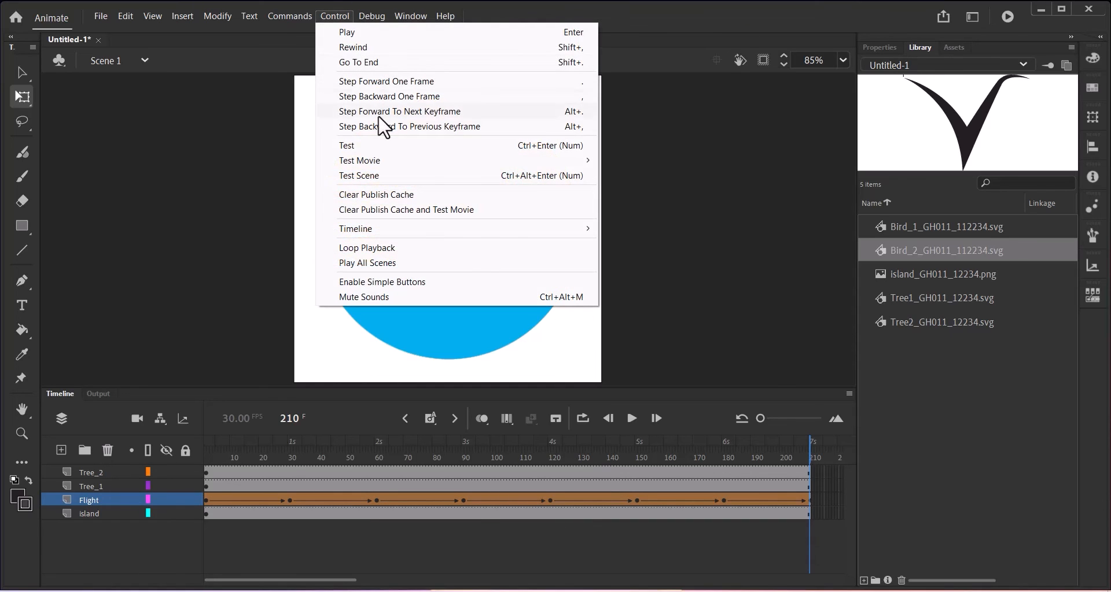
{"action": "left_click", "coordinate": [364, 145]}
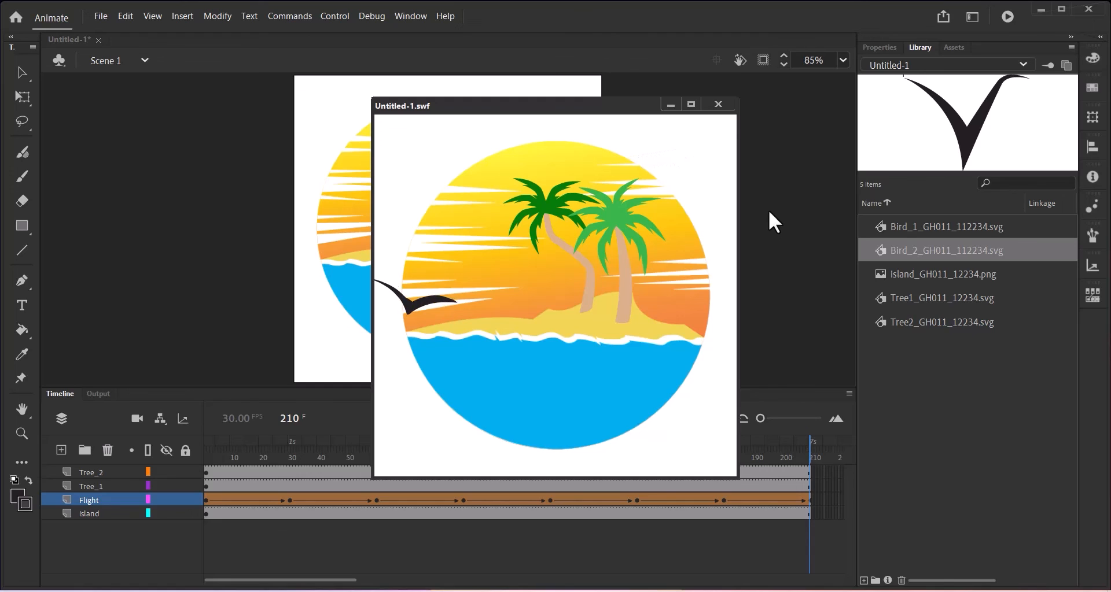
{"action": "left_click", "coordinate": [724, 109]}
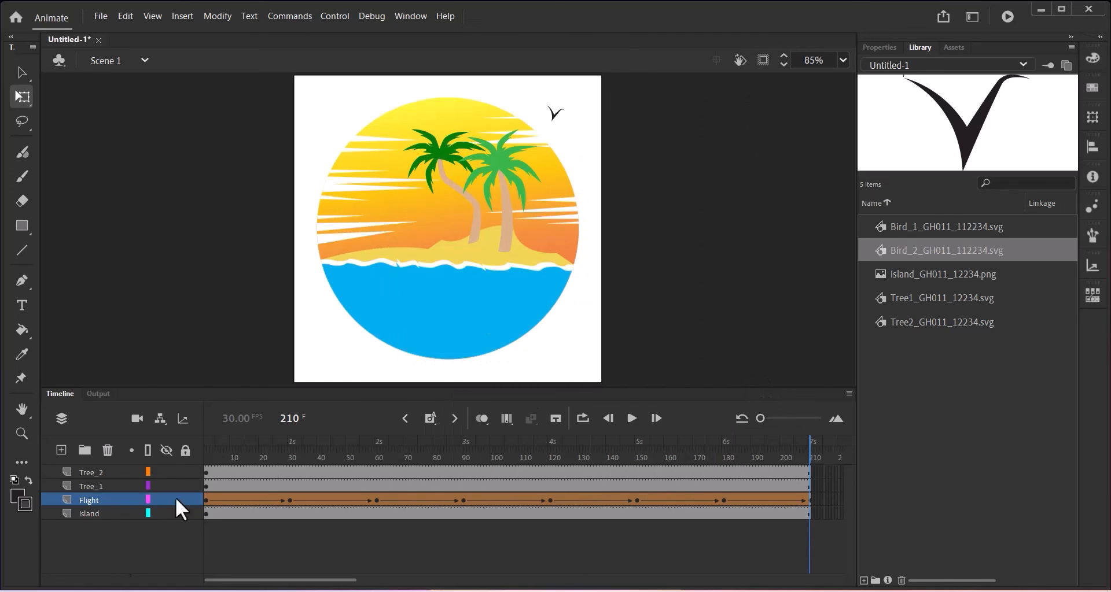
Set the document's stage colour to black in Properties.
{"action": "left_click", "coordinate": [877, 50]}
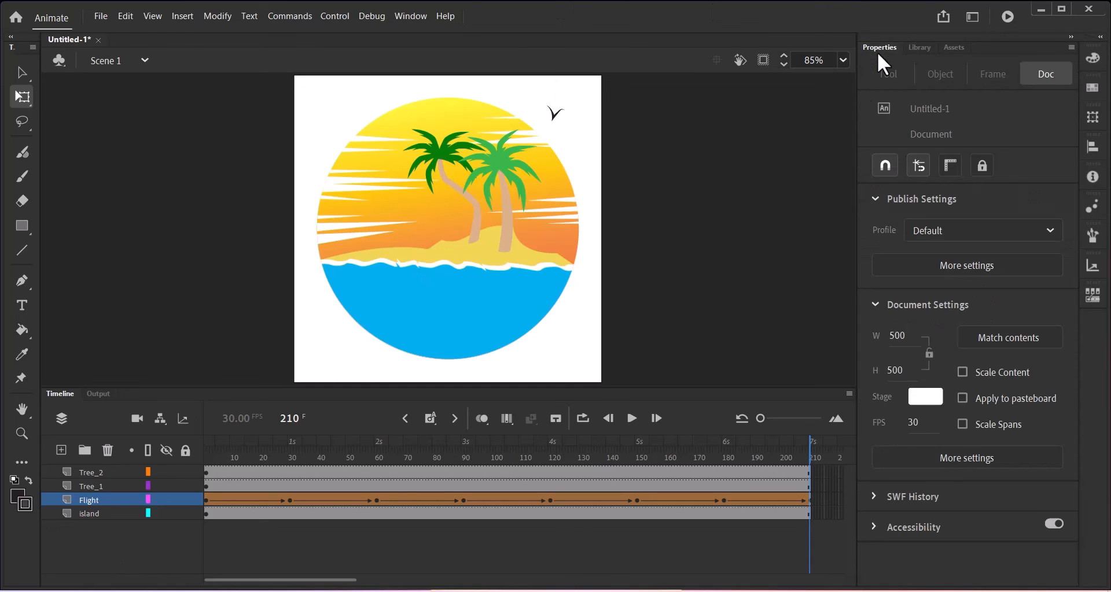
{"action": "left_click", "coordinate": [927, 398]}
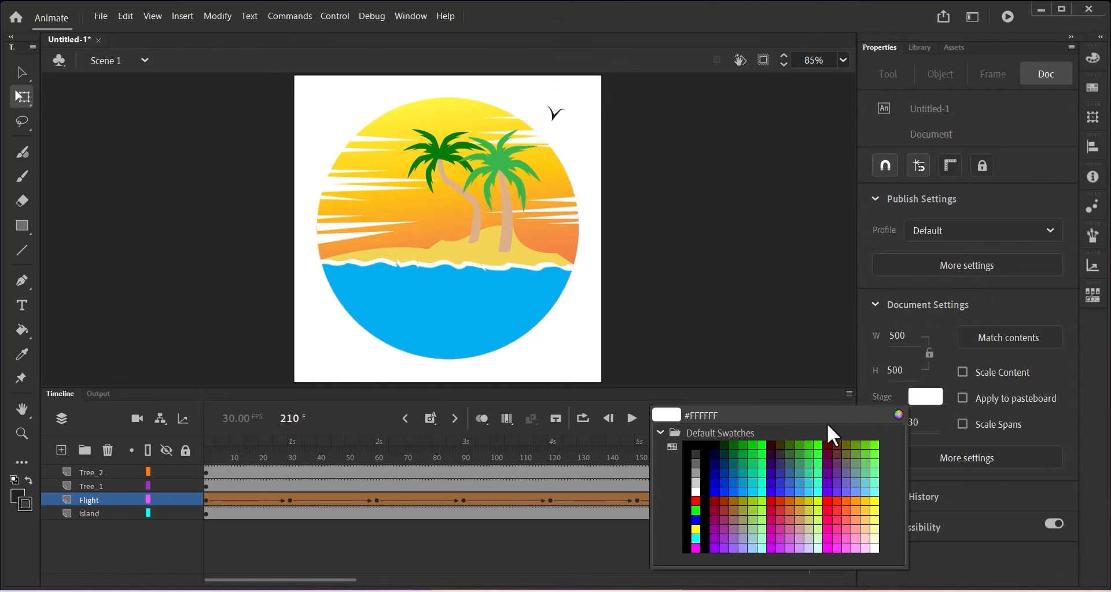
{"action": "left_click", "coordinate": [713, 444]}
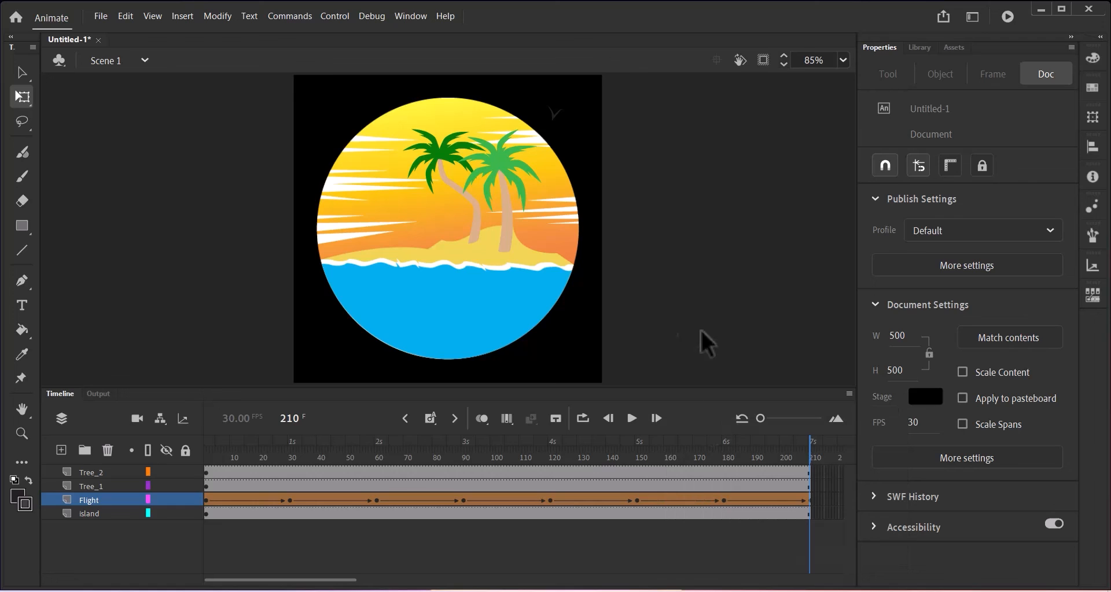
Test the movie against the black stage and close the playback window.
{"action": "left_click", "coordinate": [345, 17]}
{"action": "left_click", "coordinate": [354, 146]}
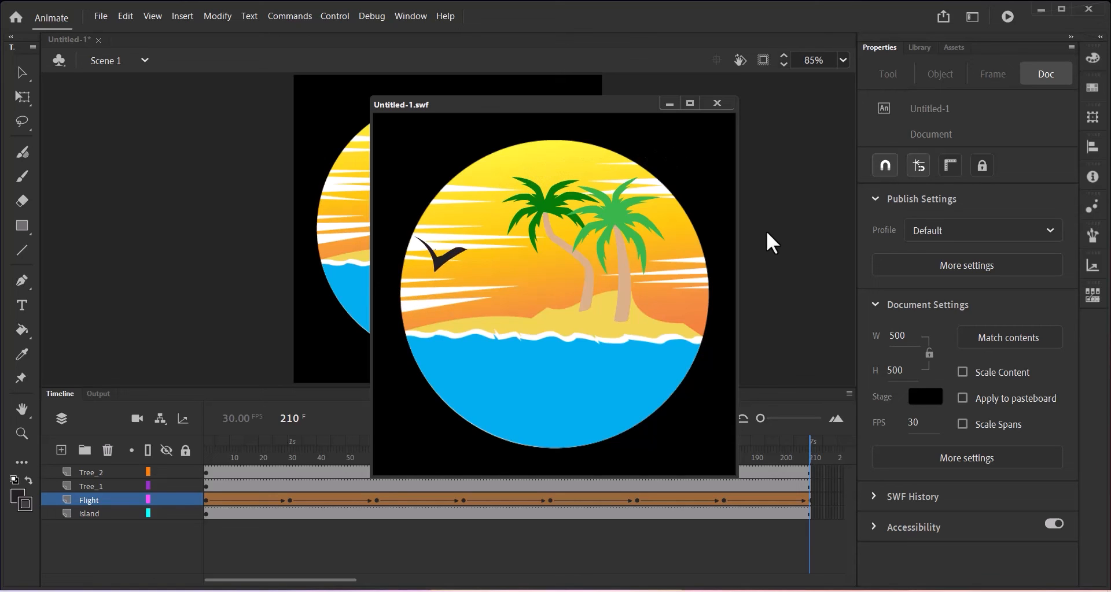
{"action": "key", "text": "ctrl+w"}
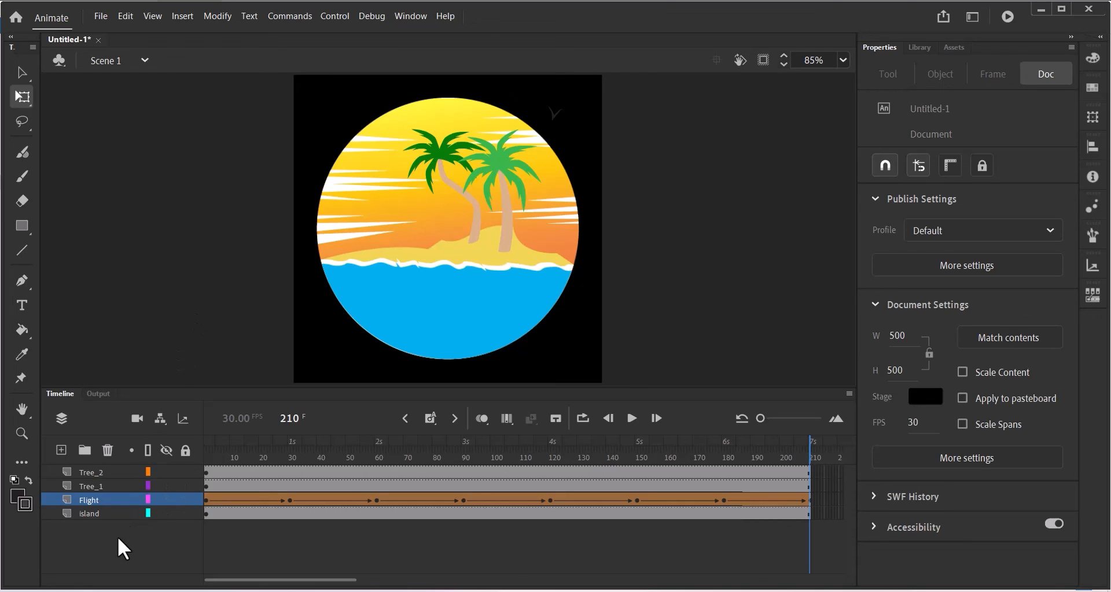
Add a new layer at the bottom of the stack and name it 'background'.
{"action": "left_click", "coordinate": [61, 449]}
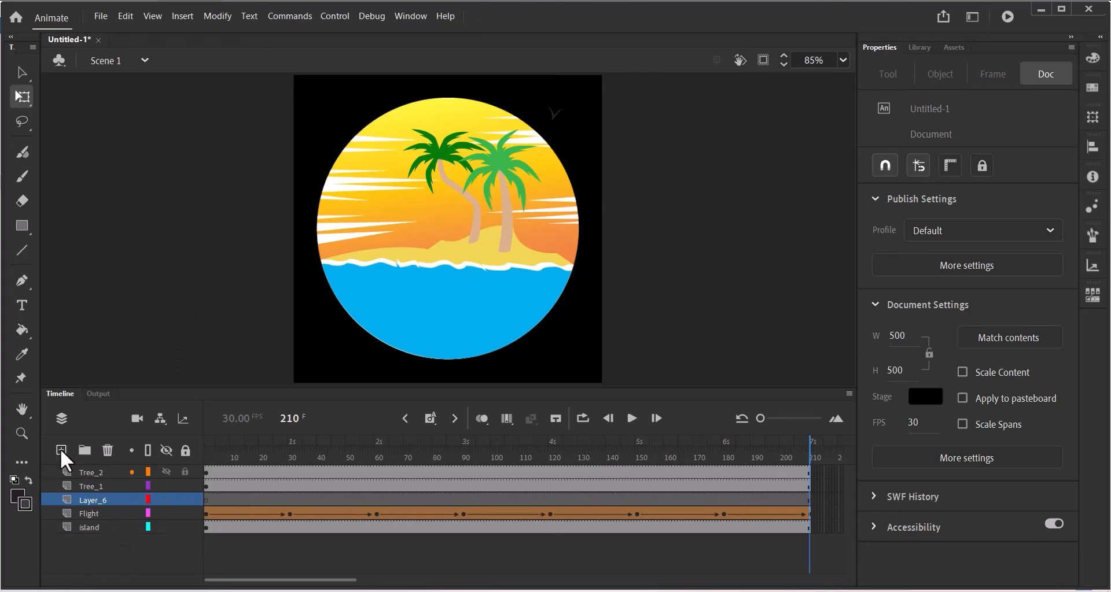
{"action": "left_click_drag", "start_coordinate": [93, 502], "coordinate": [96, 548]}
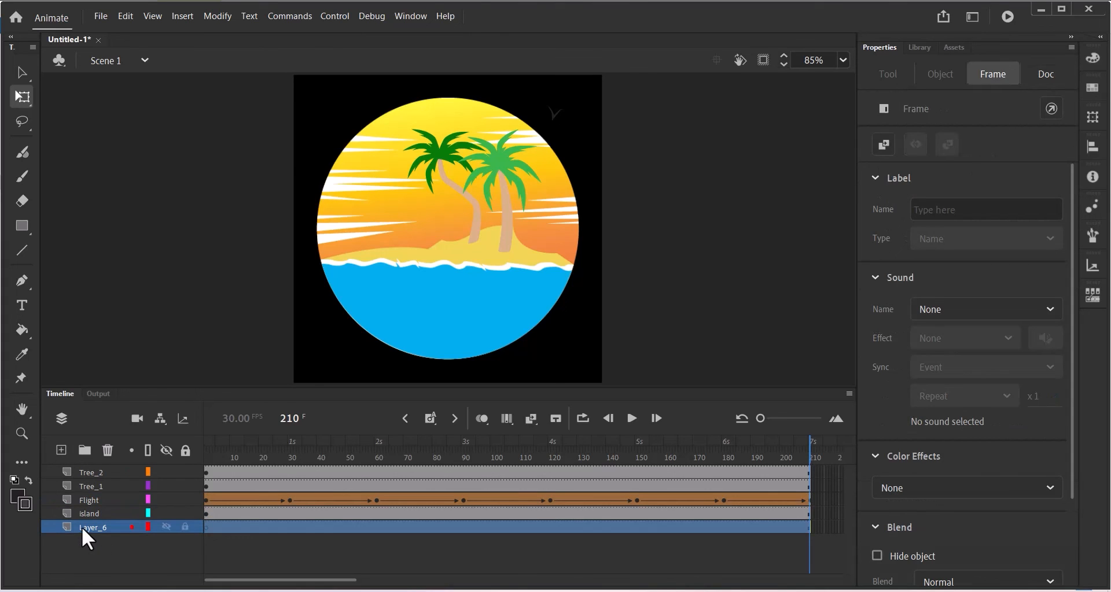
{"action": "double_click", "coordinate": [82, 527]}
{"action": "type", "text": "backgrp"}
{"action": "type", "text": "un"}
{"action": "type", "text": "d"}
{"action": "key", "text": "Return"}
{"action": "key", "text": "v"}
{"action": "left_click", "coordinate": [644, 561]}
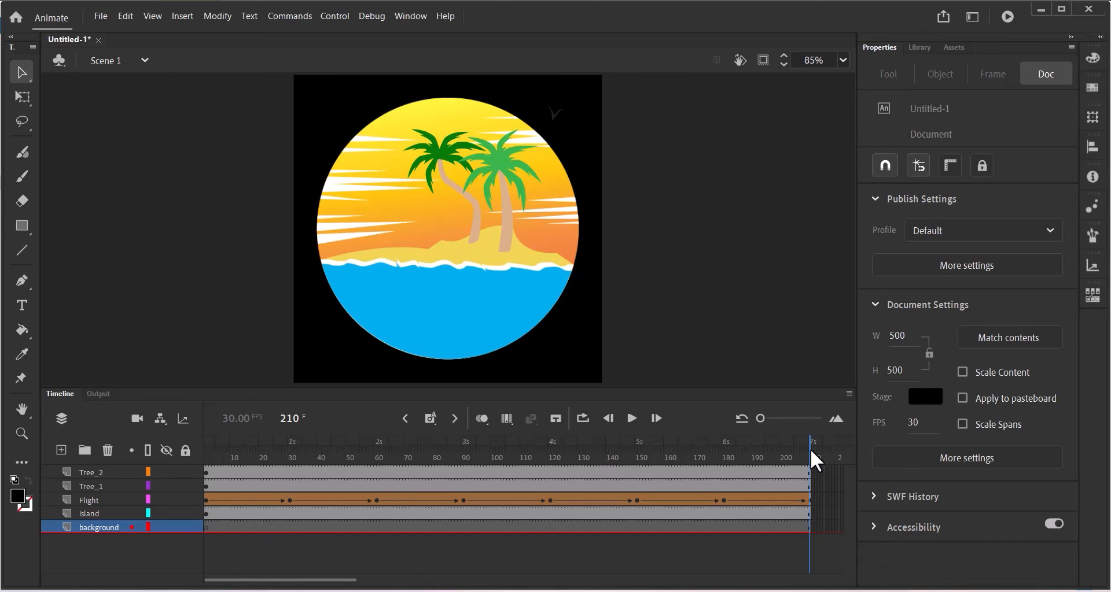
Draw a black-filled rectangle covering the whole stage on the background layer.
{"action": "left_click_drag", "start_coordinate": [810, 449], "coordinate": [123, 459]}
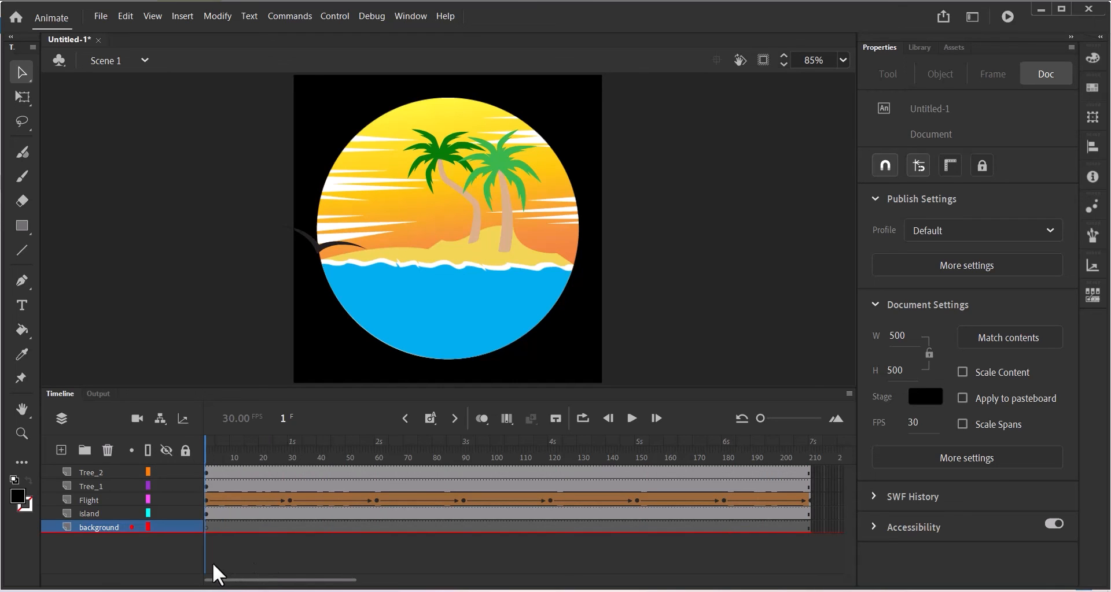
{"action": "left_click", "coordinate": [28, 223]}
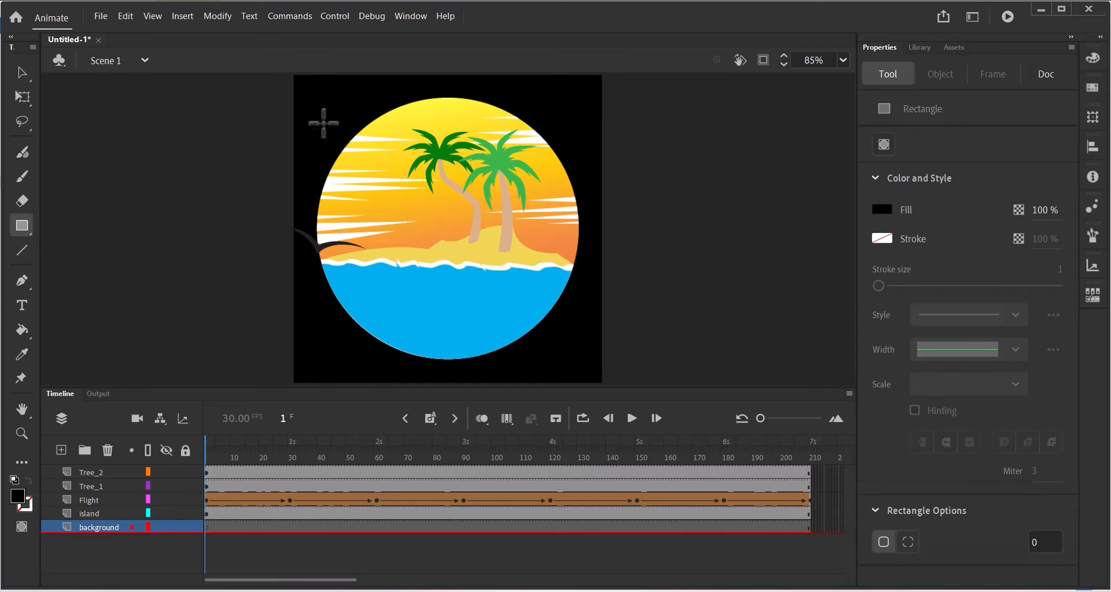
{"action": "left_click", "coordinate": [882, 210]}
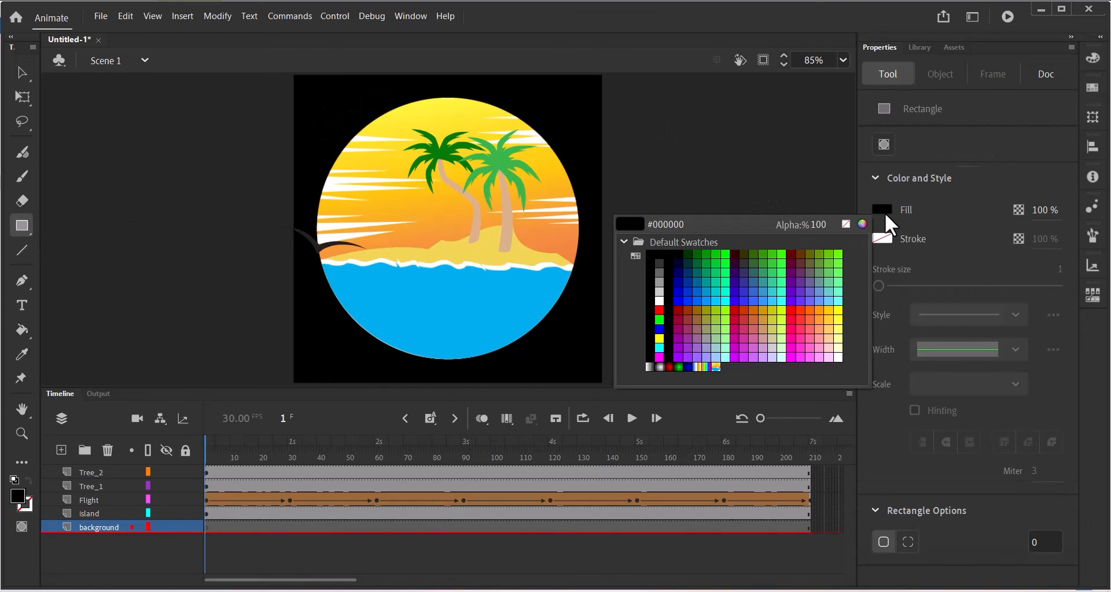
{"action": "left_click", "coordinate": [884, 213]}
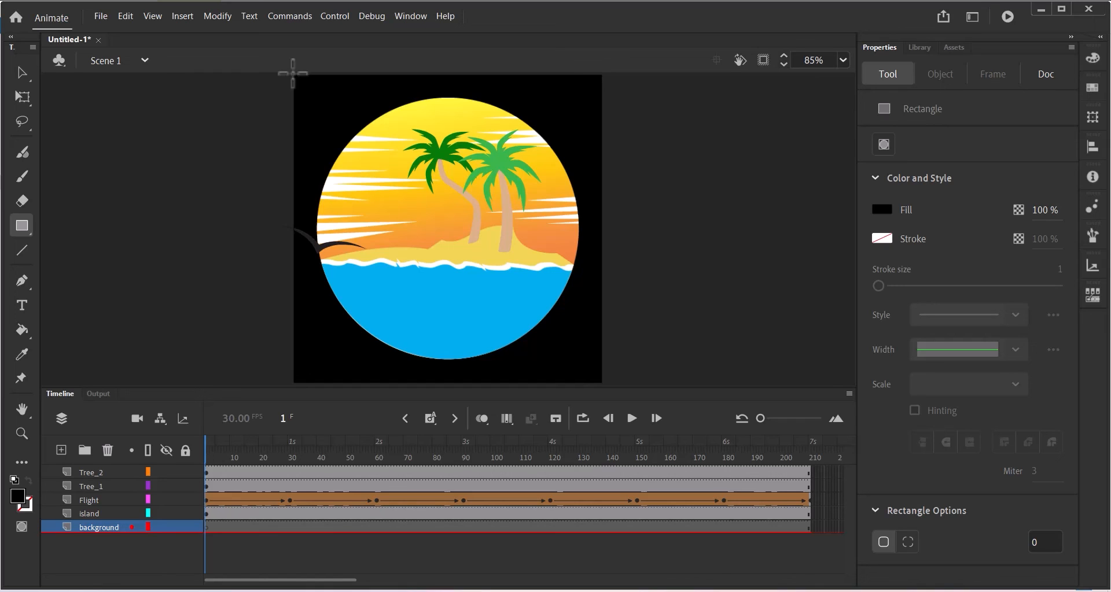
{"action": "mouse_move", "coordinate": [293, 74]}
{"action": "left_mouse_down"}
{"action": "mouse_move", "coordinate": [451, 264]}
{"action": "mouse_move", "coordinate": [548, 354]}
{"action": "mouse_move", "coordinate": [601, 383]}
{"action": "left_mouse_up"}
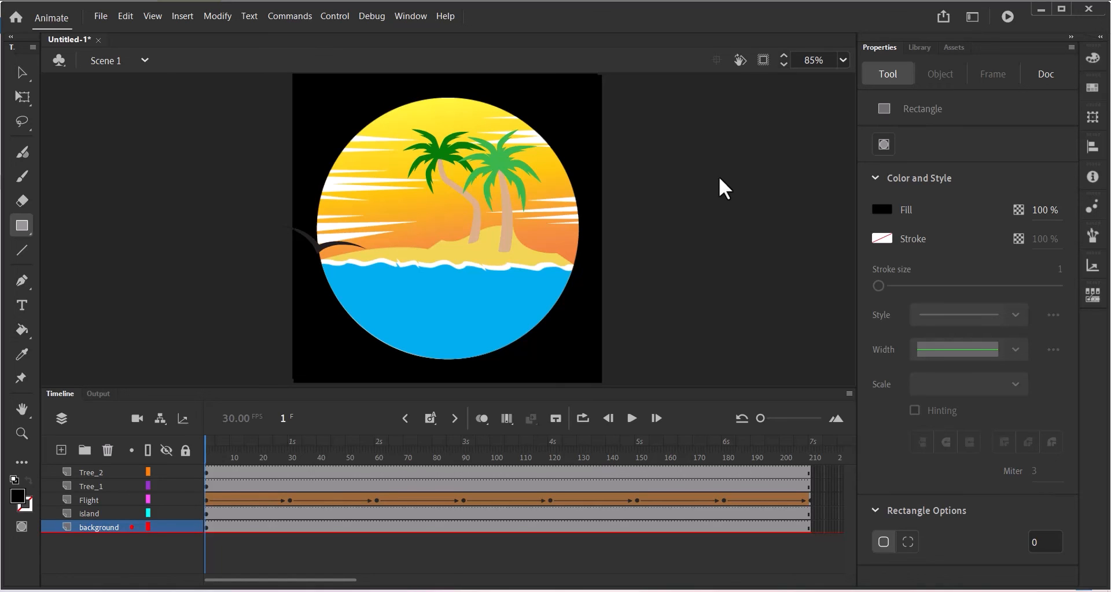
{"action": "left_click", "coordinate": [103, 13]}
Export an animated GIF with the default settings, targeting the 2025 specimen folder.
{"action": "mouse_move", "coordinate": [161, 221]}
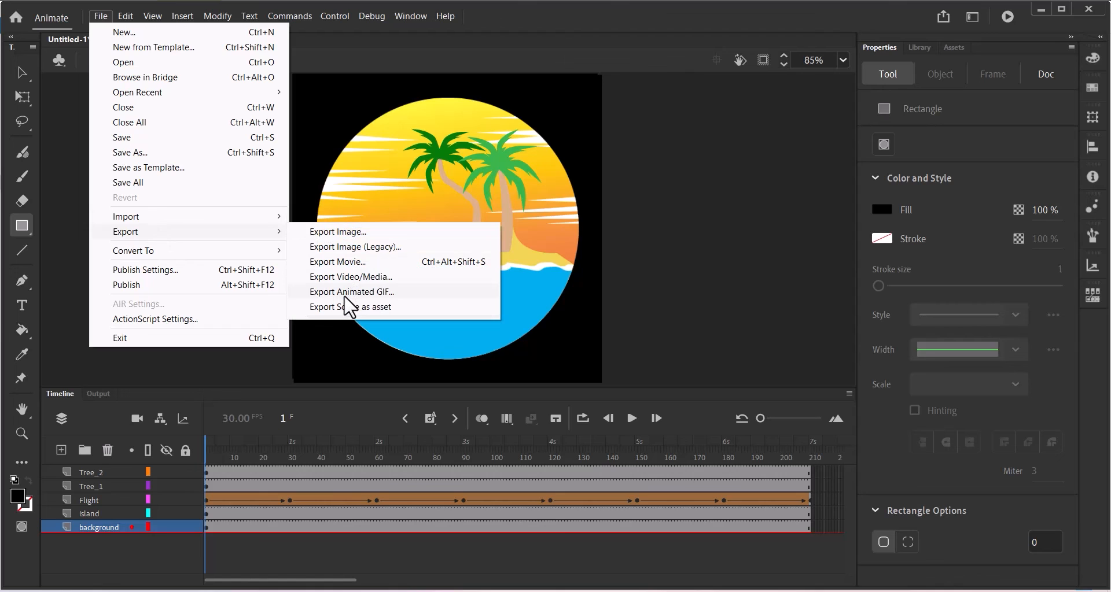
{"action": "left_click", "coordinate": [346, 294]}
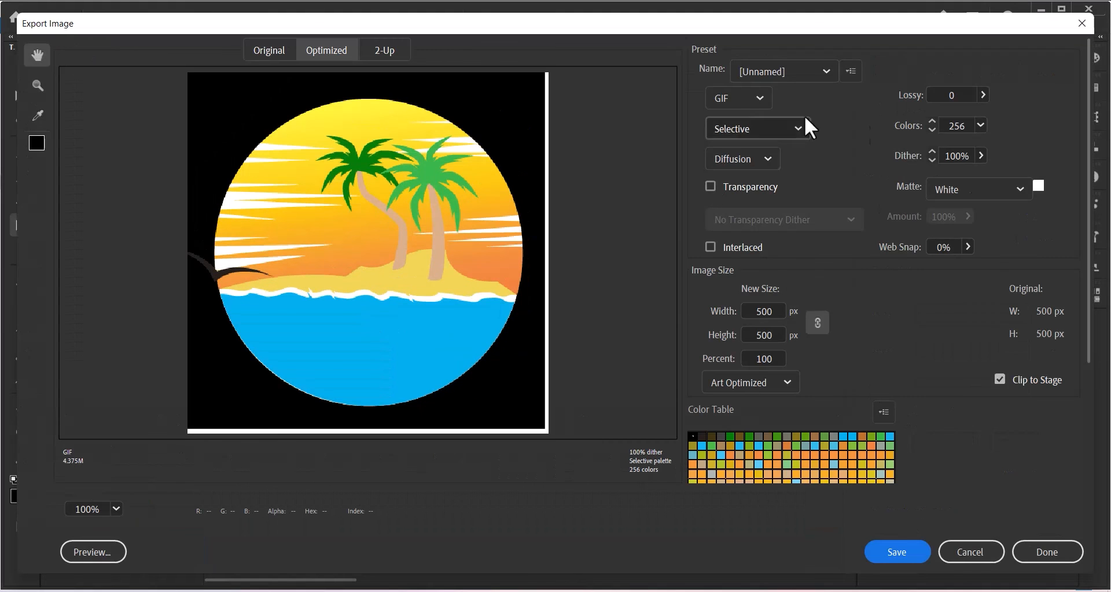
{"action": "left_click", "coordinate": [895, 553]}
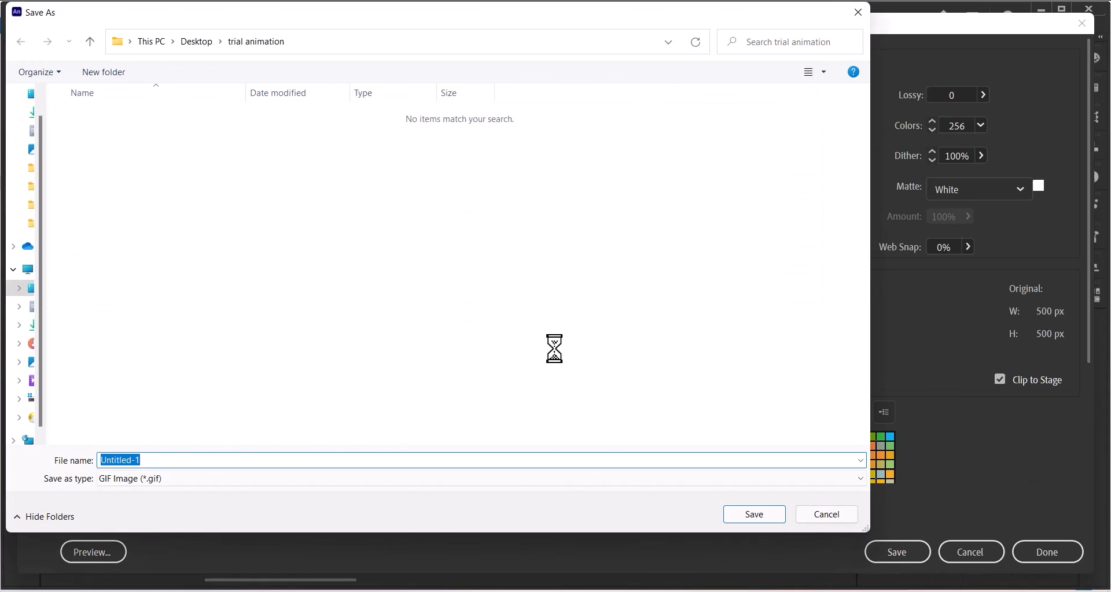
{"action": "left_click", "coordinate": [31, 169]}
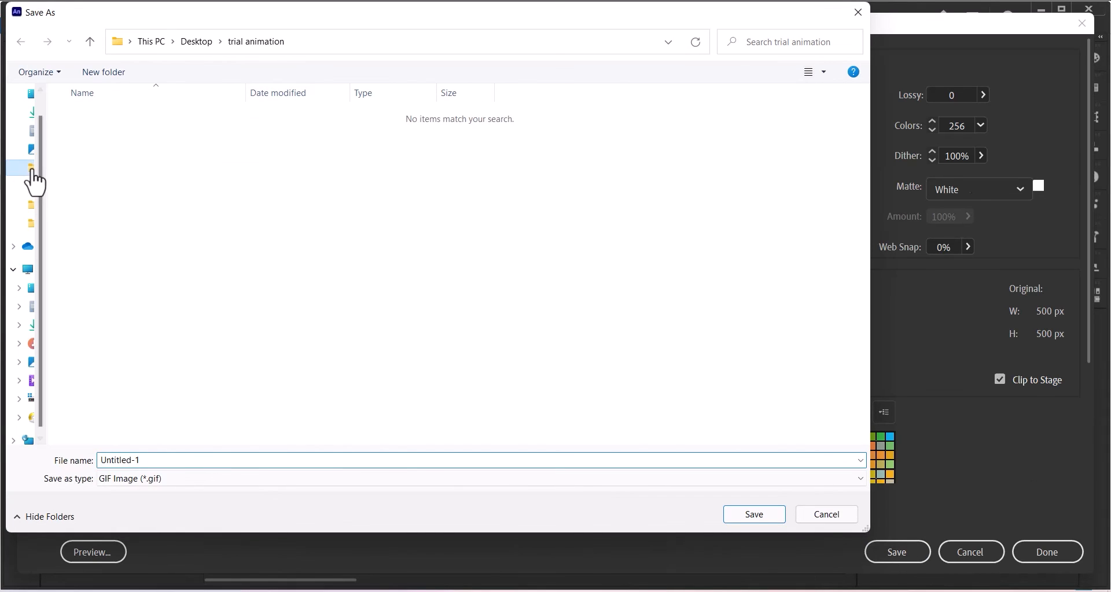
{"action": "left_click", "coordinate": [173, 460]}
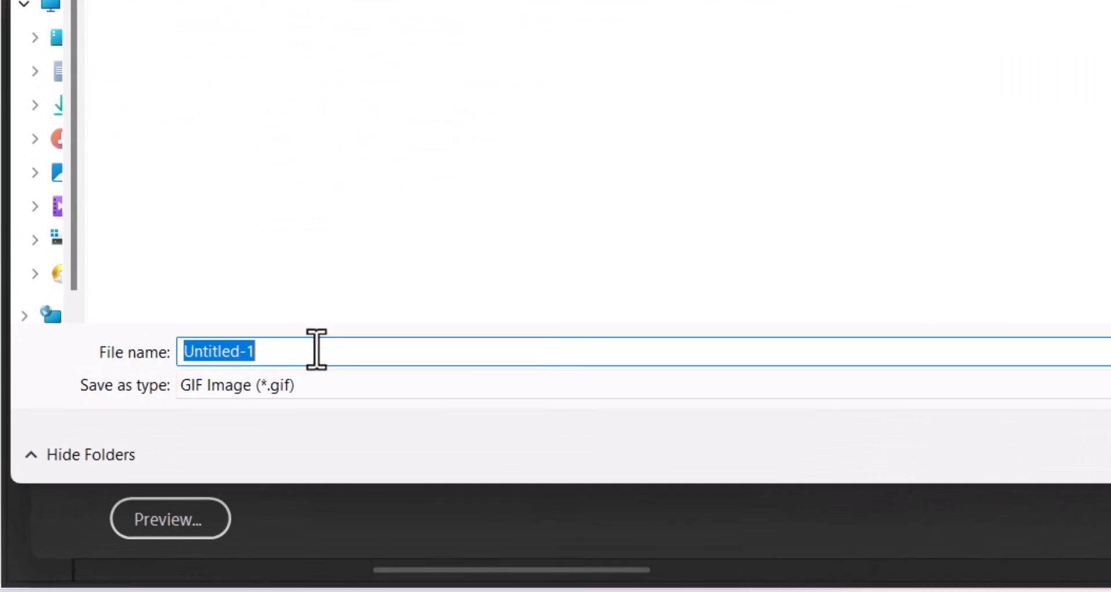
{"action": "type", "text": "i"}
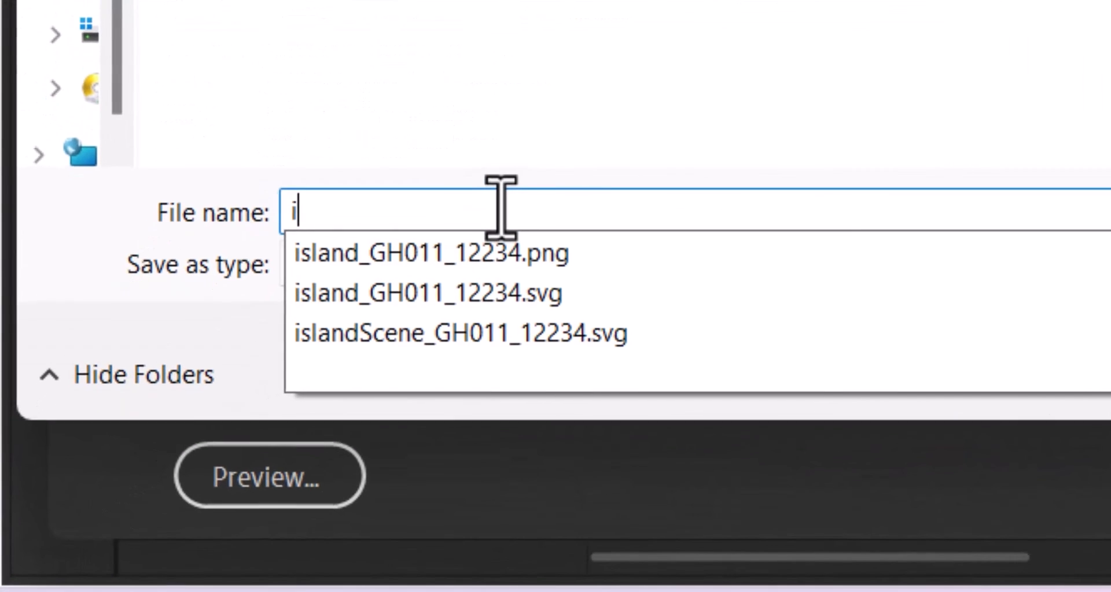
{"action": "key", "text": "BackSpace"}
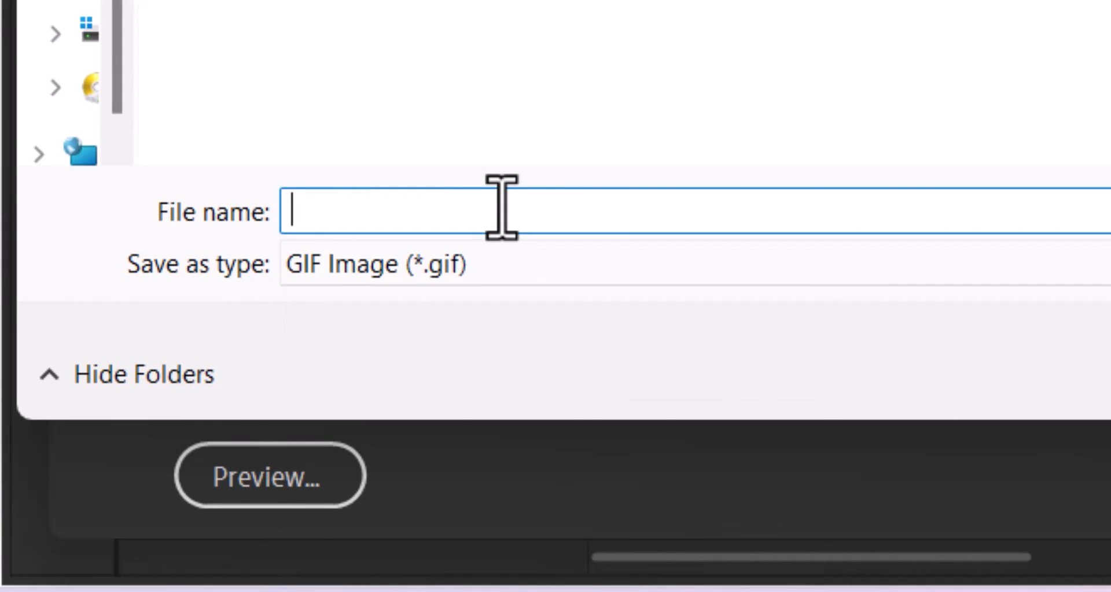
{"action": "type", "text": "Isla"}
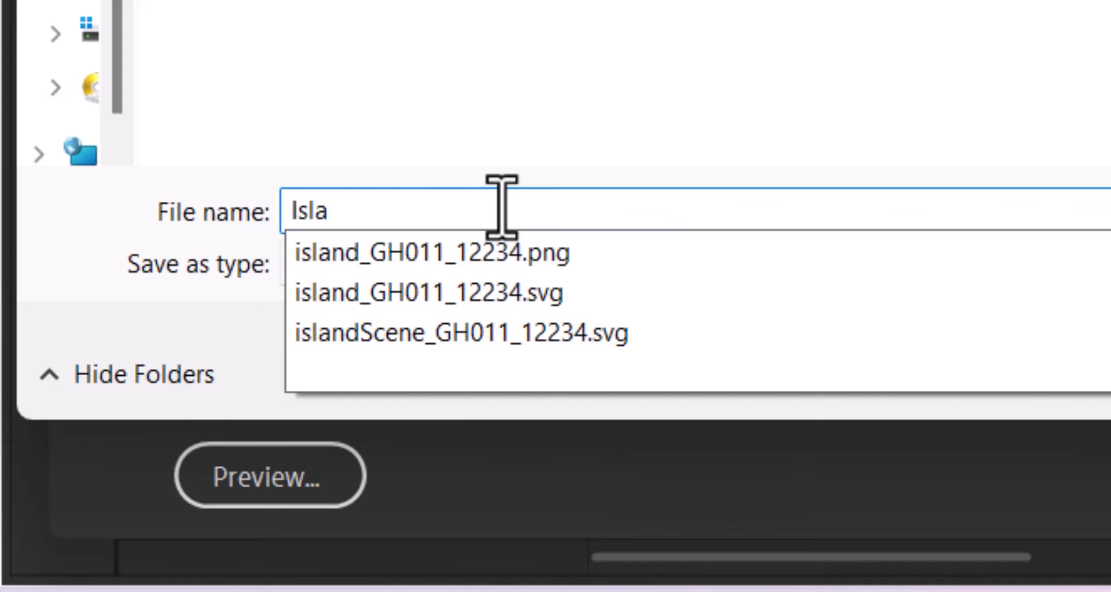
{"action": "type", "text": "nd"}
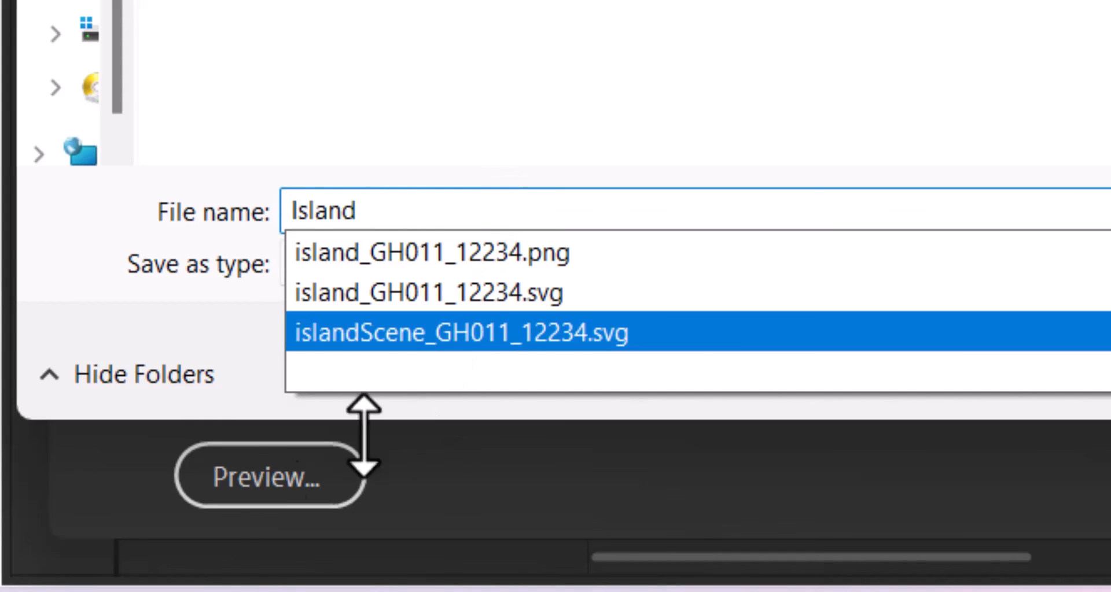
{"action": "left_click", "coordinate": [421, 343]}
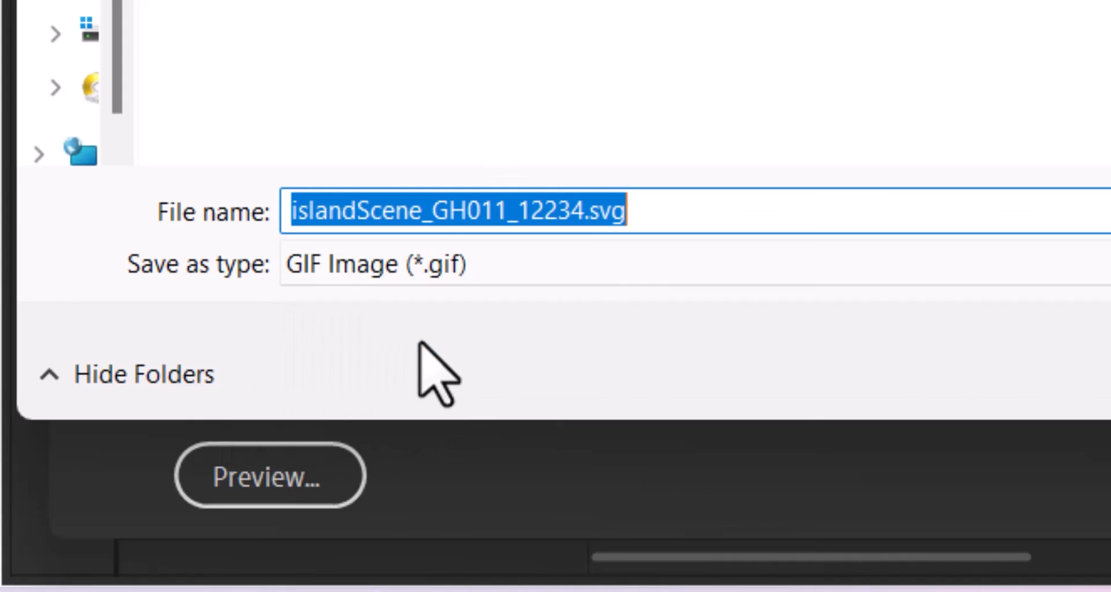
{"action": "left_click", "coordinate": [736, 215]}
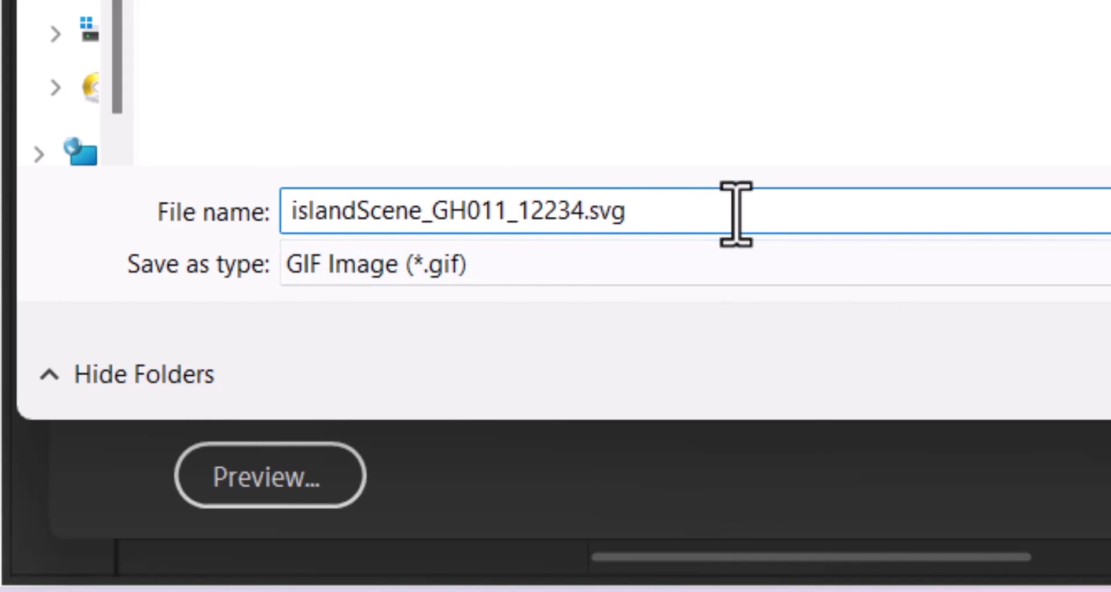
{"action": "key", "text": "BackSpace"}
{"action": "key", "text": "BackSpace"}
{"action": "key", "text": "BackSpace"}
{"action": "key", "text": "BackSpace"}
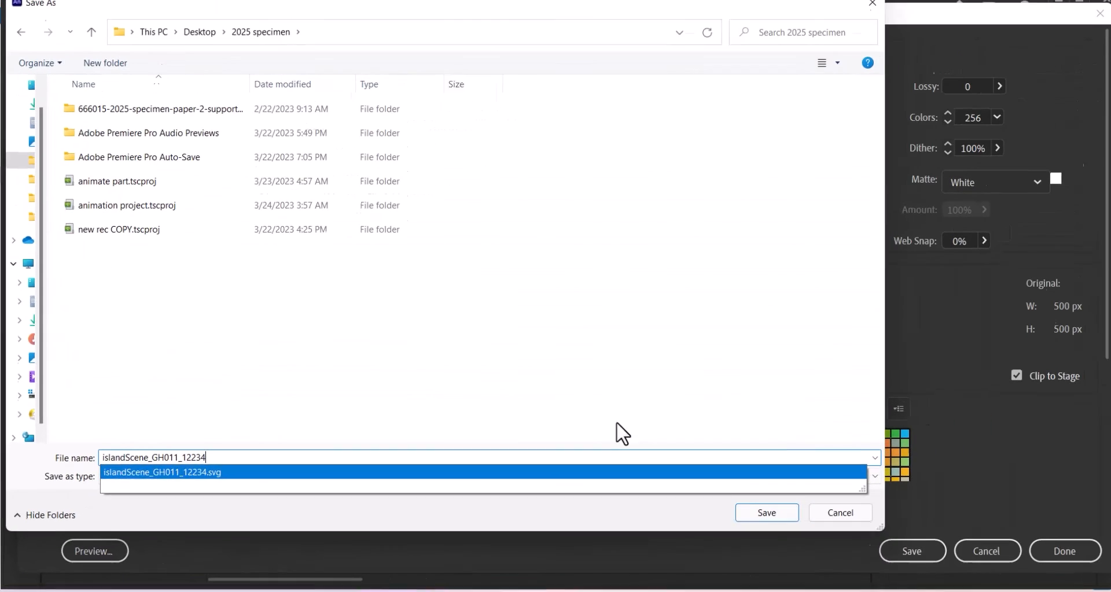
{"action": "left_click", "coordinate": [613, 425]}
{"action": "left_click", "coordinate": [754, 514]}
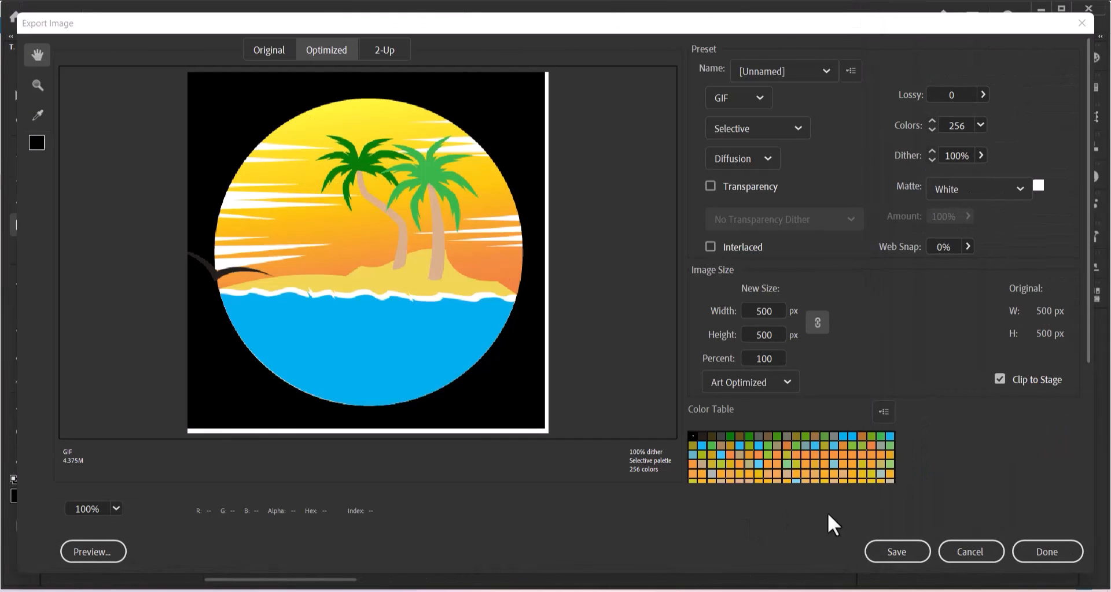